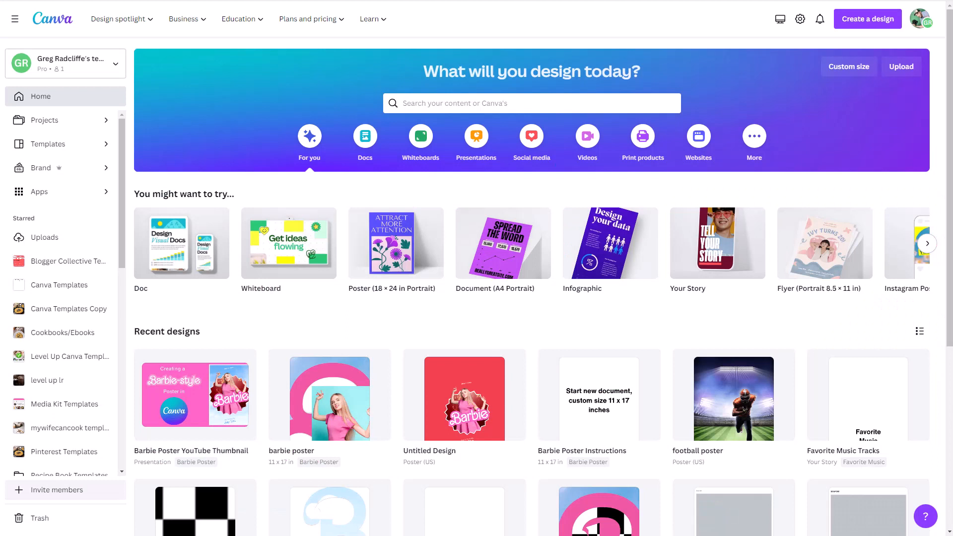
pyautogui.click(528, 103)
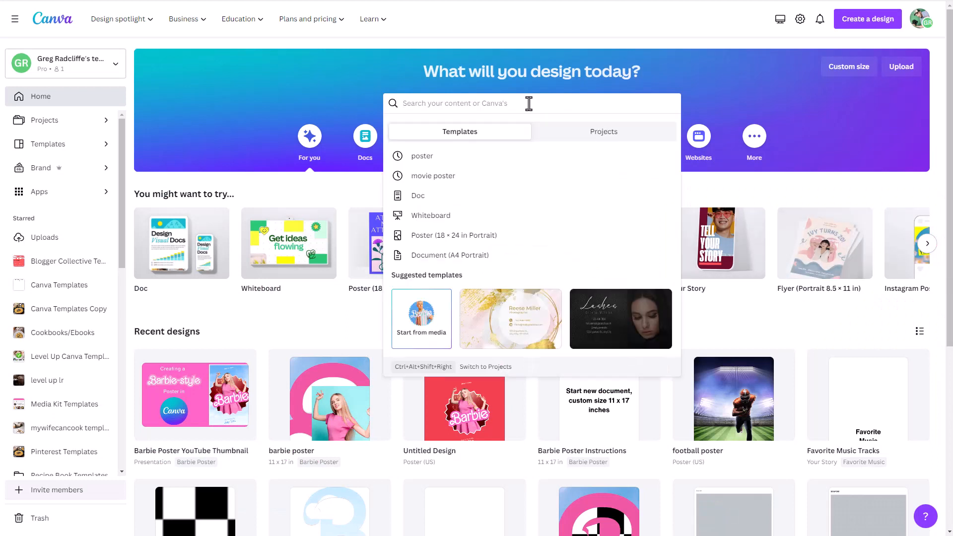
pyautogui.write('poster')
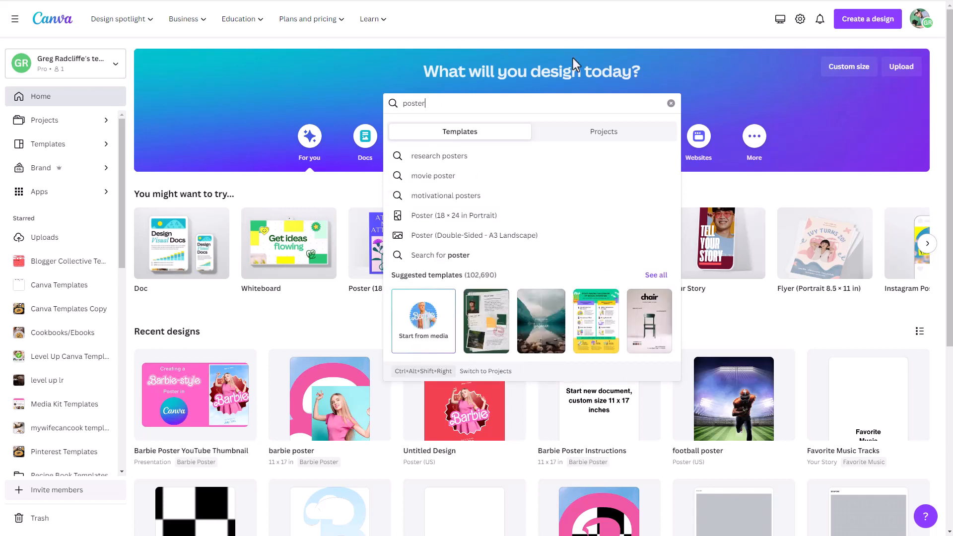
pyautogui.click(694, 104)
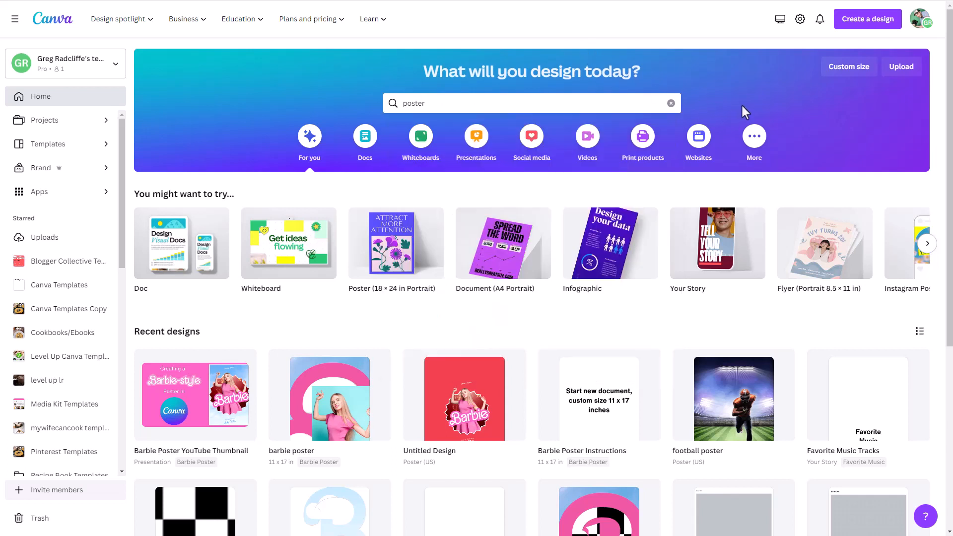
# Define a custom design size in inches, with a width of 11 in and a height of 17 in.
pyautogui.click(841, 69)
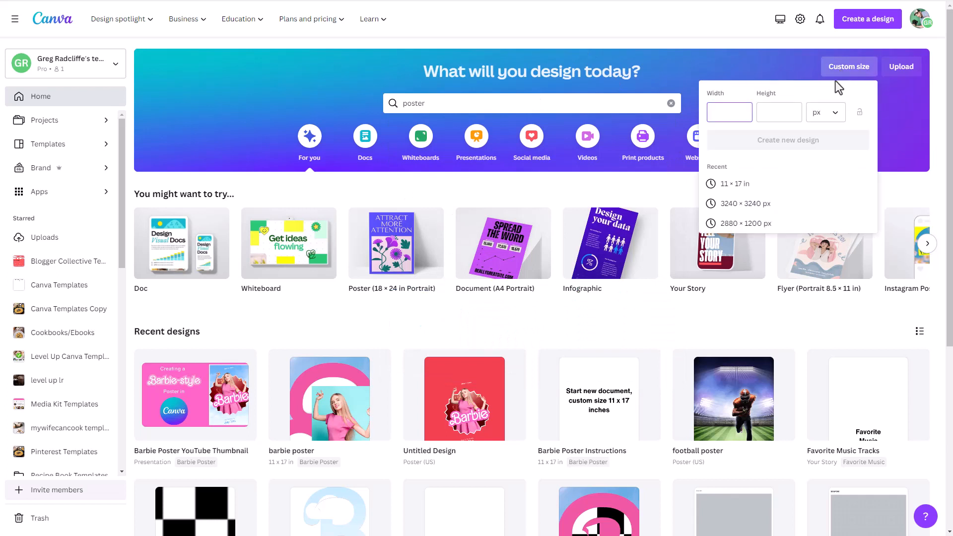
pyautogui.click(832, 118)
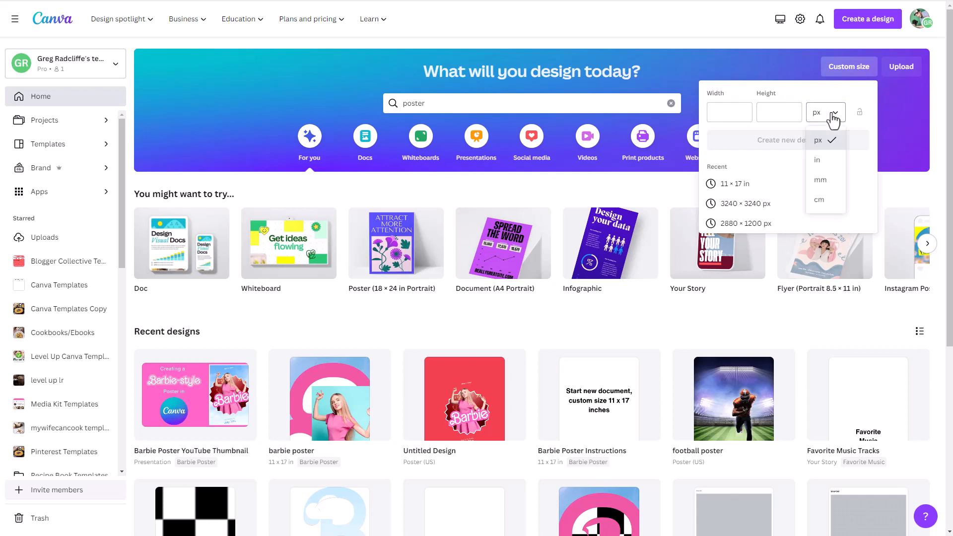
pyautogui.click(816, 160)
pyautogui.click(725, 112)
pyautogui.write('11')
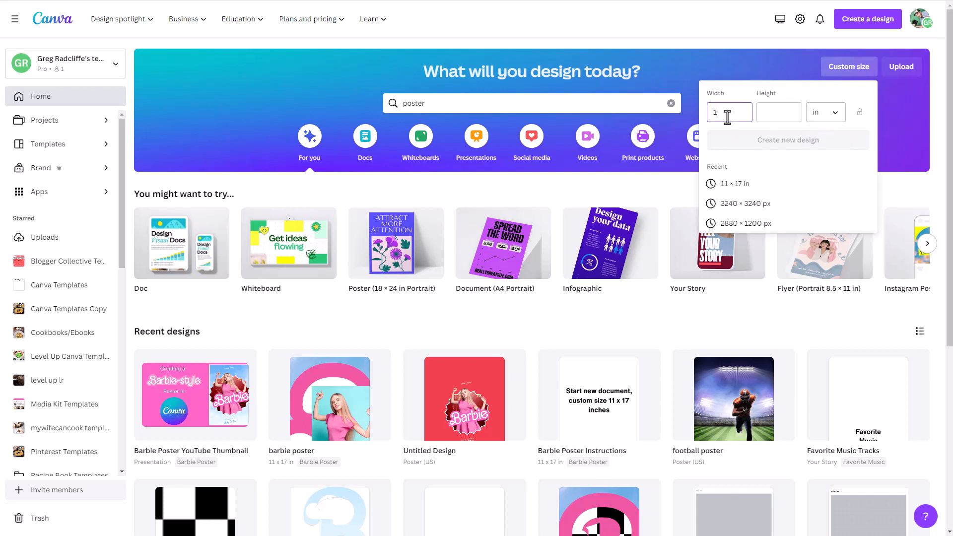
pyautogui.click(770, 116)
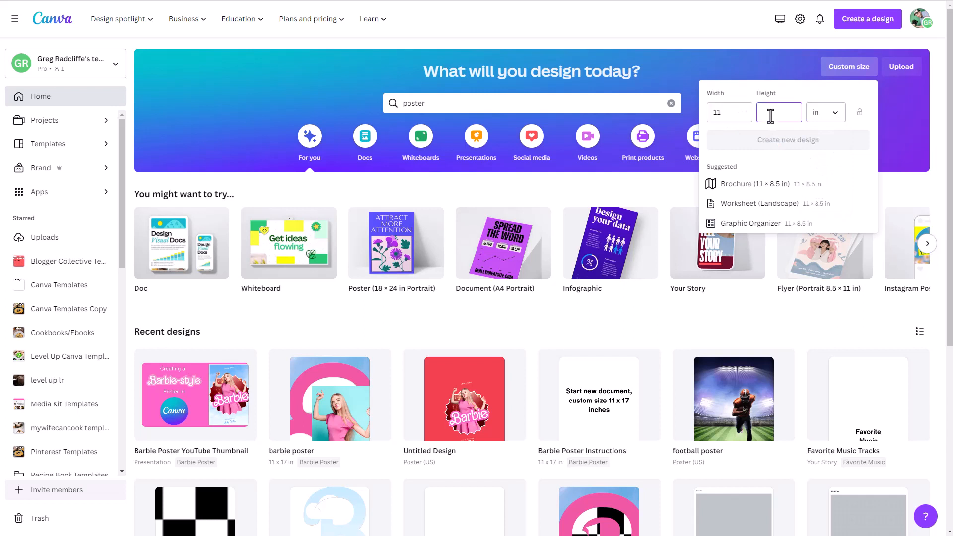
pyautogui.write('17')
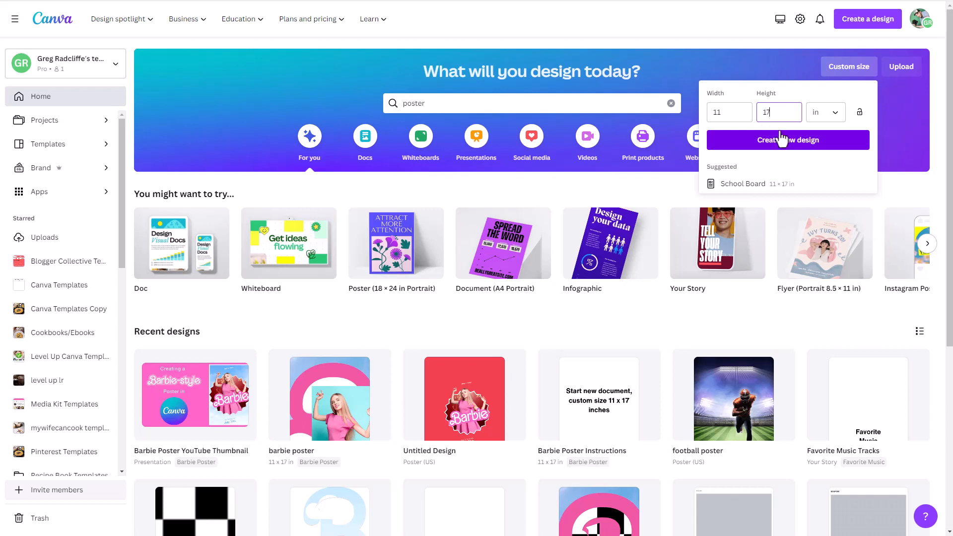
# Lock the custom size's proportions, try a width of 23 in, and restore the width to 11 in.
pyautogui.click(859, 114)
pyautogui.click(744, 114)
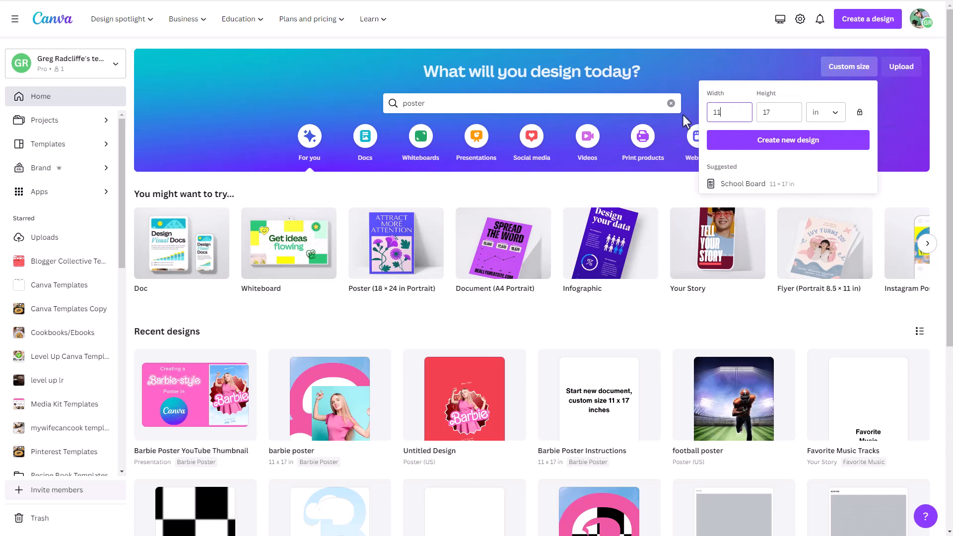
pyautogui.doubleClick(709, 113)
pyautogui.write('23')
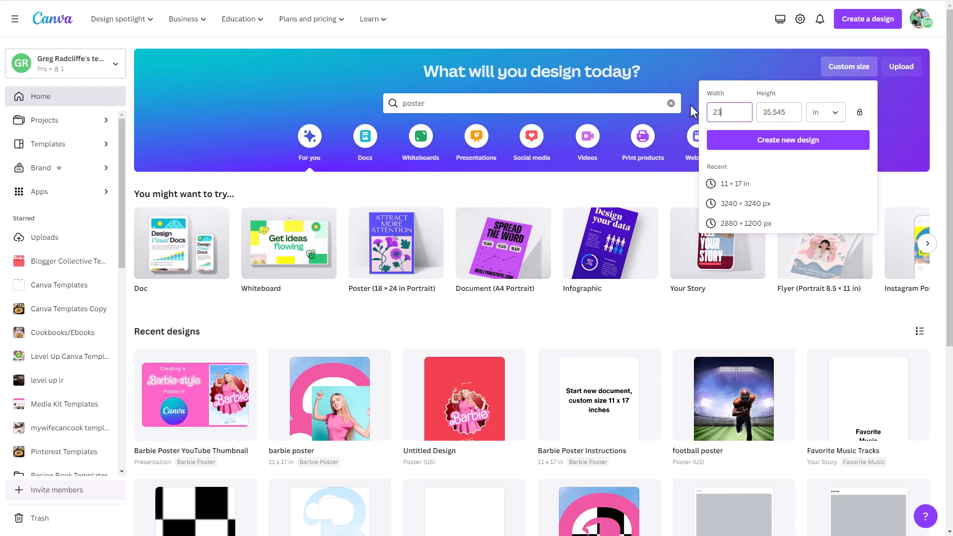
pyautogui.doubleClick(718, 113)
pyautogui.write('11')
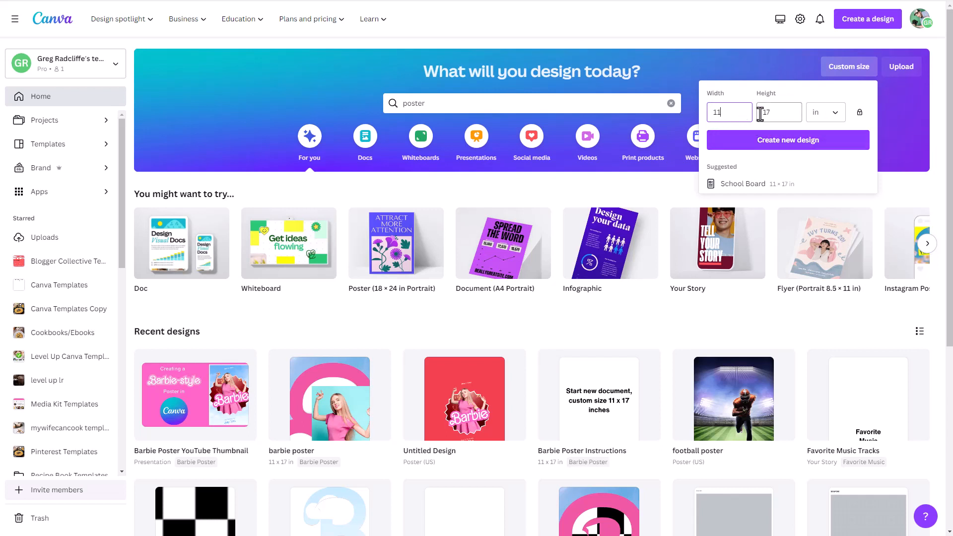
# Create the new blank design from the custom size and collapse the template side area.
pyautogui.click(775, 145)
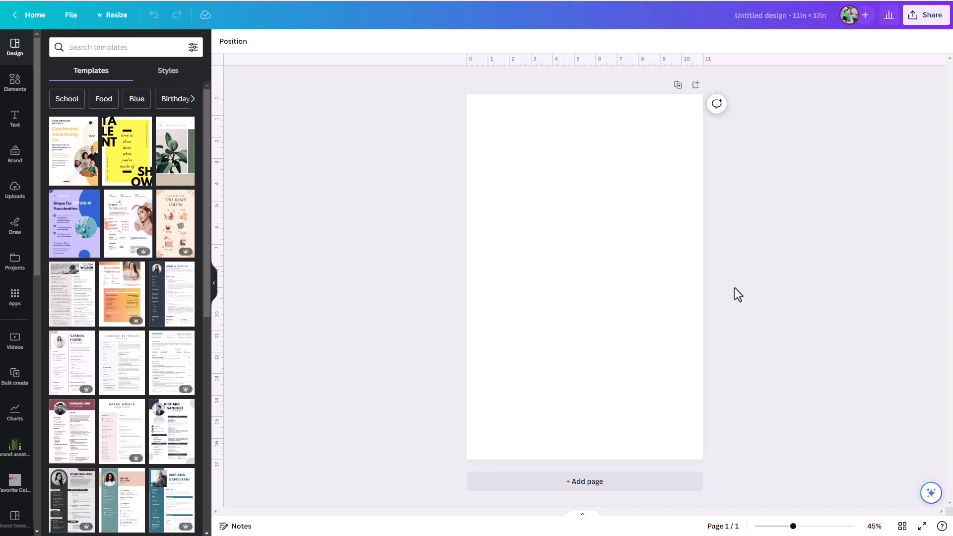
pyautogui.click(214, 282)
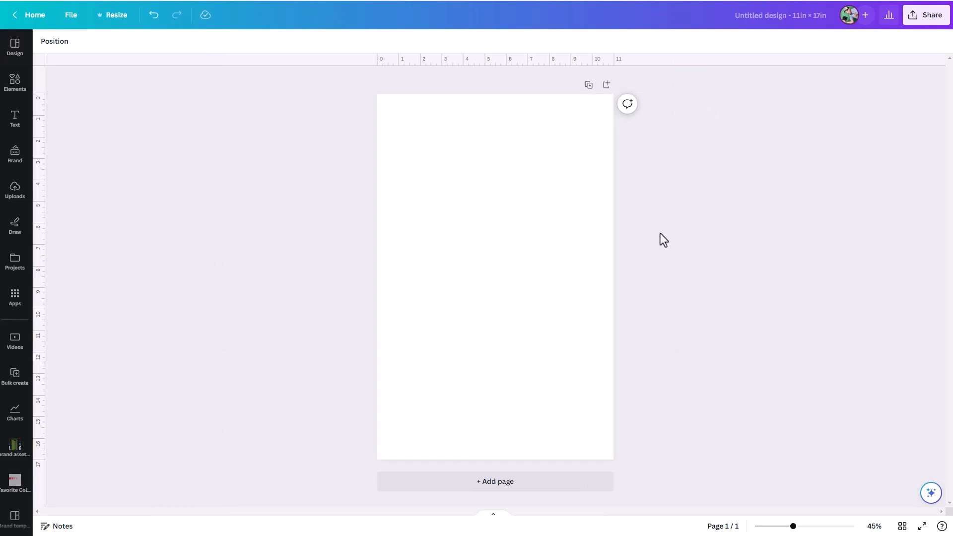
# Search the elements for "grid", add the single-cell grid to the page, and shrink it to about 9.04 × 9.89 in.
pyautogui.click(9, 97)
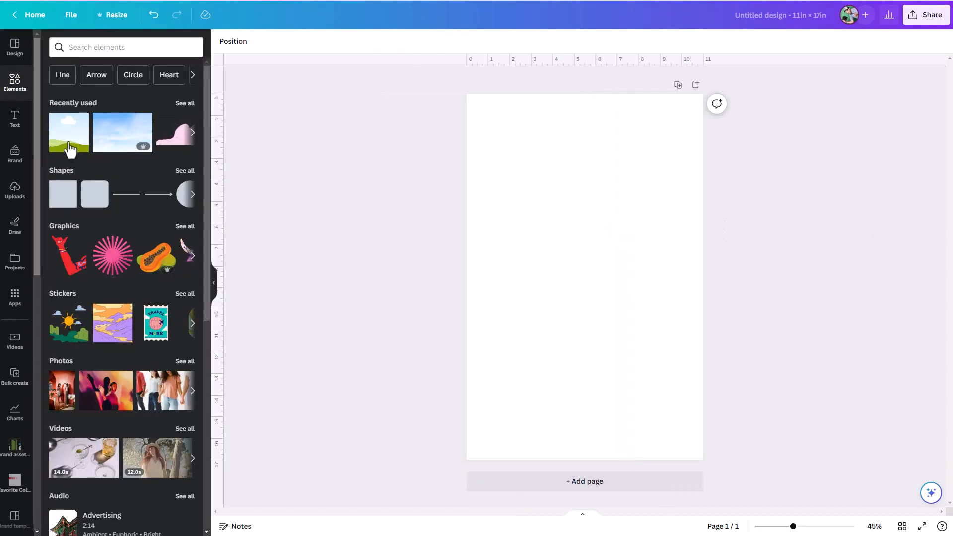
pyautogui.click(80, 49)
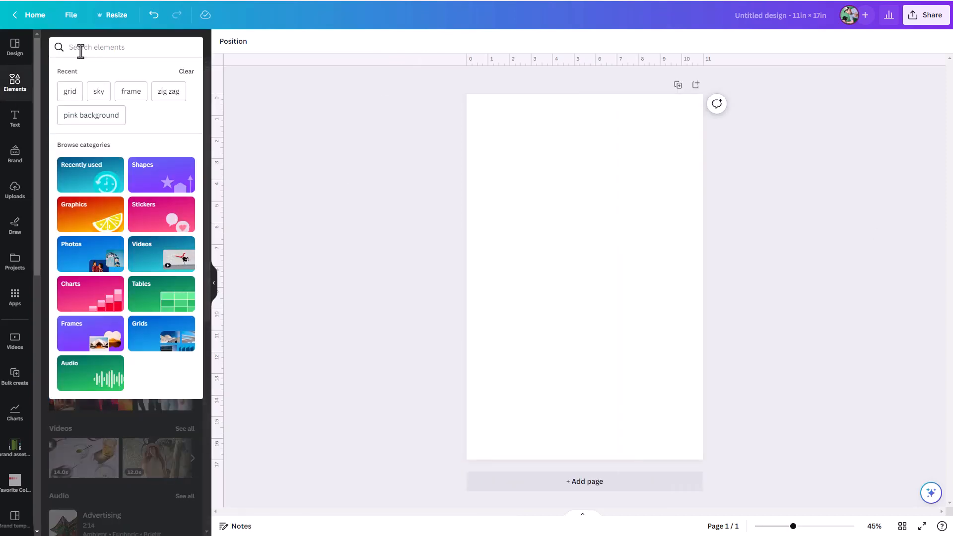
pyautogui.write('grid')
pyautogui.press('Return')
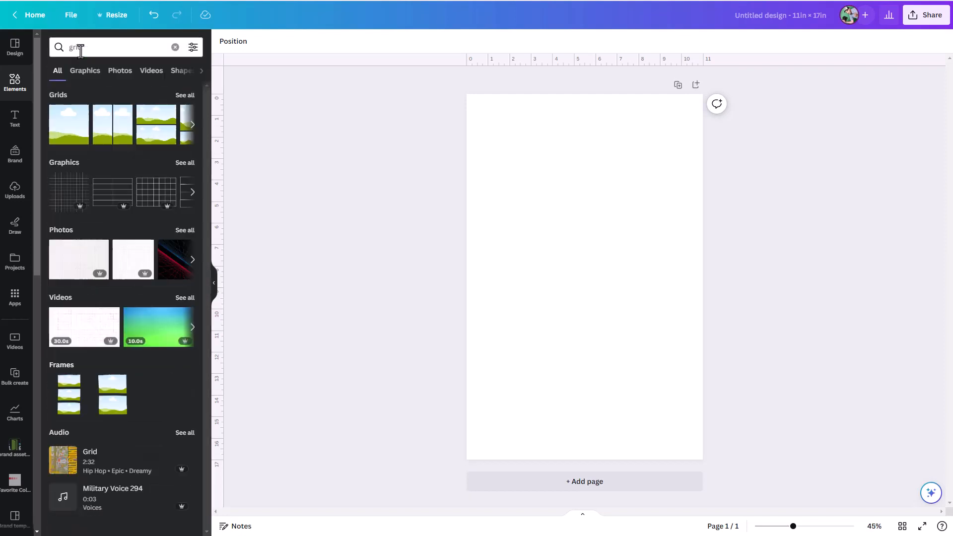
pyautogui.click(69, 137)
pyautogui.moveTo(463, 281); pyautogui.dragTo(511, 286)
pyautogui.moveTo(607, 91); pyautogui.dragTo(605, 249)
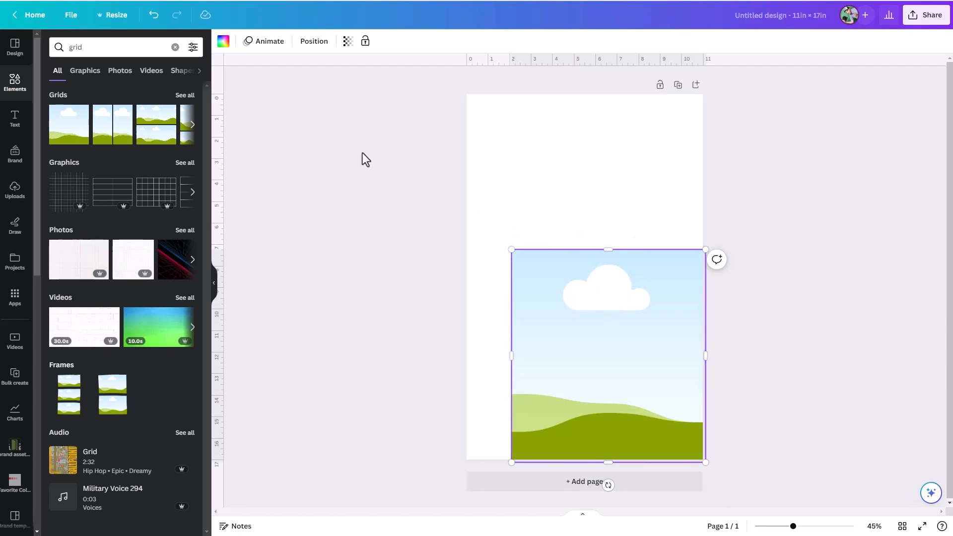
# Set the grid's size to 10.5 in wide by 16.5 in high and center it on the page at X 0.25 in, Y 0.25 in.
pyautogui.click(313, 42)
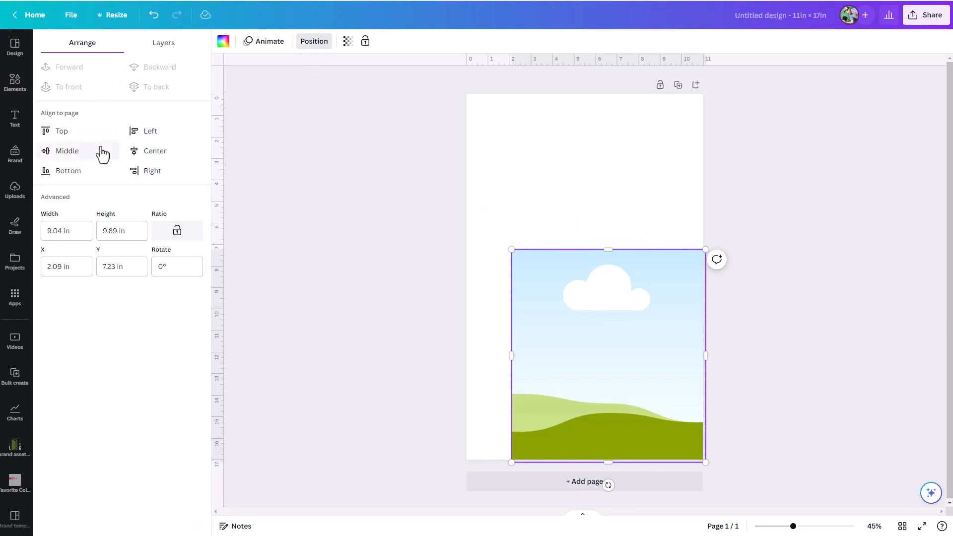
pyautogui.click(71, 232)
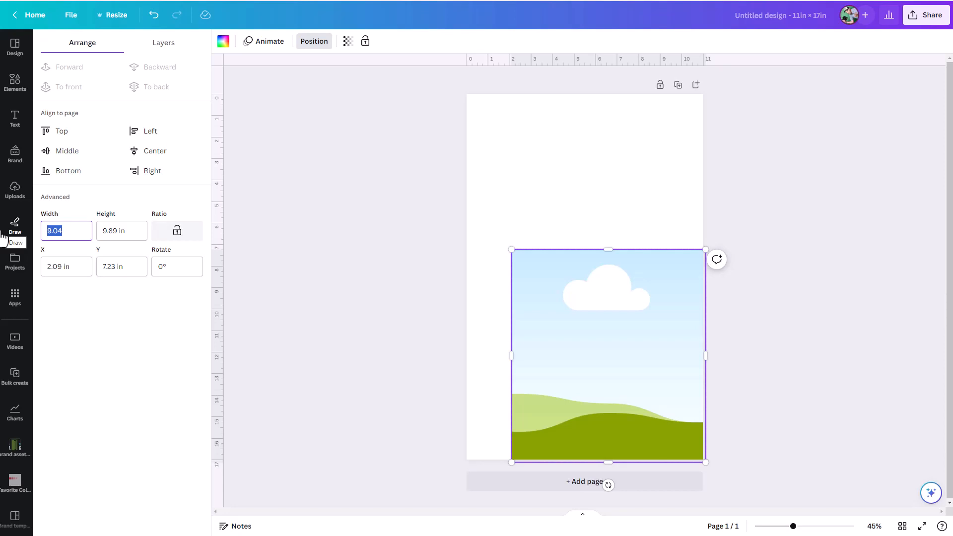
pyautogui.write('10.5')
pyautogui.press('Tab')
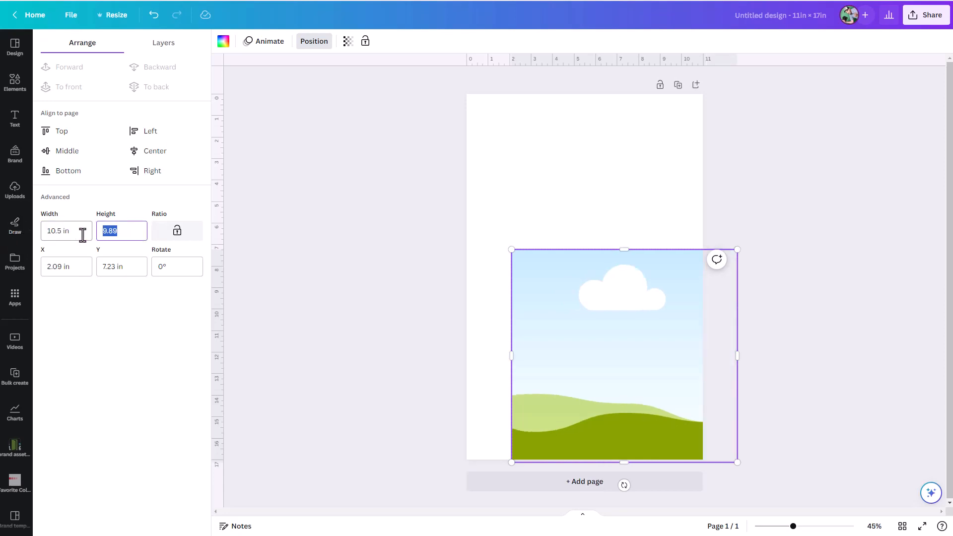
pyautogui.write('16.5')
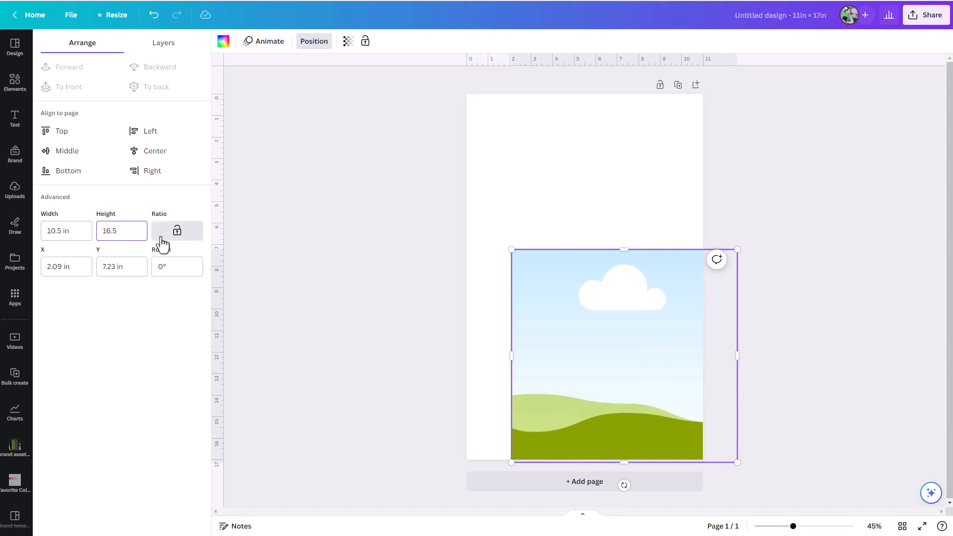
pyautogui.press('Return')
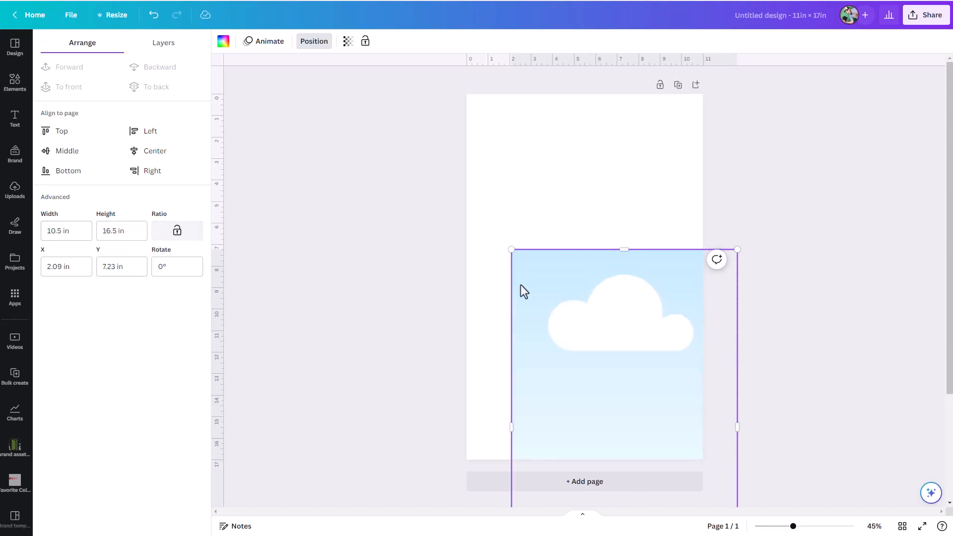
pyautogui.moveTo(594, 358); pyautogui.dragTo(554, 208)
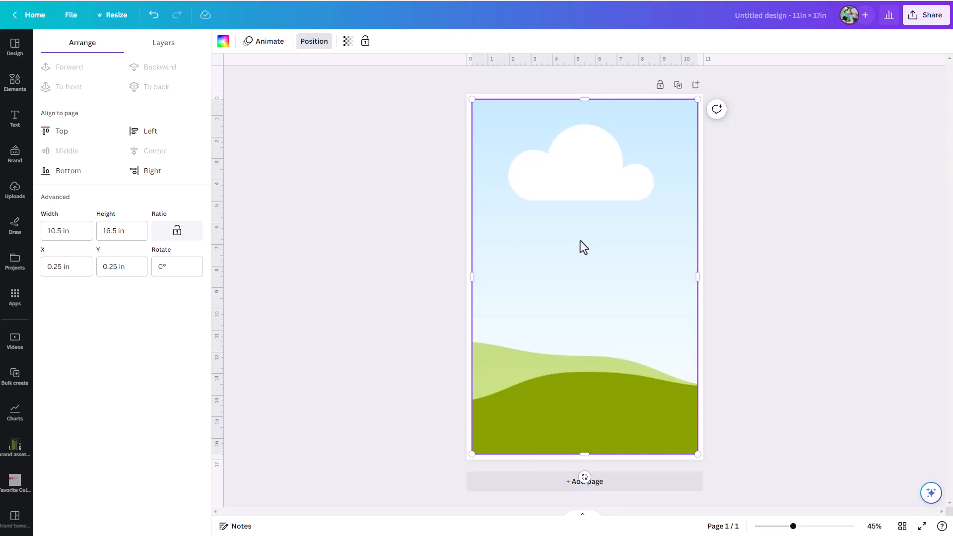
# Fill the grid with a custom solid hot pink and deselect it.
pyautogui.click(223, 44)
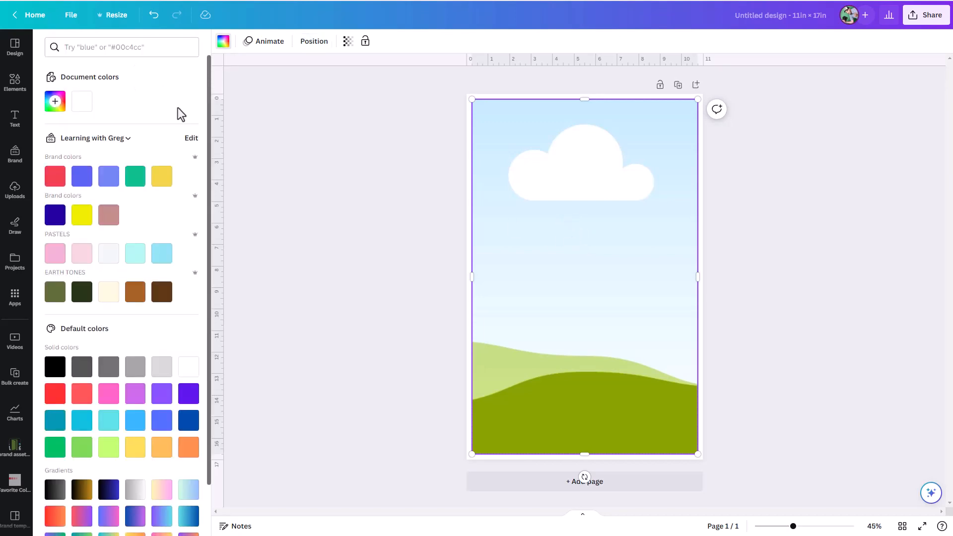
pyautogui.click(55, 102)
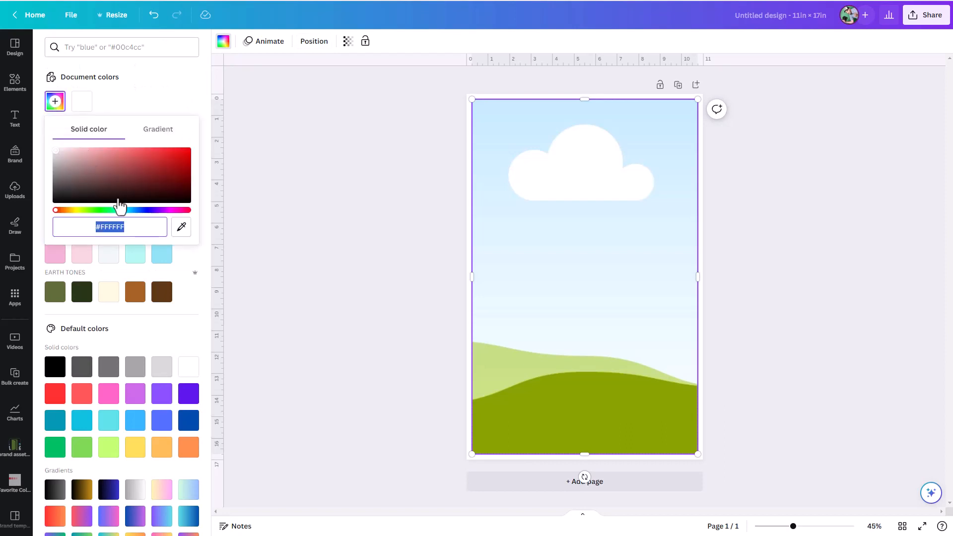
pyautogui.click(179, 210)
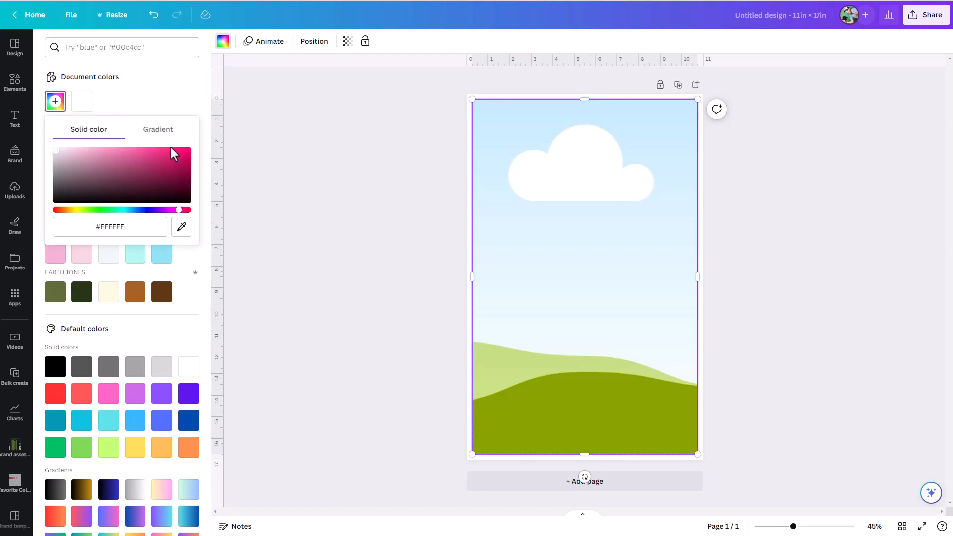
pyautogui.click(173, 151)
pyautogui.click(341, 225)
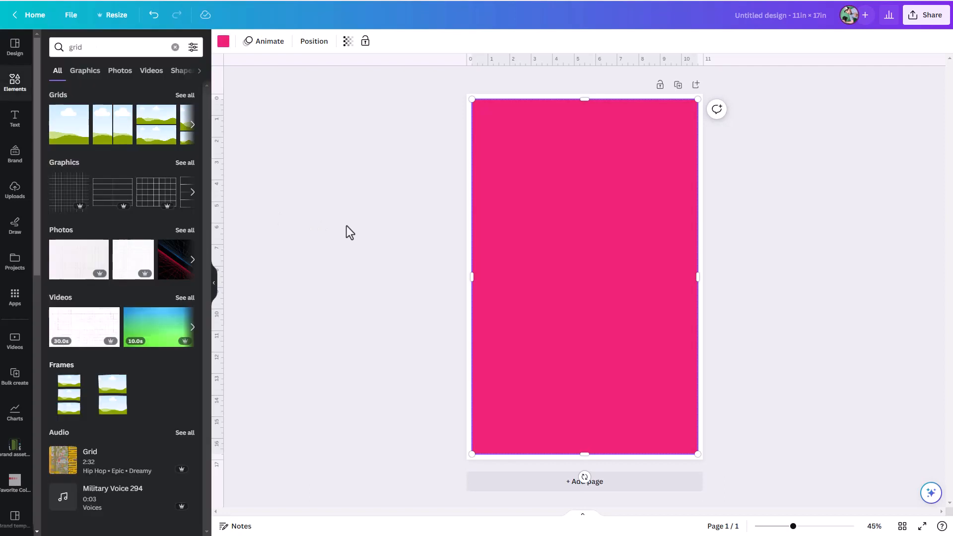
pyautogui.click(841, 263)
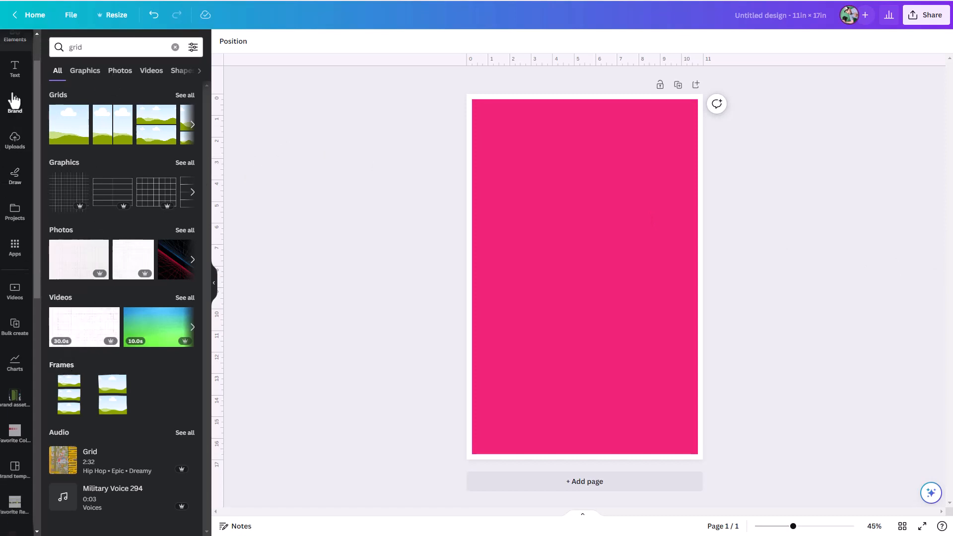
# Add the round zigzag-edged frame found by searching the frames for "star", and enlarge it, centered, to the full width of the pink area.
pyautogui.click(16, 90)
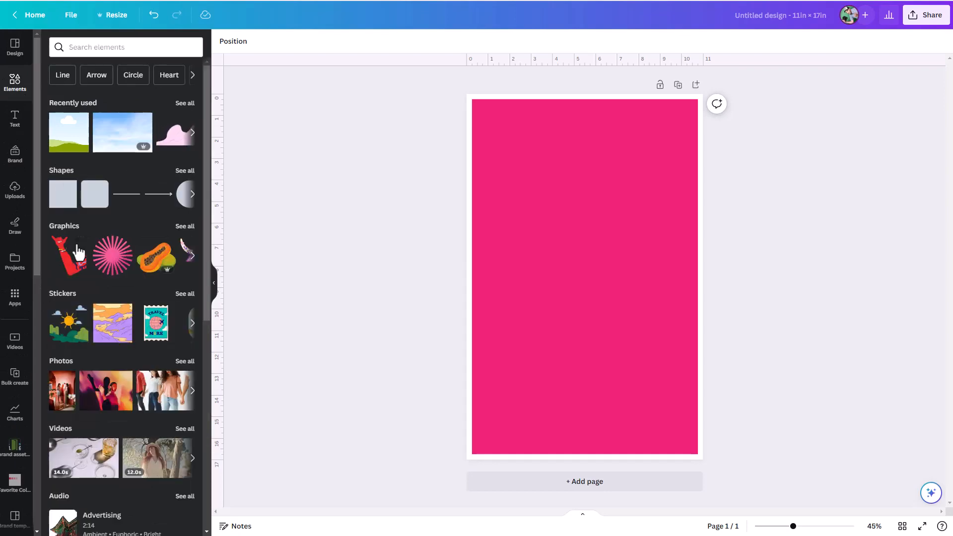
pyautogui.scroll(-2, 78, 263)
pyautogui.scroll(-1, 78, 264)
pyautogui.scroll(-2, 82, 375)
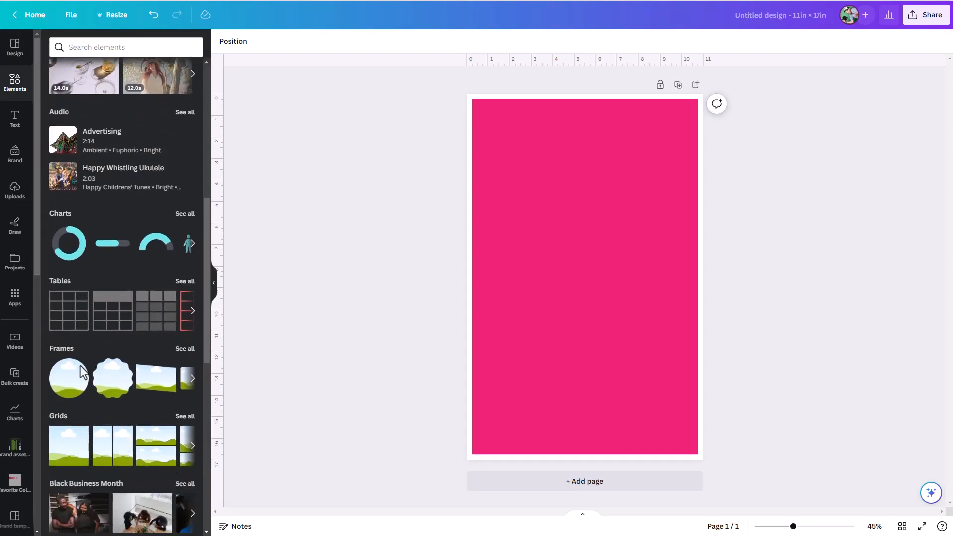
pyautogui.click(183, 347)
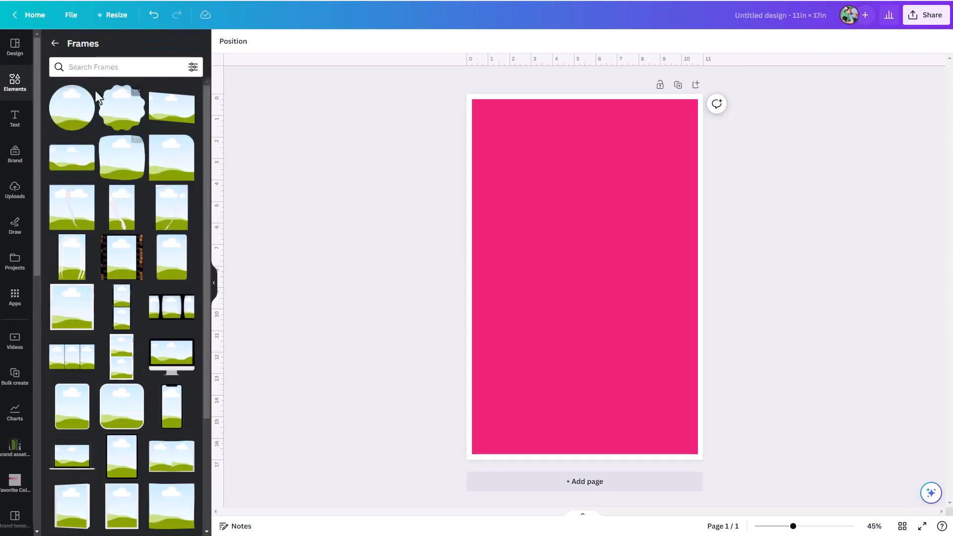
pyautogui.click(76, 67)
pyautogui.write('star')
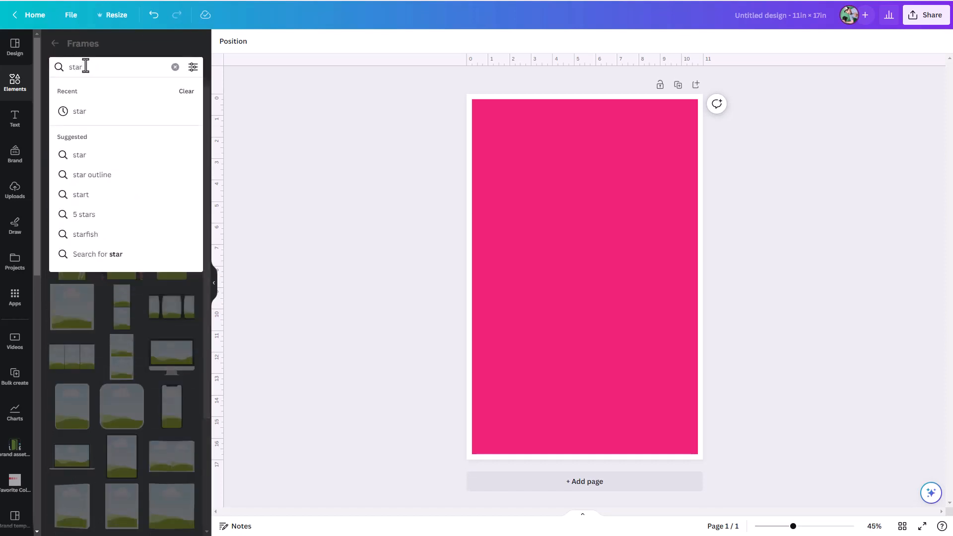
pyautogui.press('Return')
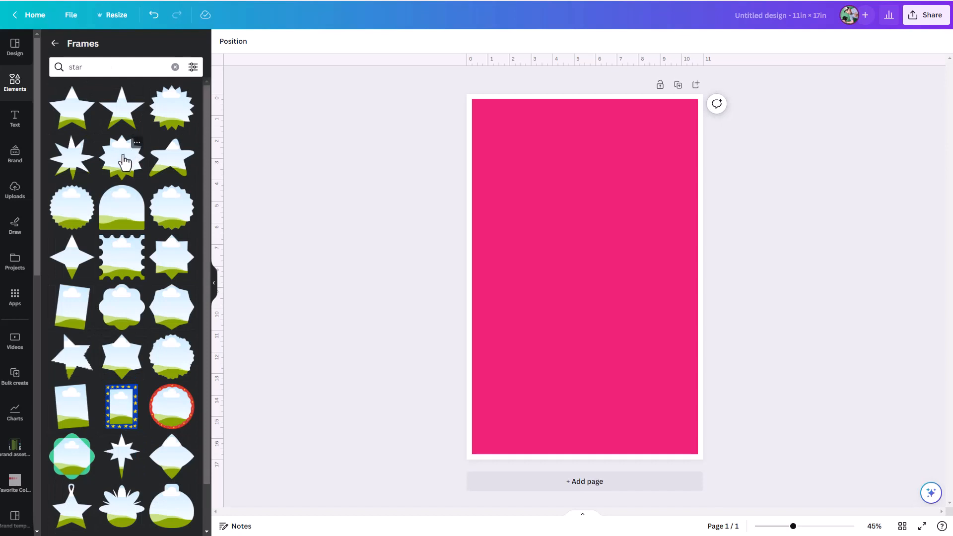
pyautogui.click(75, 204)
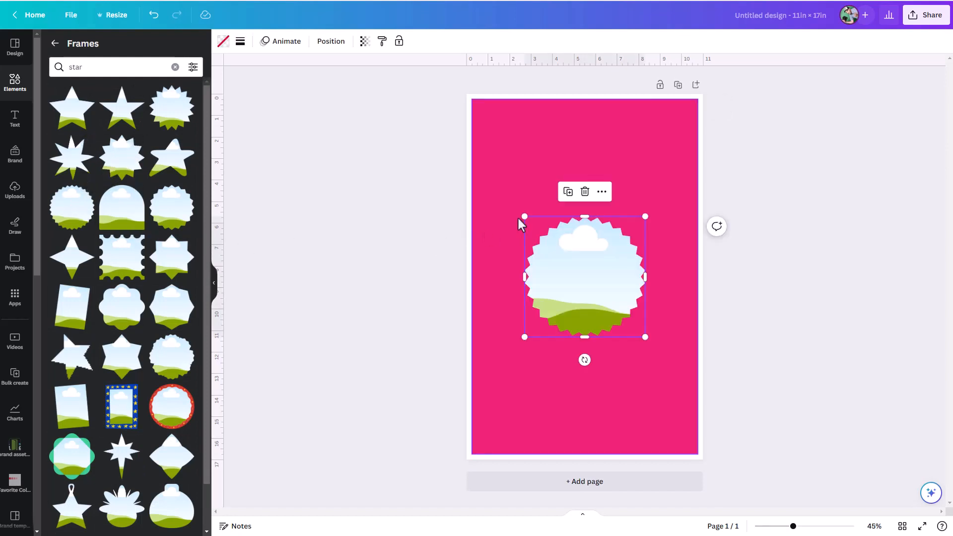
pyautogui.moveTo(524, 216); pyautogui.dragTo(462, 178)
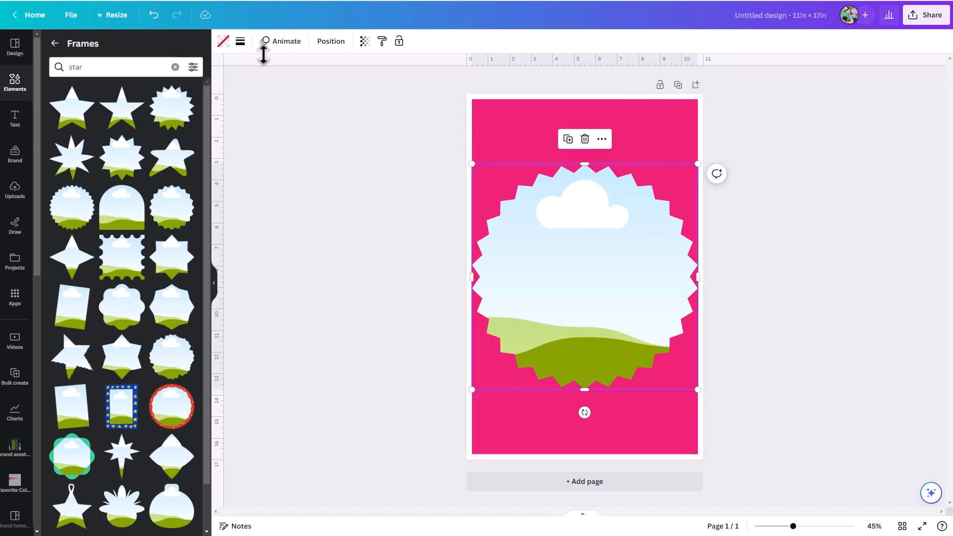
# Give the zigzag-edged frame a solid border with a weight of 10 and color it white.
pyautogui.click(240, 43)
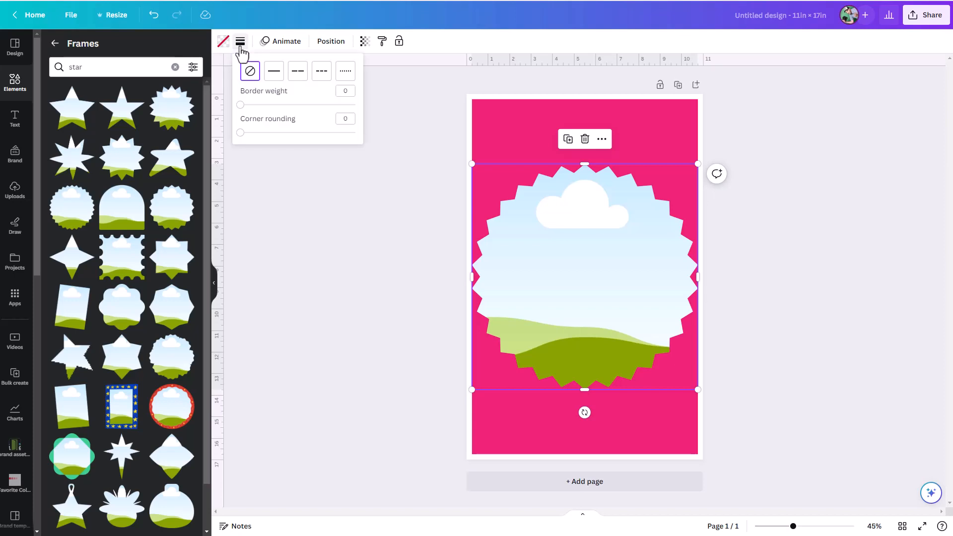
pyautogui.click(247, 107)
pyautogui.moveTo(247, 107); pyautogui.dragTo(252, 113)
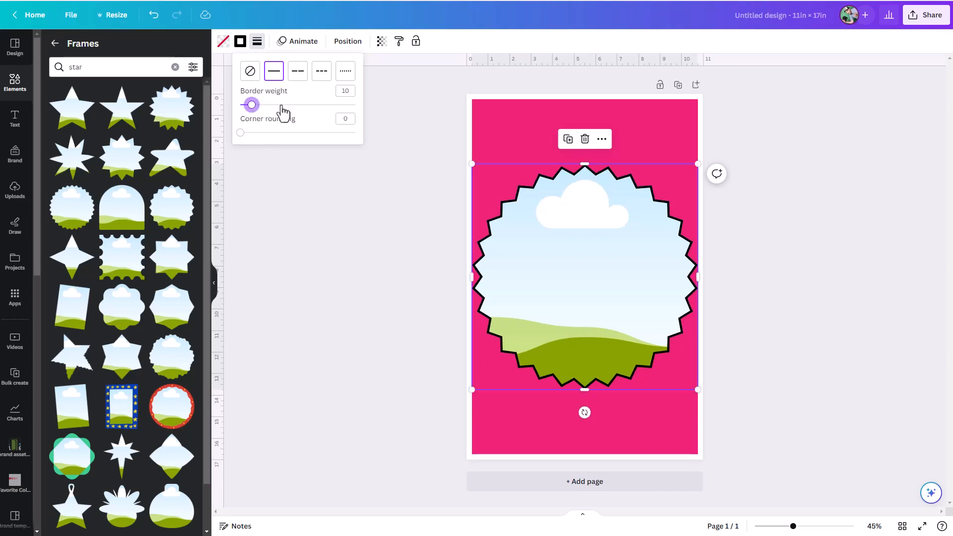
pyautogui.click(240, 42)
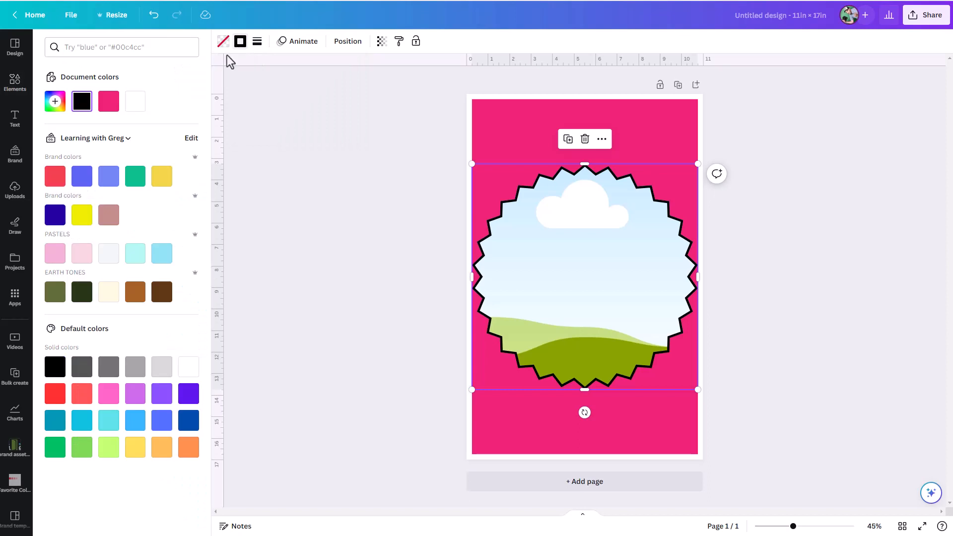
pyautogui.click(145, 107)
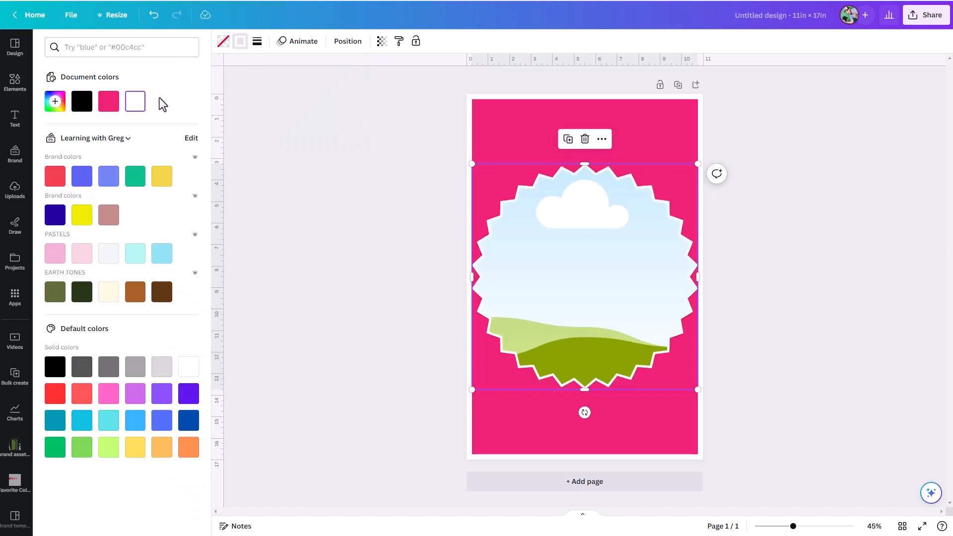
# Set the frame's corner rounding to 3, try the dashed border styles, and return to the solid line.
pyautogui.click(257, 41)
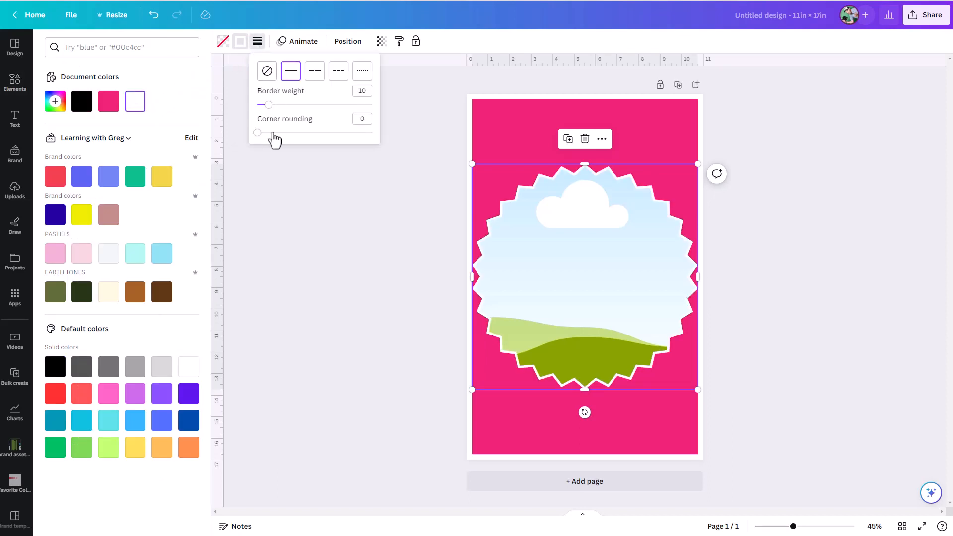
pyautogui.moveTo(258, 133); pyautogui.dragTo(218, 144)
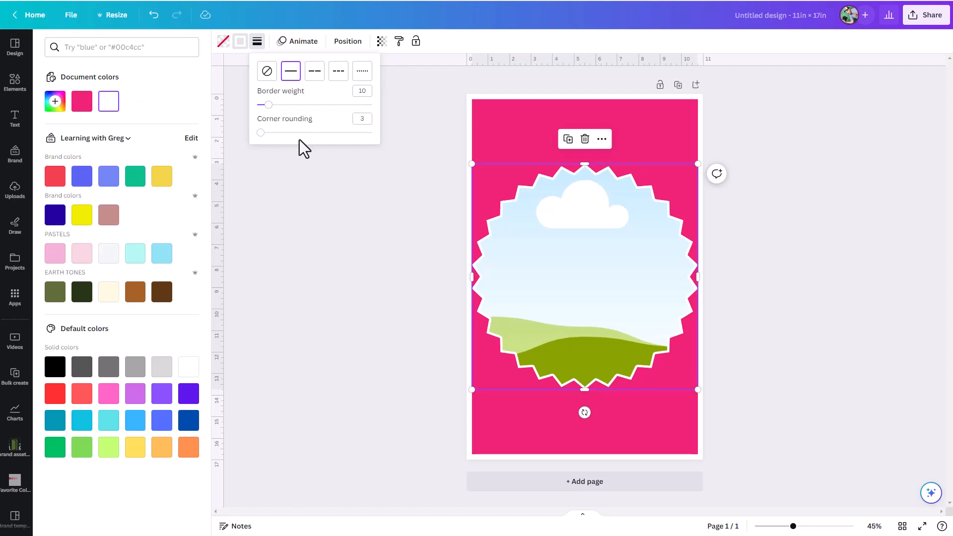
pyautogui.click(314, 78)
pyautogui.click(336, 79)
pyautogui.click(292, 78)
pyautogui.click(497, 218)
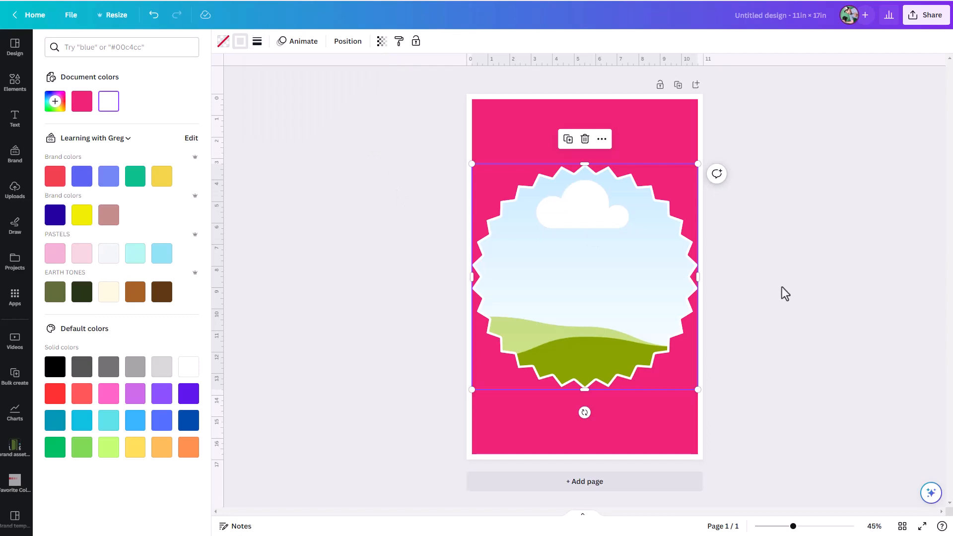
# Duplicate the white-bordered frame and align the copy exactly on top of the original.
pyautogui.rightClick(602, 310)
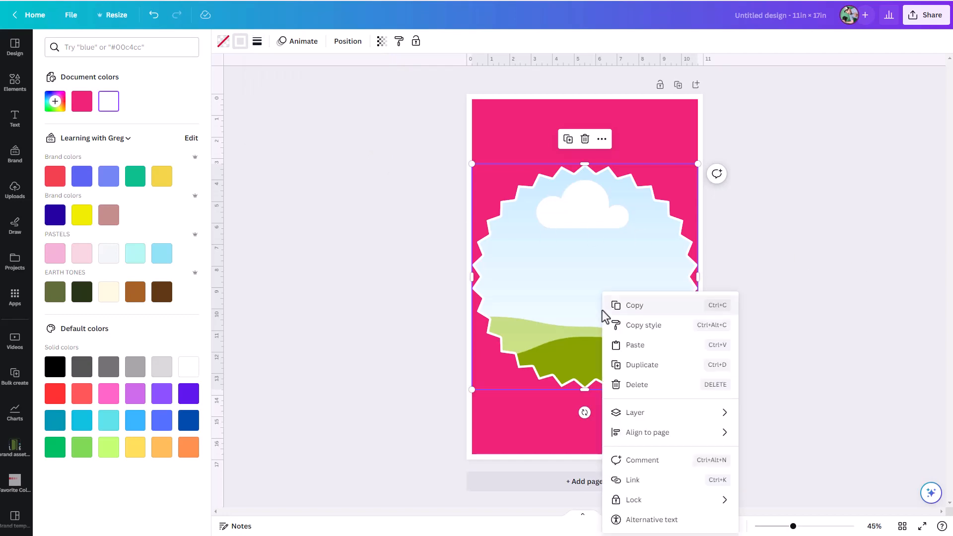
pyautogui.click(640, 366)
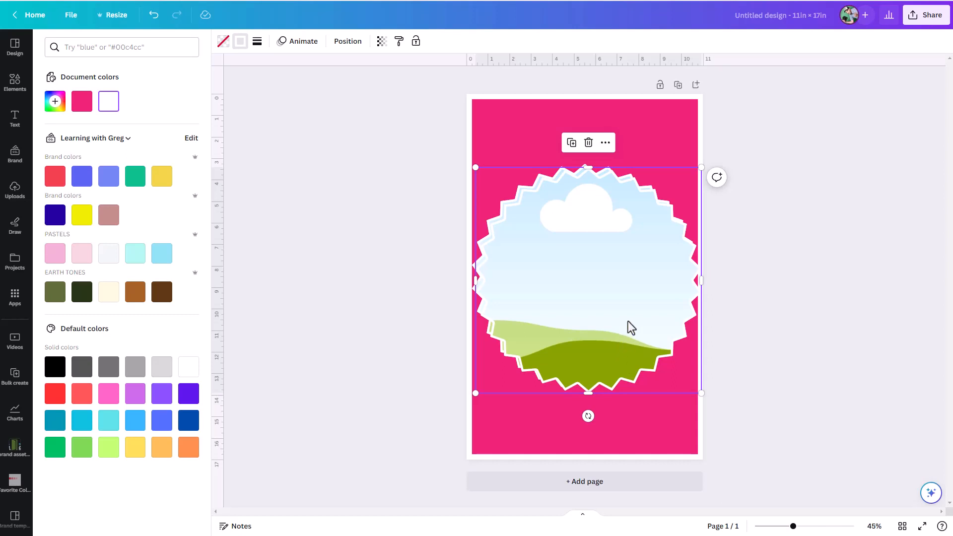
pyautogui.moveTo(629, 326); pyautogui.dragTo(626, 327)
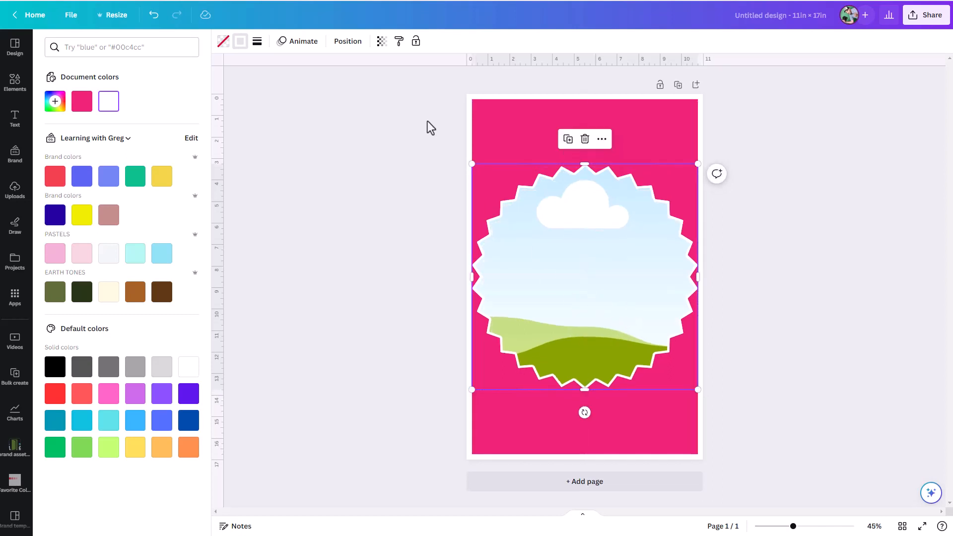
# Try to fill the lower of the two stacked frames with the sky photo by selecting its layer, and undo the fill.
pyautogui.click(346, 45)
pyautogui.click(163, 44)
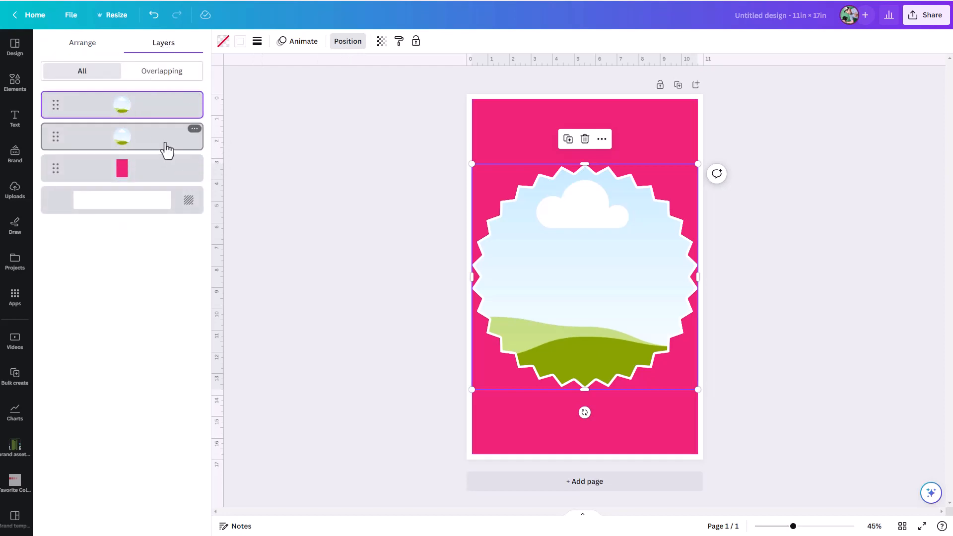
pyautogui.hotkey('ctrl', 'z')
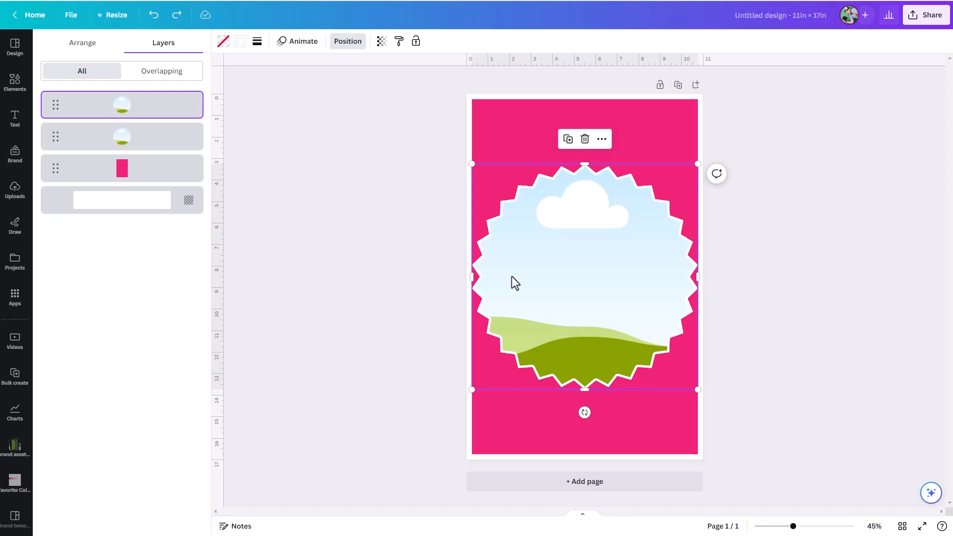
pyautogui.click(153, 144)
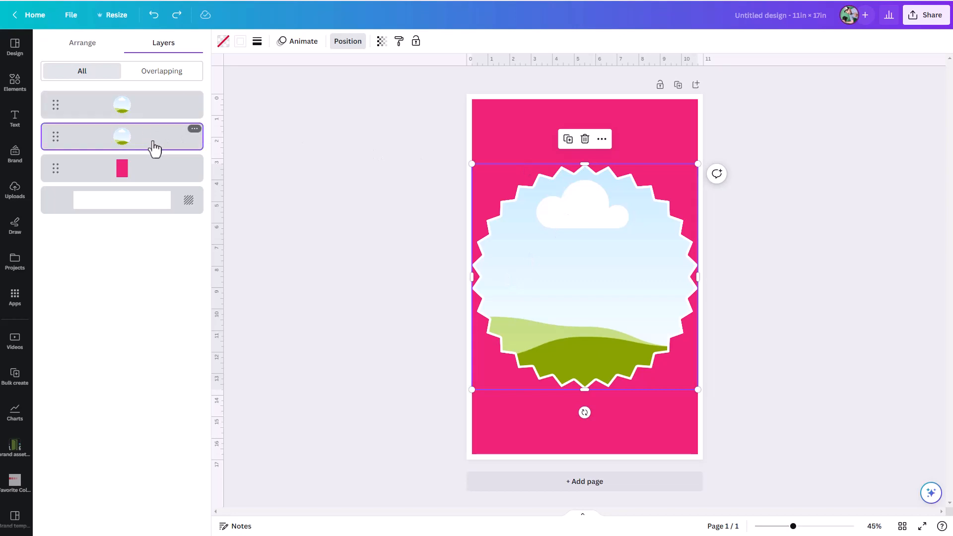
pyautogui.click(15, 83)
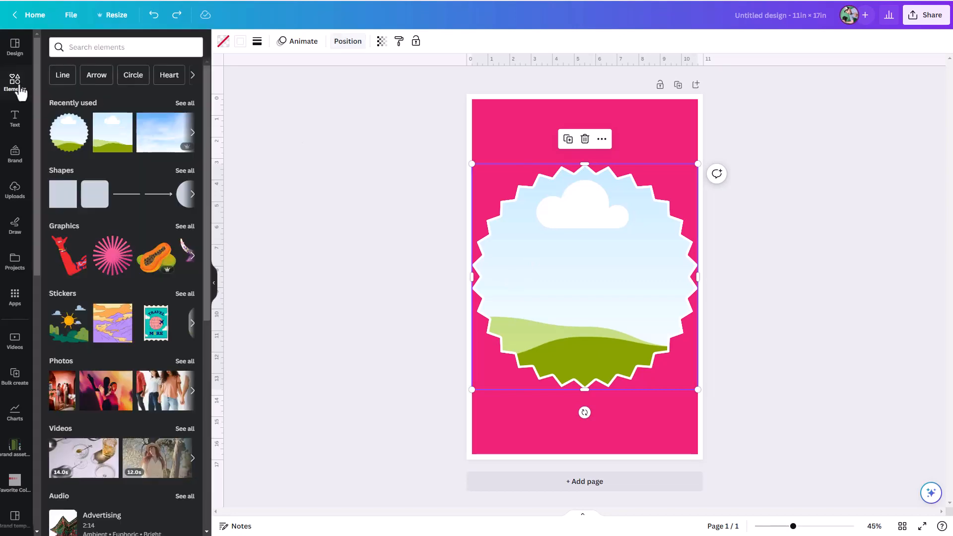
pyautogui.moveTo(161, 137); pyautogui.dragTo(530, 270)
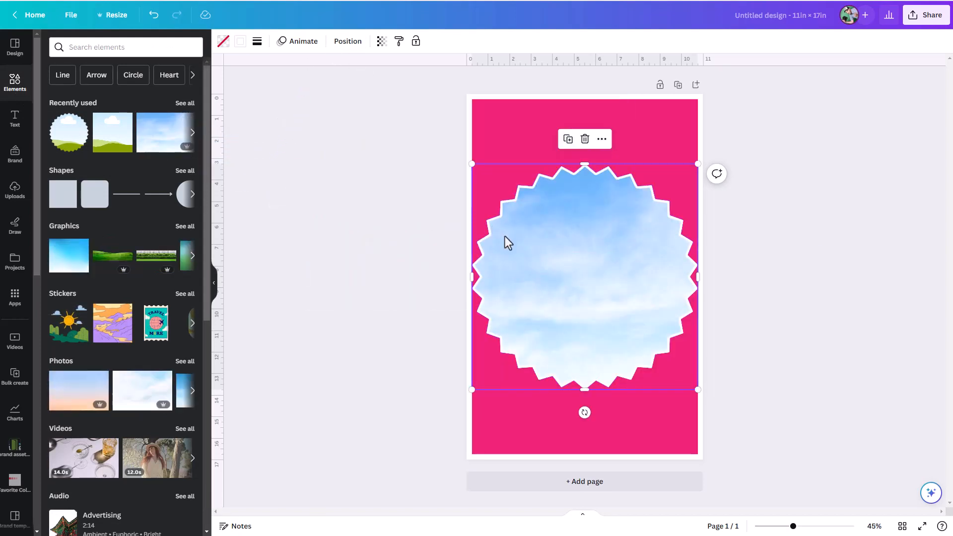
pyautogui.click(346, 46)
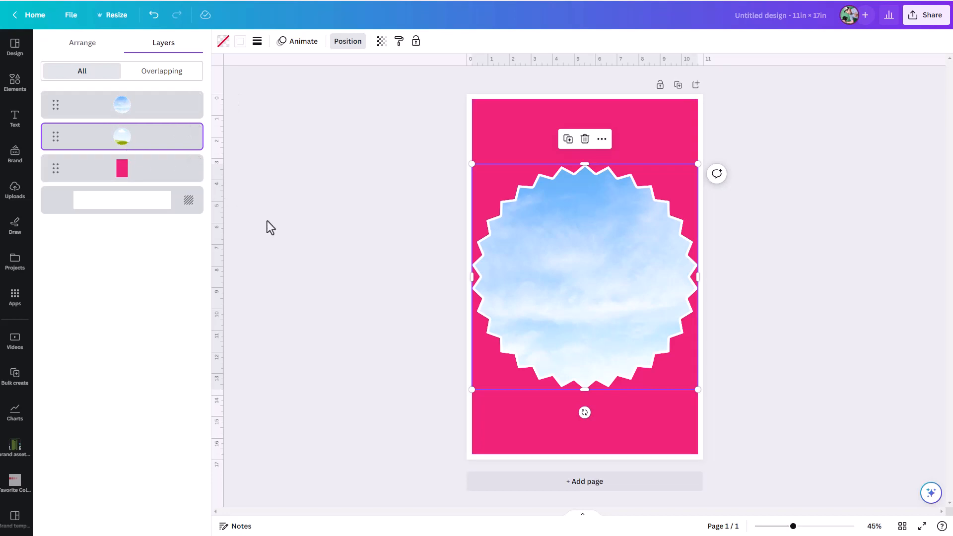
pyautogui.click(289, 234)
pyautogui.hotkey('ctrl', 'z')
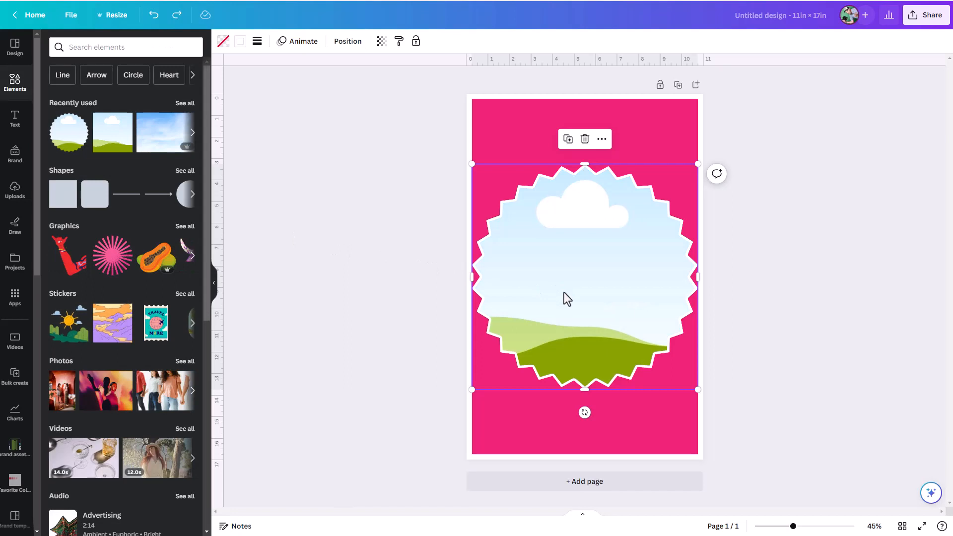
# Move the top frame aside to expose the lower one, and fill the lower frame with the recently used sky photo.
pyautogui.moveTo(564, 293); pyautogui.dragTo(570, 256)
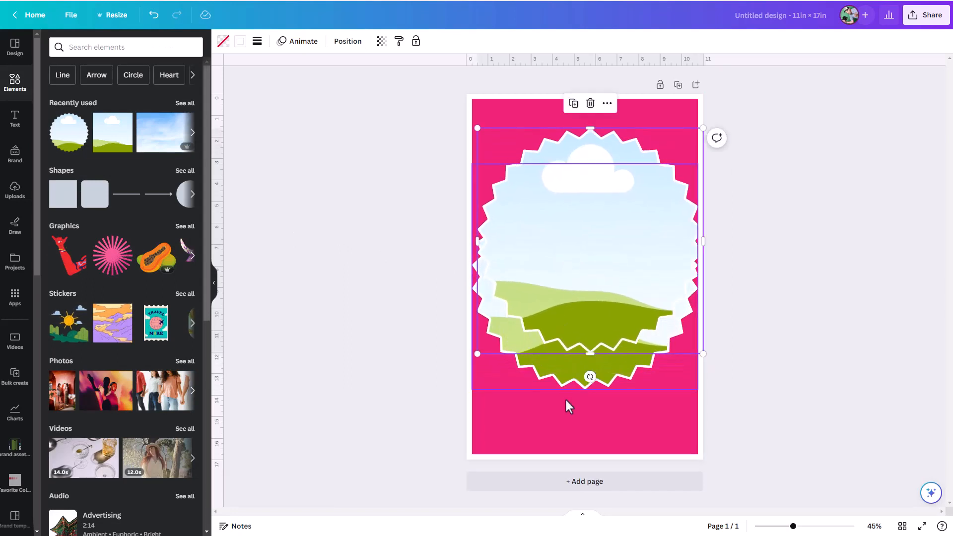
pyautogui.moveTo(161, 146); pyautogui.dragTo(565, 373)
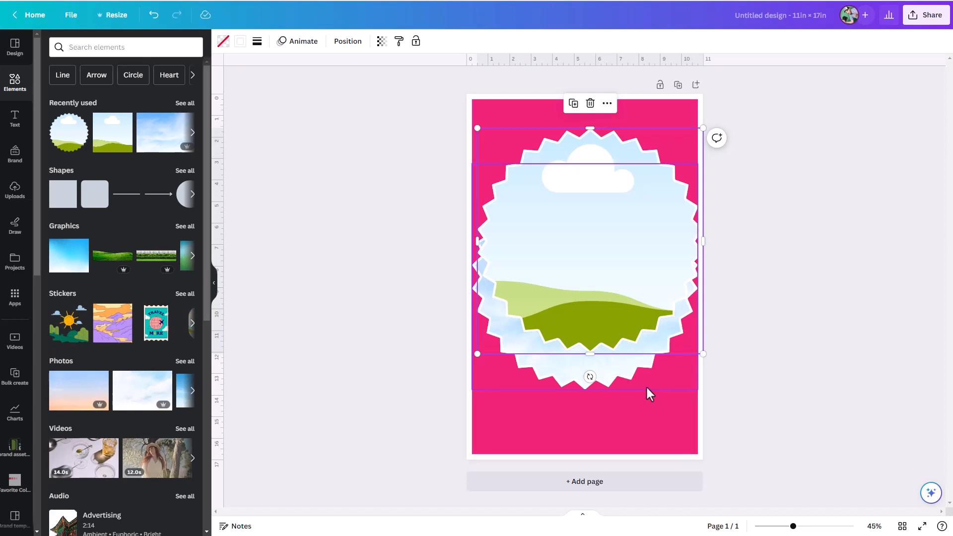
pyautogui.moveTo(583, 304); pyautogui.dragTo(649, 301)
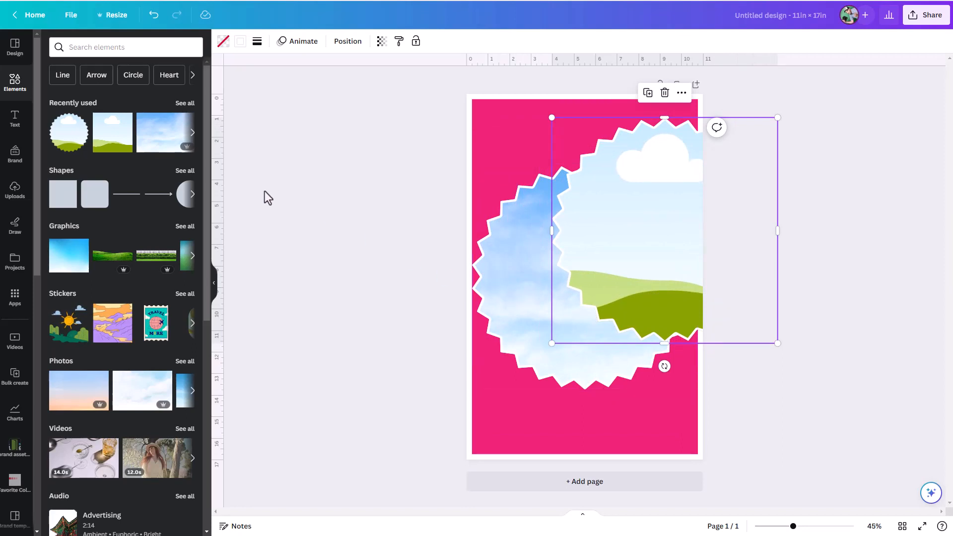
# Fill the lower frame with the bright pink photo found by searching for "pink glitter", and realign the empty frame over it.
pyautogui.click(103, 49)
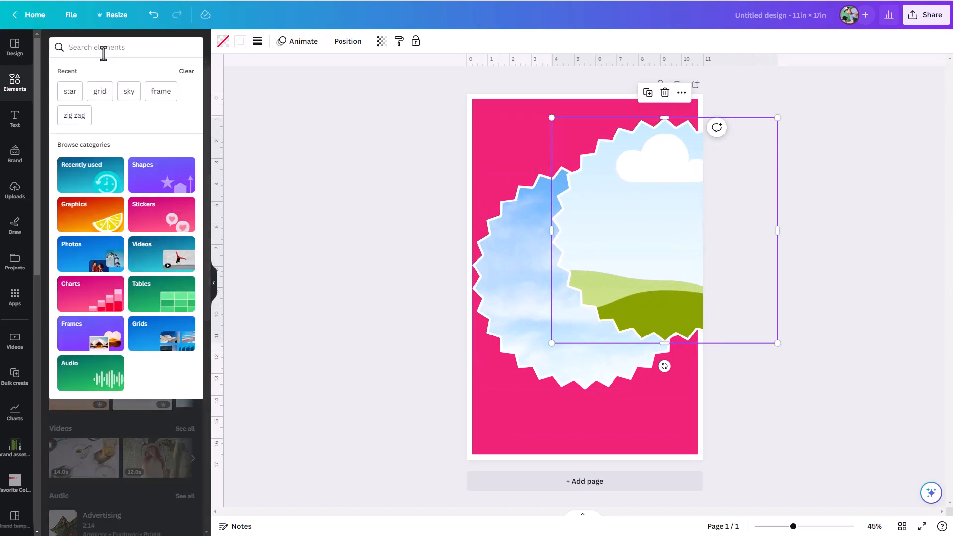
pyautogui.write('pi')
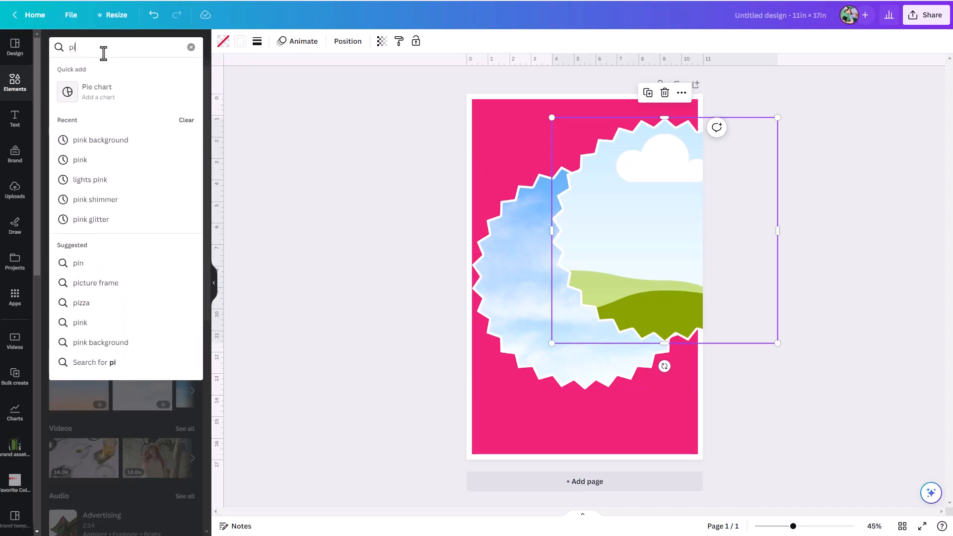
pyautogui.write('nk glitter')
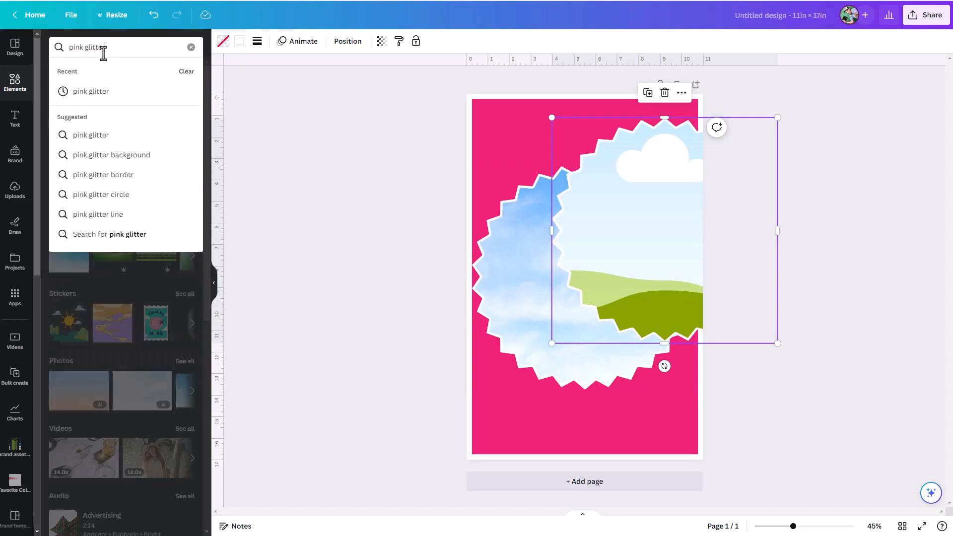
pyautogui.press('Return')
pyautogui.moveTo(136, 226); pyautogui.dragTo(505, 289)
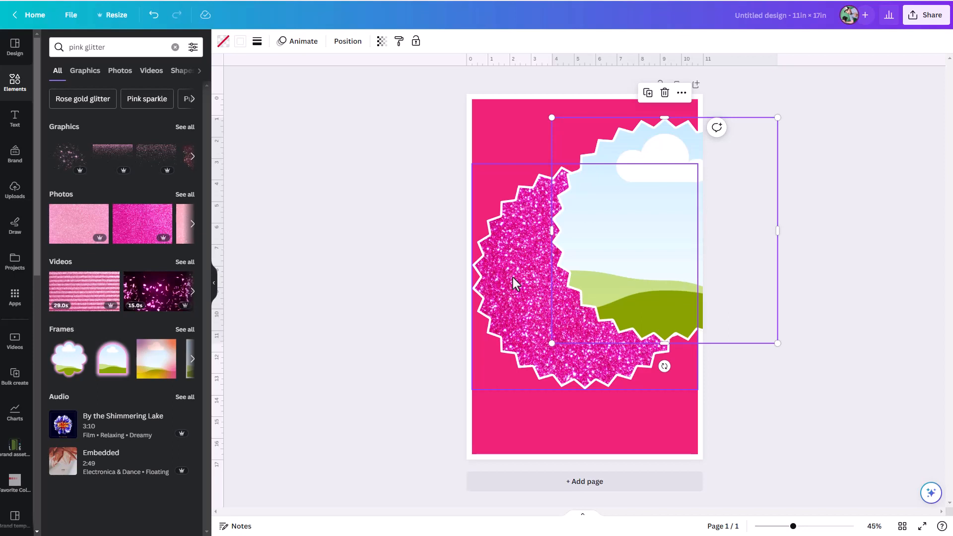
pyautogui.moveTo(633, 260); pyautogui.dragTo(555, 298)
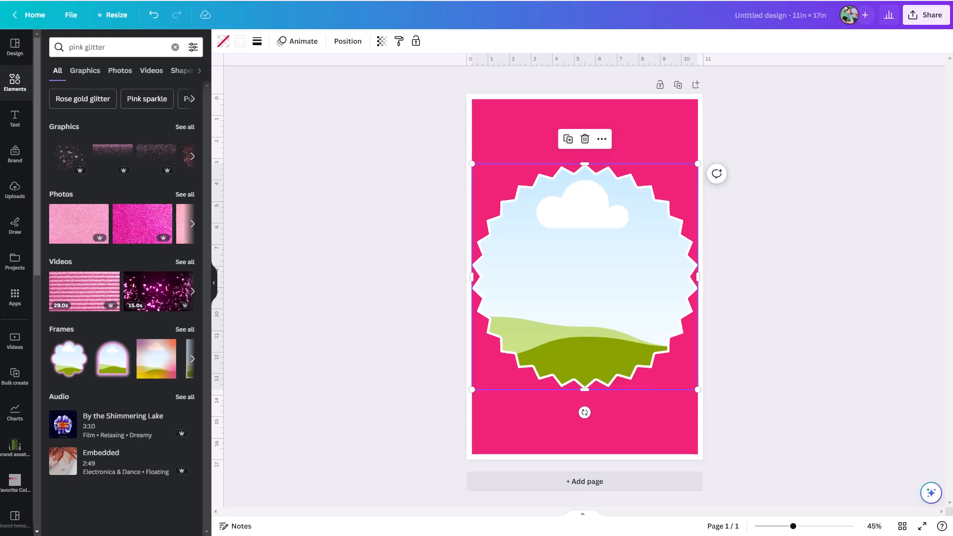
# Search the photos for "pink woman" and add the one of the blonde woman in a pink dress against turquoise.
pyautogui.click(128, 47)
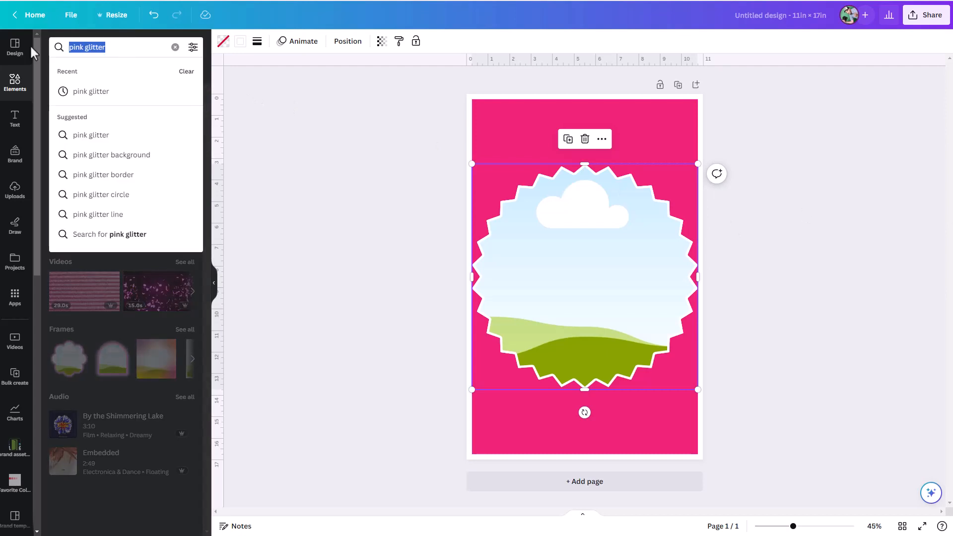
pyautogui.write('pink')
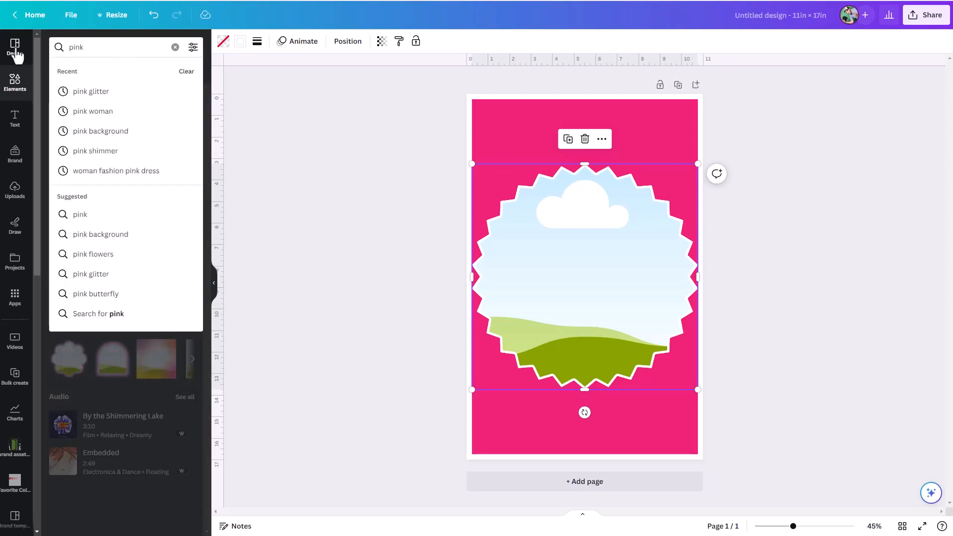
pyautogui.write(' woman')
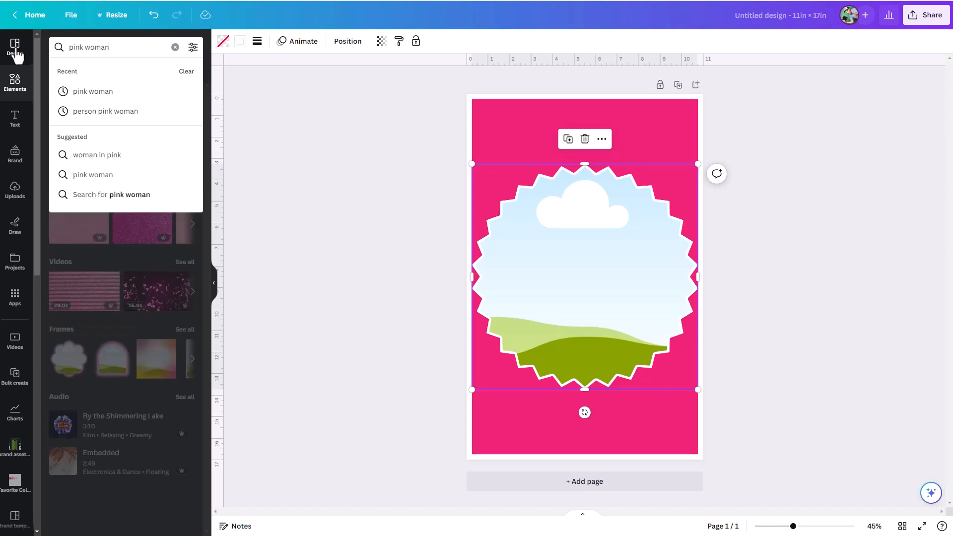
pyautogui.press('Return')
pyautogui.click(120, 71)
pyautogui.scroll(-7, 124, 123)
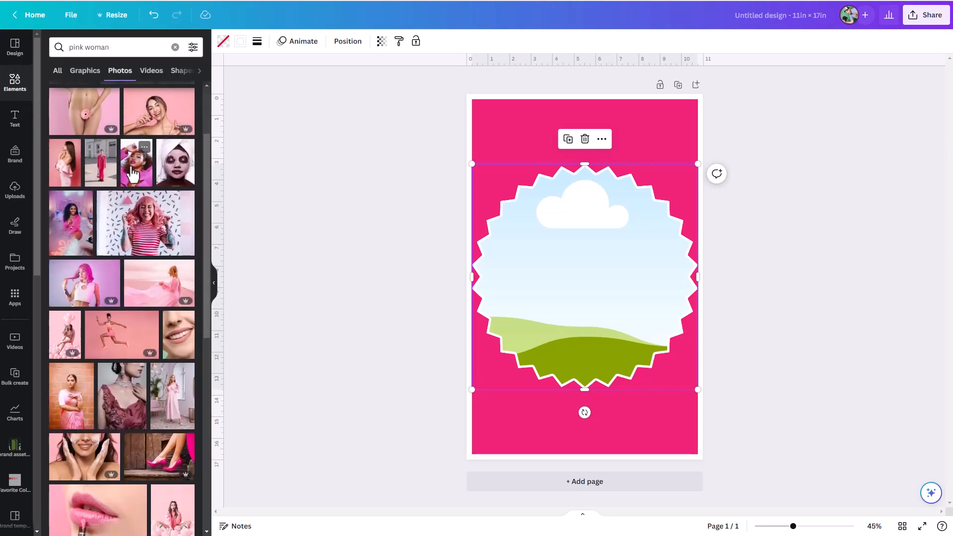
pyautogui.scroll(-5, 134, 199)
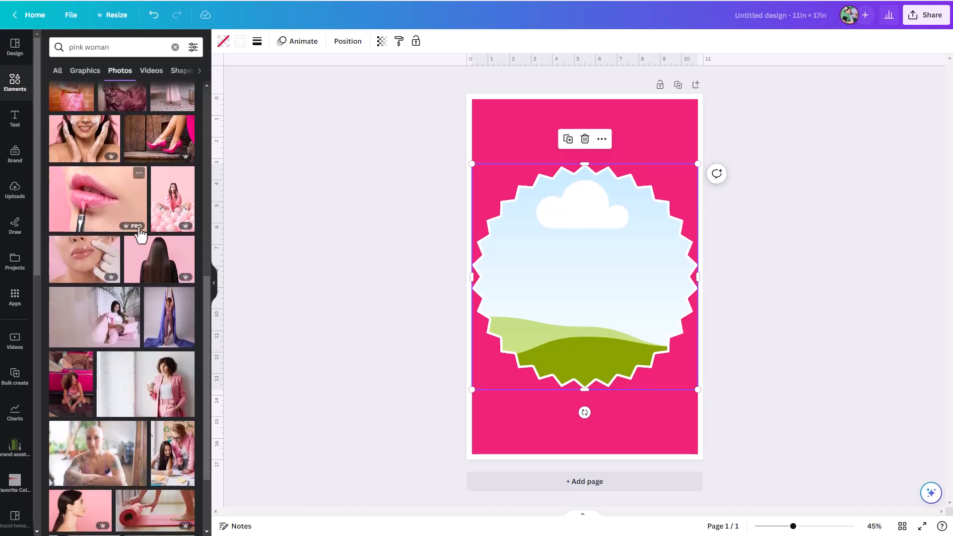
pyautogui.scroll(-6, 142, 238)
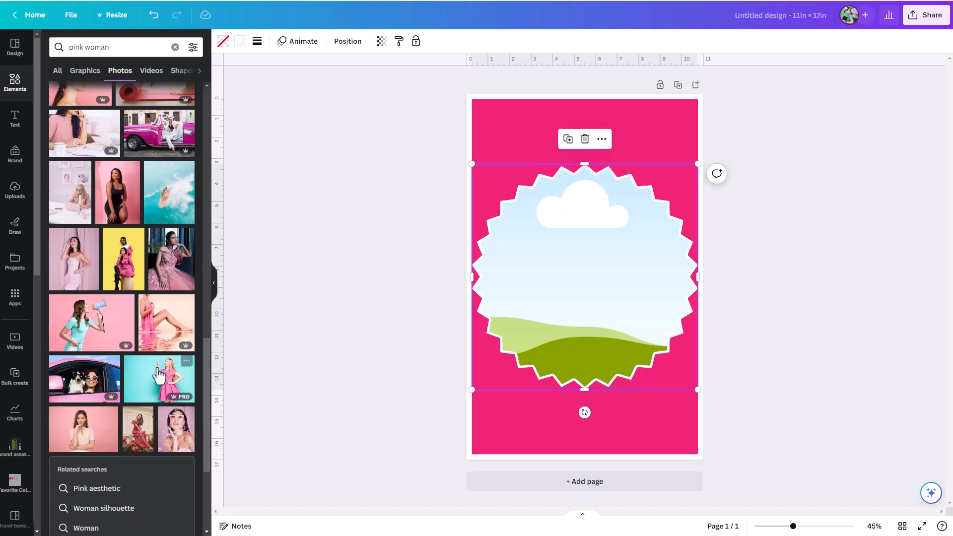
pyautogui.click(152, 390)
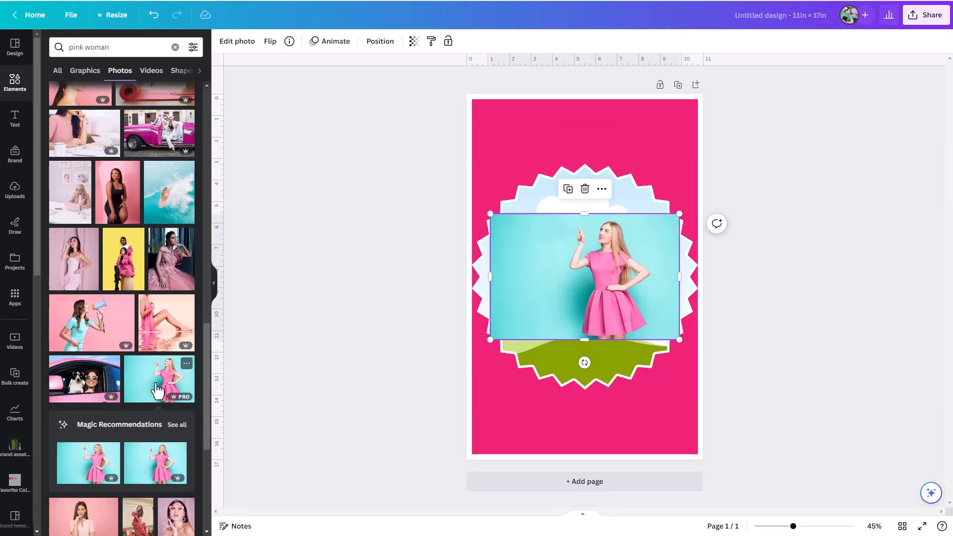
# Show all Magic Recommendations for the added photo and delete that photo from the page.
pyautogui.scroll(-1, 157, 390)
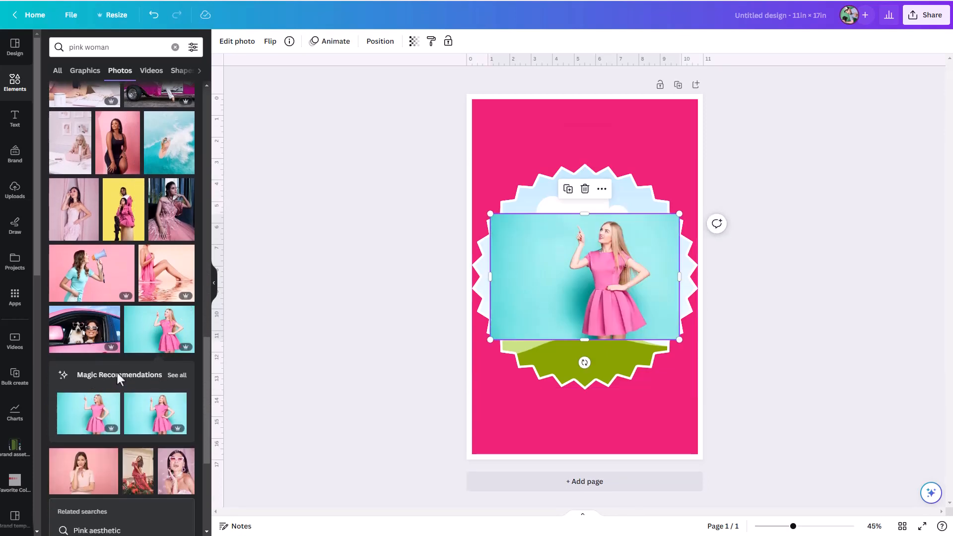
pyautogui.click(176, 376)
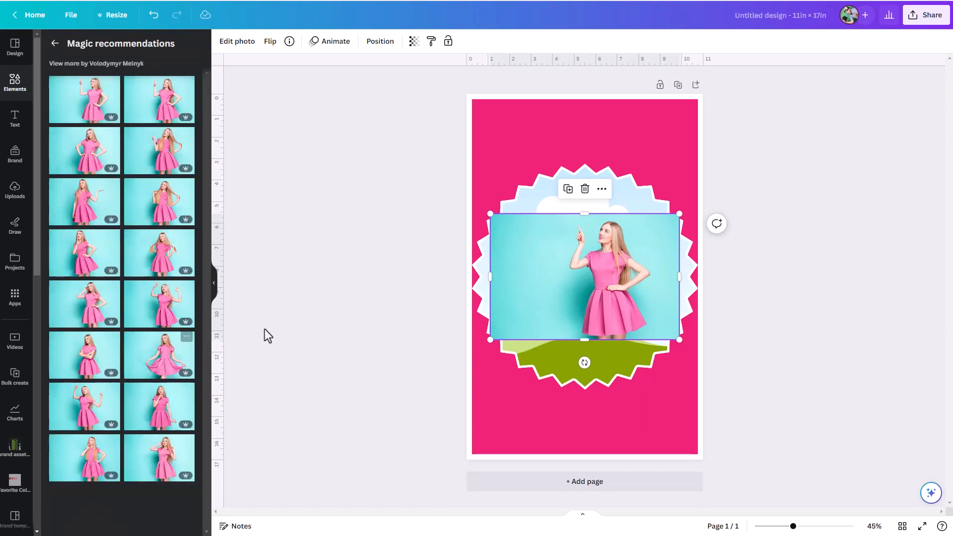
pyautogui.press('Delete')
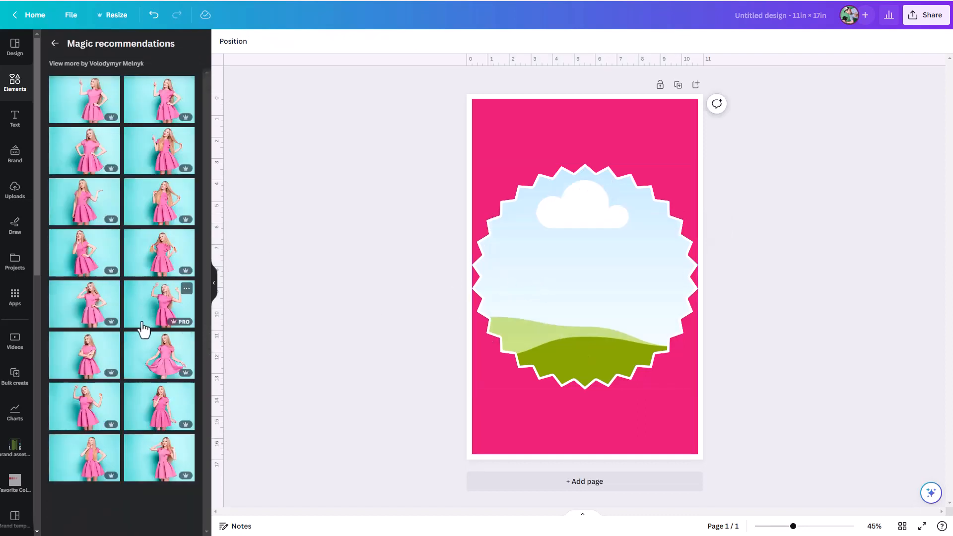
# Add the recommended photo of the blonde woman with both arms raised, enlarge it, and remove its turquoise background.
pyautogui.click(102, 389)
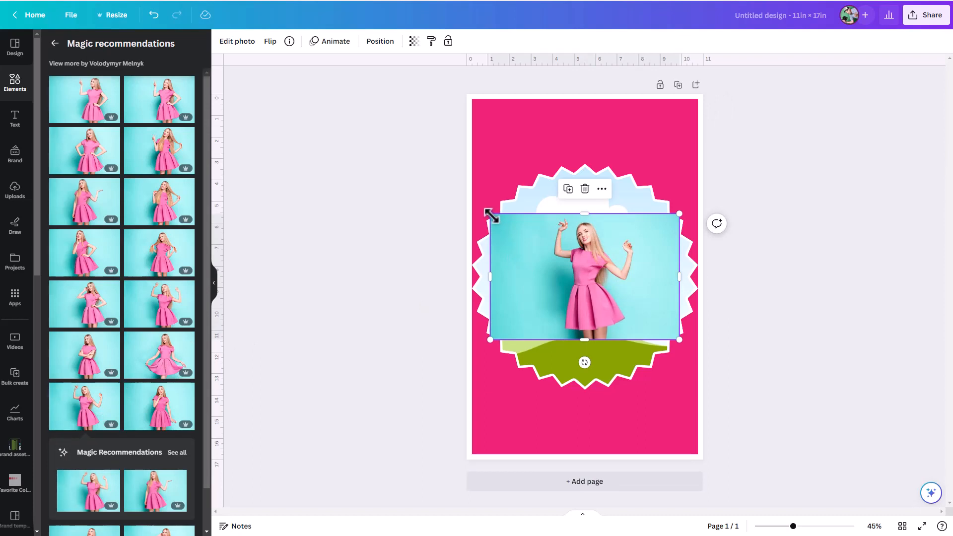
pyautogui.moveTo(490, 213); pyautogui.dragTo(429, 172)
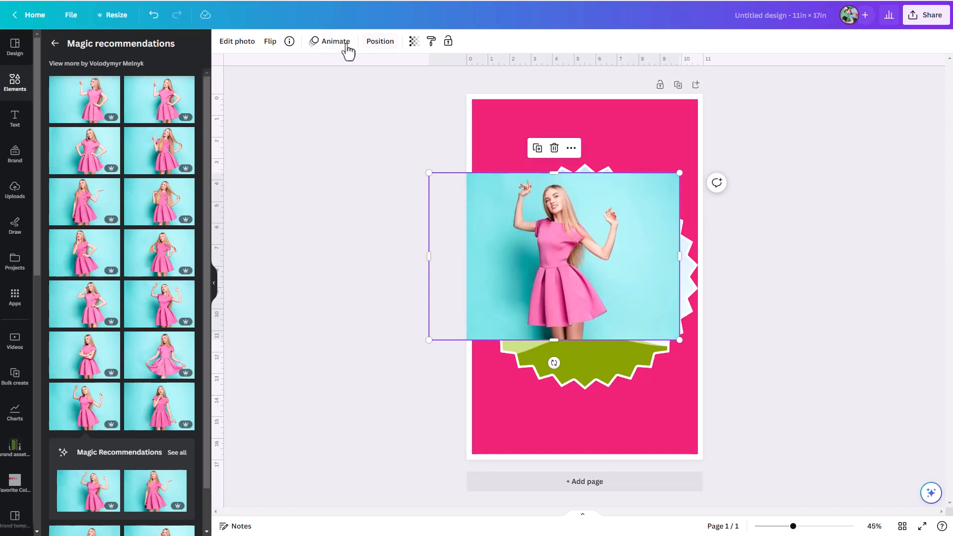
pyautogui.click(248, 54)
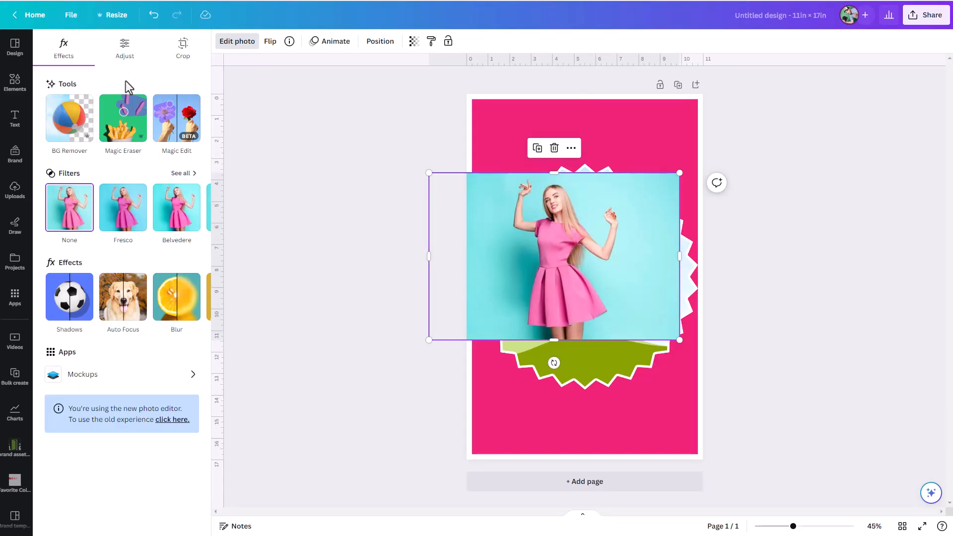
pyautogui.click(73, 139)
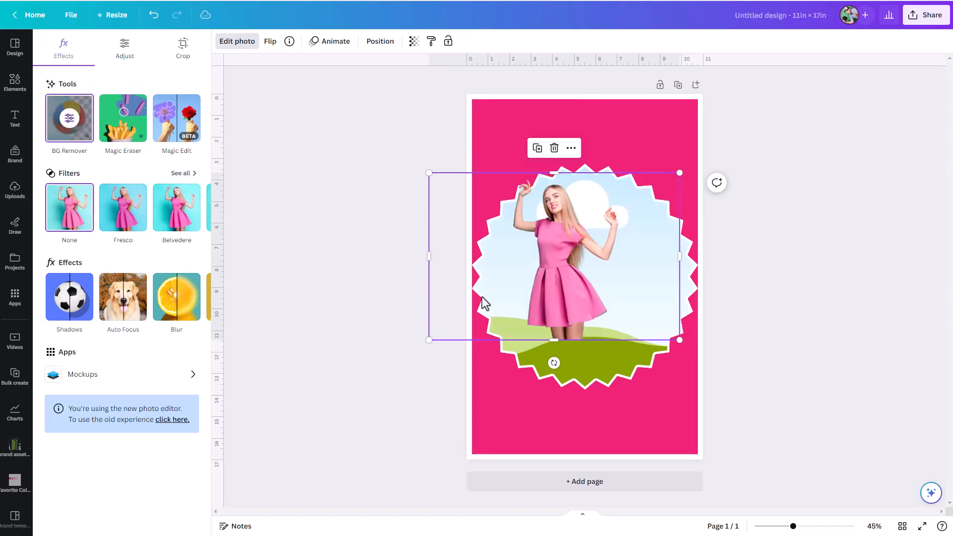
# Fill the top zigzag frame with the woman cutout.
pyautogui.moveTo(553, 295); pyautogui.dragTo(572, 330)
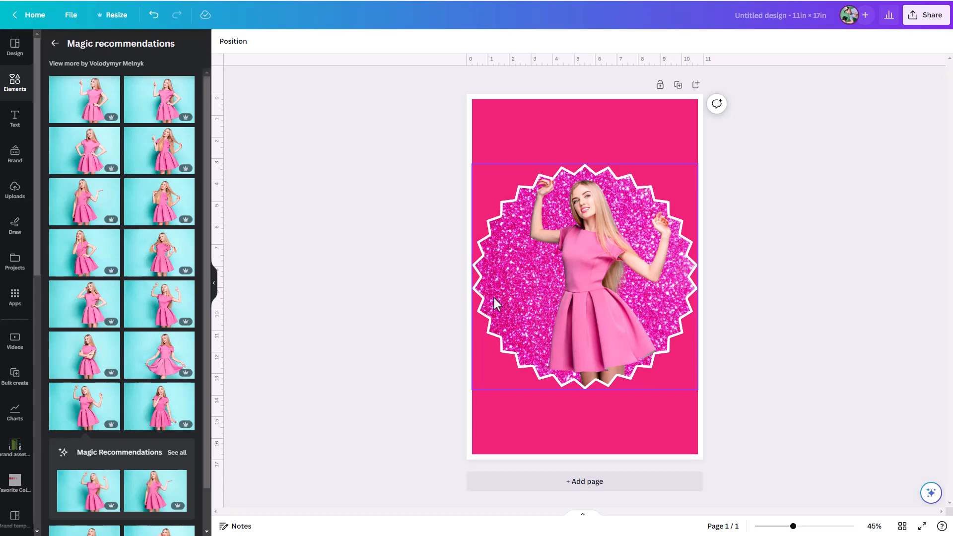
pyautogui.click(515, 263)
pyautogui.moveTo(516, 261)
pyautogui.mouseDown()
pyautogui.moveTo(533, 323)
pyautogui.moveTo(557, 314)
pyautogui.moveTo(600, 175)
pyautogui.moveTo(595, 338)
pyautogui.moveTo(602, 175)
pyautogui.moveTo(602, 205)
pyautogui.moveTo(538, 270)
pyautogui.moveTo(518, 268)
pyautogui.mouseUp()
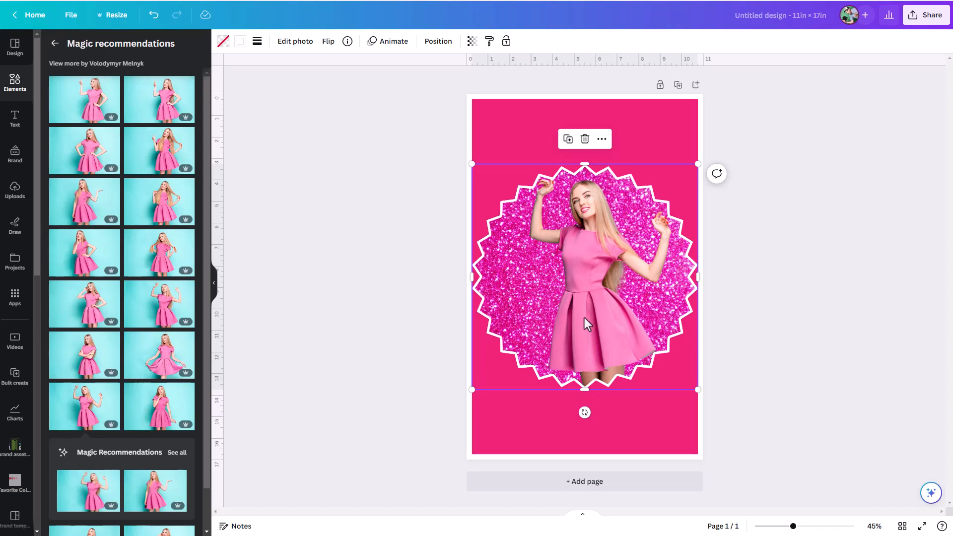
# Enlarge the woman within the frame's crop, reposition her over the glitter, and apply the crop.
pyautogui.doubleClick(565, 304)
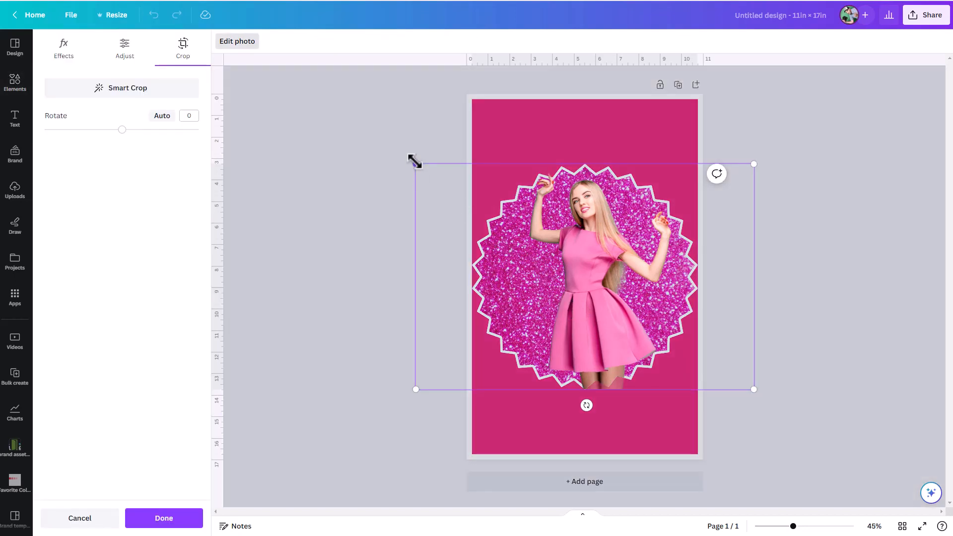
pyautogui.moveTo(414, 161); pyautogui.dragTo(355, 89)
pyautogui.moveTo(547, 236); pyautogui.dragTo(579, 255)
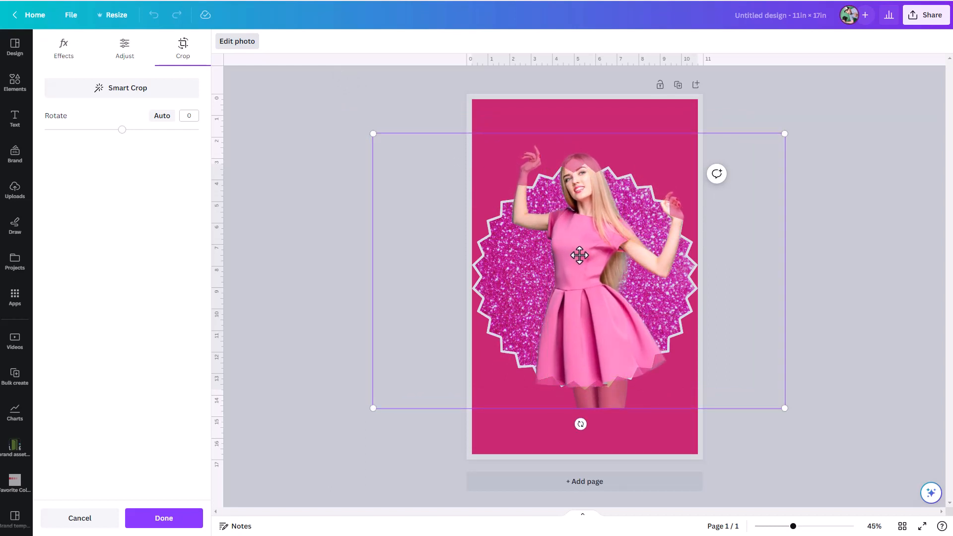
pyautogui.moveTo(373, 136); pyautogui.dragTo(370, 133)
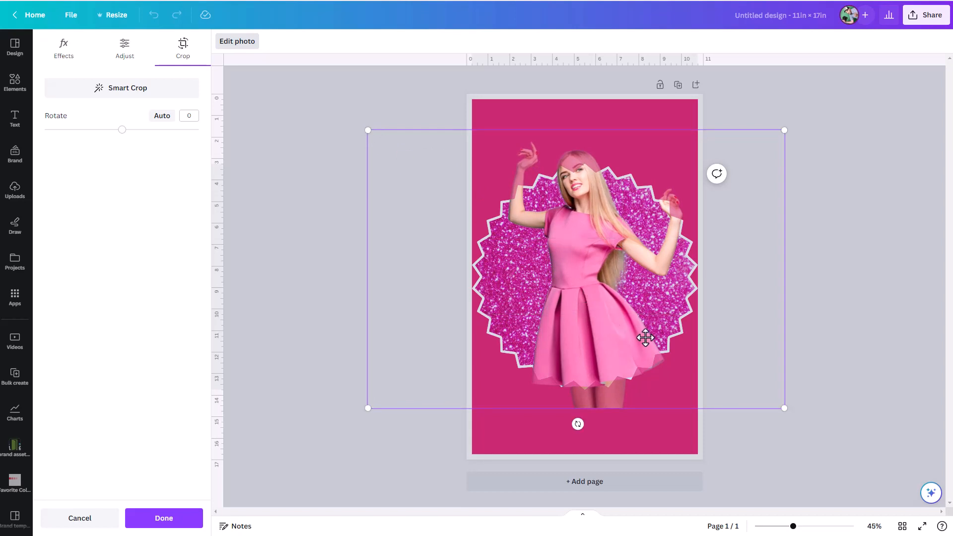
pyautogui.click(725, 113)
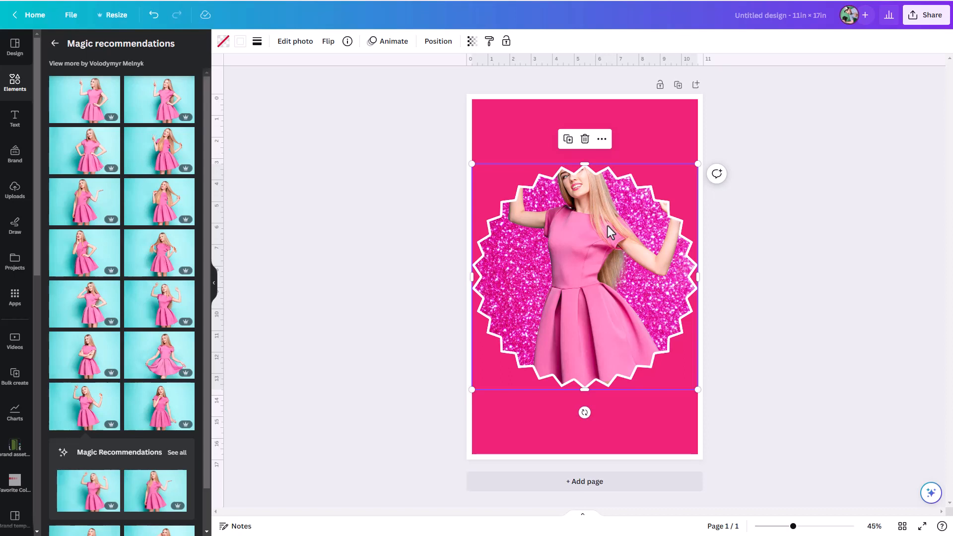
# Detach the woman cutout from the zigzag frame.
pyautogui.rightClick(576, 288)
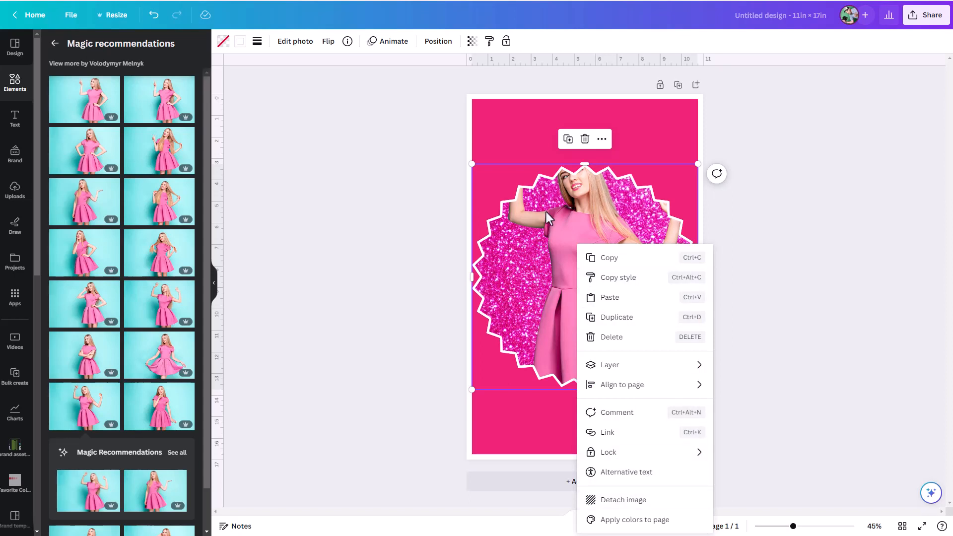
pyautogui.rightClick(559, 221)
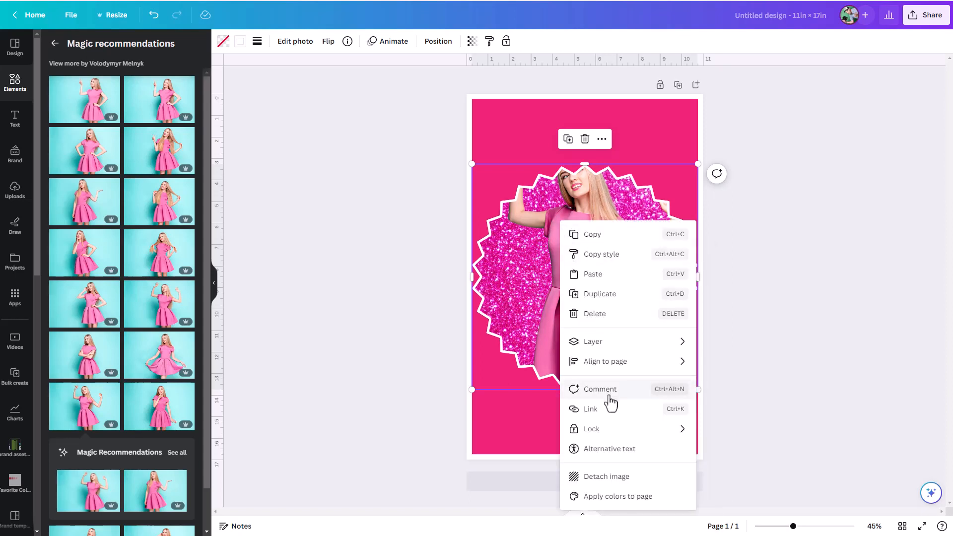
pyautogui.click(606, 475)
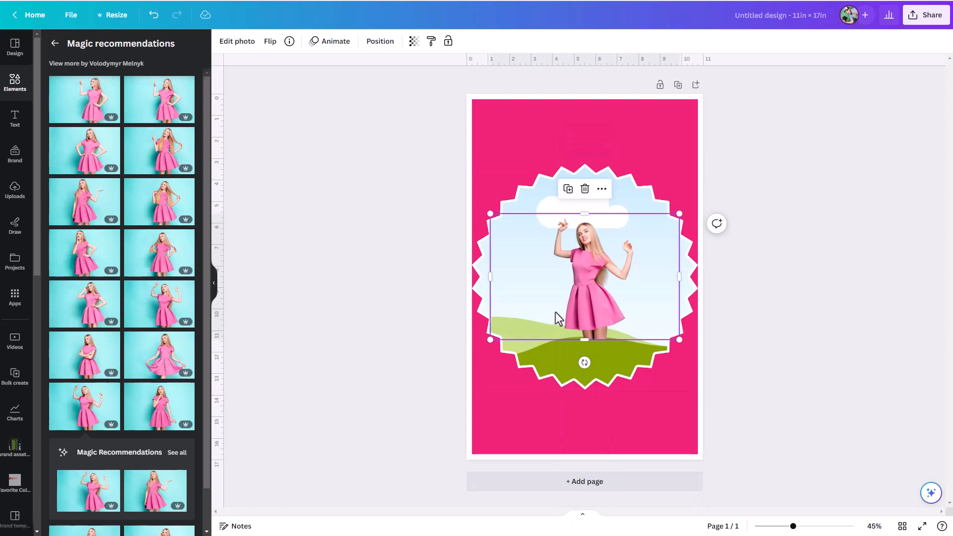
# Duplicate the detached woman cutout and park the copy at the page's lower-right corner.
pyautogui.rightClick(600, 299)
pyautogui.click(630, 320)
pyautogui.moveTo(632, 325); pyautogui.dragTo(671, 132)
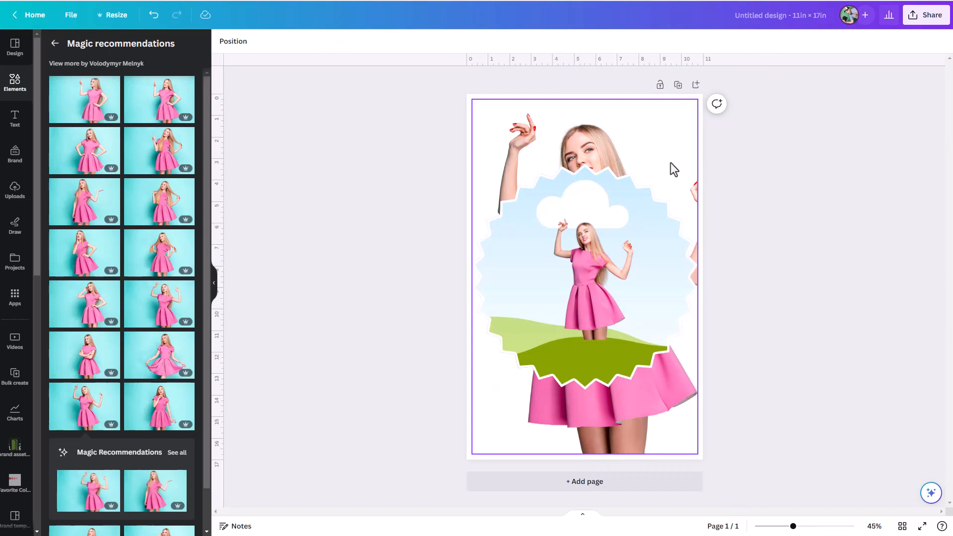
pyautogui.hotkey('ctrl', 'z')
pyautogui.moveTo(671, 153); pyautogui.dragTo(687, 460)
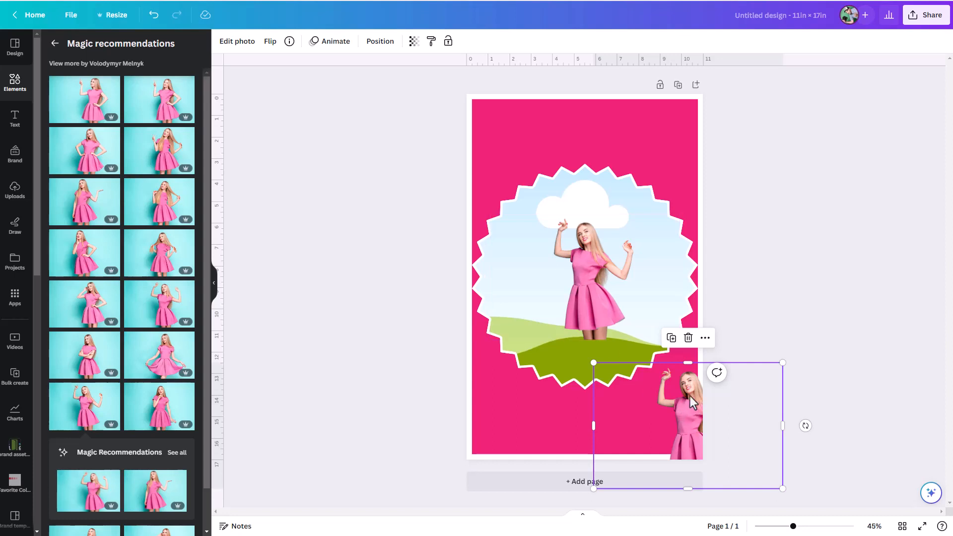
# Toggle the rulers off and on, then pull a horizontal guide onto the upper part of the page and remove it.
pyautogui.click(596, 306)
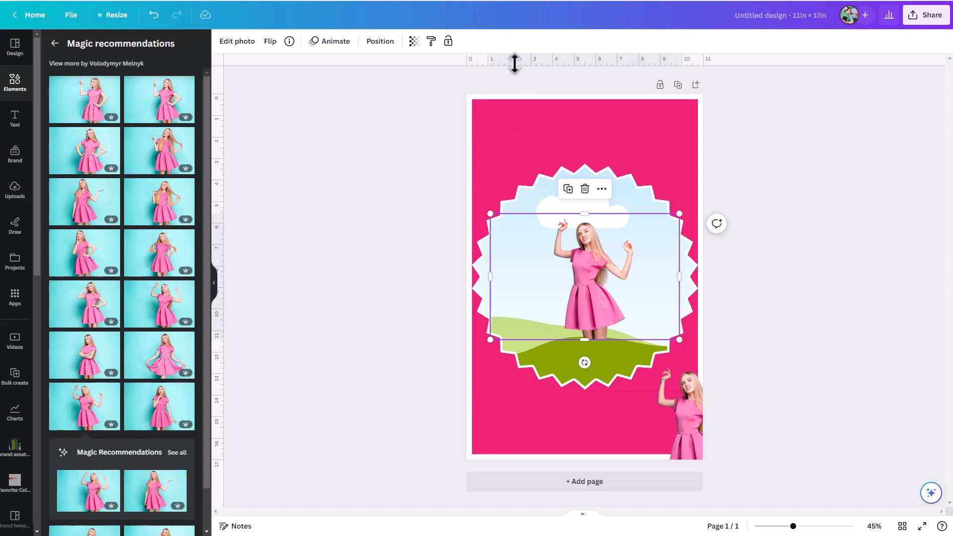
pyautogui.hotkey('shift', 'r')
pyautogui.hotkey('shift', 'r')
pyautogui.hotkey('shift', 'r')
pyautogui.hotkey('shift', 'r')
pyautogui.hotkey('shift', 'r')
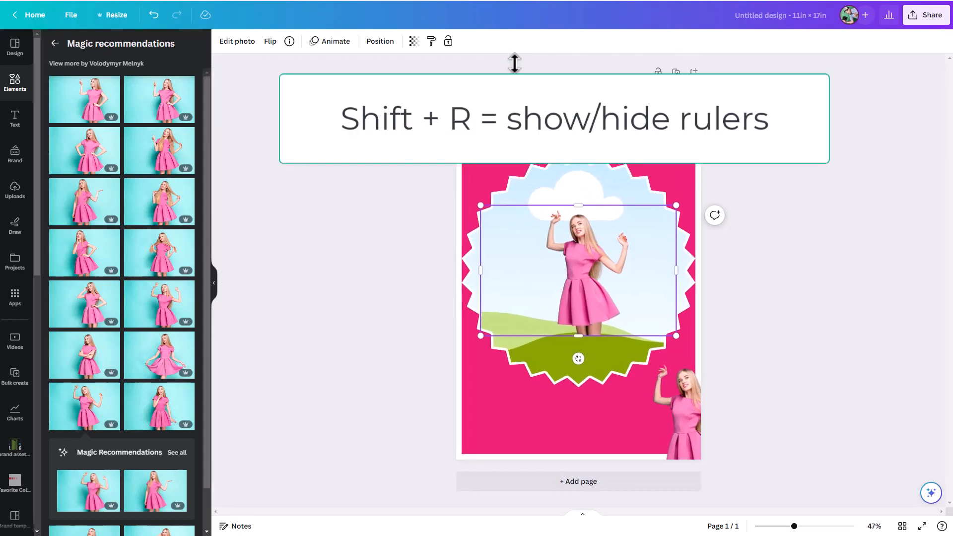
pyautogui.hotkey('shift', 'r')
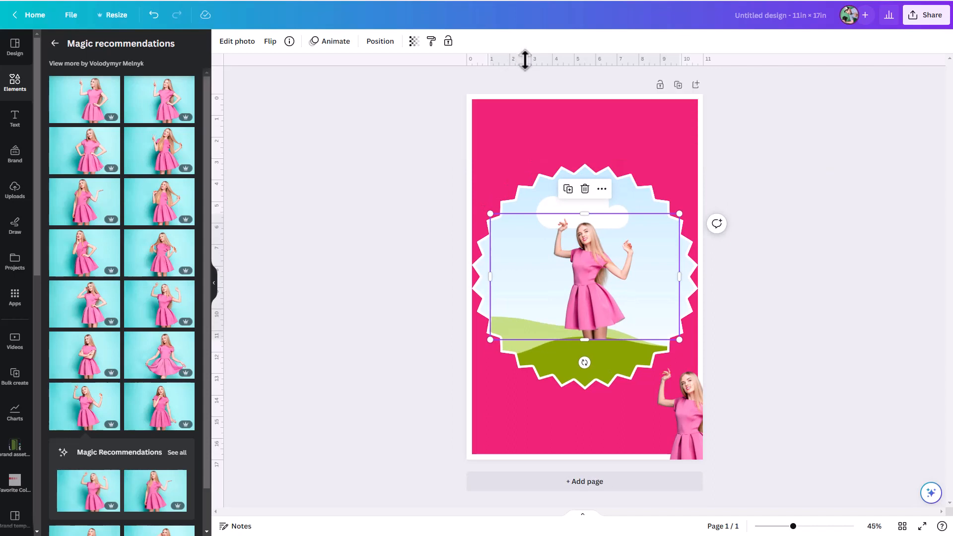
pyautogui.moveTo(524, 59); pyautogui.dragTo(521, 133)
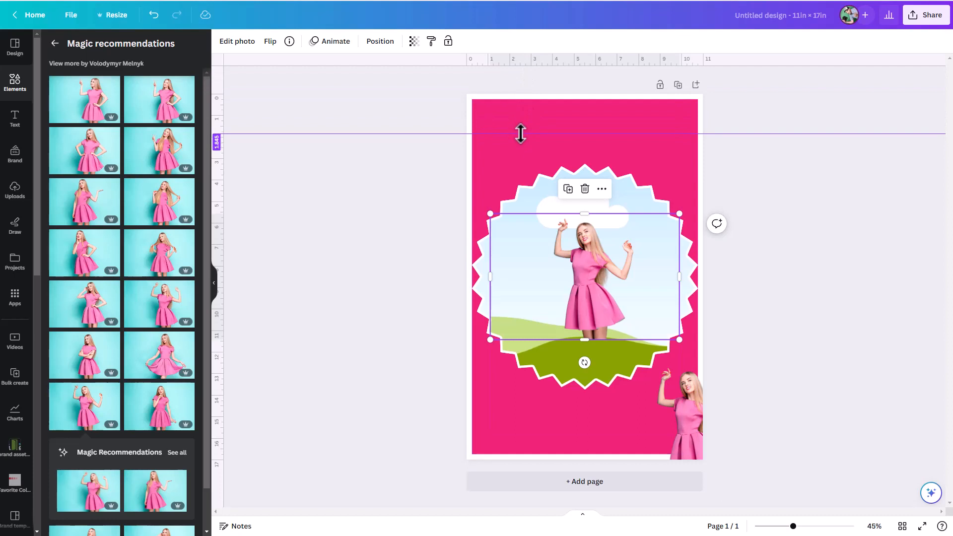
pyautogui.moveTo(521, 133); pyautogui.dragTo(521, 52)
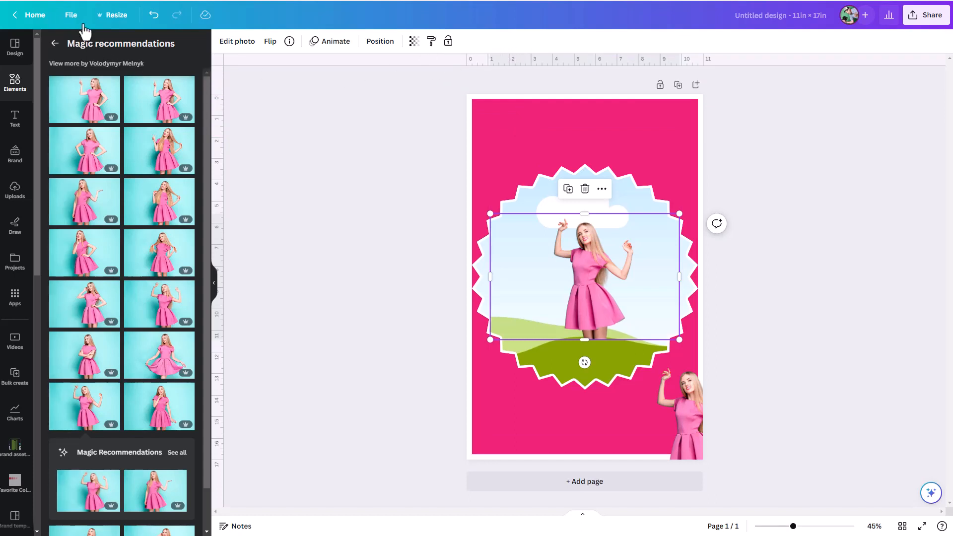
# Examine the view settings for showing rulers and guides.
pyautogui.click(72, 16)
pyautogui.moveTo(121, 134)
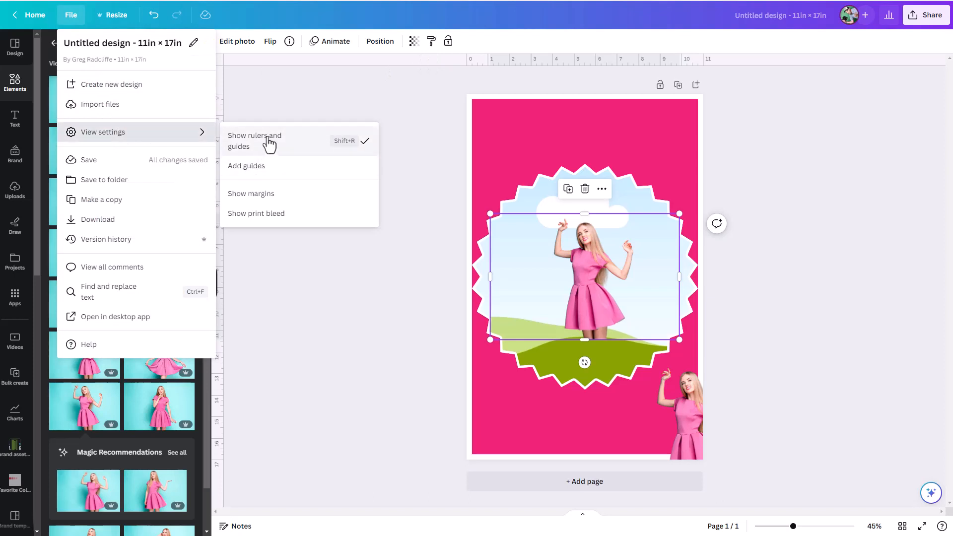
pyautogui.click(368, 87)
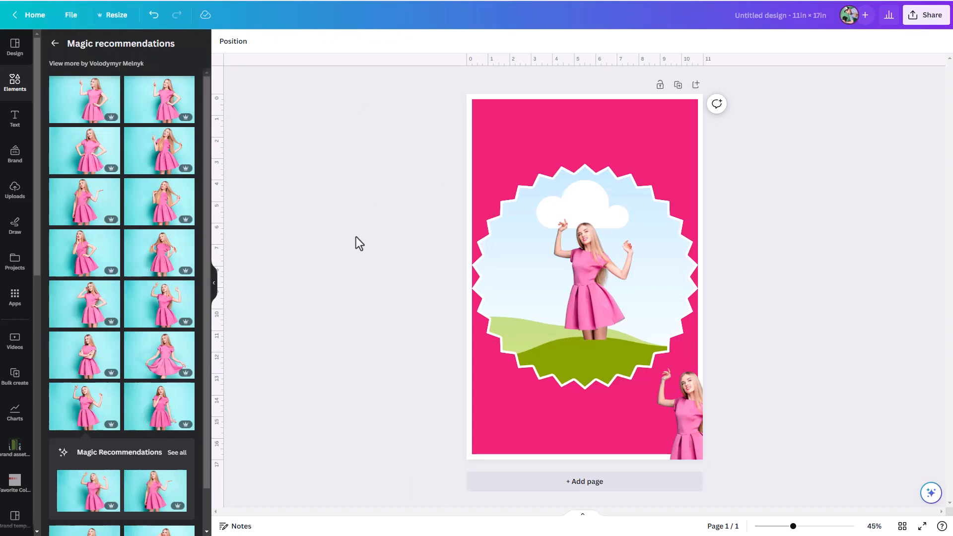
# Fill the zigzag frame with the larger woman cutout, then enlarge and reposition her in the crop so head and hands extend beyond the frame.
pyautogui.click(587, 284)
pyautogui.moveTo(585, 284); pyautogui.dragTo(562, 299)
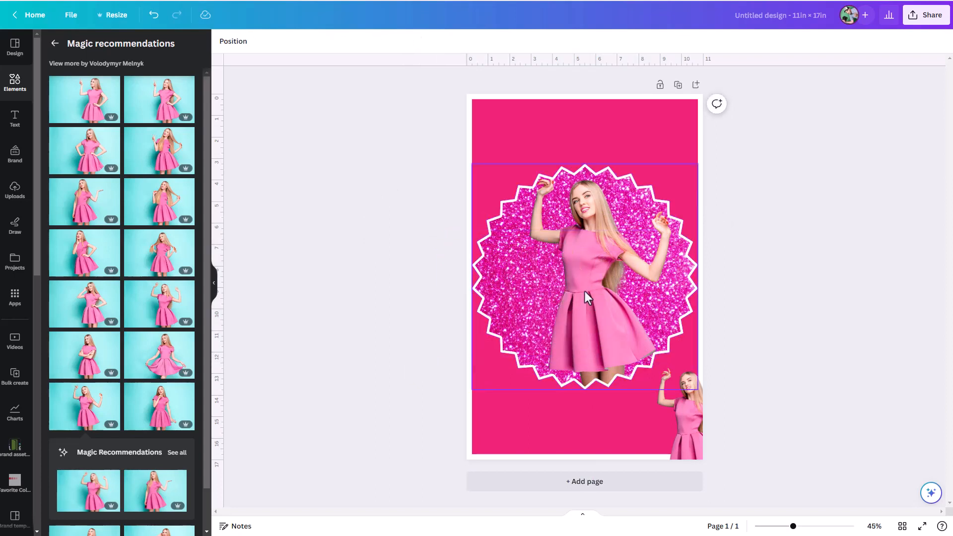
pyautogui.doubleClick(582, 291)
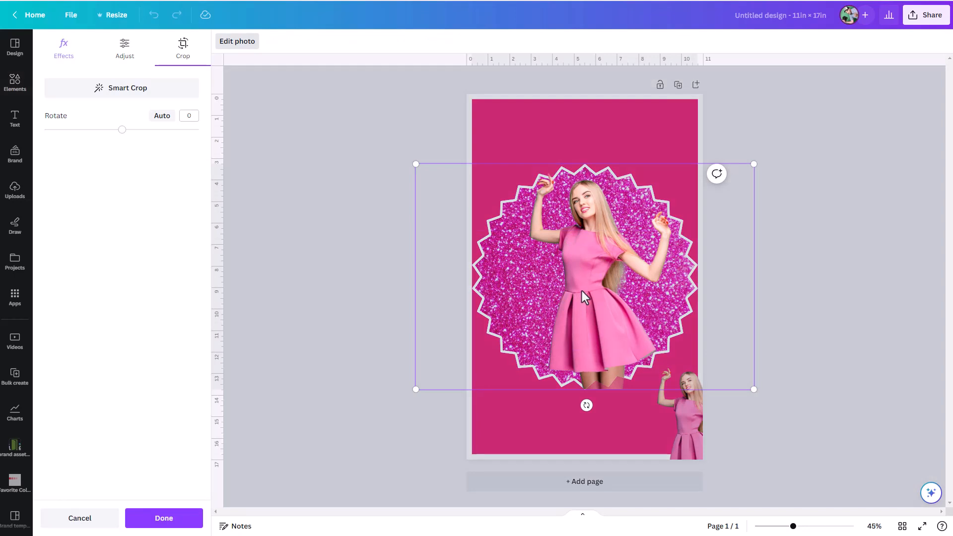
pyautogui.moveTo(415, 164); pyautogui.dragTo(334, 109)
pyautogui.moveTo(535, 267); pyautogui.dragTo(574, 291)
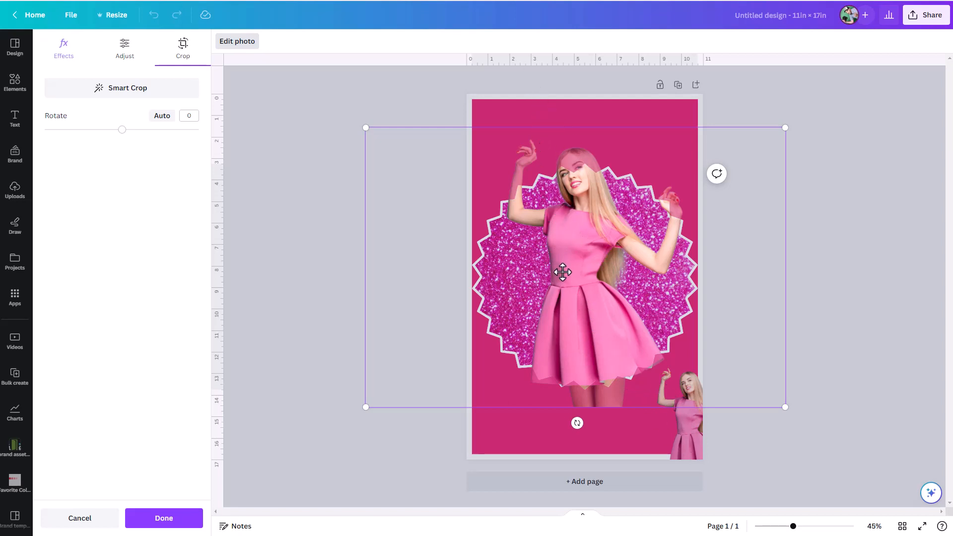
# Add horizontal guides at the cropped photo's lower and upper edges and a vertical guide at about 2.34 in, and apply the crop.
pyautogui.moveTo(531, 57); pyautogui.dragTo(528, 408)
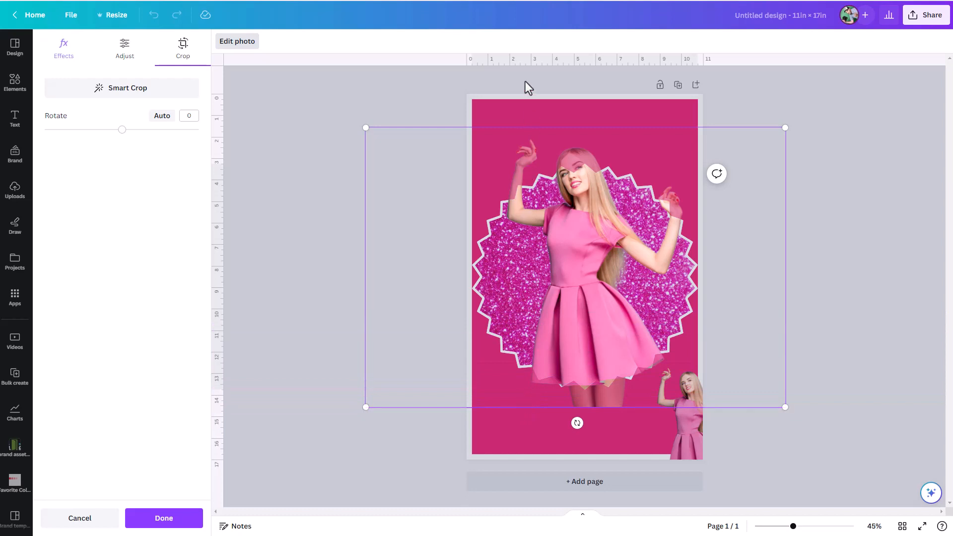
pyautogui.moveTo(534, 57); pyautogui.dragTo(539, 127)
pyautogui.moveTo(221, 240); pyautogui.dragTo(517, 247)
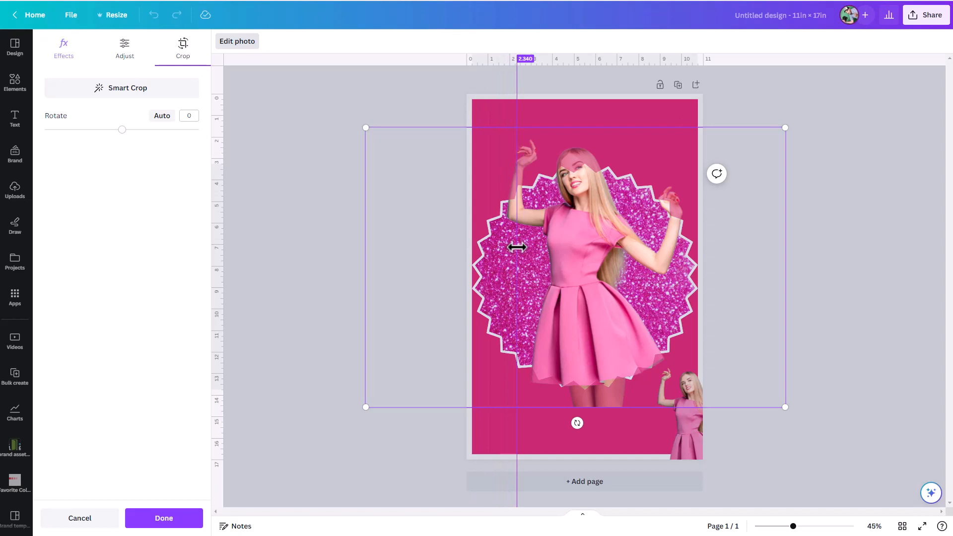
pyautogui.moveTo(517, 247); pyautogui.dragTo(516, 247)
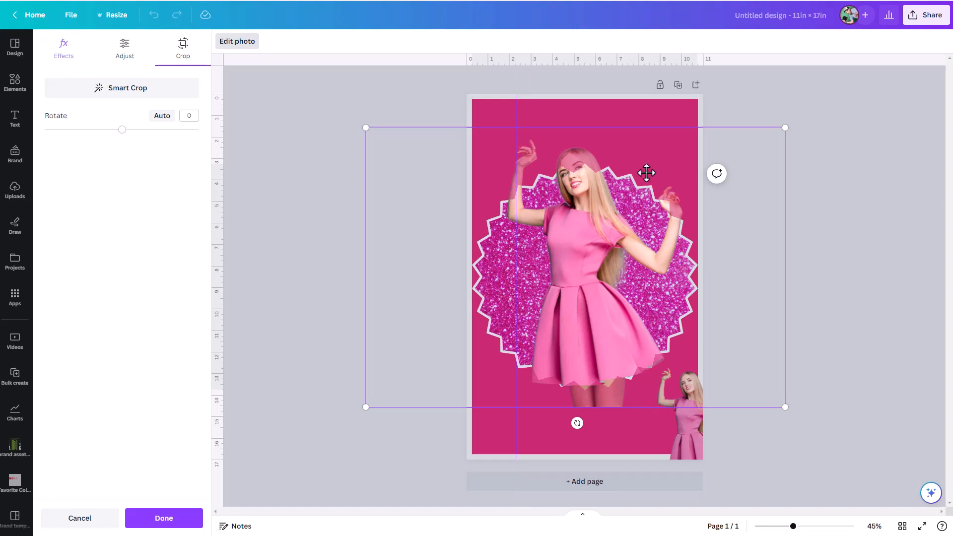
pyautogui.click(736, 98)
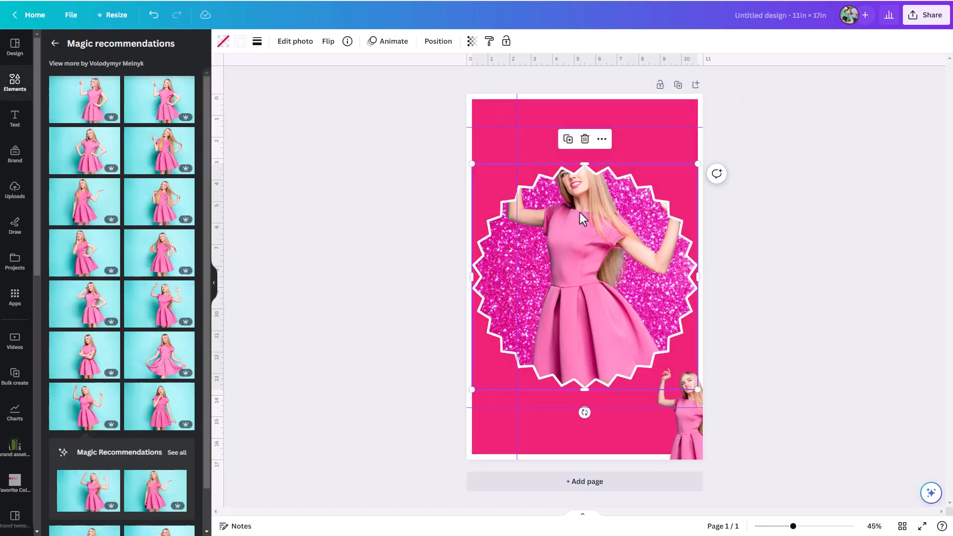
# Try to place the duplicate cutout freely over the framed woman, undoing each drop into the frame.
pyautogui.click(686, 445)
pyautogui.moveTo(685, 446); pyautogui.dragTo(611, 346)
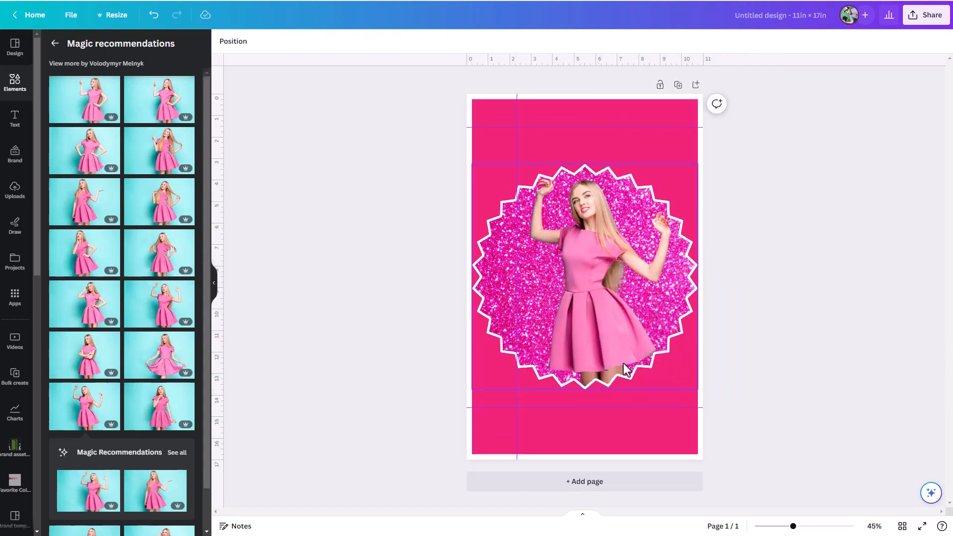
pyautogui.hotkey('ctrl', 'z')
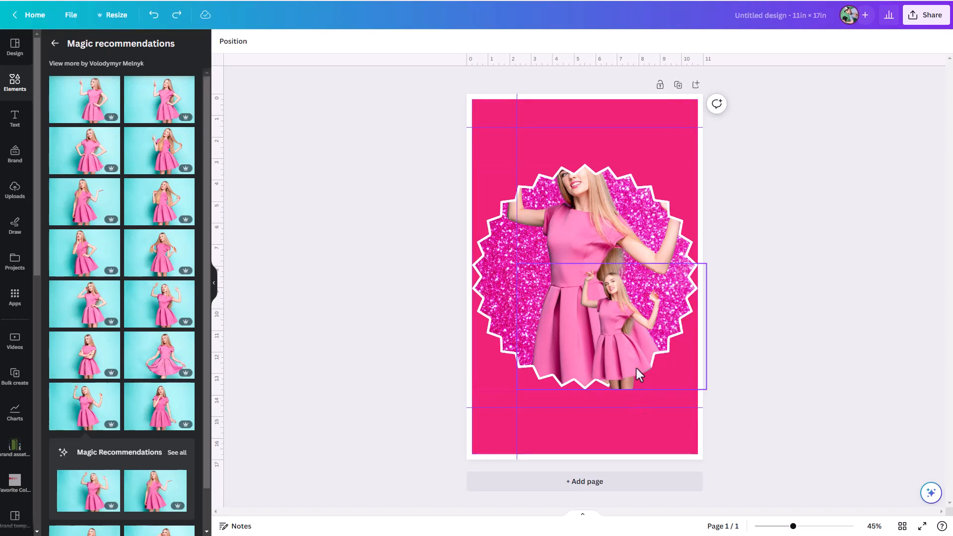
pyautogui.moveTo(640, 373); pyautogui.dragTo(659, 347)
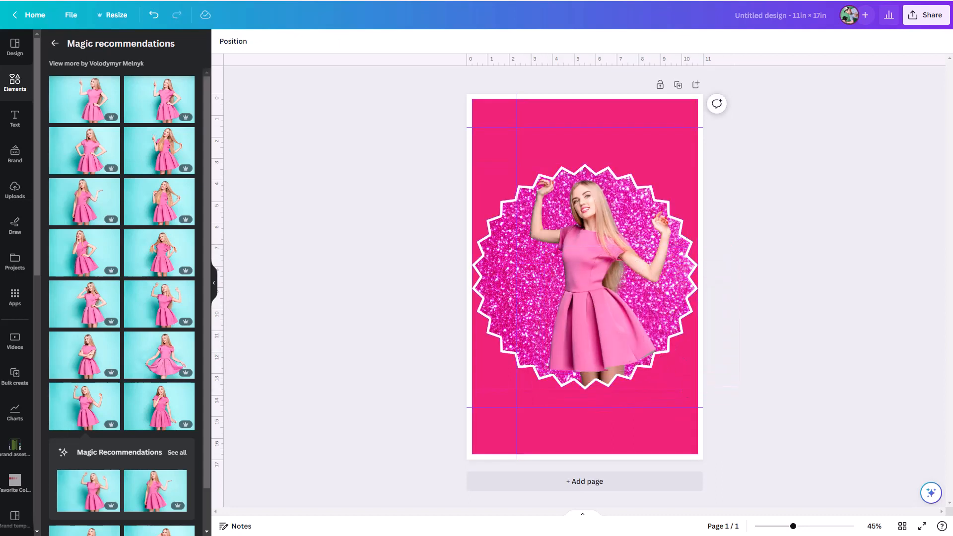
pyautogui.hotkey('ctrl', 'z')
# Move the duplicate cutout away from the frame, partly off the page's lower-right edge.
pyautogui.click(656, 360)
pyautogui.moveTo(655, 359); pyautogui.dragTo(725, 448)
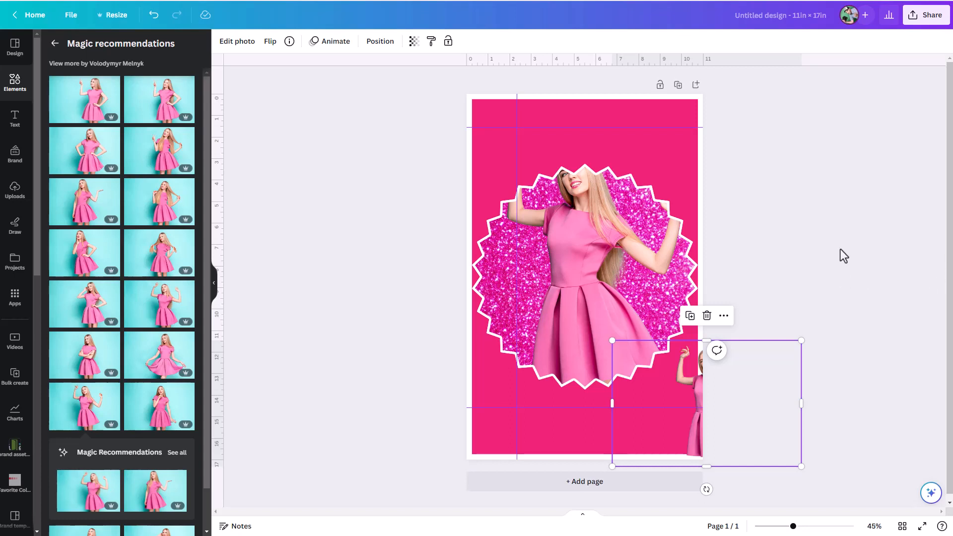
# Cover the zigzag frame with a page-wide circle and place it directly beneath the duplicate cutout in the layer order.
pyautogui.click(782, 212)
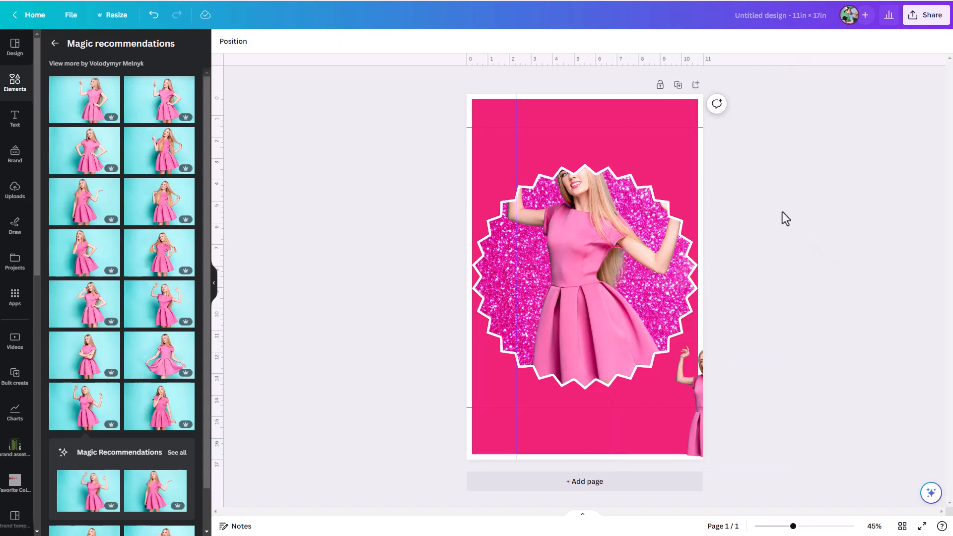
pyautogui.press('c')
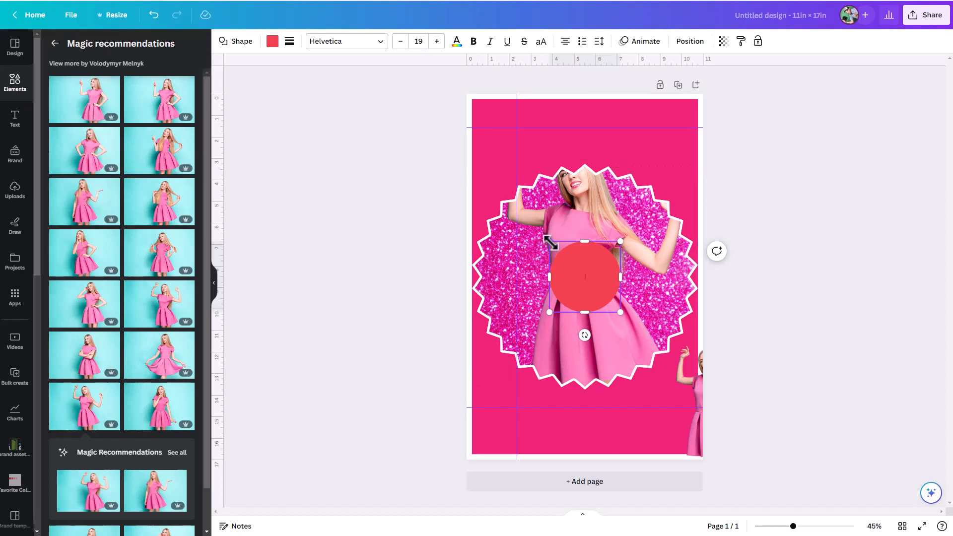
pyautogui.moveTo(550, 243); pyautogui.dragTo(449, 184)
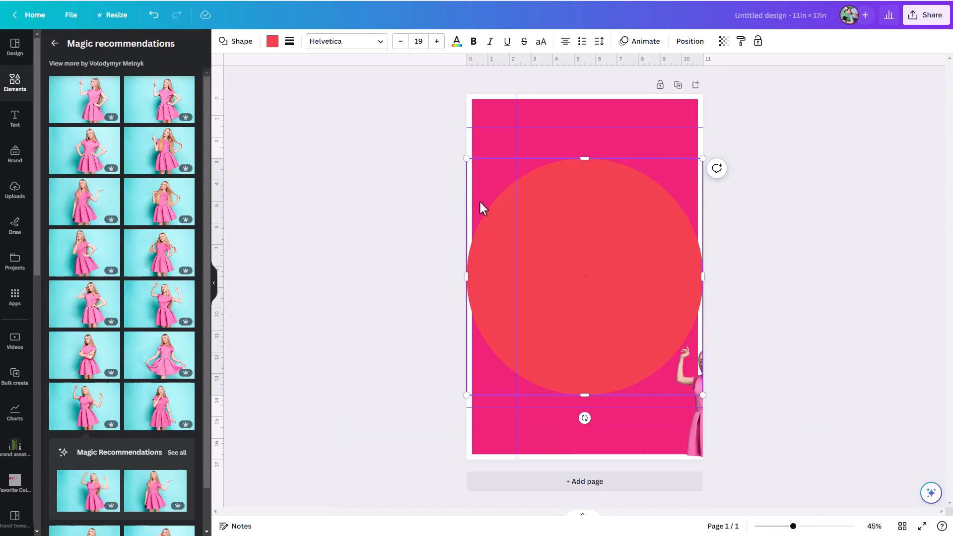
pyautogui.click(689, 43)
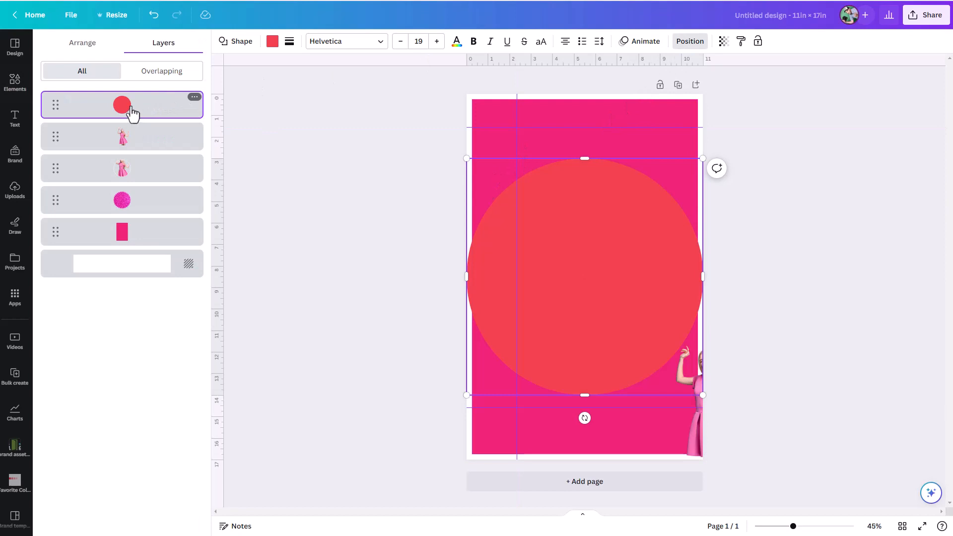
pyautogui.moveTo(132, 107); pyautogui.dragTo(128, 127)
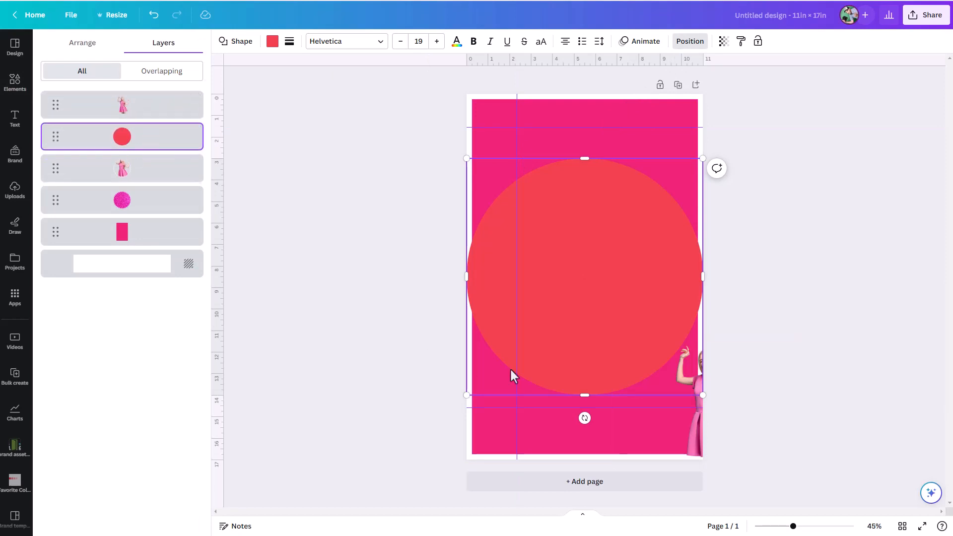
pyautogui.hotkey('ctrl', 'z')
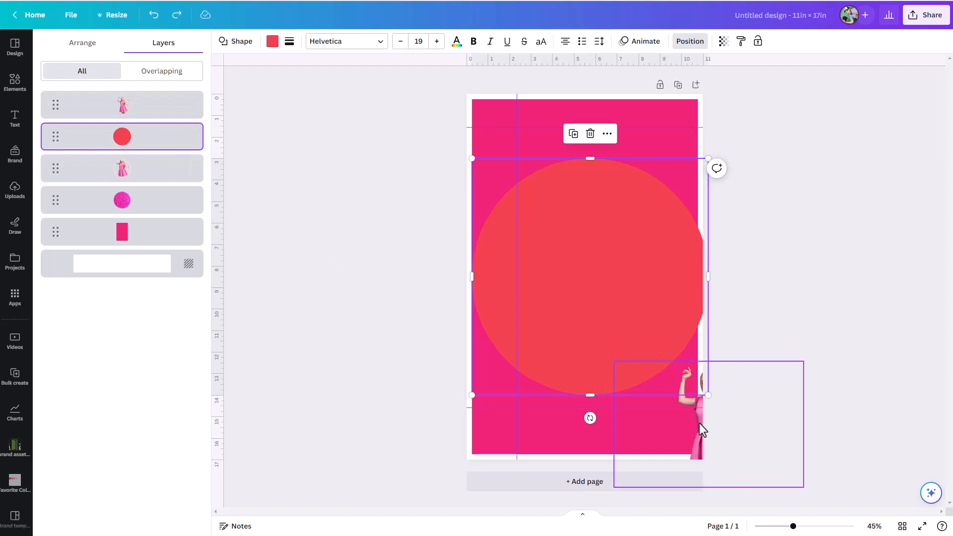
# Move the duplicate cutout onto the circle and enlarge it to span the distance between the two horizontal guides.
pyautogui.click(137, 113)
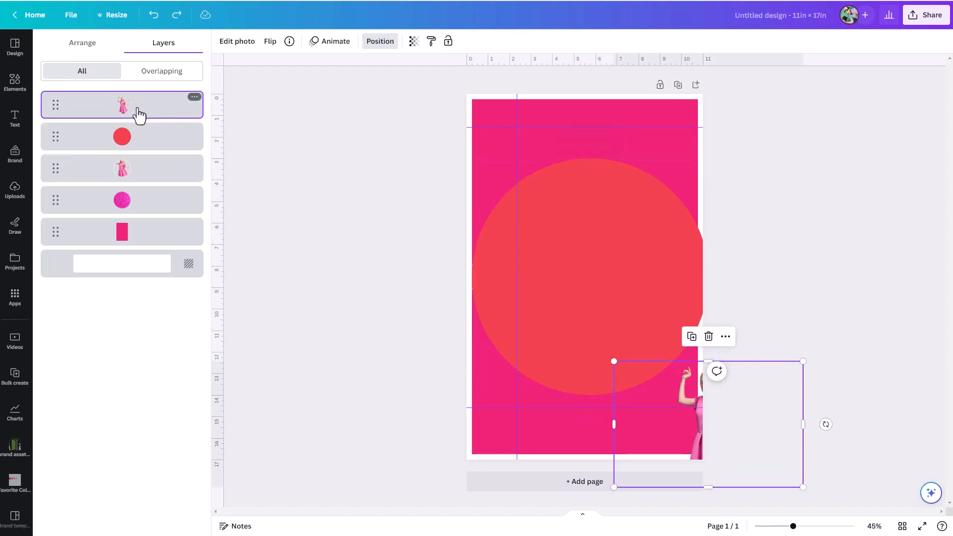
pyautogui.moveTo(683, 456); pyautogui.dragTo(568, 325)
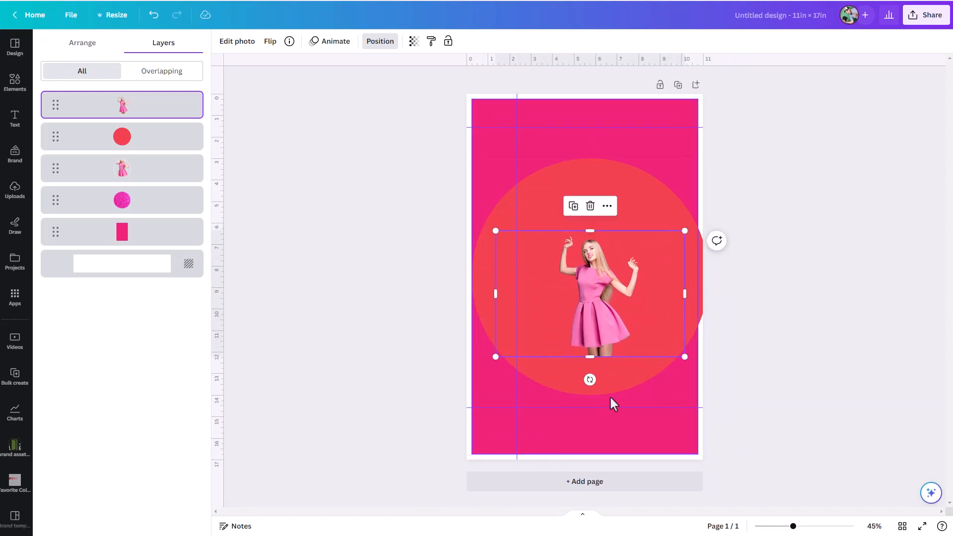
pyautogui.moveTo(609, 257); pyautogui.dragTo(631, 319)
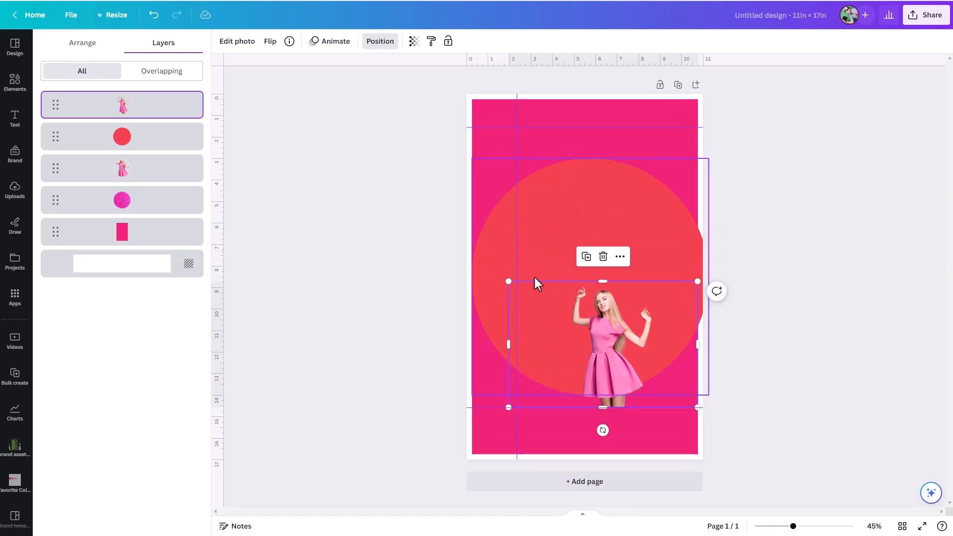
pyautogui.moveTo(508, 281); pyautogui.dragTo(285, 122)
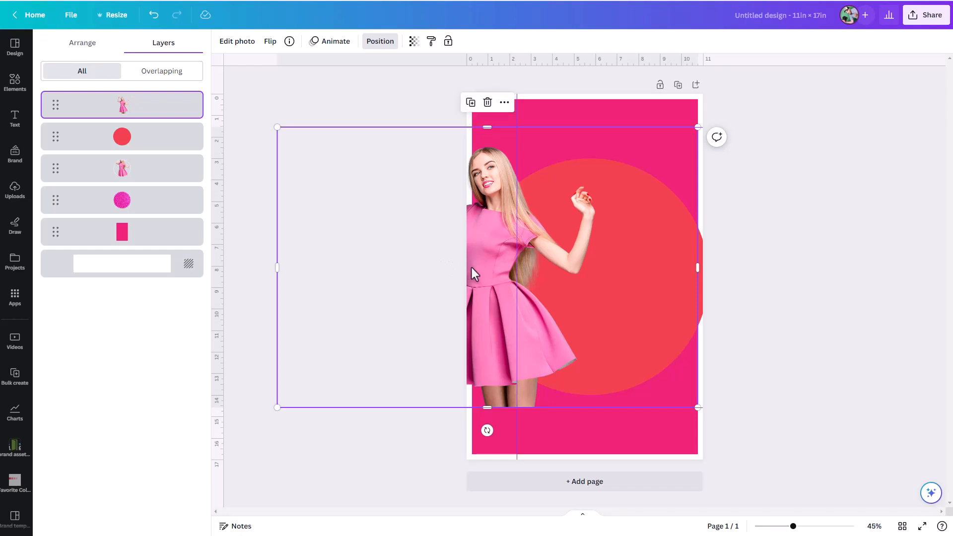
# Nudge the enlarged duplicate cutout rightward until it matches the framed woman's position, using the vertical guide at about 2.34 in.
pyautogui.hotkey('shift', 'Right')
pyautogui.hotkey('shift', 'Right')
pyautogui.hotkey('shift', 'Right')
pyautogui.hotkey('shift', 'Right')
pyautogui.hotkey('shift', 'Right')
pyautogui.hotkey('shift', 'Right')
pyautogui.hotkey('shift', 'Right')
pyautogui.hotkey('shift', 'Right')
pyautogui.hotkey('shift', 'Right')
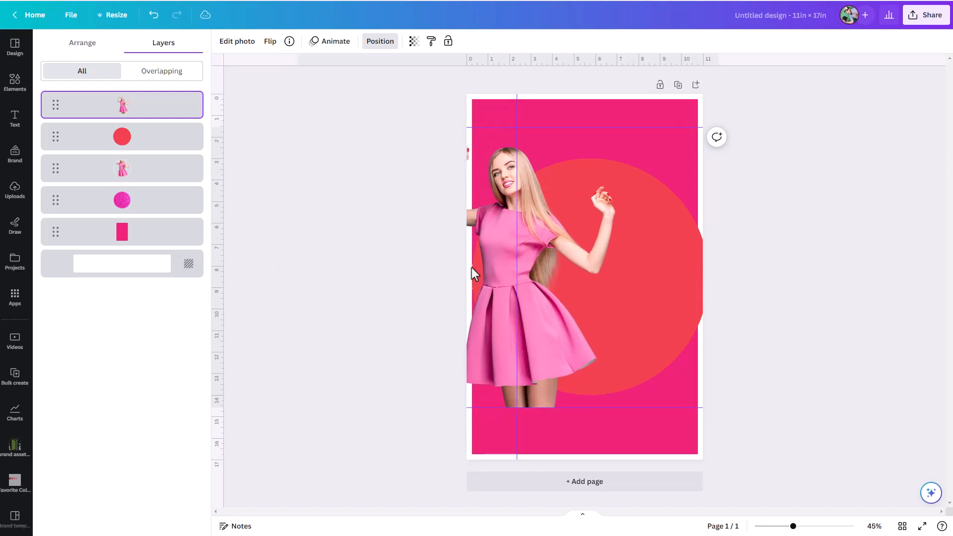
pyautogui.hotkey('shift', 'Right')
pyautogui.hotkey('shift', 'Right')
pyautogui.hotkey('shift', 'Right')
pyautogui.hotkey('shift', 'Right')
pyautogui.hotkey('shift', 'Right')
pyautogui.hotkey('shift', 'Right')
pyautogui.hotkey('shift', 'Right')
pyautogui.hotkey('shift', 'Right')
pyautogui.hotkey('shift', 'Right')
pyautogui.hotkey('shift', 'Right')
pyautogui.hotkey('shift', 'Right')
pyautogui.hotkey('shift', 'Right')
pyautogui.hotkey('shift', 'Right')
pyautogui.hotkey('shift', 'Right')
pyautogui.hotkey('shift', 'Right')
pyautogui.hotkey('shift', 'Right')
pyautogui.hotkey('shift', 'Right')
pyautogui.hotkey('shift', 'Right')
pyautogui.hotkey('shift', 'Right')
pyautogui.hotkey('shift', 'Right')
pyautogui.hotkey('shift', 'Right')
pyautogui.hotkey('shift', 'Right')
pyautogui.hotkey('shift', 'Right')
pyautogui.hotkey('shift', 'Right')
pyautogui.hotkey('shift', 'Right')
pyautogui.hotkey('shift', 'Right')
pyautogui.hotkey('shift', 'Right')
pyautogui.hotkey('shift', 'Right')
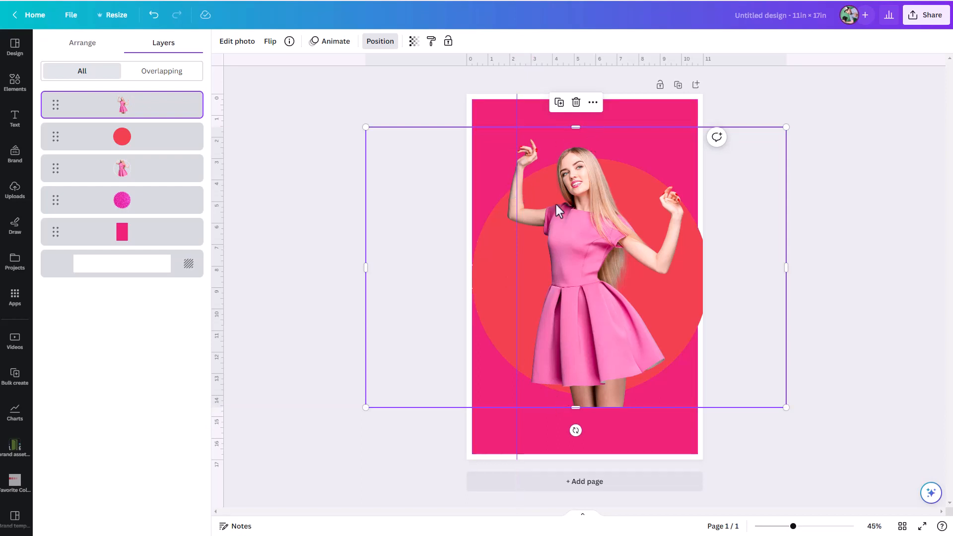
pyautogui.click(826, 201)
pyautogui.click(831, 195)
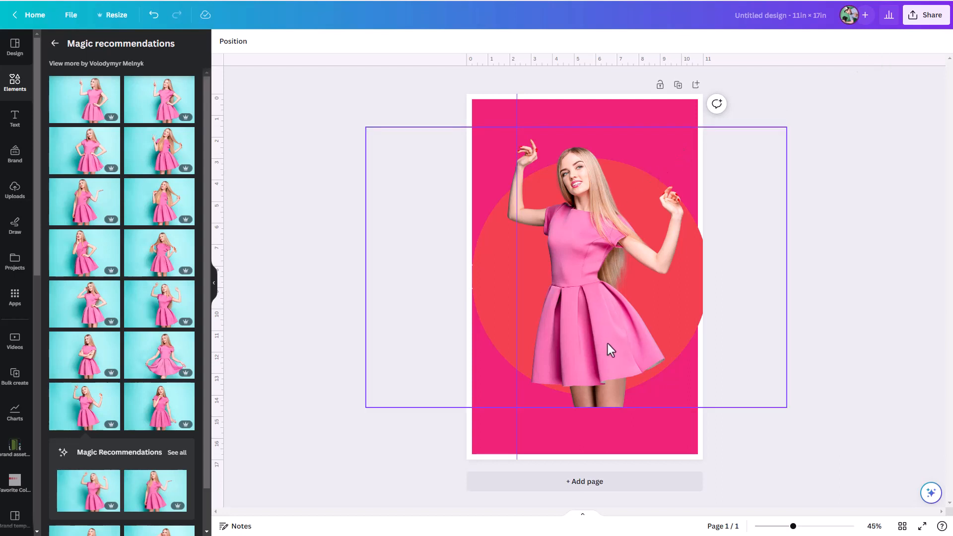
# Remove the lower horizontal guide and crop the duplicate cutout's lower edge up to mid-skirt.
pyautogui.click(613, 366)
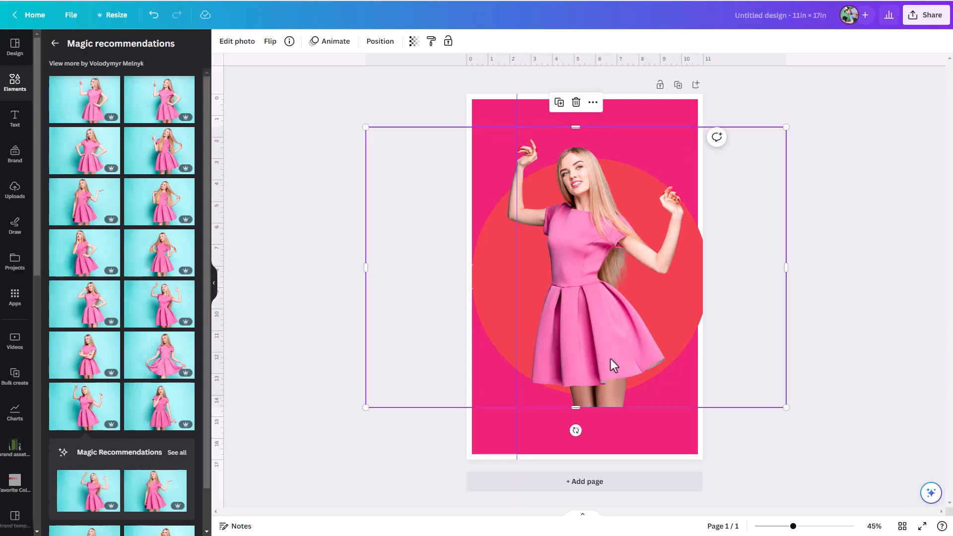
pyautogui.moveTo(575, 406); pyautogui.dragTo(636, 51)
pyautogui.moveTo(575, 407); pyautogui.dragTo(591, 323)
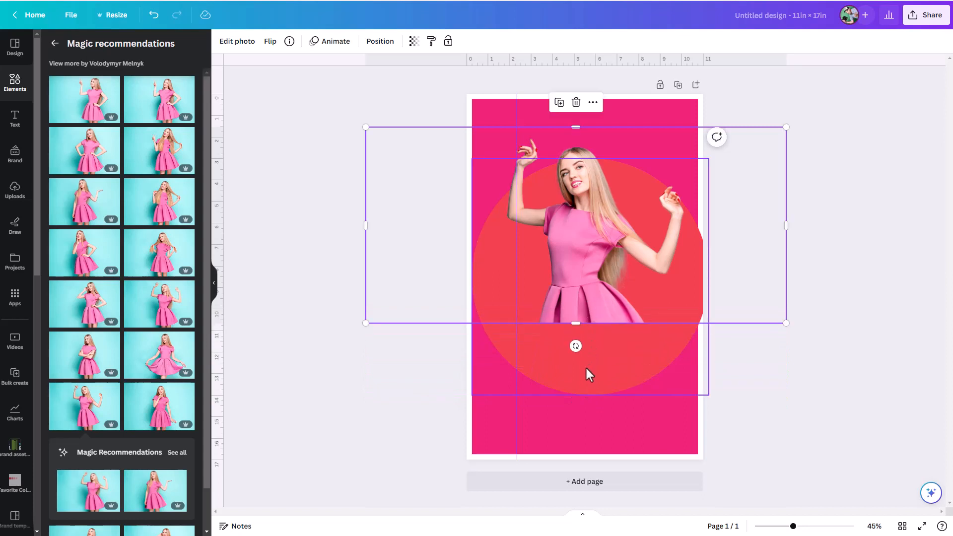
# Delete the covering circle and crop the duplicate cutout's lower edge slightly higher on the skirt.
pyautogui.click(380, 42)
pyautogui.click(139, 149)
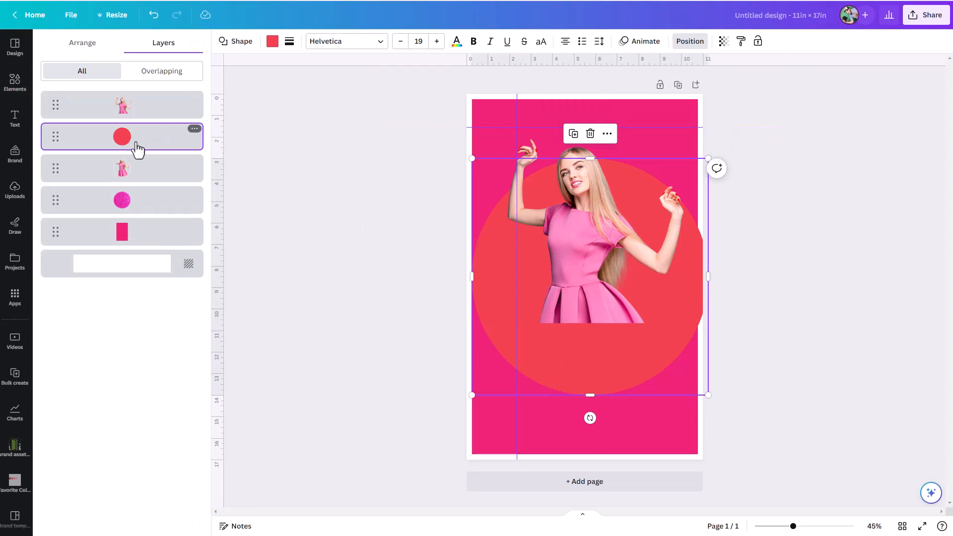
pyautogui.press('Delete')
pyautogui.click(584, 248)
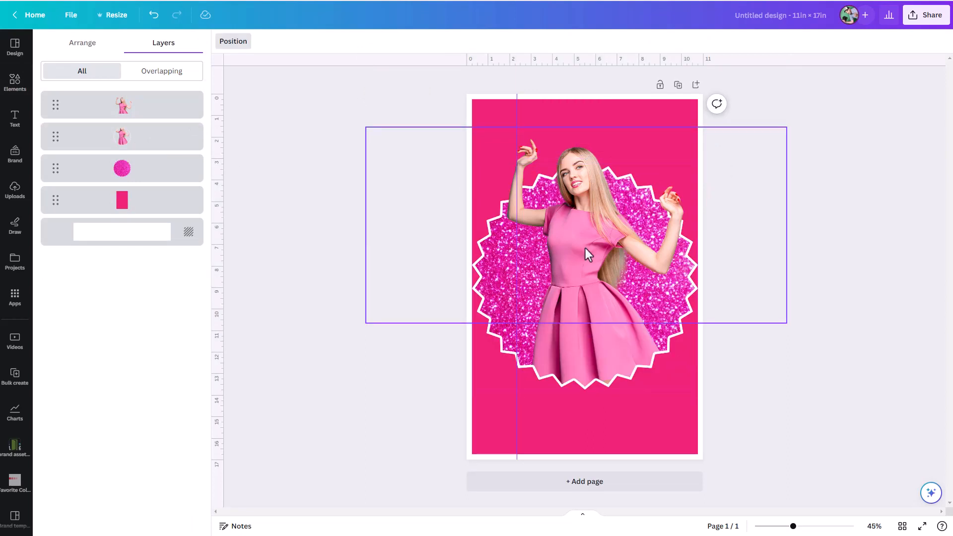
pyautogui.moveTo(573, 322)
pyautogui.mouseDown()
pyautogui.moveTo(579, 418)
pyautogui.moveTo(575, 321)
pyautogui.mouseUp()
pyautogui.click(820, 422)
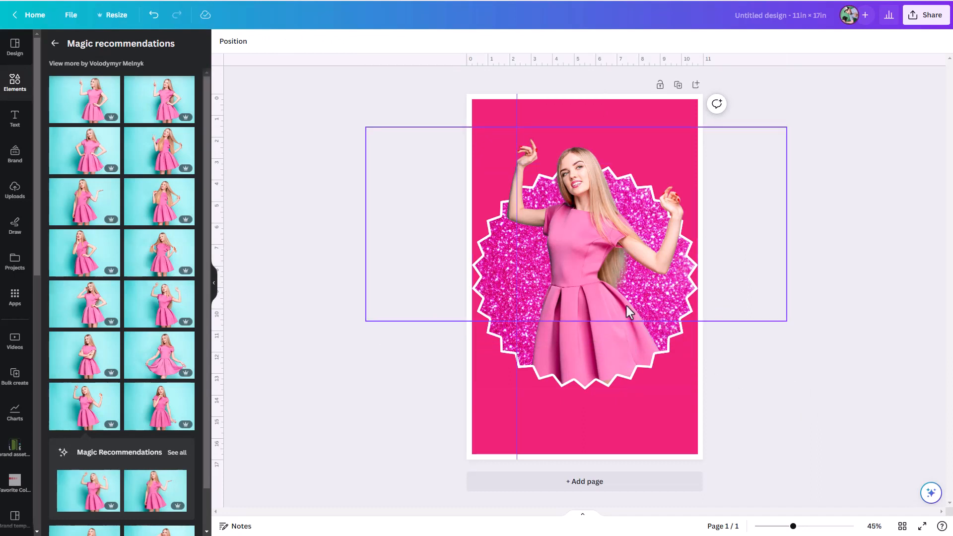
pyautogui.click(686, 320)
pyautogui.click(752, 371)
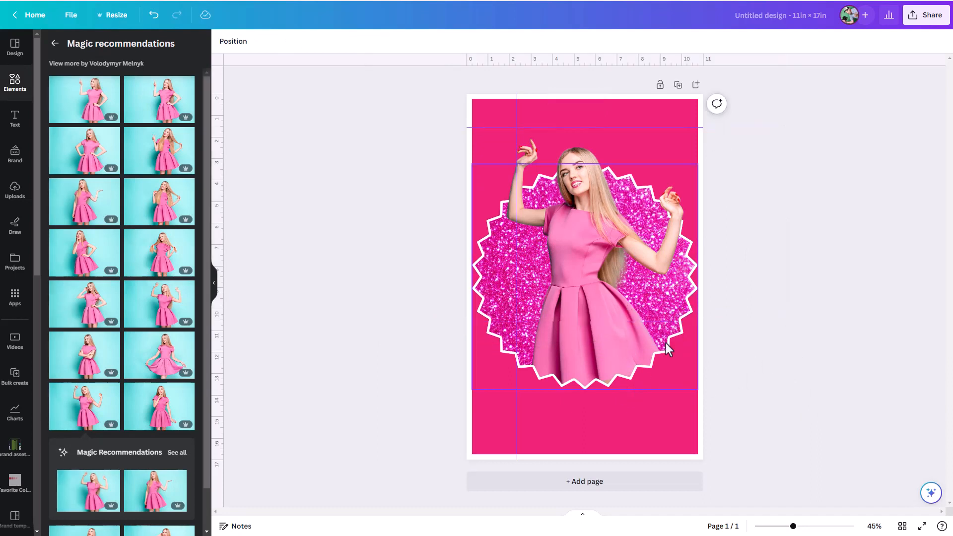
# Refine the duplicate cutout's lower crop, trying it at the waistline and settling below the waist at a height of about 8.64 in.
pyautogui.click(617, 326)
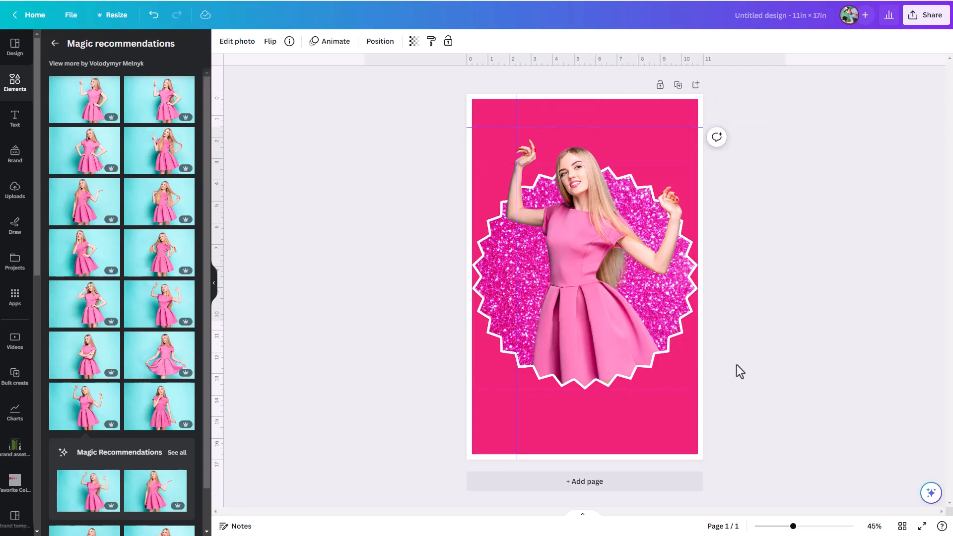
pyautogui.click(825, 526)
pyautogui.moveTo(825, 527); pyautogui.dragTo(822, 526)
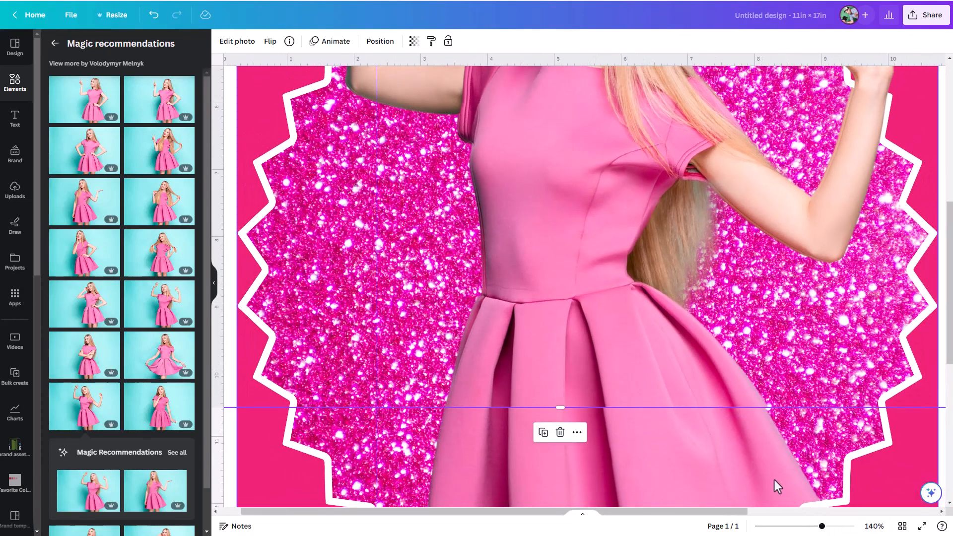
pyautogui.click(687, 441)
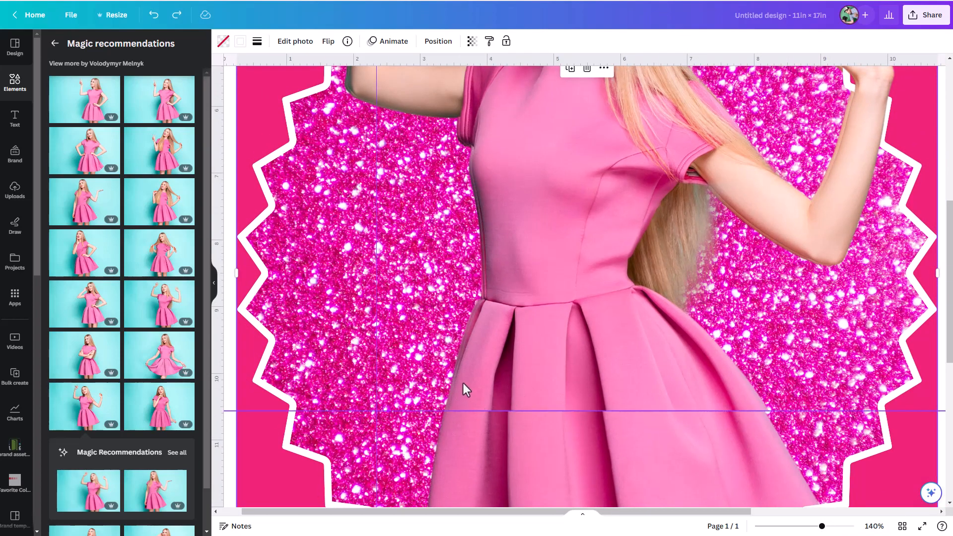
pyautogui.click(549, 368)
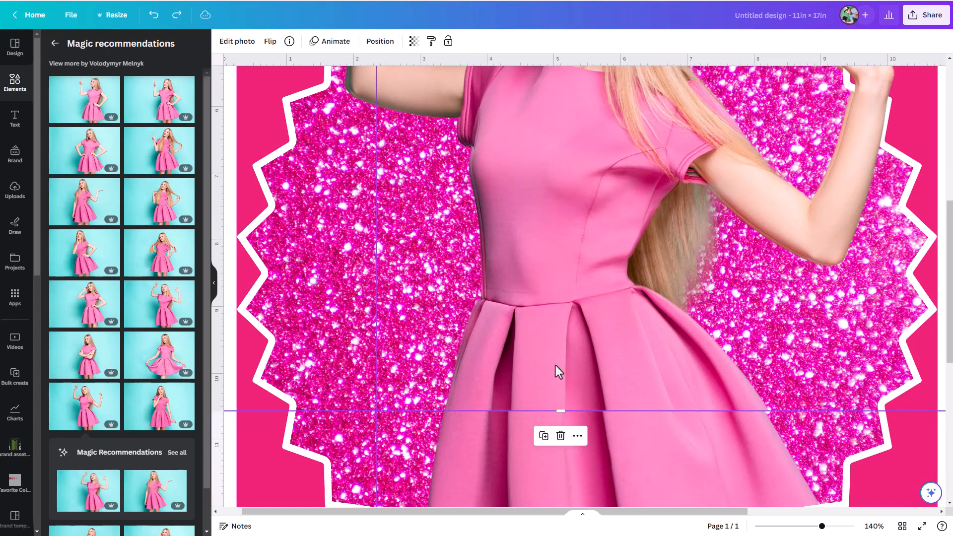
pyautogui.moveTo(558, 411); pyautogui.dragTo(561, 294)
pyautogui.click(751, 331)
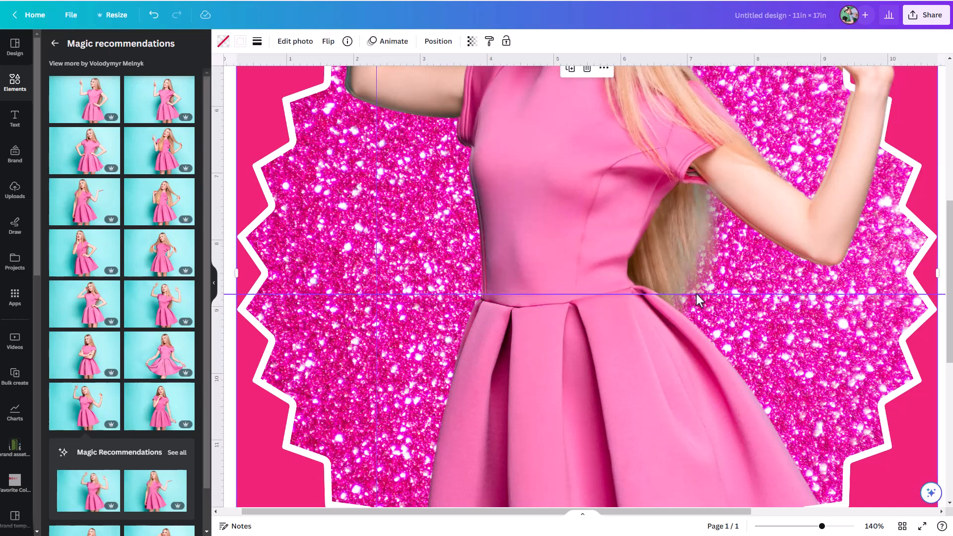
pyautogui.click(578, 291)
pyautogui.moveTo(560, 294); pyautogui.dragTo(559, 385)
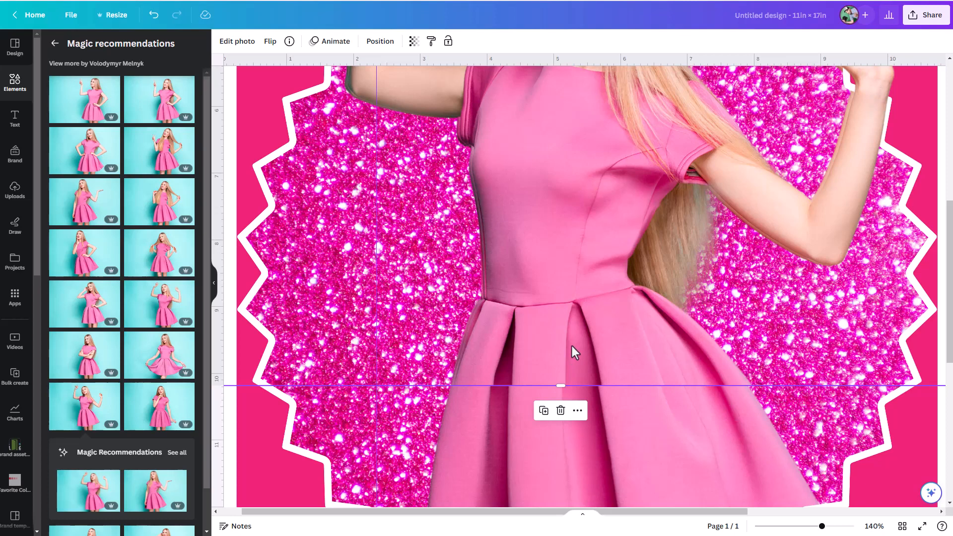
# Fine-tune the duplicate cutout's X position, trying -4.77 in and -4.7 in and settling on -4.72 in.
pyautogui.click(380, 43)
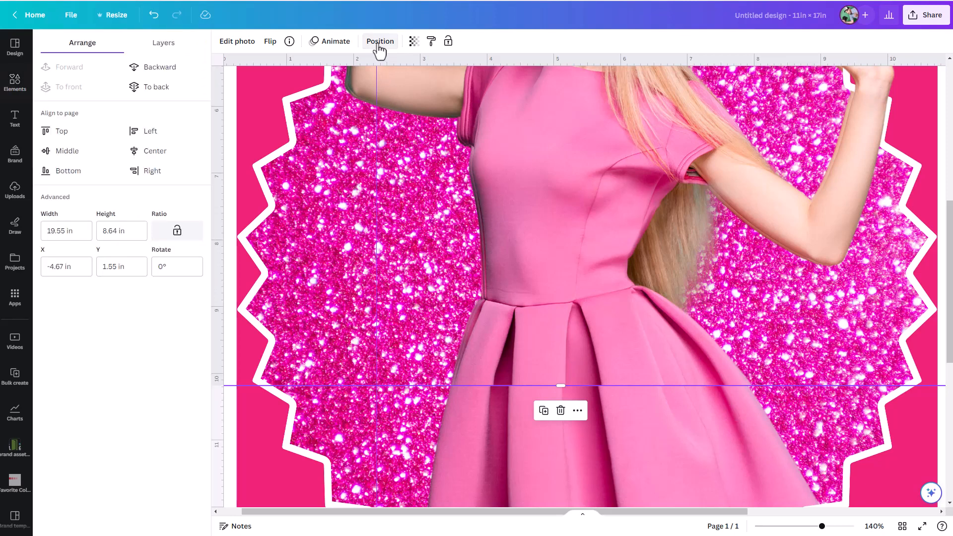
pyautogui.click(60, 268)
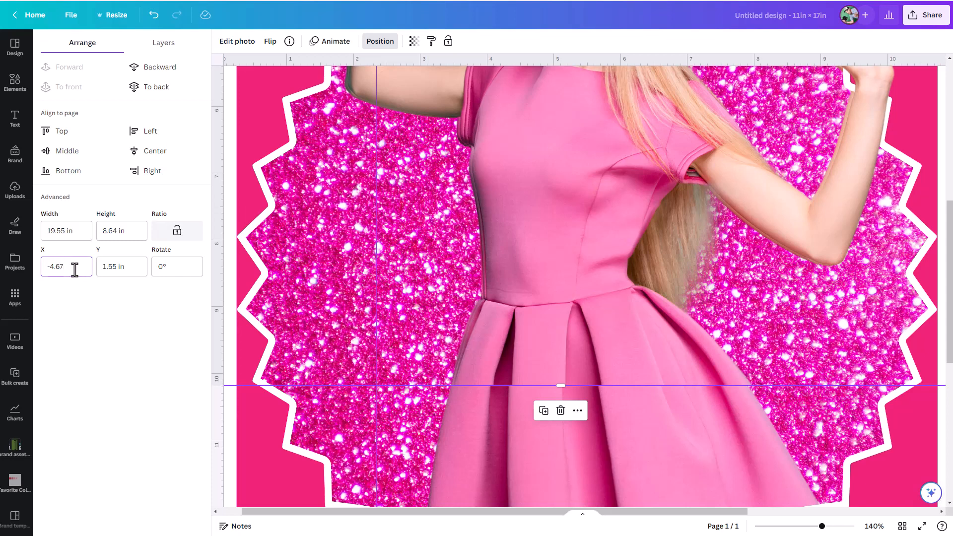
pyautogui.press('Return')
pyautogui.click(61, 267)
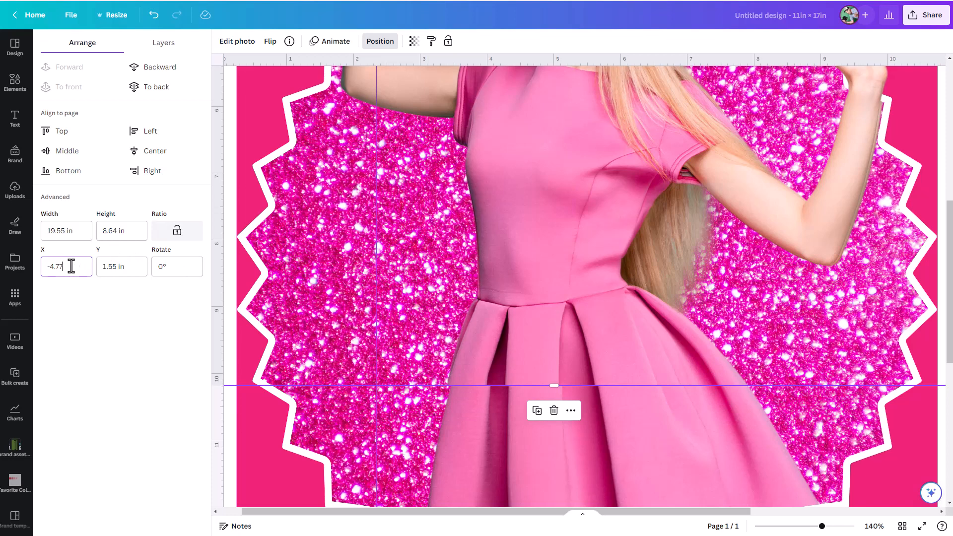
pyautogui.press('Return')
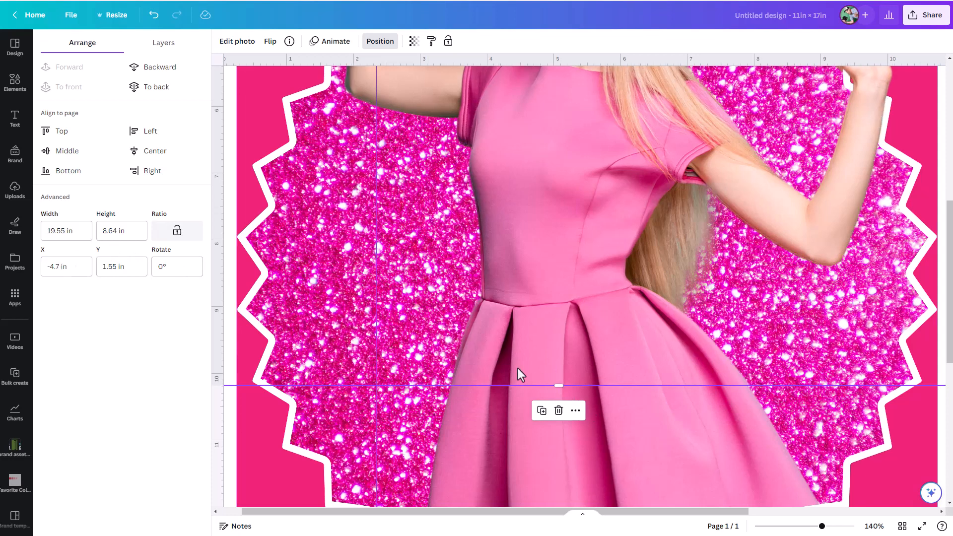
pyautogui.click(63, 266)
pyautogui.press('Return')
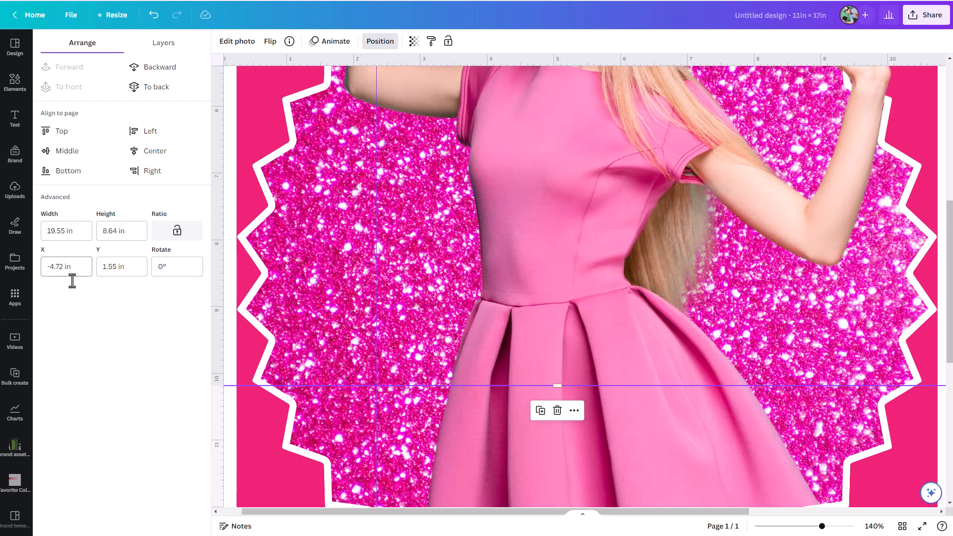
# Remove the remaining horizontal and vertical guides from the page.
pyautogui.click(631, 443)
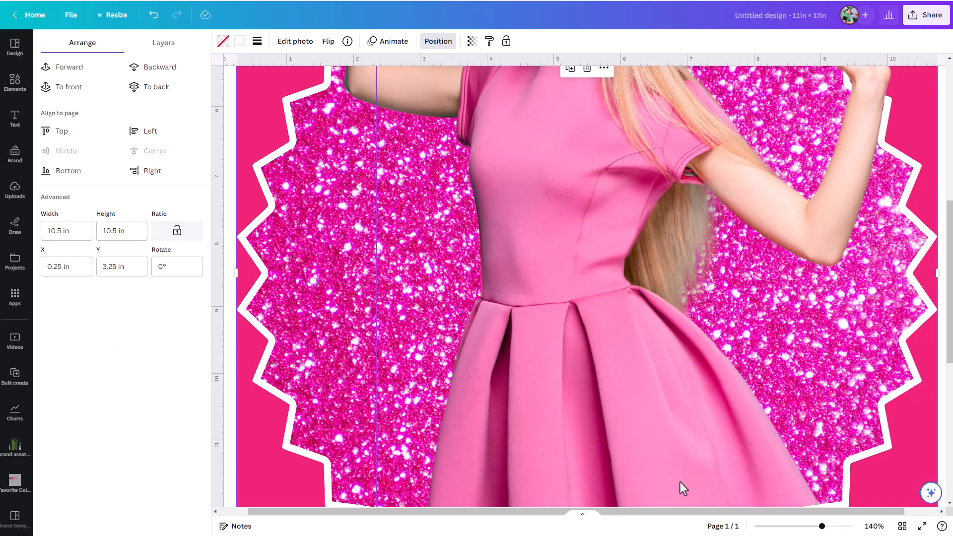
pyautogui.click(873, 526)
pyautogui.click(869, 489)
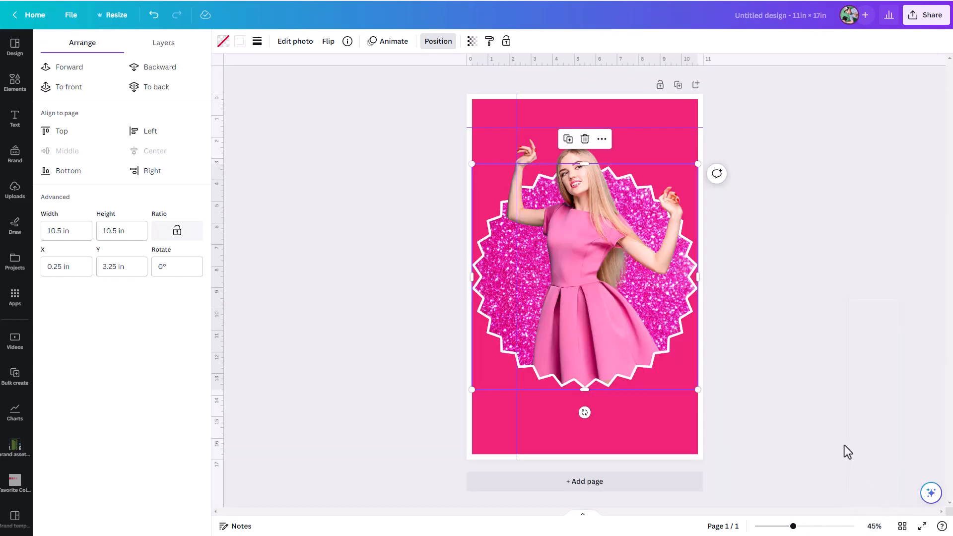
pyautogui.click(683, 442)
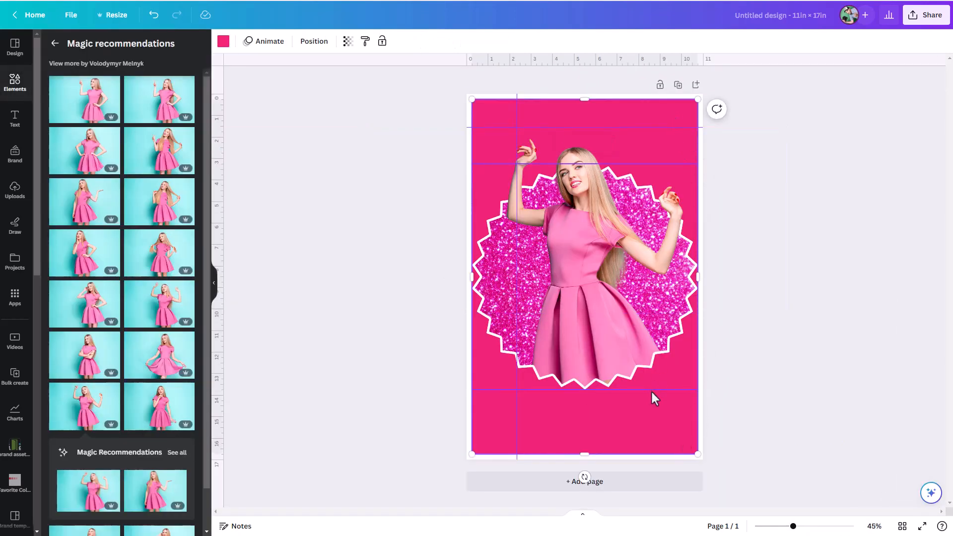
pyautogui.moveTo(522, 129); pyautogui.dragTo(564, 28)
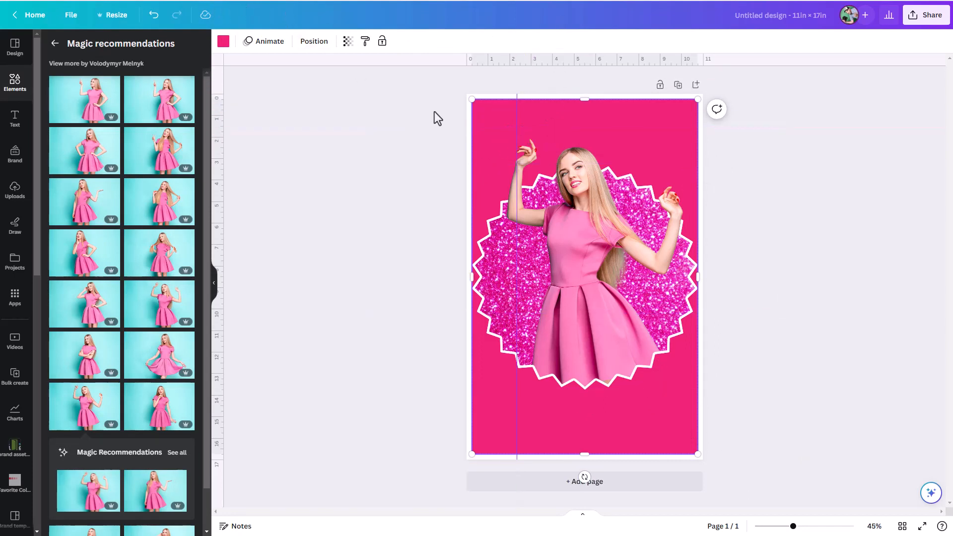
pyautogui.moveTo(516, 122); pyautogui.dragTo(144, 149)
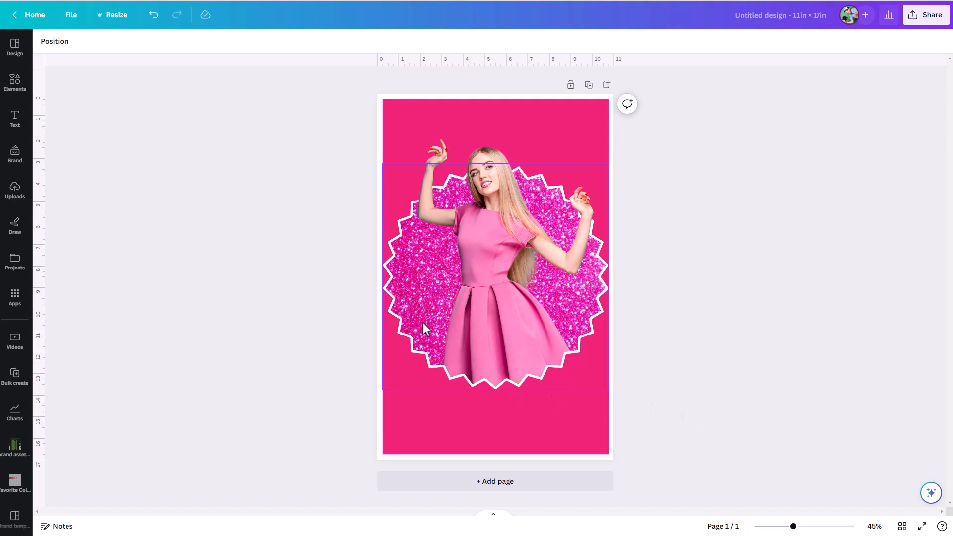
# Browse the photo animations and motion effects, including Wiggle, for the glitter-filled zigzag frame.
pyautogui.click(54, 41)
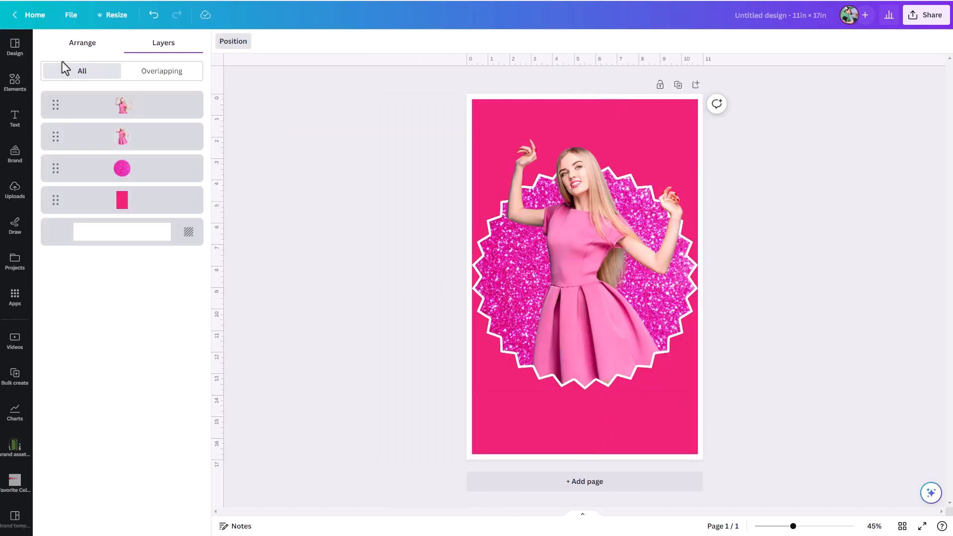
pyautogui.click(106, 175)
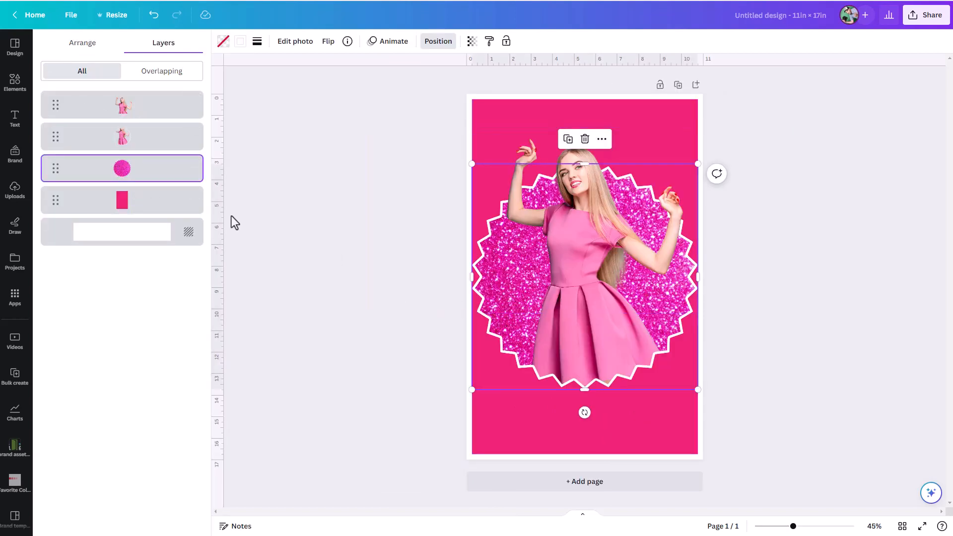
pyautogui.click(387, 42)
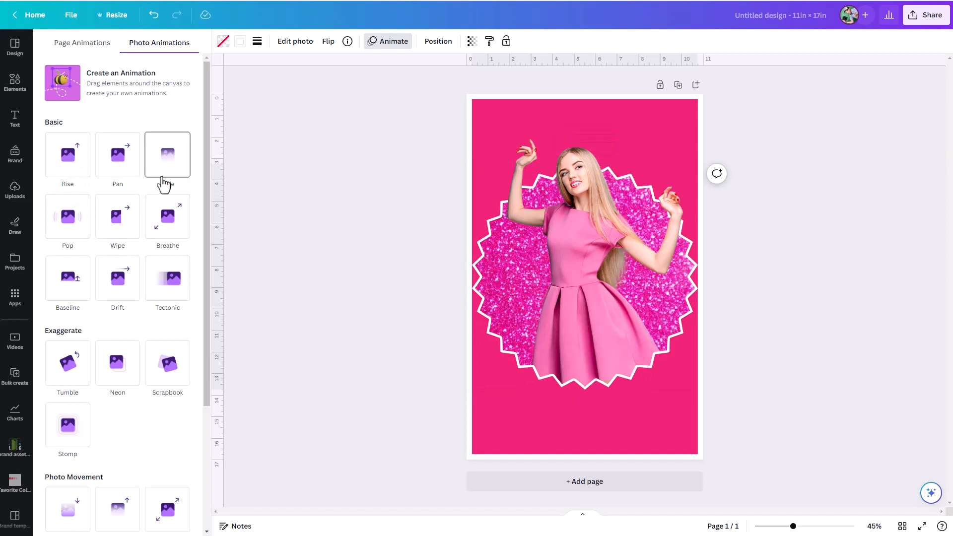
pyautogui.scroll(-4, 117, 350)
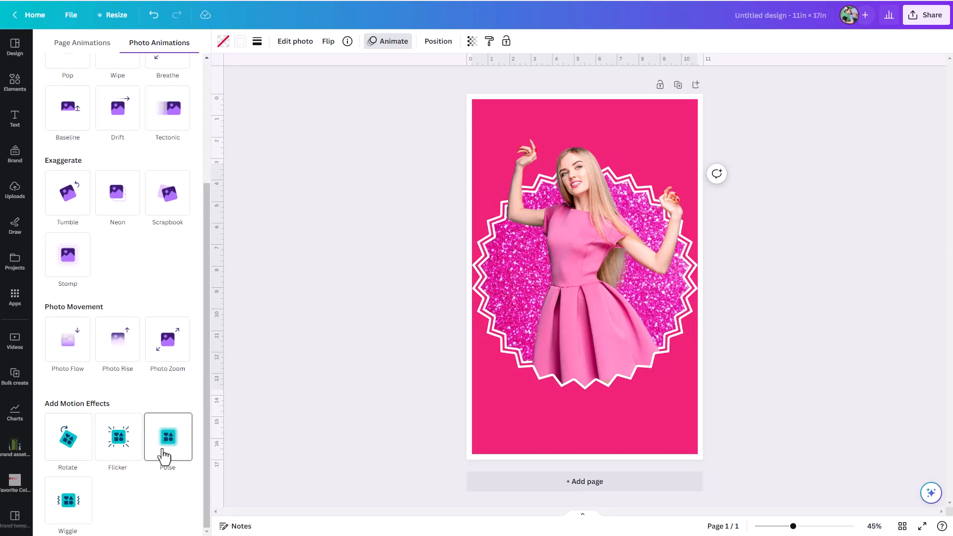
pyautogui.click(76, 509)
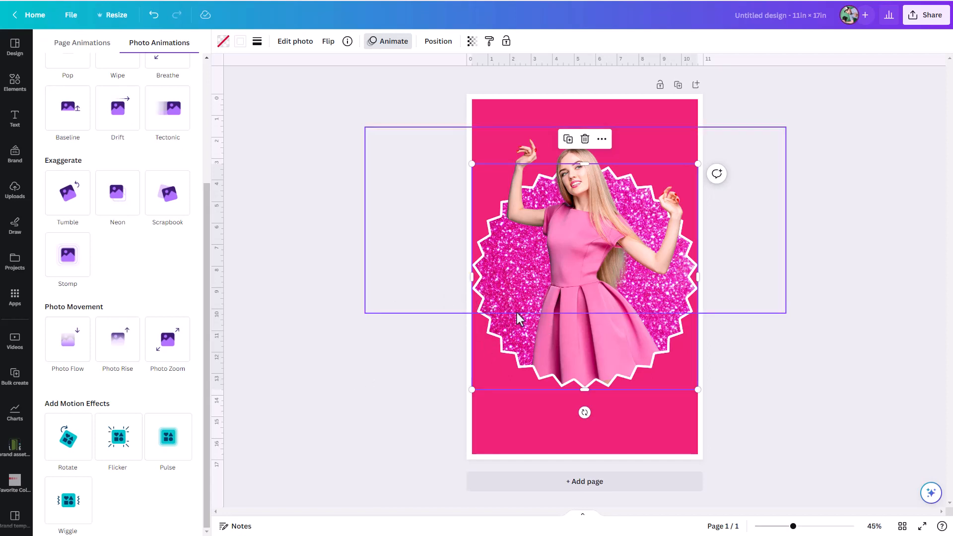
# Try to replace the glitter fill of the zigzag frame with the recently used 30-second pink sparkle video, and undo the replacement.
pyautogui.click(15, 95)
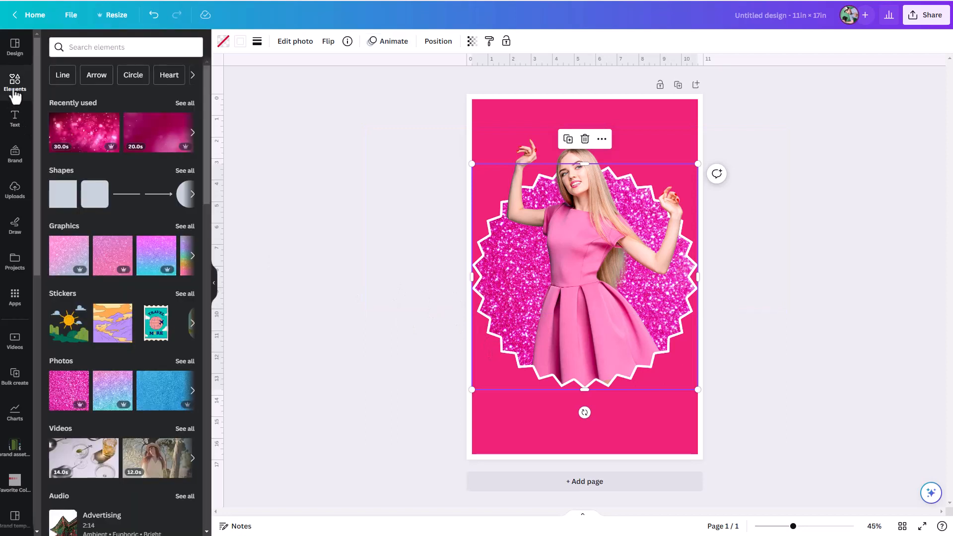
pyautogui.click(434, 43)
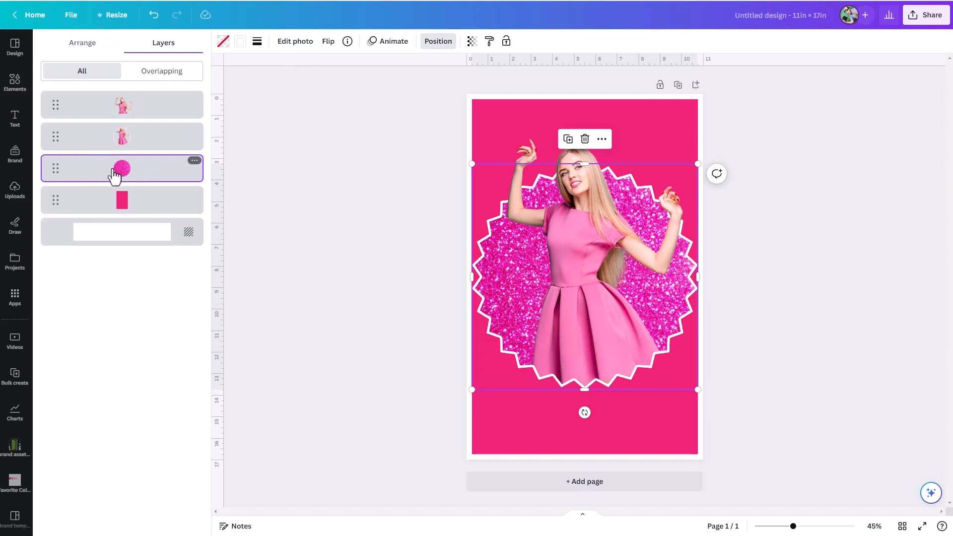
pyautogui.click(9, 82)
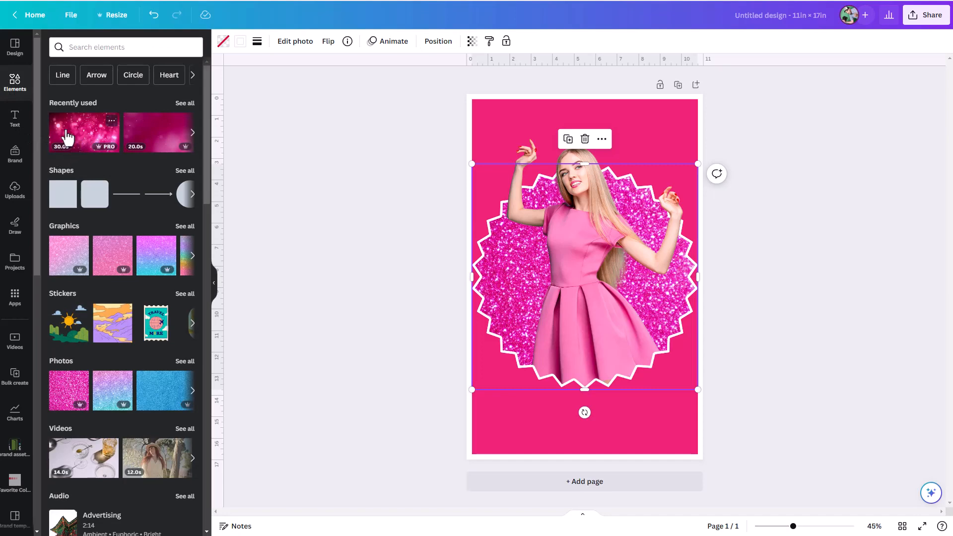
pyautogui.moveTo(78, 147); pyautogui.dragTo(501, 333)
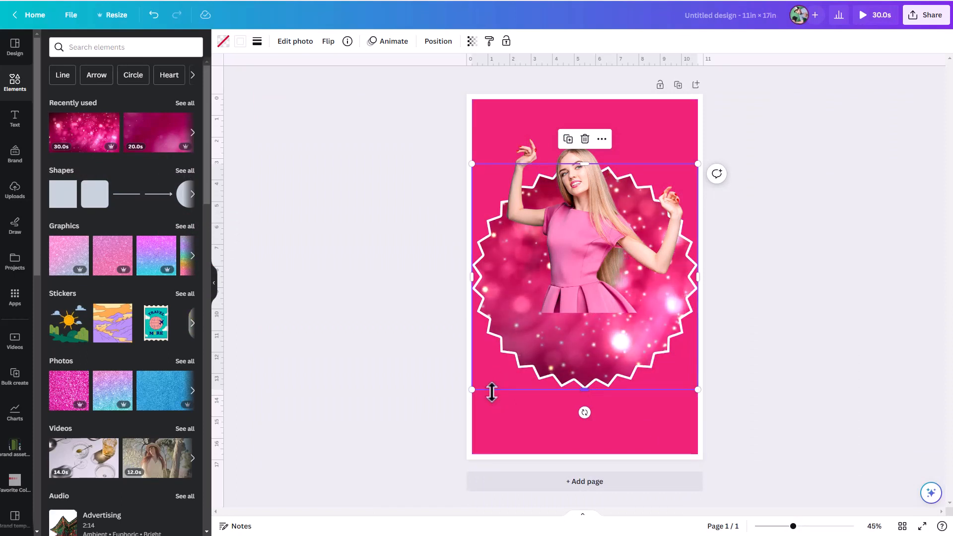
pyautogui.click(439, 43)
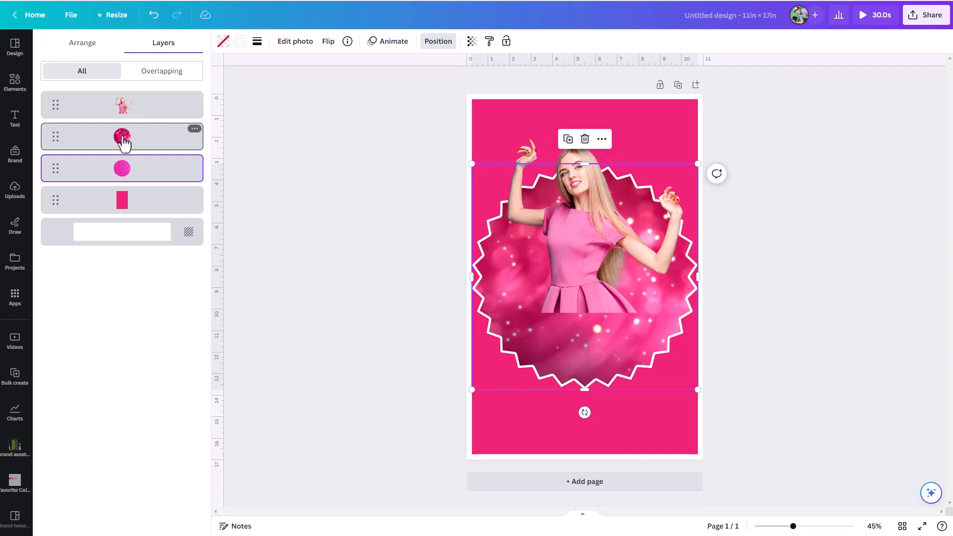
pyautogui.hotkey('ctrl', 'z')
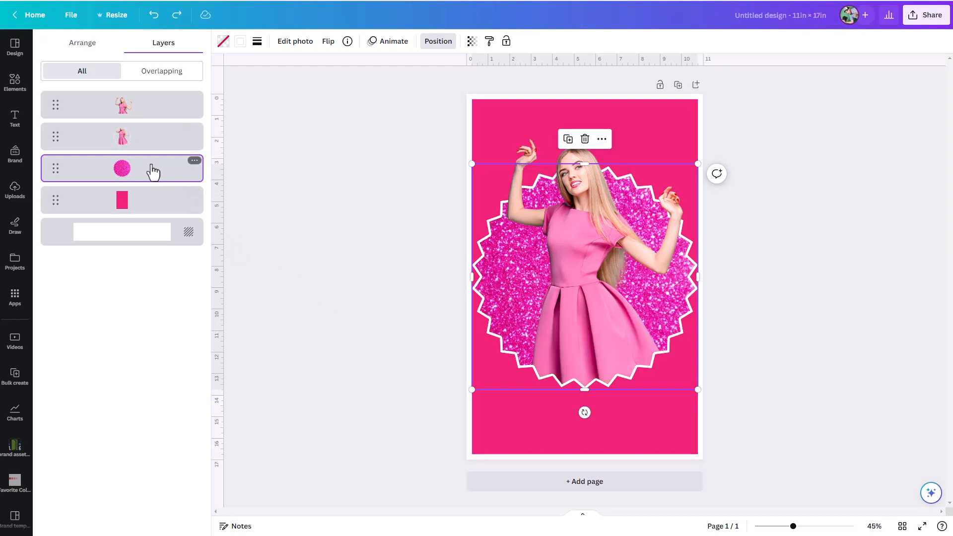
# Shift the overlying woman frame aside, fill the zigzag frame behind it with the 30-second pink sparkle video, and realign the woman frame.
pyautogui.click(124, 142)
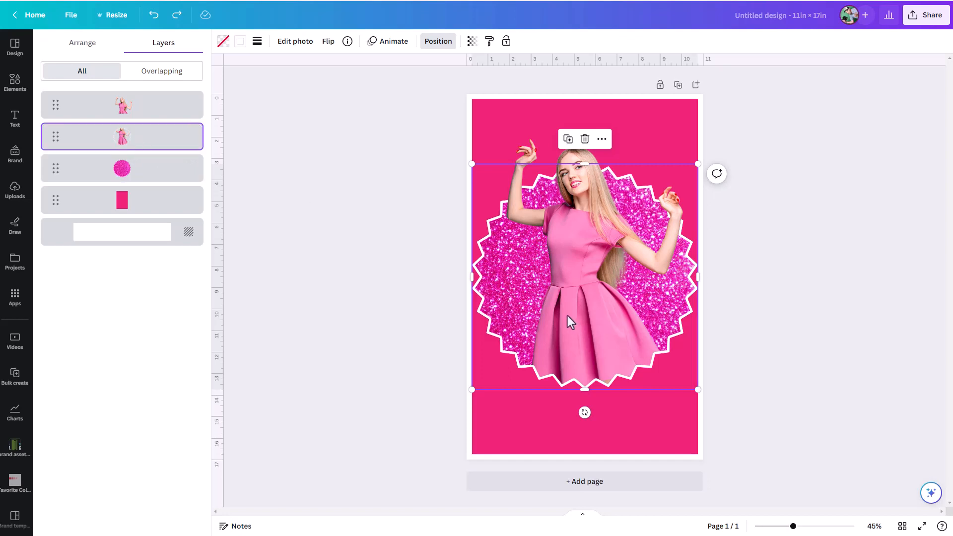
pyautogui.moveTo(570, 312); pyautogui.dragTo(603, 314)
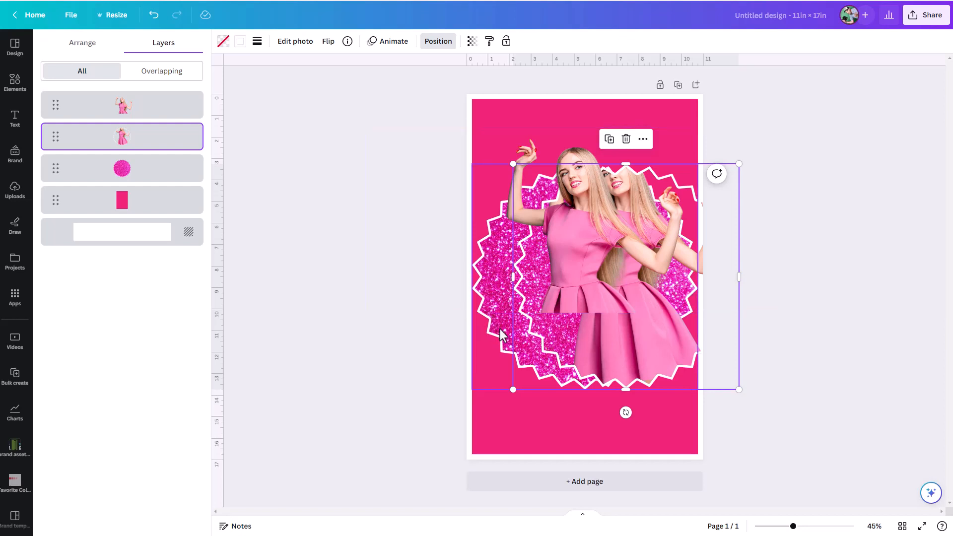
pyautogui.click(16, 86)
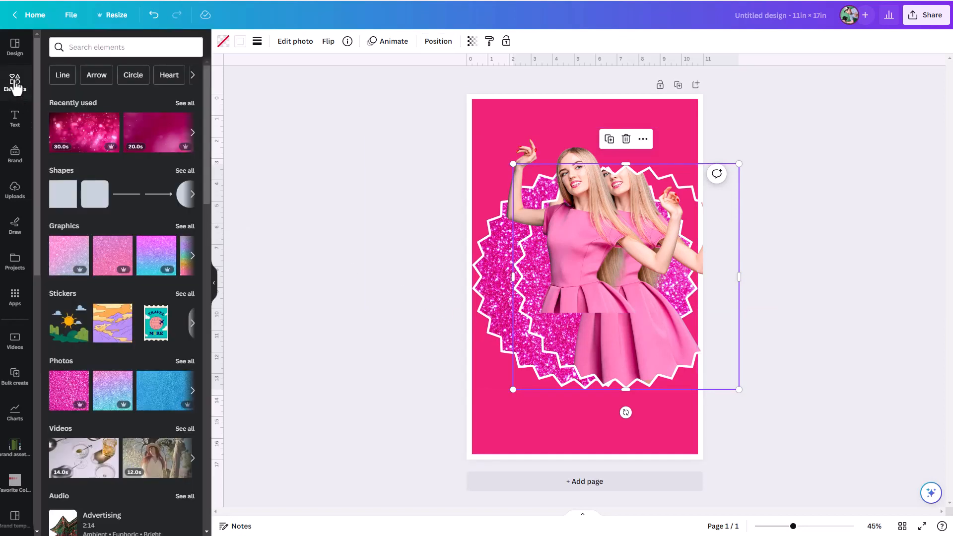
pyautogui.moveTo(64, 144); pyautogui.dragTo(495, 328)
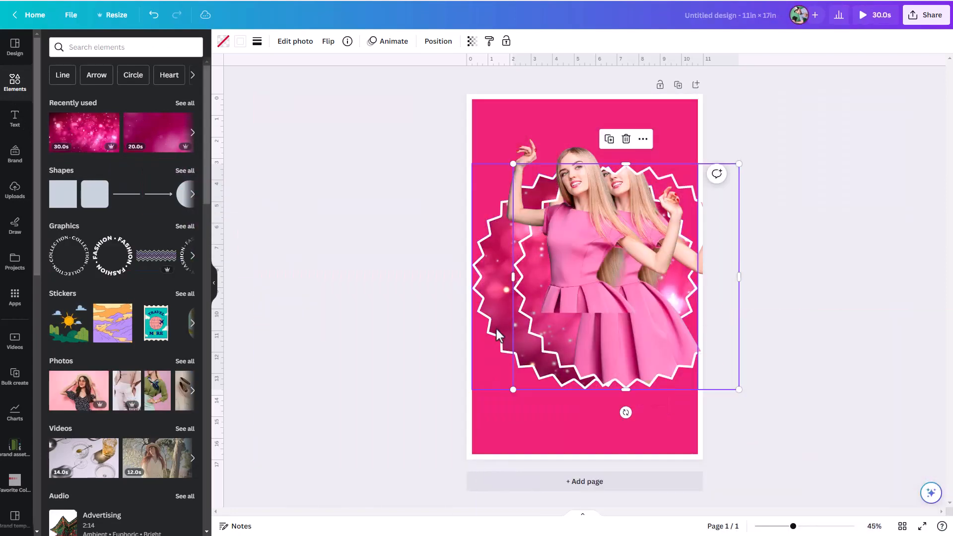
pyautogui.click(437, 42)
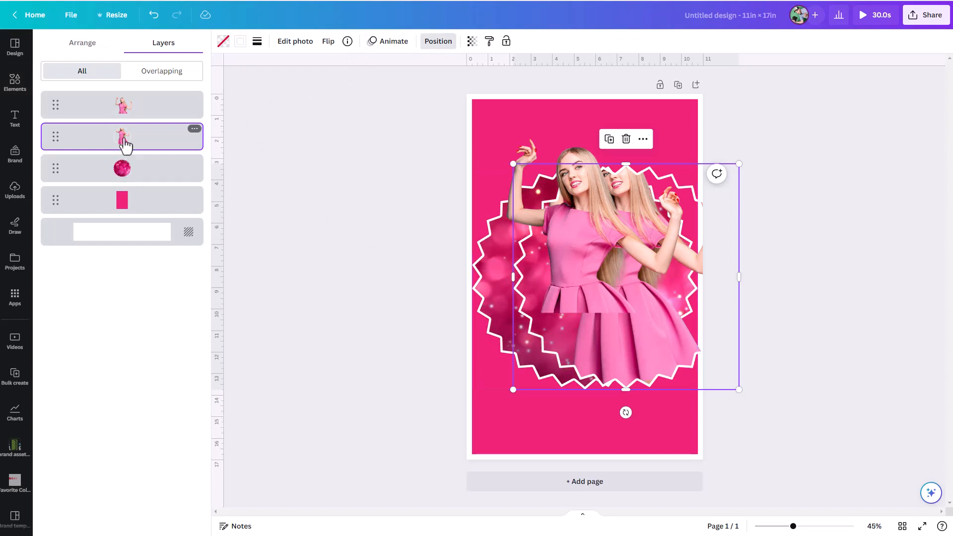
pyautogui.moveTo(610, 325); pyautogui.dragTo(572, 325)
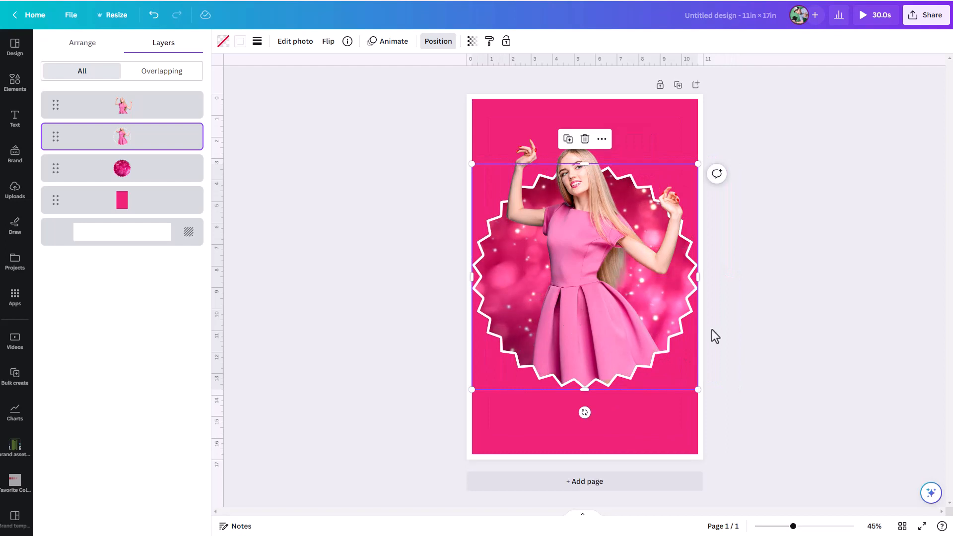
pyautogui.press('Escape')
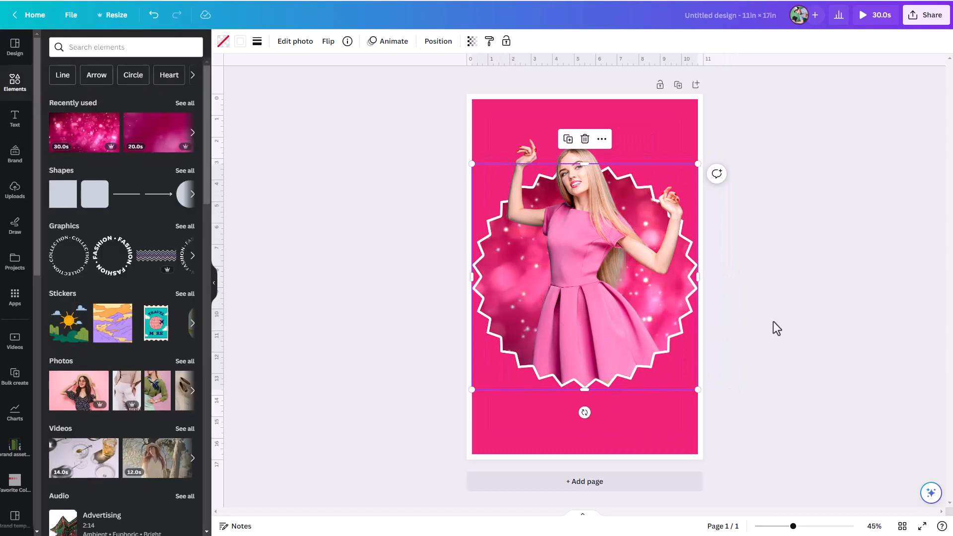
# Play back the video in the zigzag frame and fill the rectangular background frame with the same 30-second pink sparkle video.
pyautogui.click(839, 119)
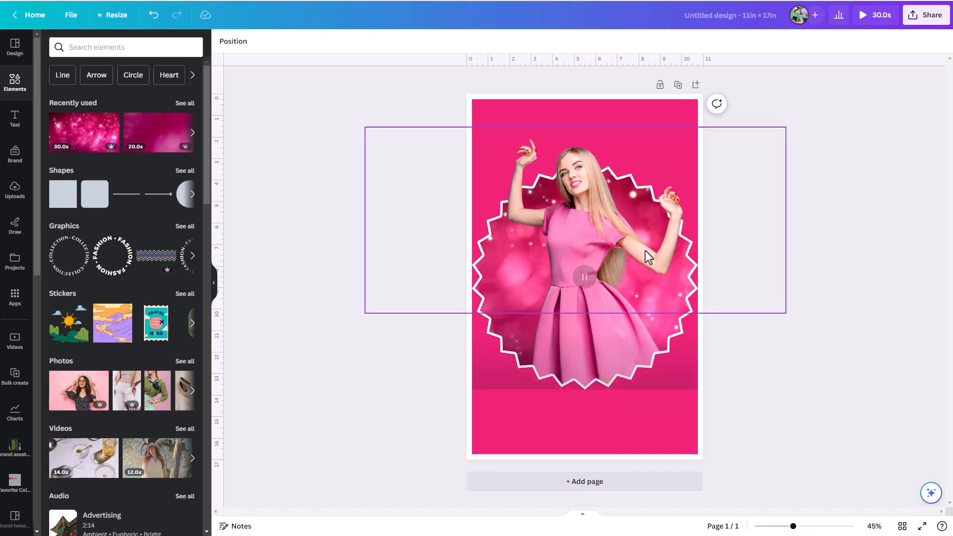
pyautogui.click(624, 264)
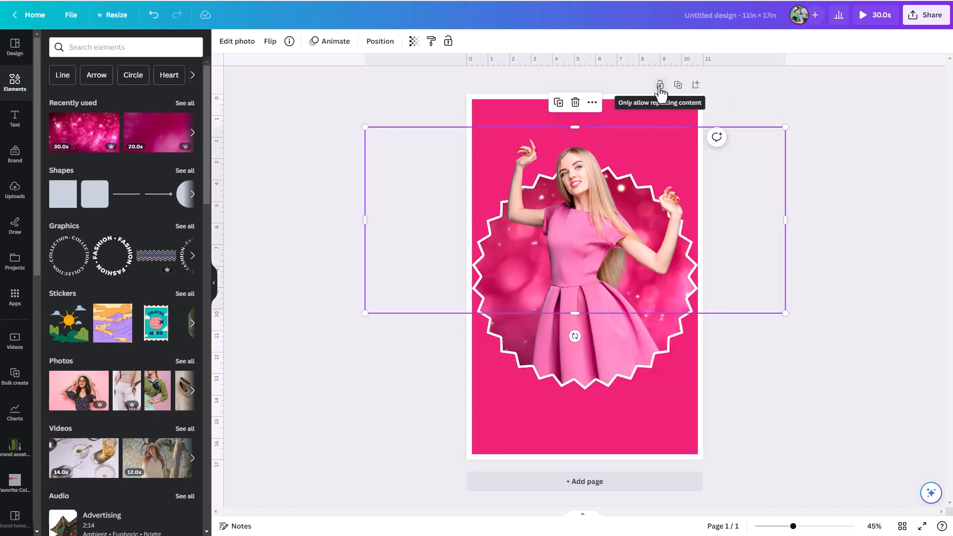
pyautogui.click(823, 379)
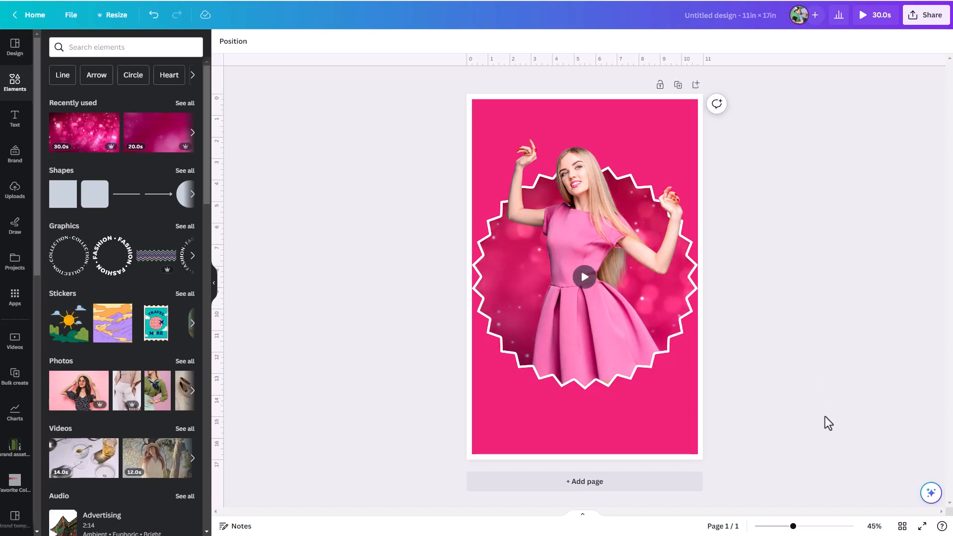
pyautogui.click(584, 277)
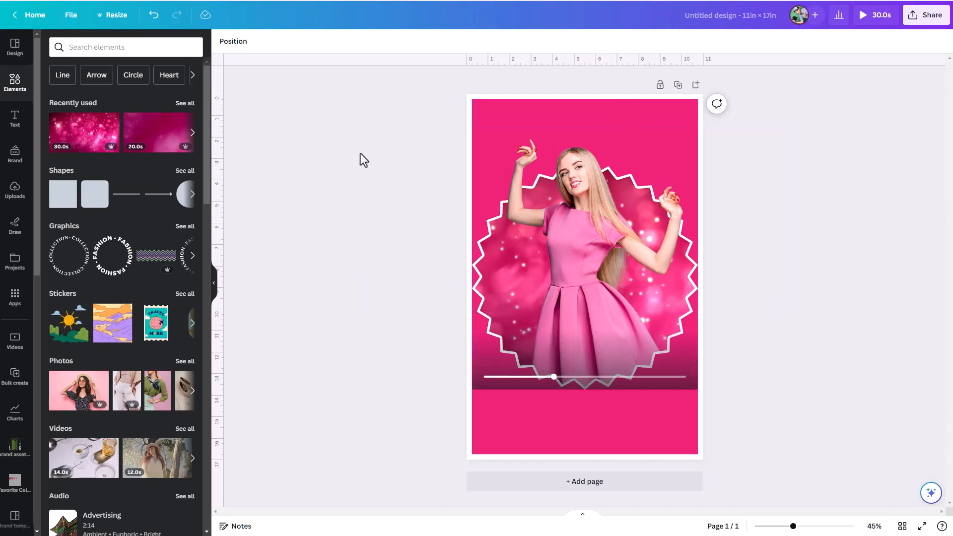
pyautogui.moveTo(106, 144); pyautogui.dragTo(492, 121)
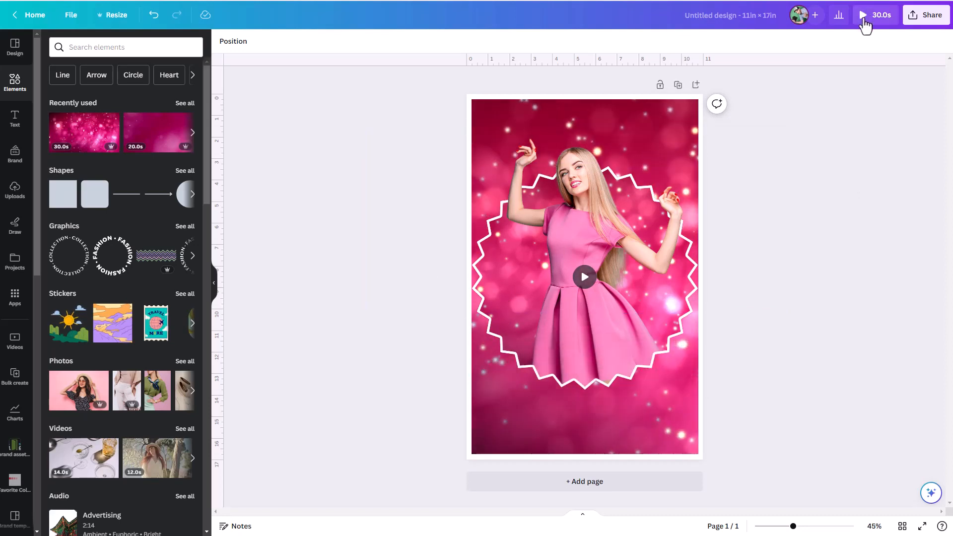
# Present the poster full screen to preview its moving video backgrounds.
pyautogui.click(923, 16)
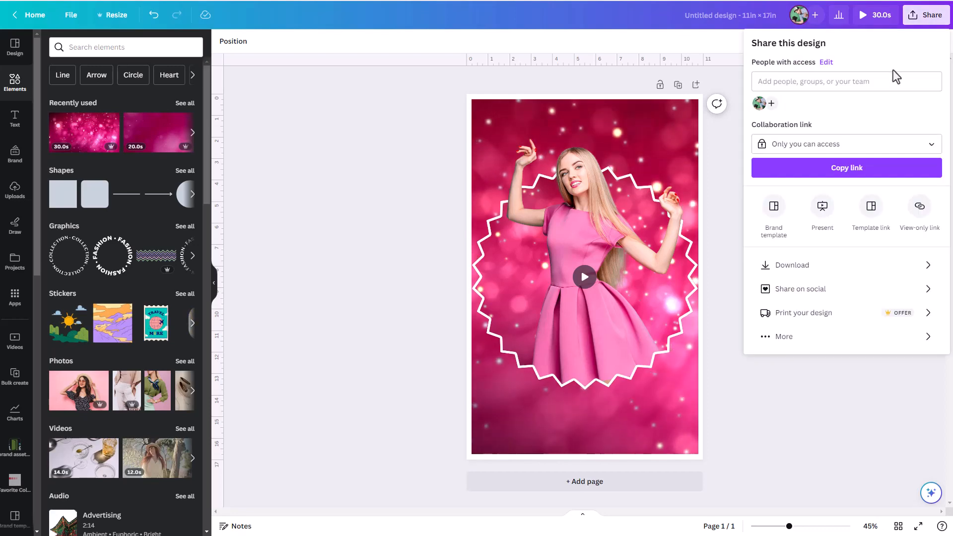
pyautogui.click(822, 214)
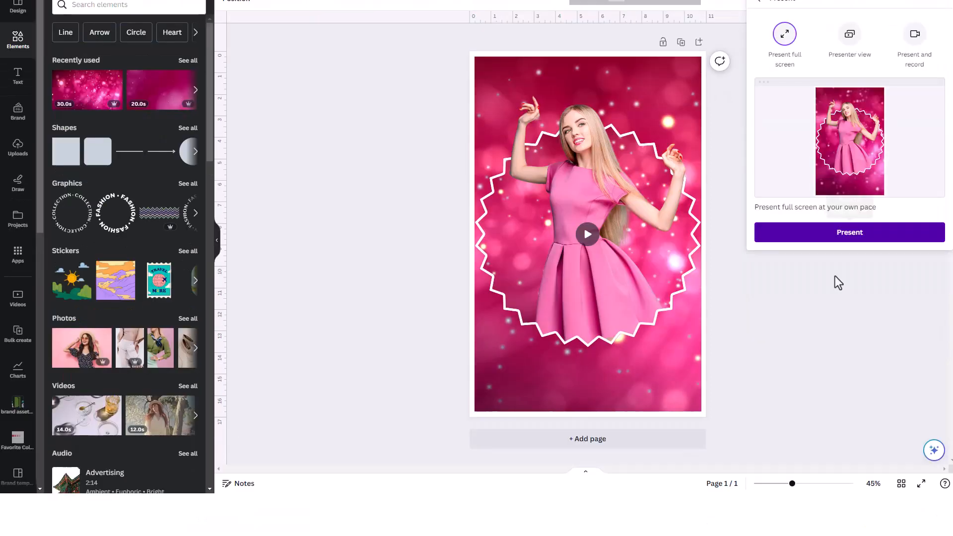
pyautogui.click(835, 277)
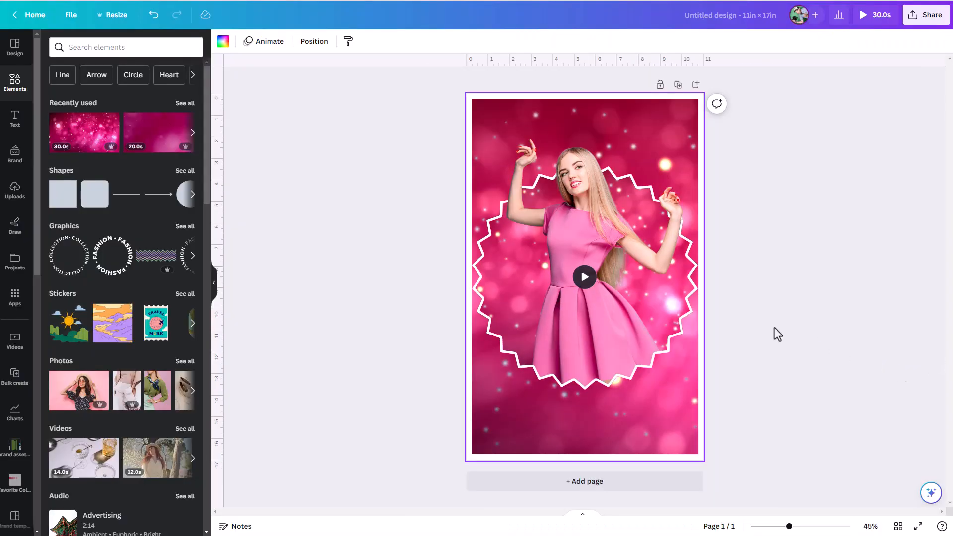
# Search the project folders for "barbie" and open the Barbie Poster folder.
pyautogui.moveTo(636, 251)
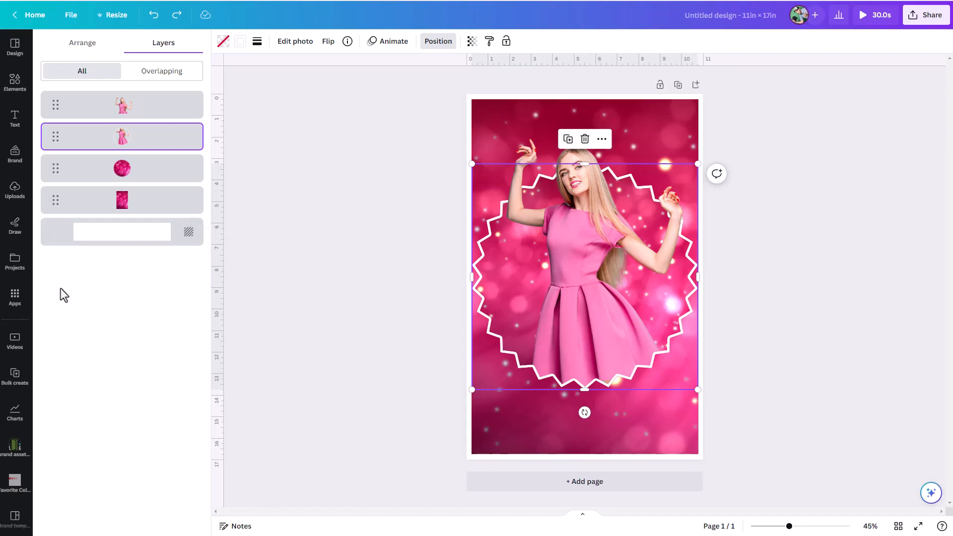
pyautogui.click(14, 261)
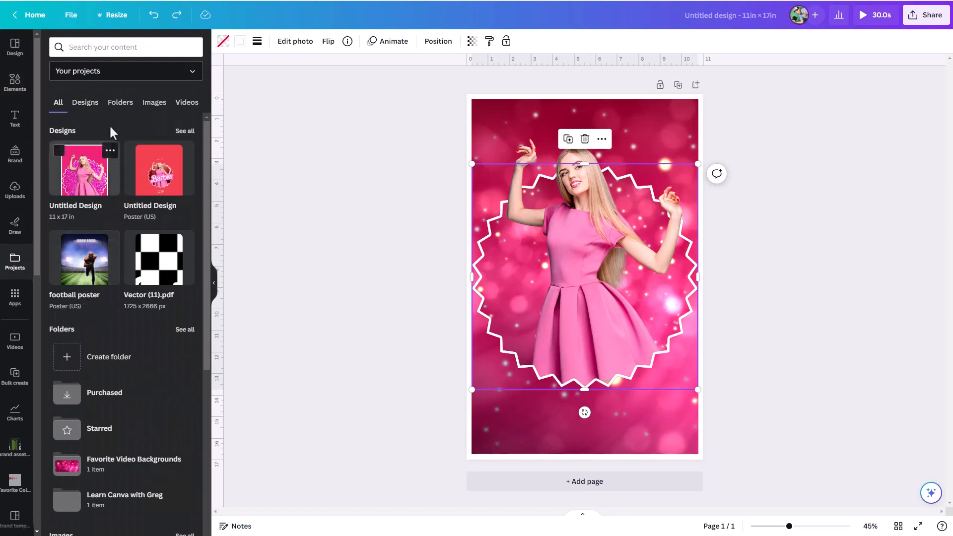
pyautogui.click(119, 106)
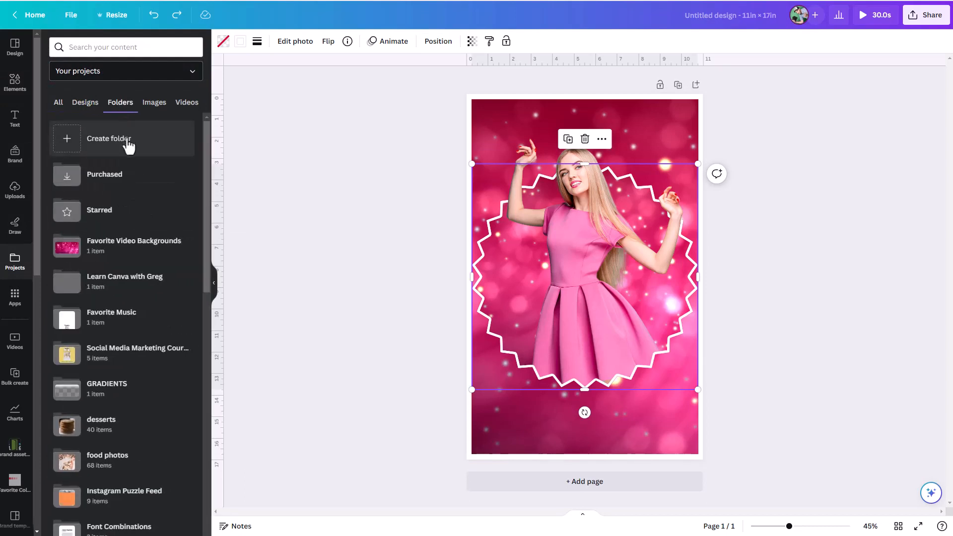
pyautogui.click(87, 46)
pyautogui.write('barb')
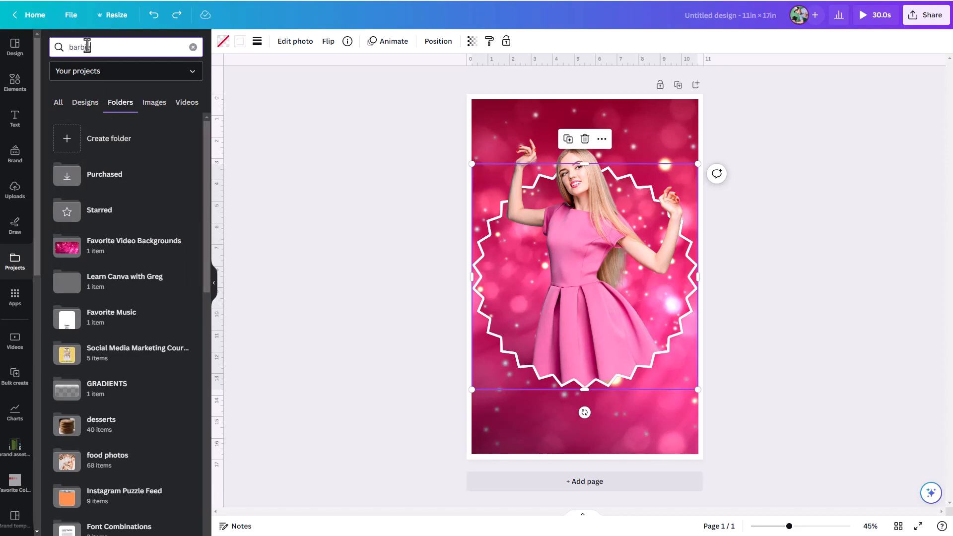
pyautogui.write('ie')
pyautogui.press('Return')
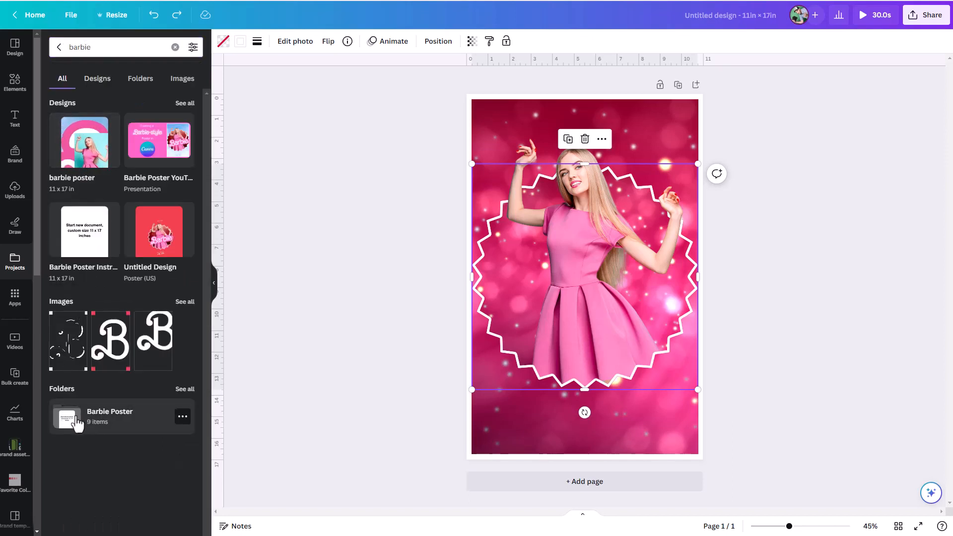
pyautogui.click(96, 425)
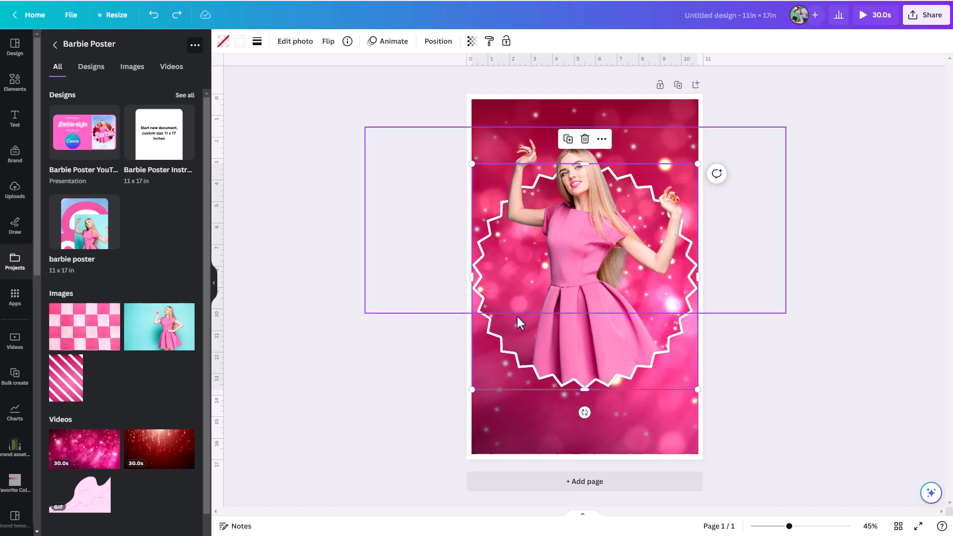
# Shift the overlying woman frame aside, fill the zigzag frame with the 30-second red and gold glitter video, and realign the woman frame.
pyautogui.moveTo(523, 329); pyautogui.dragTo(550, 333)
pyautogui.moveTo(163, 461); pyautogui.dragTo(494, 320)
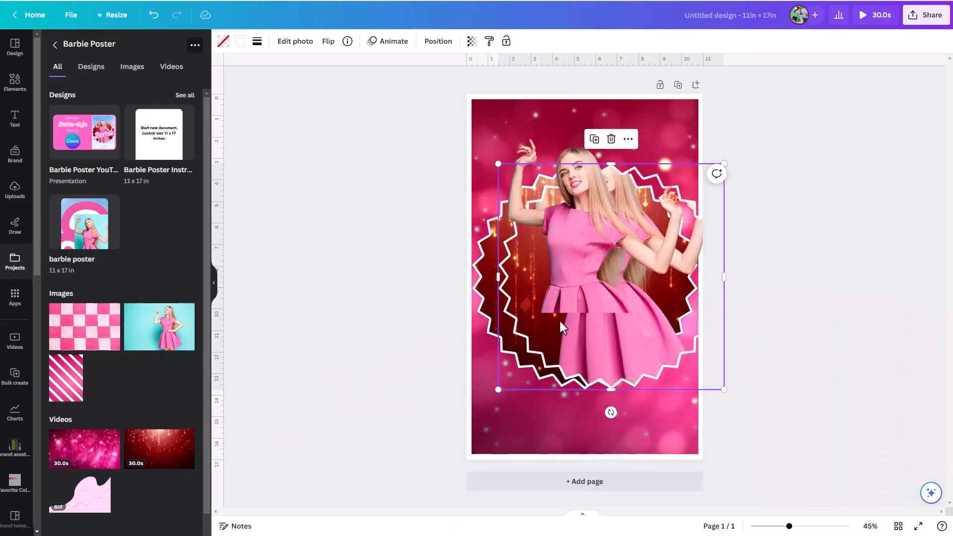
pyautogui.moveTo(590, 305); pyautogui.dragTo(571, 301)
pyautogui.click(817, 306)
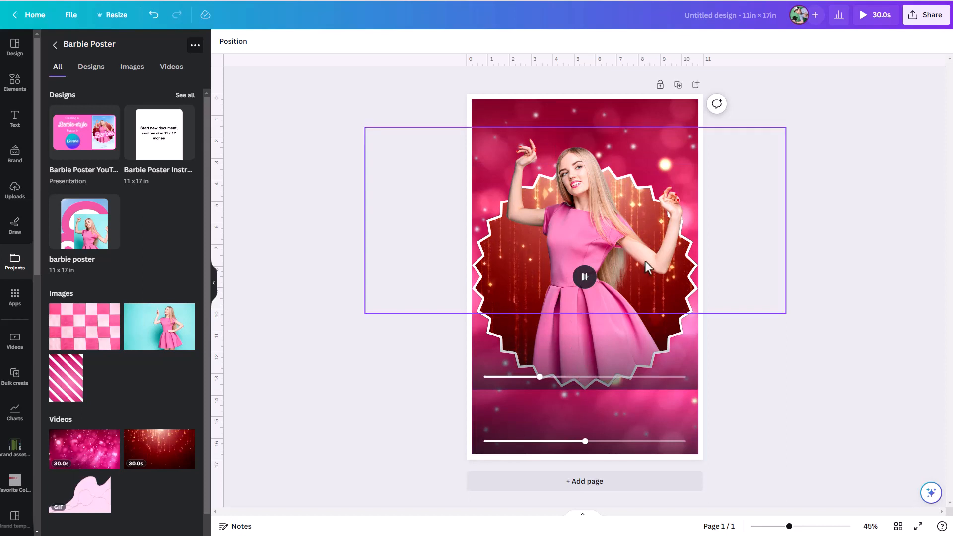
# Play the pink sparkle background video and collapse the side panel to view the whole poster.
pyautogui.click(495, 117)
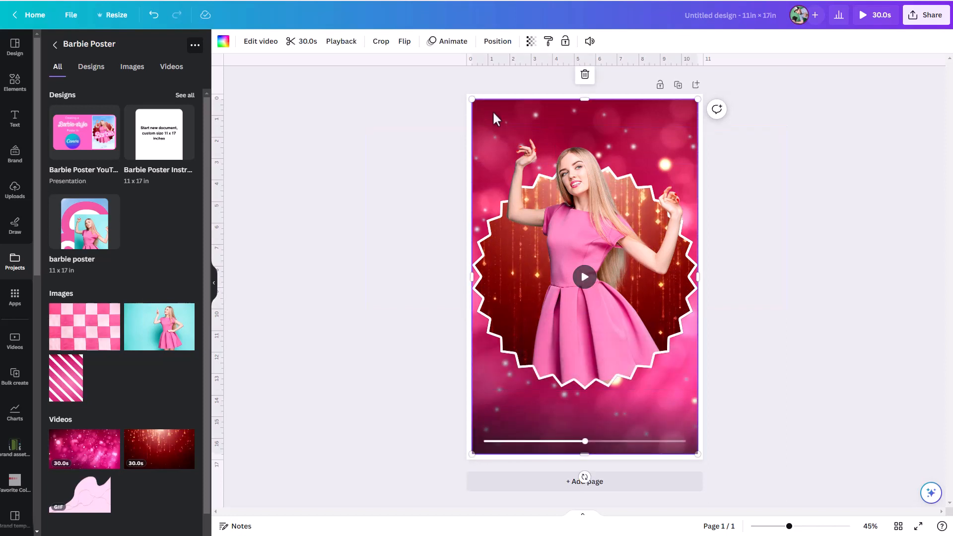
pyautogui.click(583, 277)
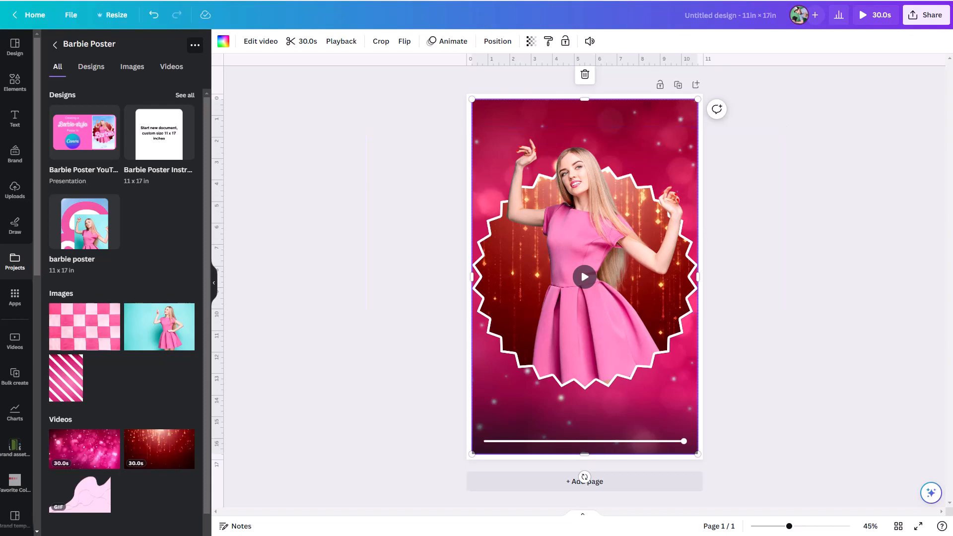
pyautogui.hotkey('ctrl', '/')
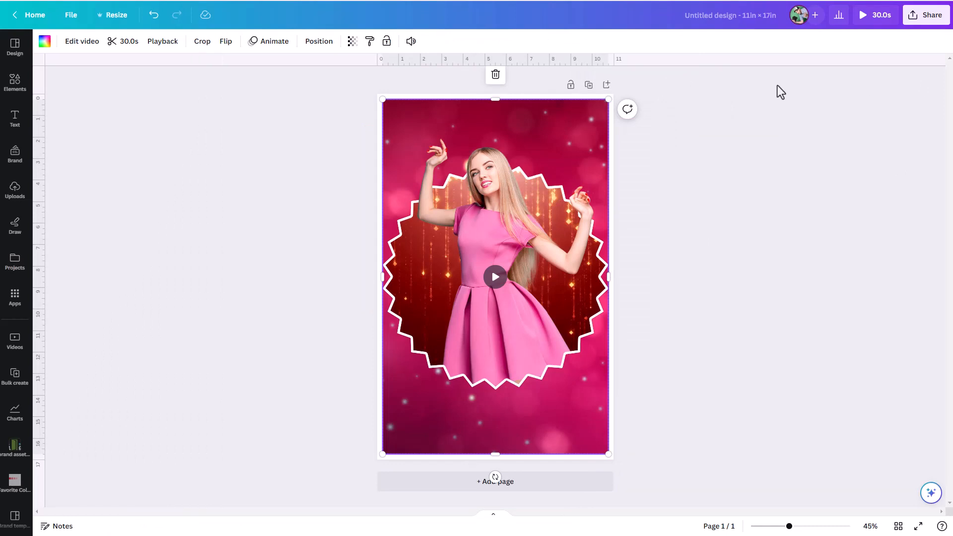
# Compare the Barbie poster lettering in the Google results with FontGet's Bartex font, and review the Barbie font generator search results.
pyautogui.hotkey('ctrl', 'Tab')
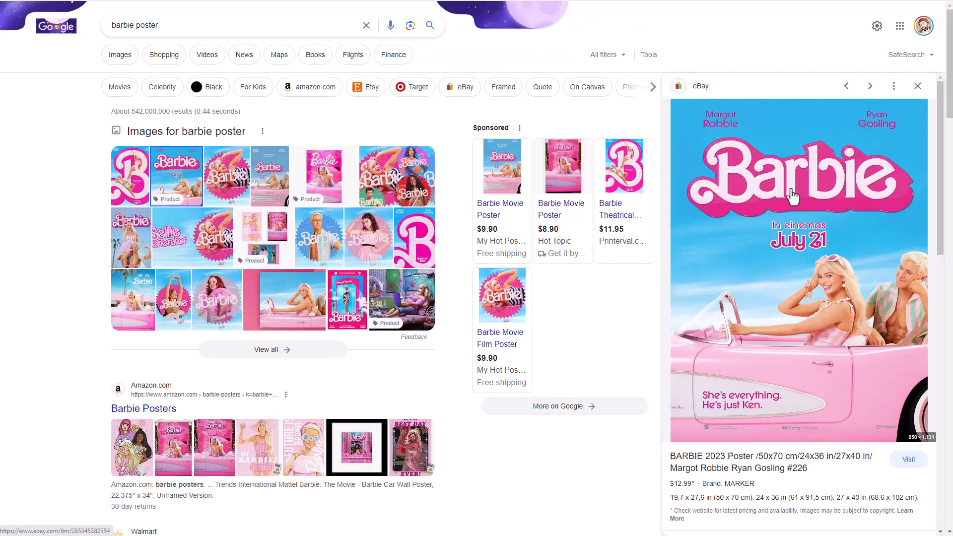
pyautogui.hotkey('ctrl', 'Tab')
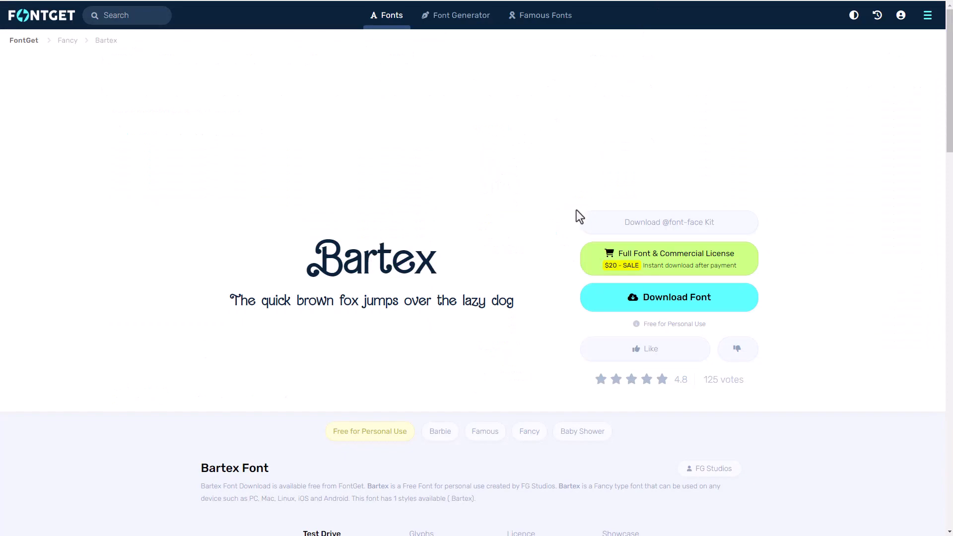
pyautogui.hotkey('ctrl', 'shift', 'Tab')
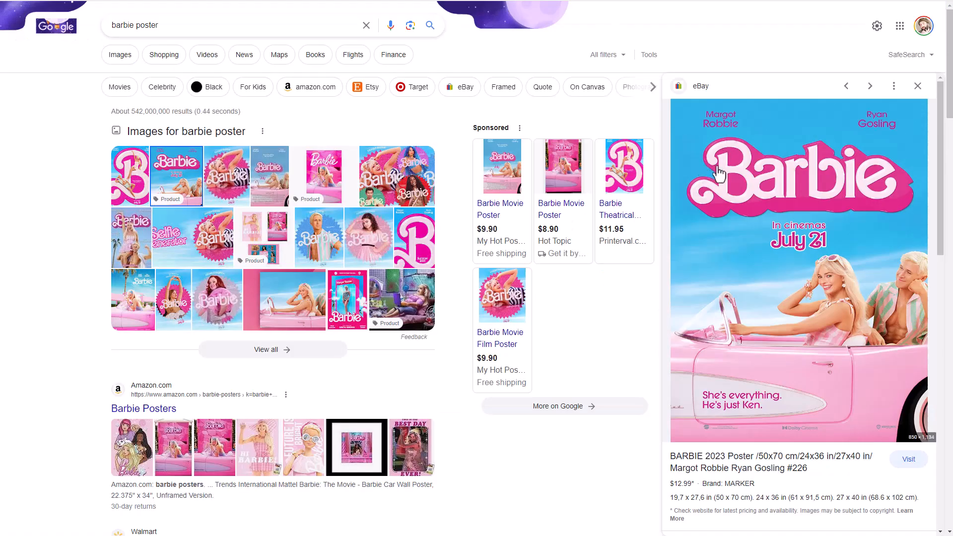
pyautogui.hotkey('ctrl', 'Tab')
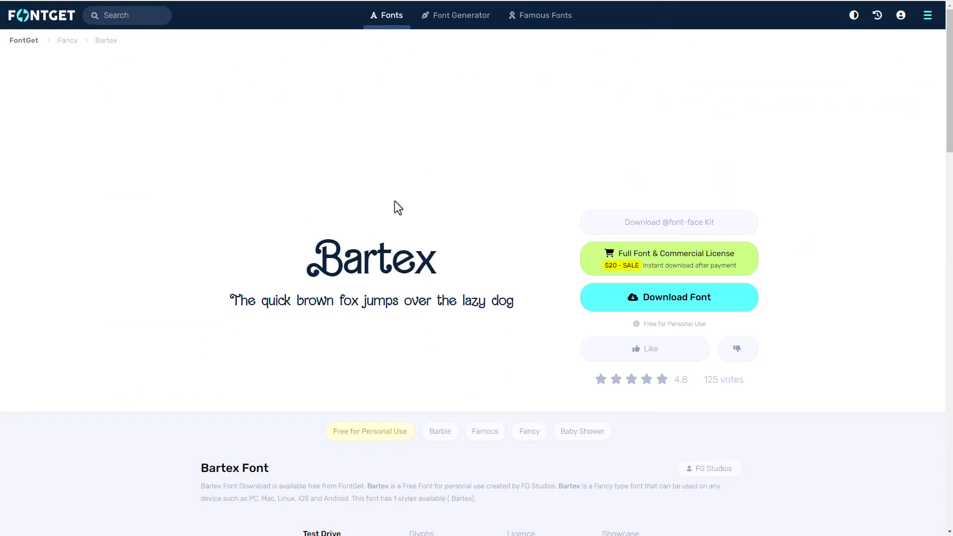
pyautogui.scroll(-1, 392, 203)
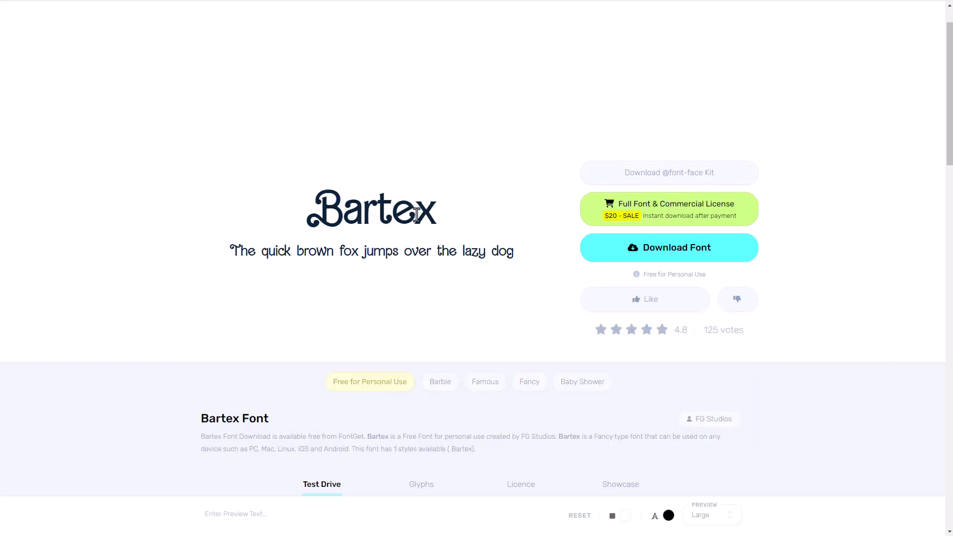
pyautogui.click(734, 1)
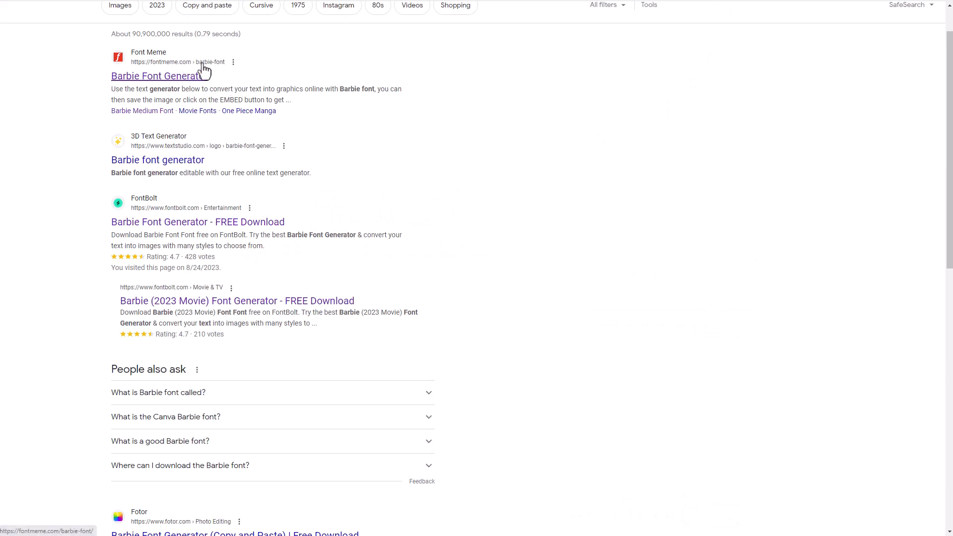
pyautogui.scroll(1, 202, 70)
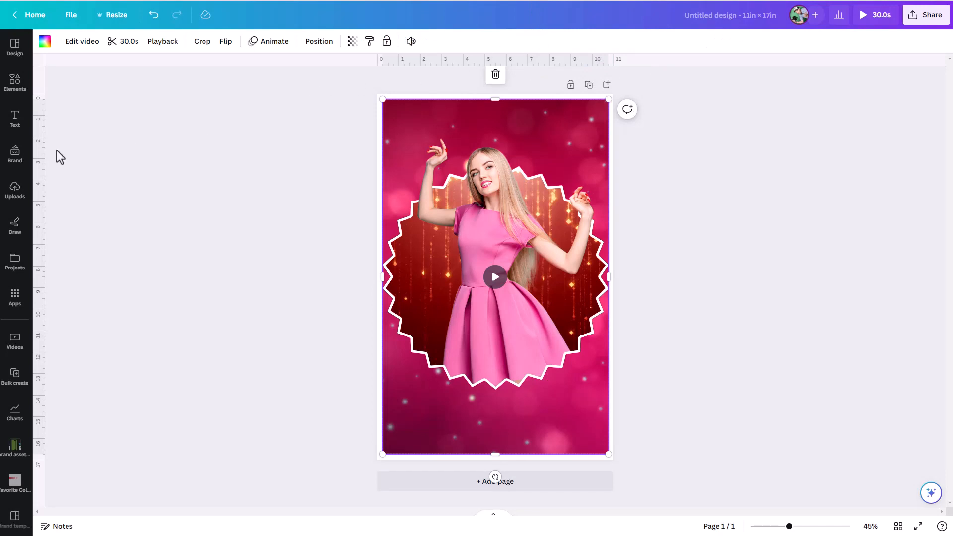
# Add a heading reading "Barbie" to the poster and enlarge it to size 248, spanning the page width.
pyautogui.click(15, 120)
pyautogui.click(70, 134)
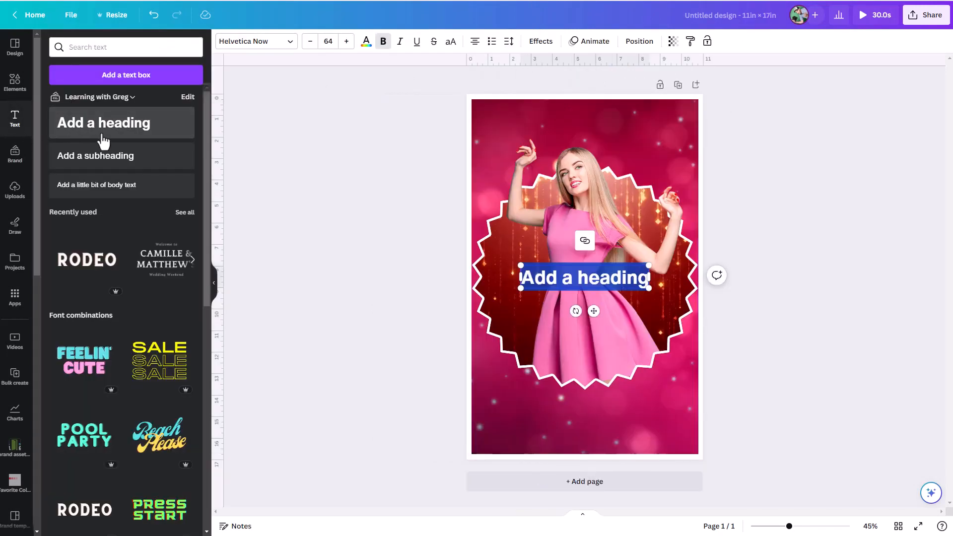
pyautogui.write('Barbie')
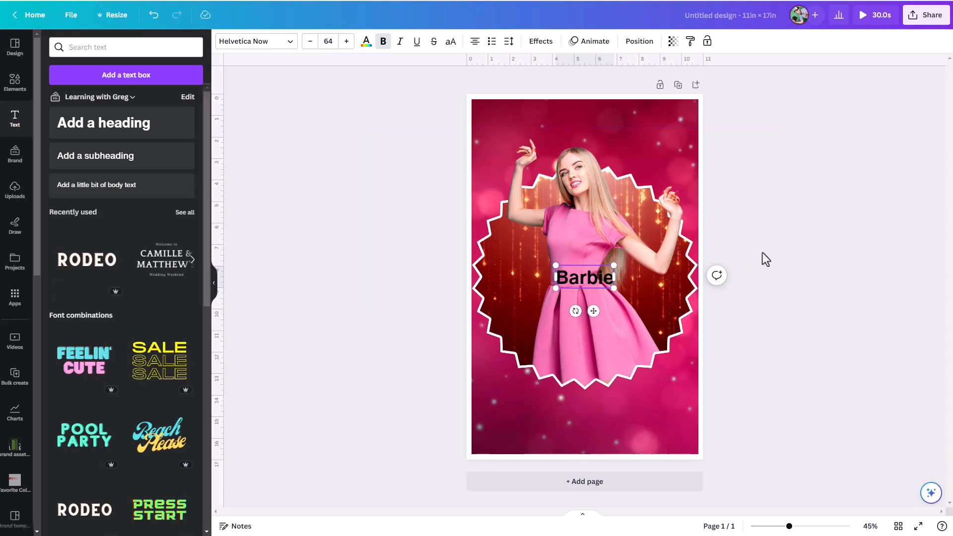
pyautogui.click(784, 241)
pyautogui.click(606, 276)
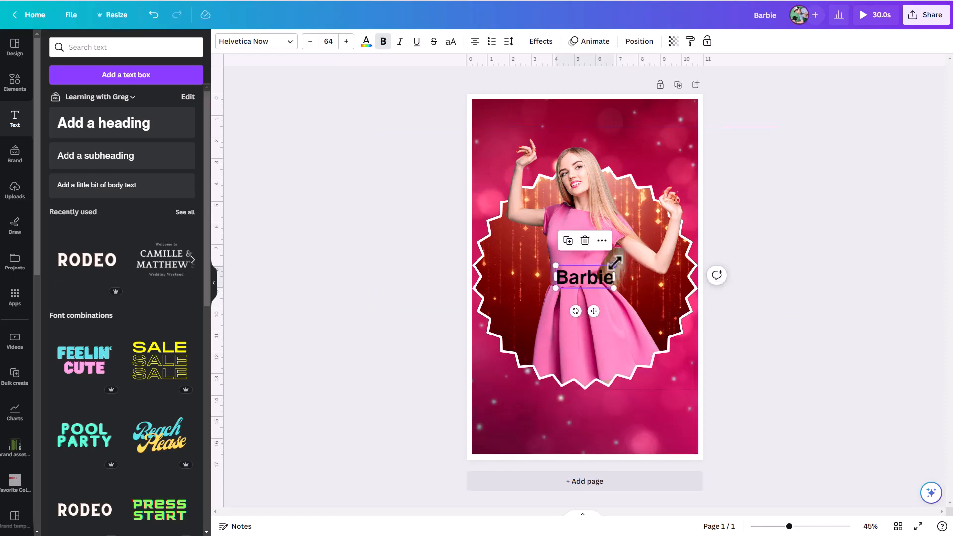
pyautogui.moveTo(614, 262); pyautogui.dragTo(700, 230)
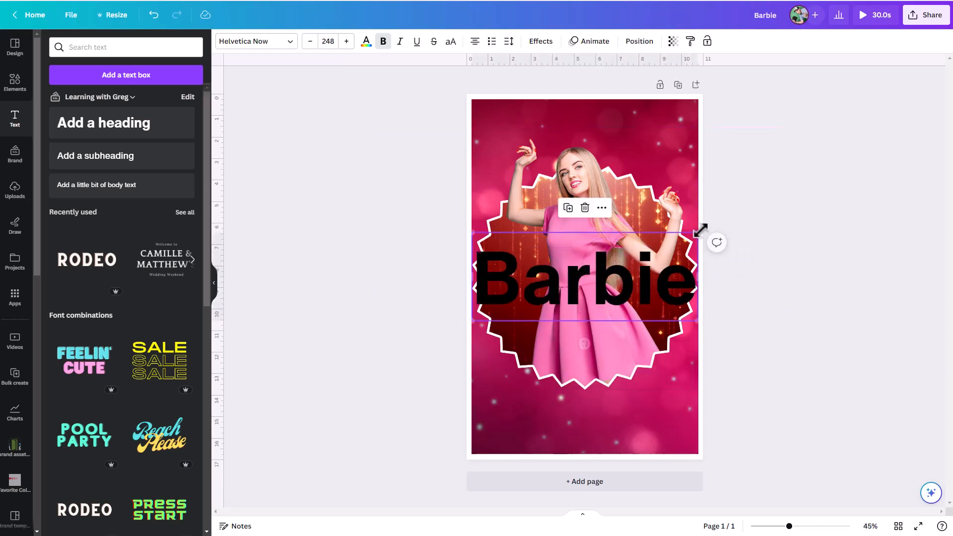
# Format the Barbie title in white Bartex, enlarge it to size 283, and lower it over the woman's skirt.
pyautogui.click(267, 50)
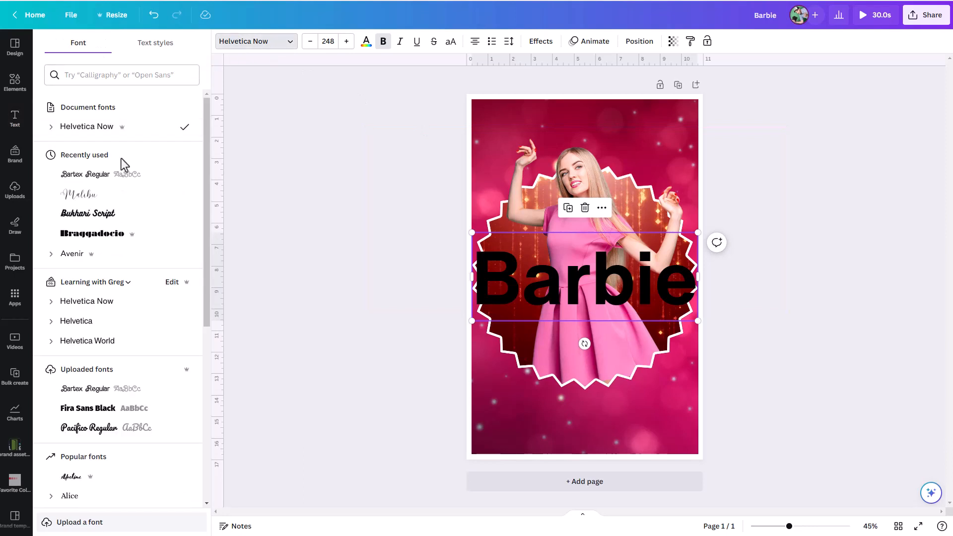
pyautogui.click(78, 391)
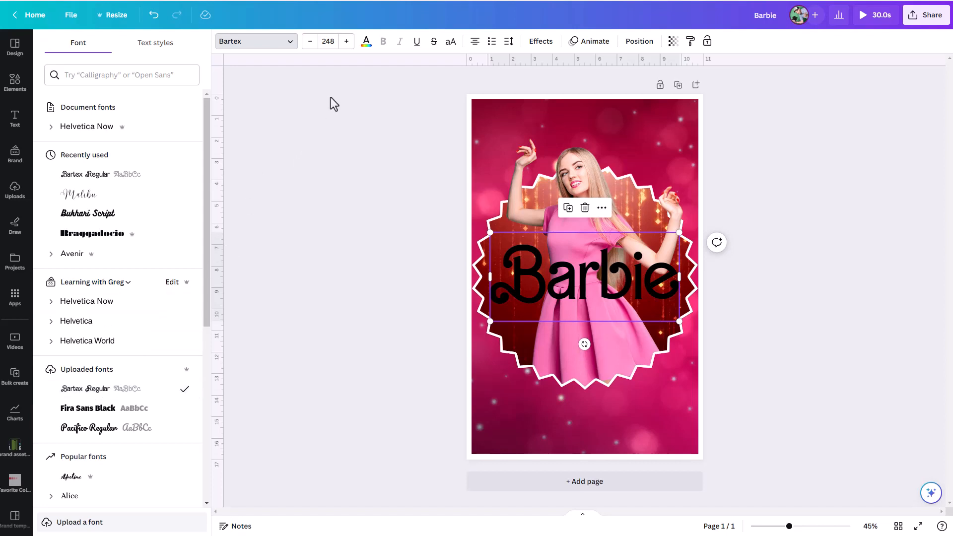
pyautogui.click(366, 43)
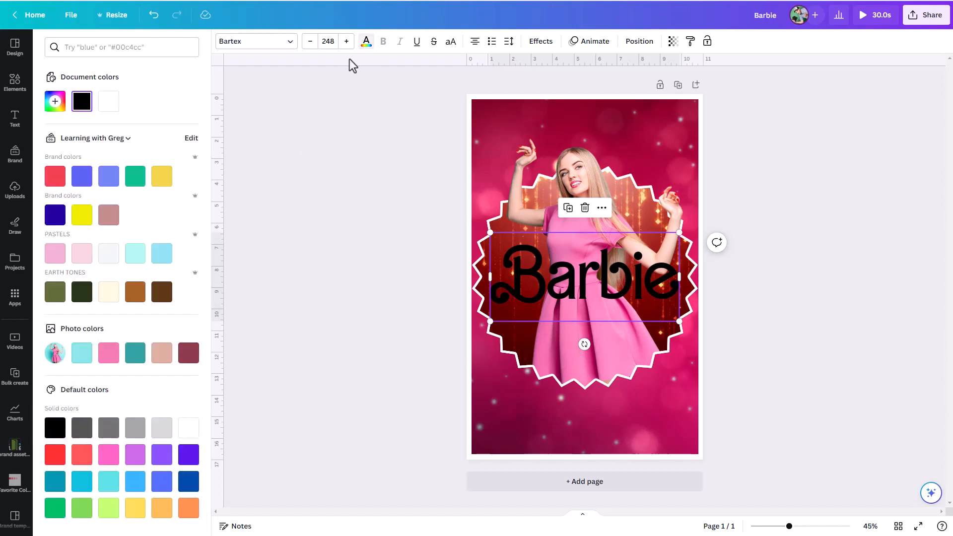
pyautogui.click(110, 103)
pyautogui.moveTo(678, 232); pyautogui.dragTo(703, 219)
pyautogui.moveTo(658, 258); pyautogui.dragTo(645, 300)
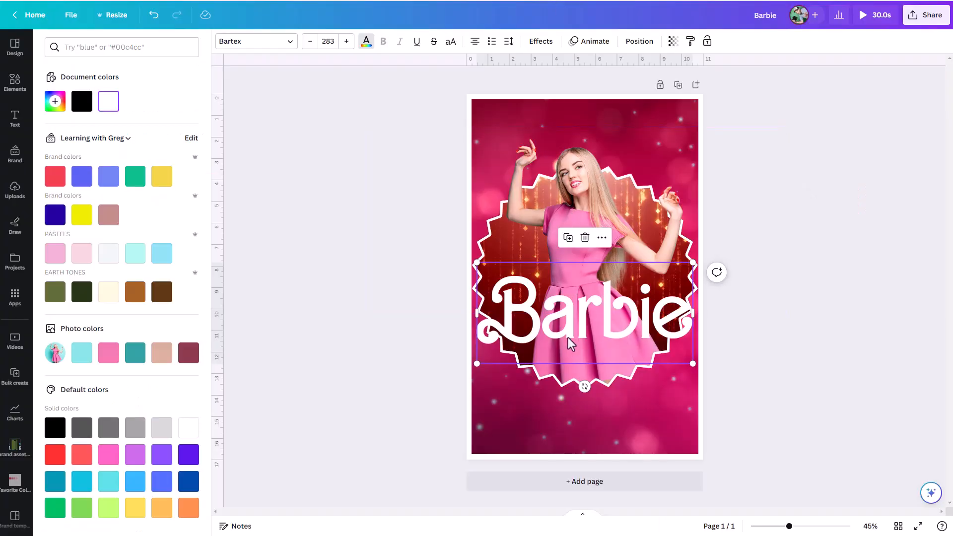
# Duplicate the white Barbie title.
pyautogui.click(568, 335)
pyautogui.rightClick(568, 335)
pyautogui.click(828, 342)
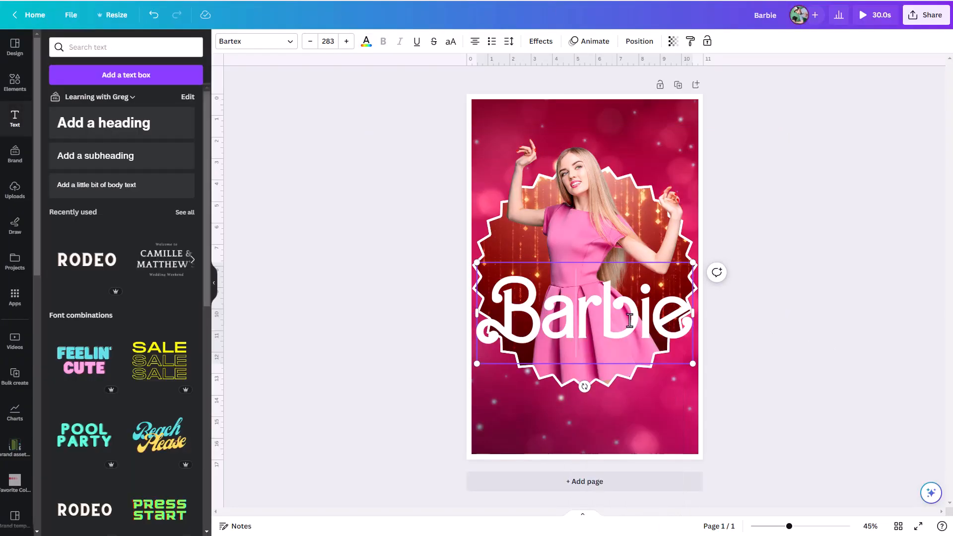
pyautogui.click(739, 338)
pyautogui.click(674, 328)
pyautogui.rightClick(673, 329)
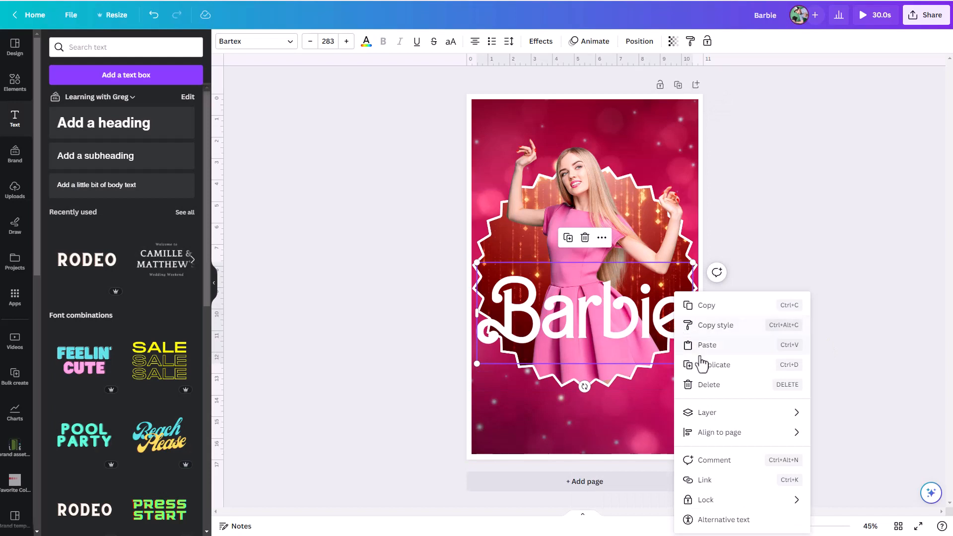
pyautogui.click(707, 366)
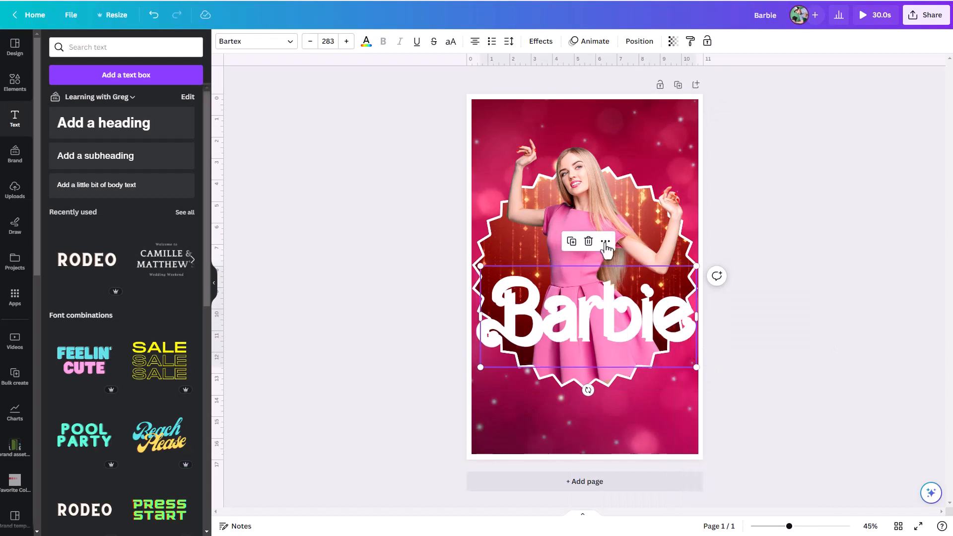
# Apply the Outline effect to the duplicate title, with pink #F47DB6 sampled from the woman's dress as its colour.
pyautogui.click(536, 45)
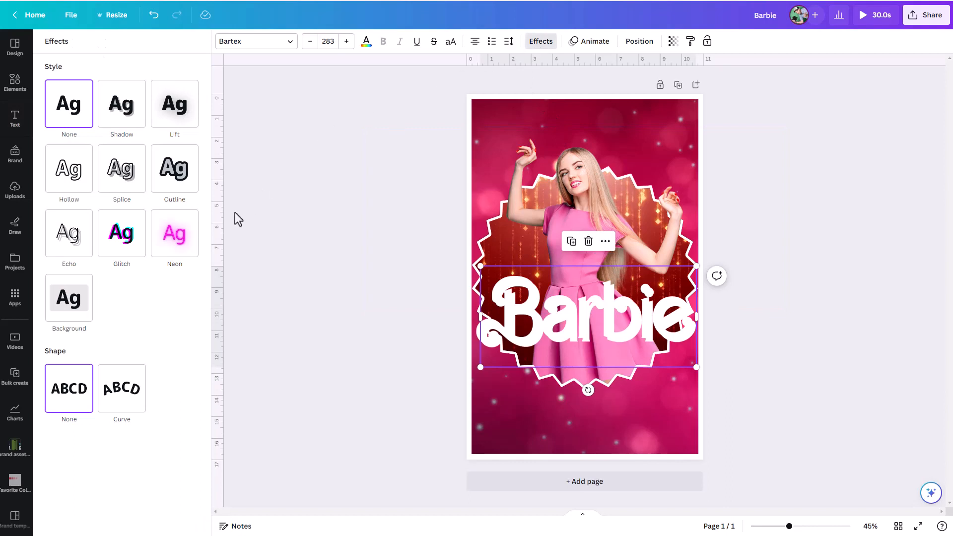
pyautogui.click(161, 186)
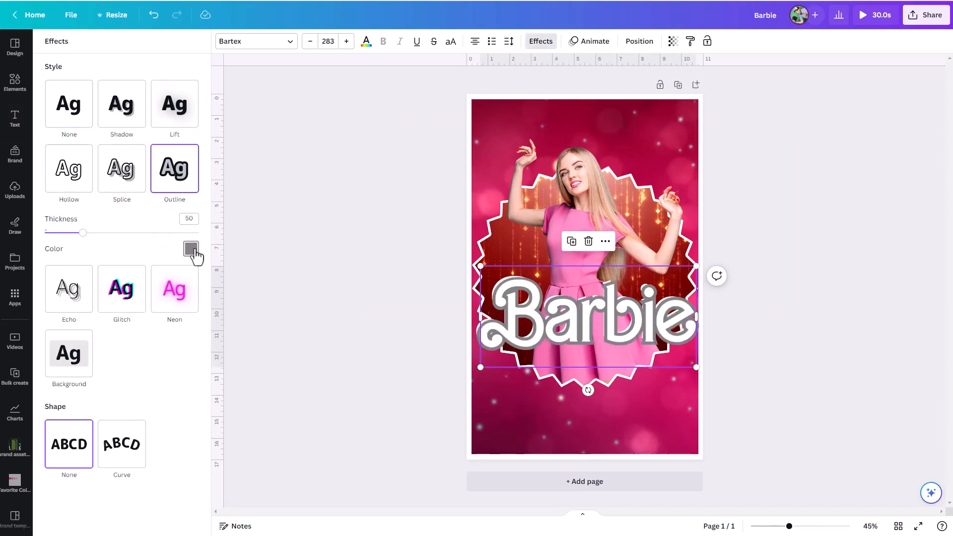
pyautogui.click(191, 248)
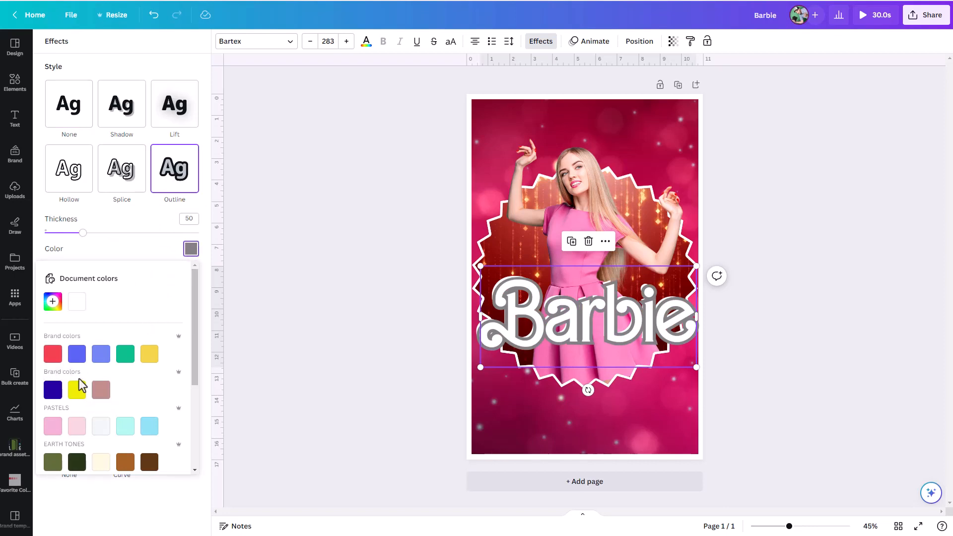
pyautogui.click(49, 310)
pyautogui.click(180, 401)
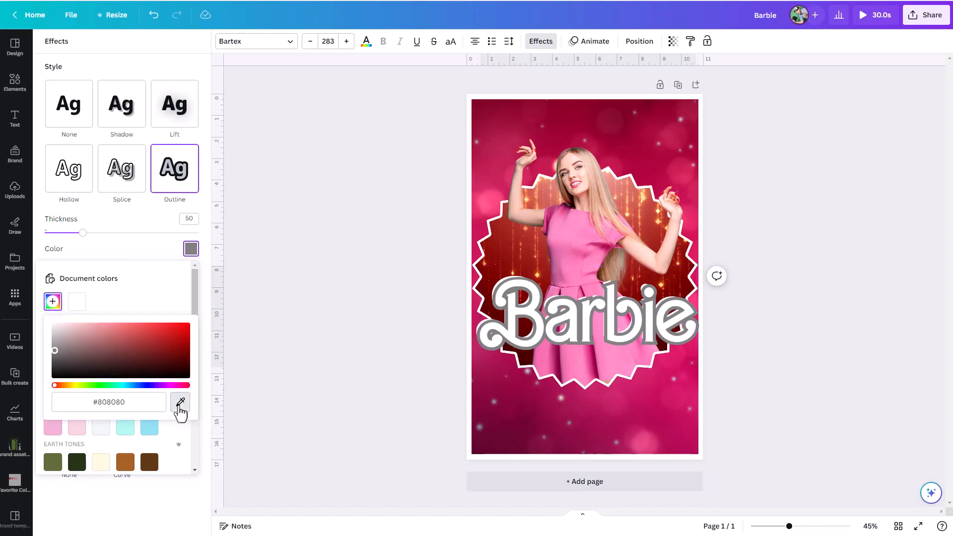
pyautogui.click(562, 264)
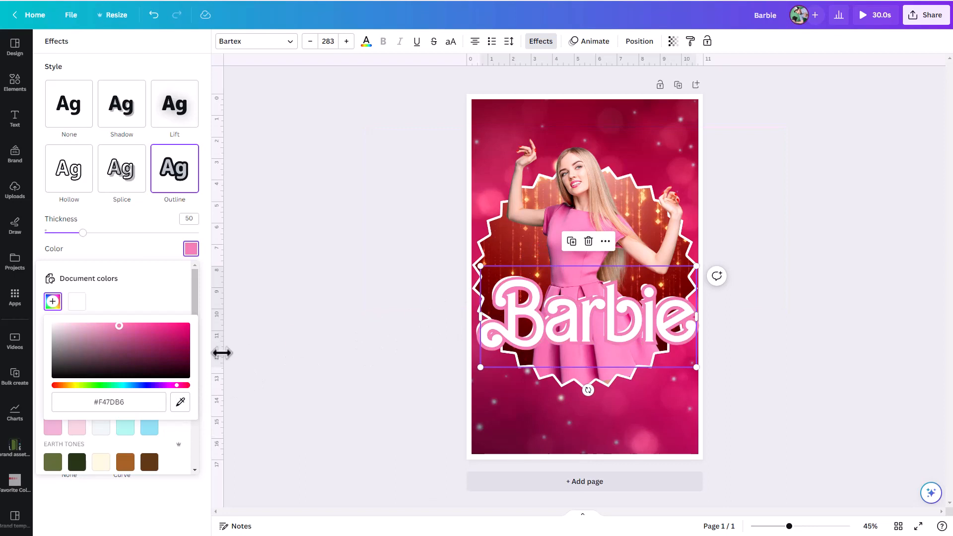
pyautogui.click(256, 266)
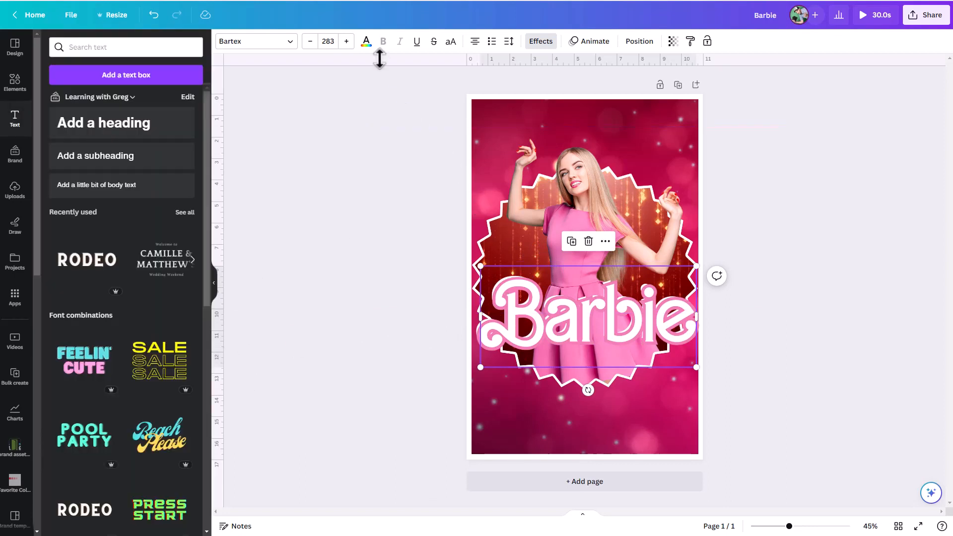
# Fill the outlined title's letters with the pink photo colour and move its layer directly below the white title.
pyautogui.click(368, 44)
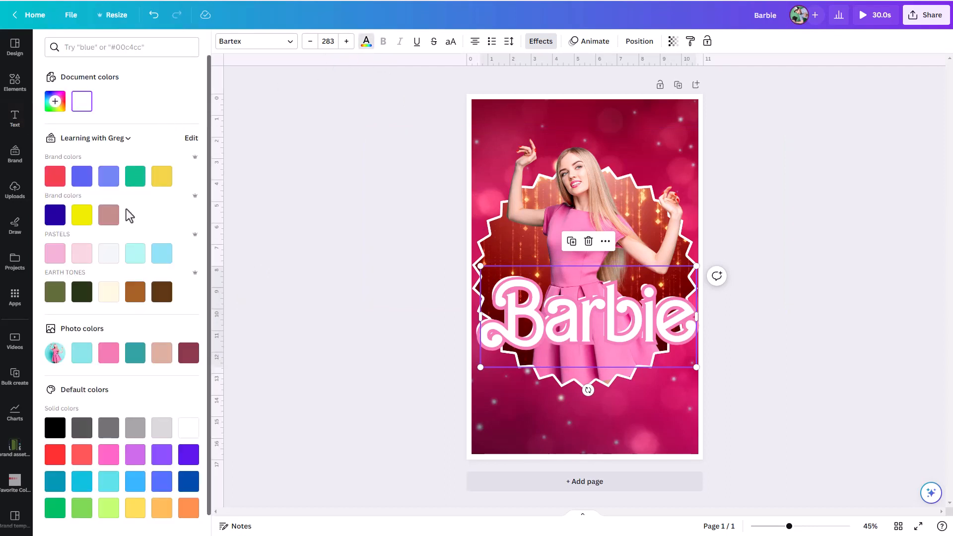
pyautogui.click(109, 354)
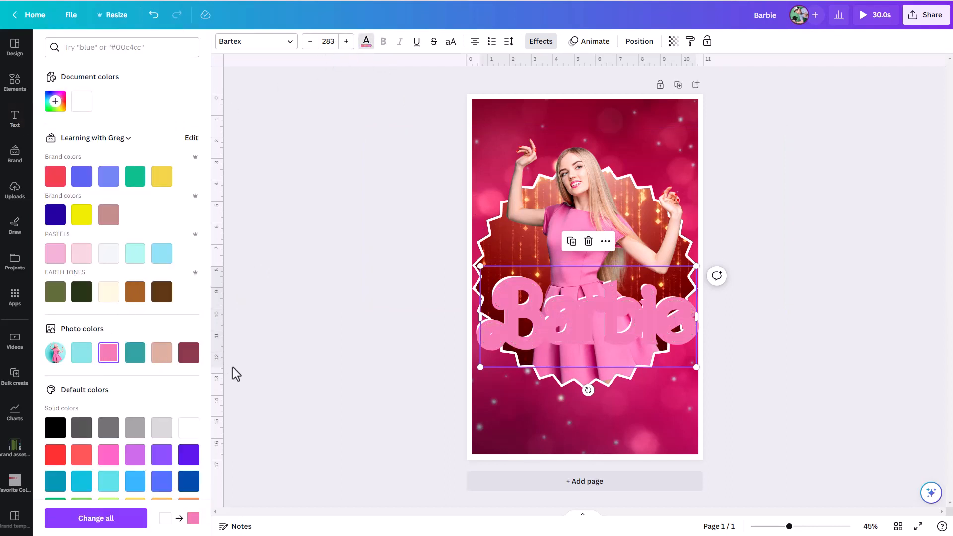
pyautogui.click(639, 41)
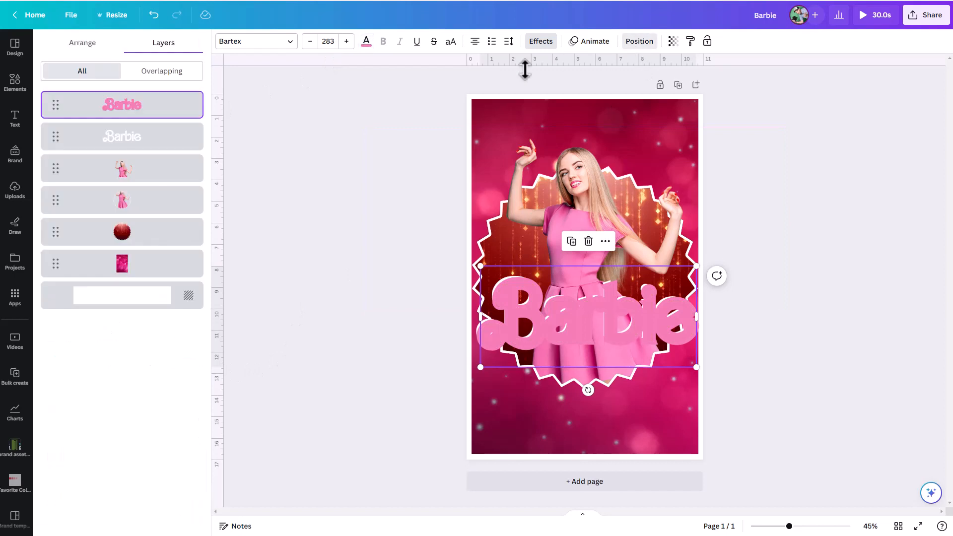
pyautogui.moveTo(145, 110); pyautogui.dragTo(145, 158)
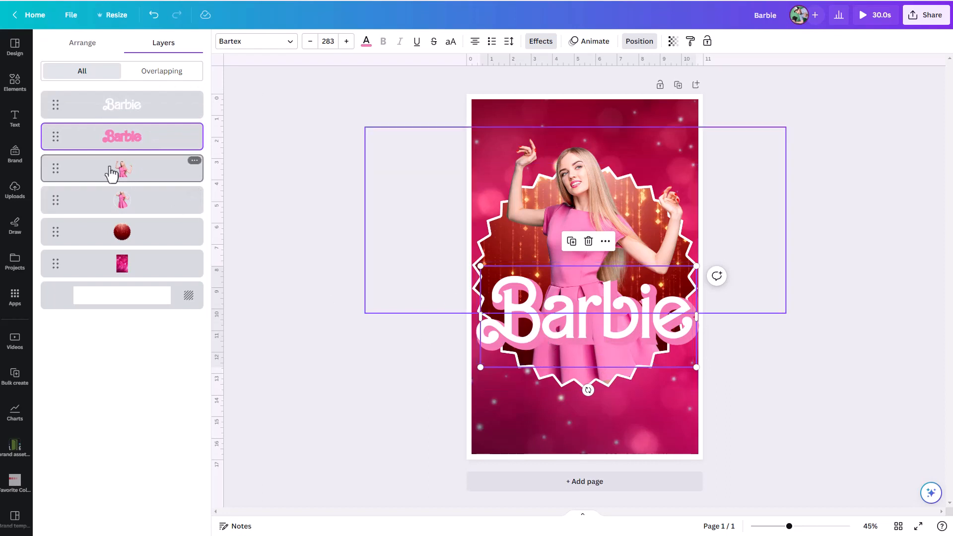
# Set the pink title's outline thickness to 200 and align the white Barbie title exactly over it.
pyautogui.click(546, 42)
pyautogui.moveTo(83, 232); pyautogui.dragTo(204, 234)
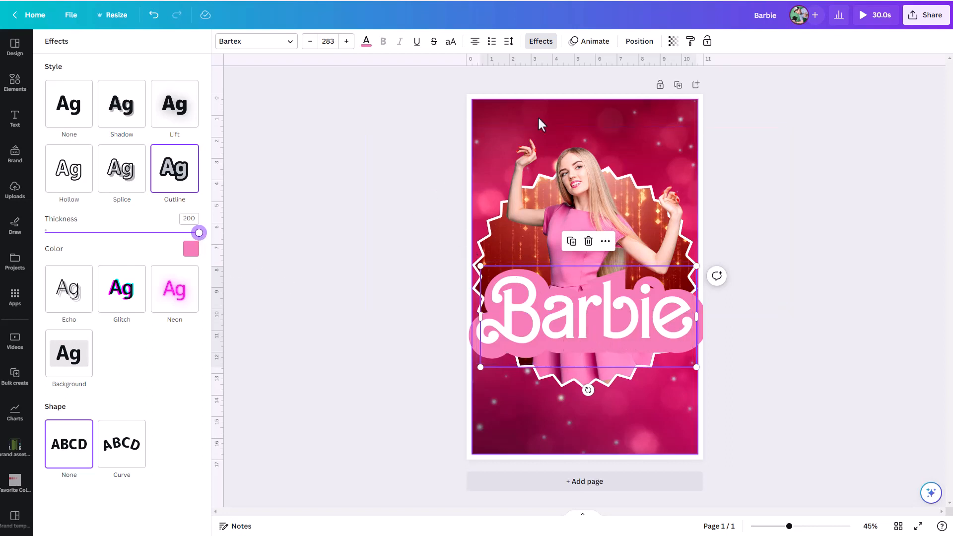
pyautogui.click(639, 42)
pyautogui.click(141, 113)
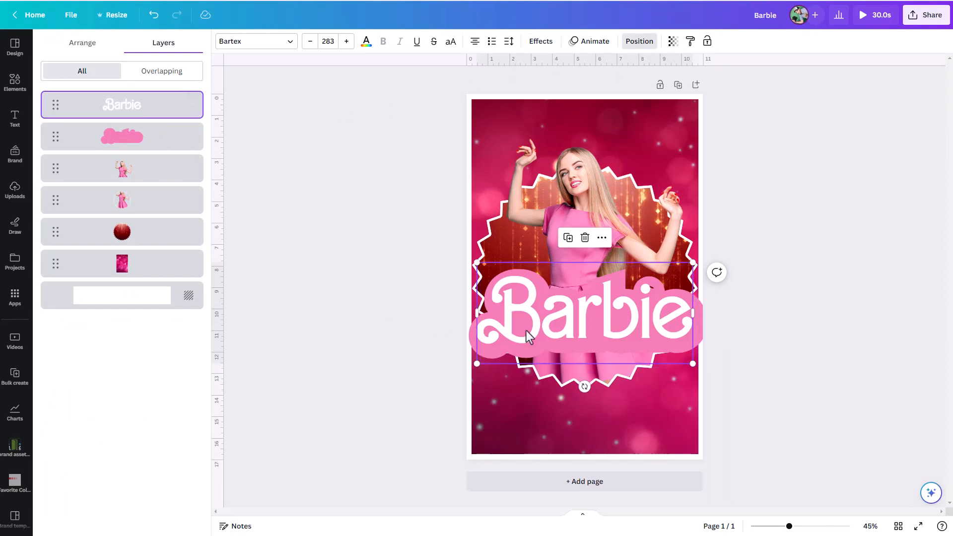
pyautogui.moveTo(547, 334); pyautogui.dragTo(558, 338)
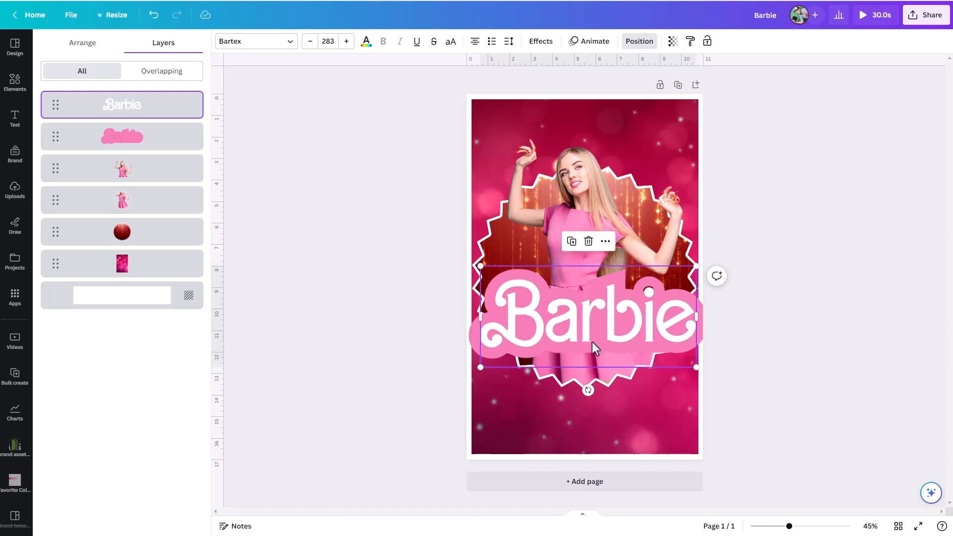
# Group the white Barbie title with its pink outline, scale the group down to font size 230 and reposition it over the woman's dress.
pyautogui.keyDown('shift'); pyautogui.click(143, 149); pyautogui.keyUp('shift')
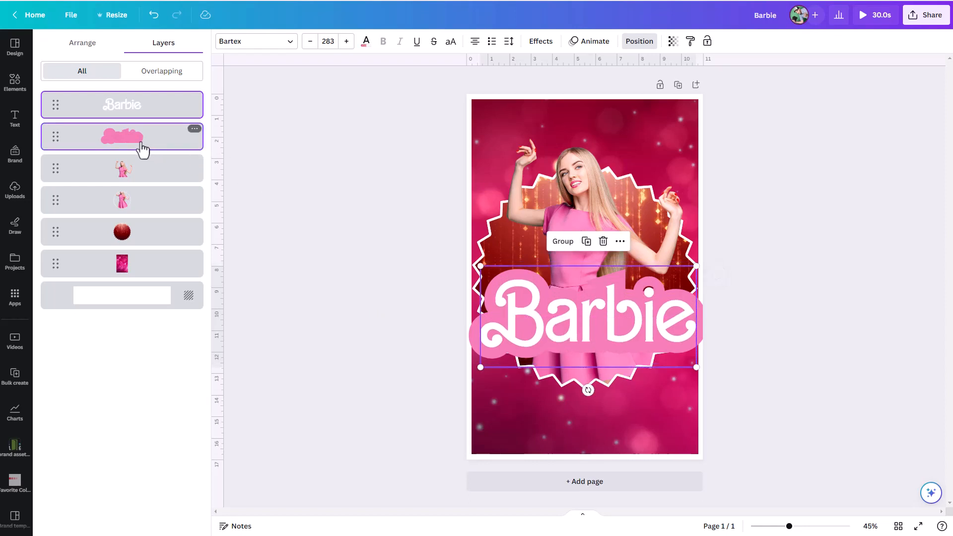
pyautogui.click(563, 241)
pyautogui.moveTo(695, 266); pyautogui.dragTo(660, 287)
pyautogui.moveTo(618, 319)
pyautogui.mouseDown()
pyautogui.moveTo(631, 263)
pyautogui.moveTo(624, 306)
pyautogui.mouseUp()
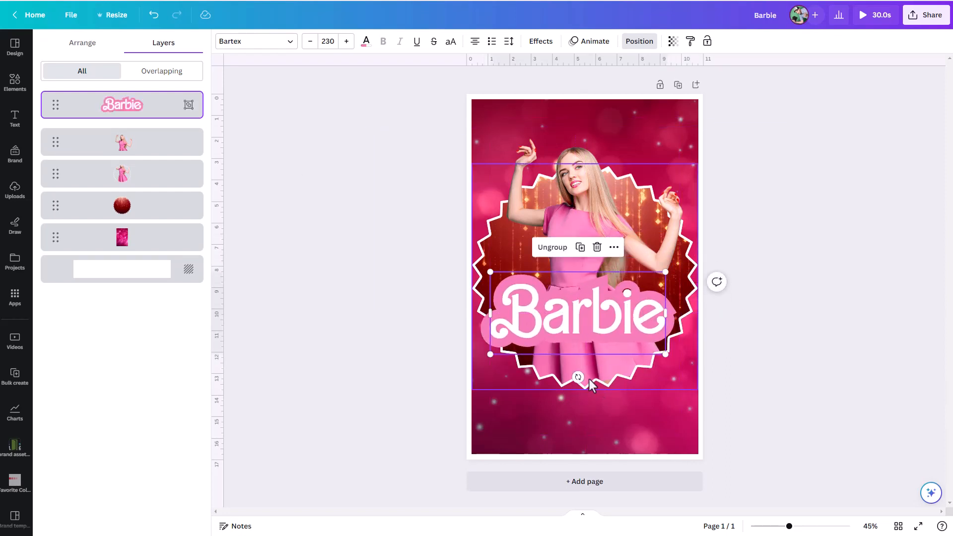
# Tilt the grouped Barbie title slightly counter-clockwise and enlarge it to font size 268 across the zigzag frame.
pyautogui.moveTo(578, 377); pyautogui.dragTo(595, 380)
pyautogui.moveTo(660, 259); pyautogui.dragTo(681, 239)
pyautogui.moveTo(642, 272); pyautogui.dragTo(640, 276)
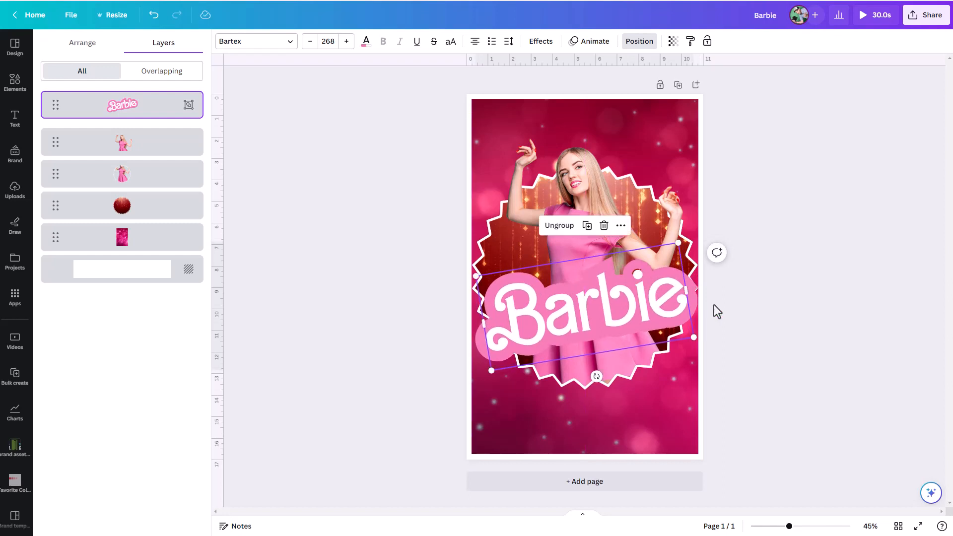
pyautogui.press('Escape')
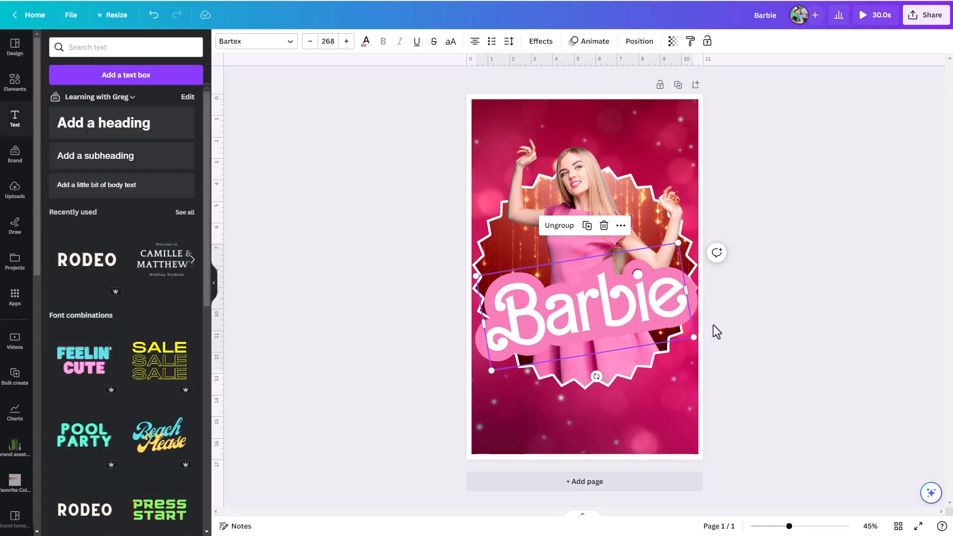
pyautogui.click(763, 237)
pyautogui.click(623, 307)
pyautogui.click(763, 249)
pyautogui.click(641, 282)
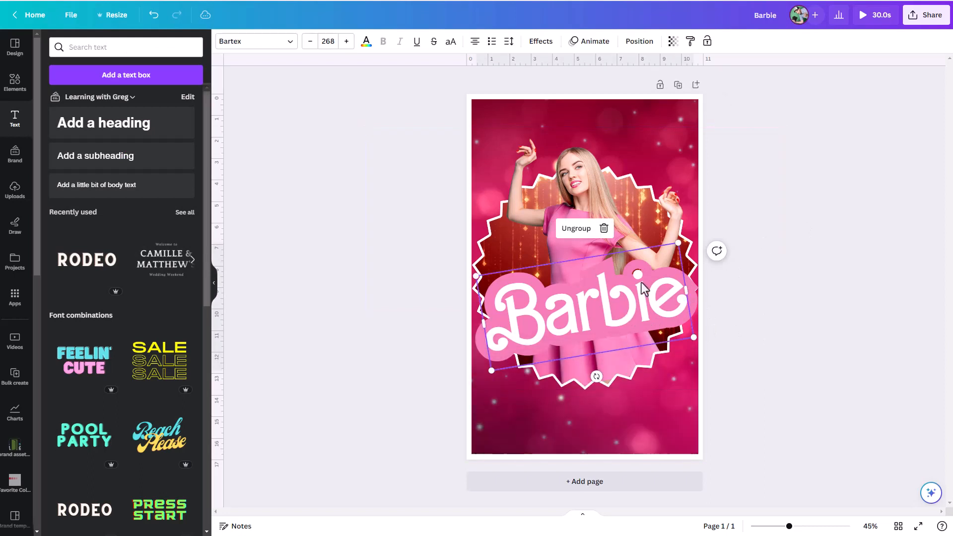
pyautogui.click(784, 236)
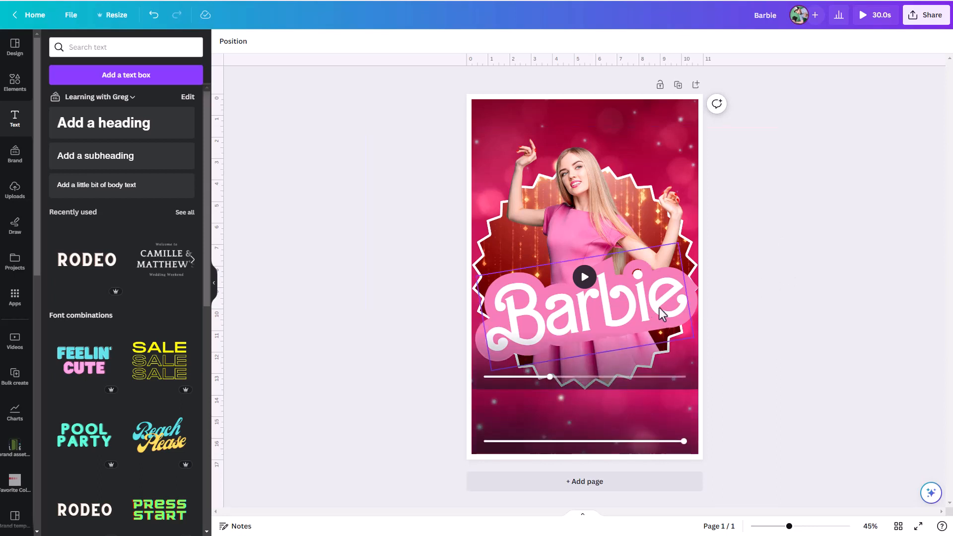
# Ungroup the Barbie title and duplicate its white text layer.
pyautogui.click(581, 318)
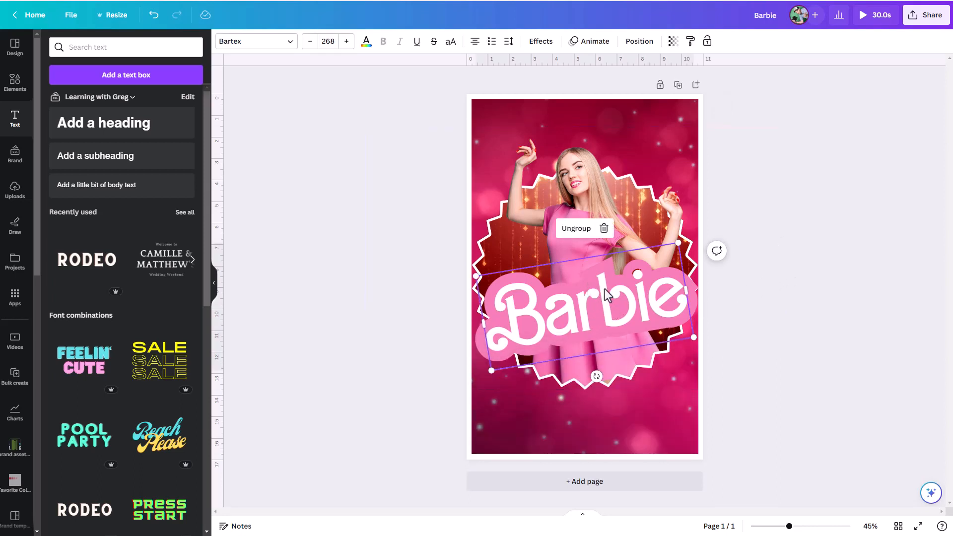
pyautogui.click(575, 228)
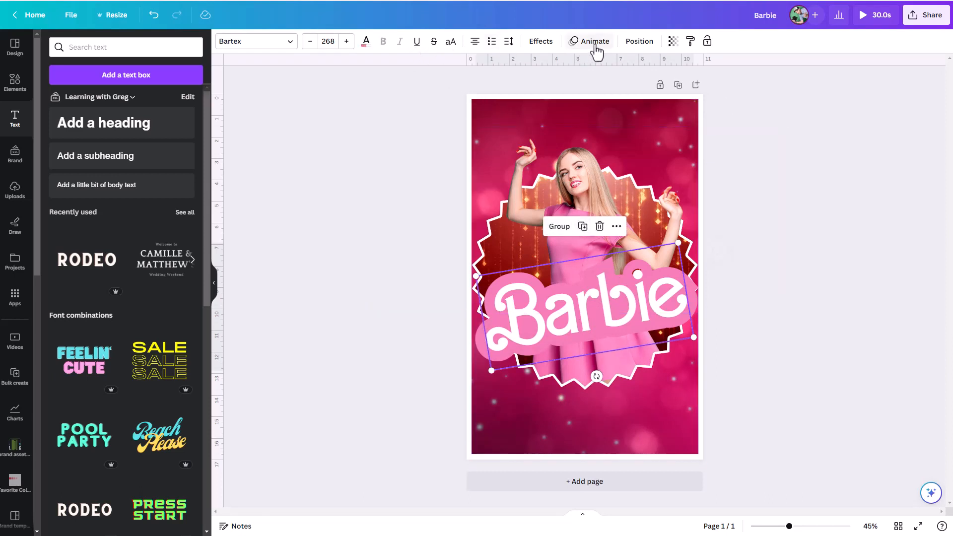
pyautogui.click(635, 44)
pyautogui.click(134, 115)
pyautogui.rightClick(135, 115)
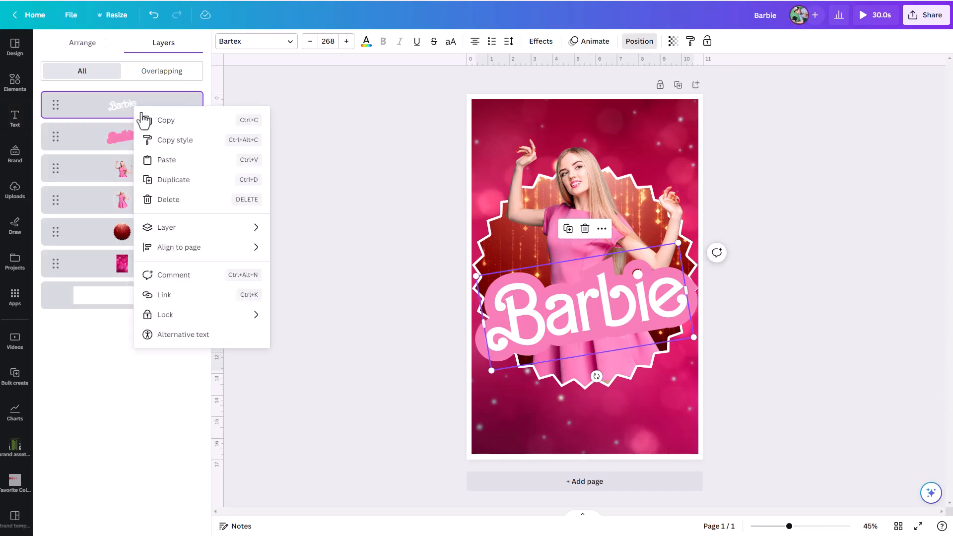
pyautogui.click(179, 179)
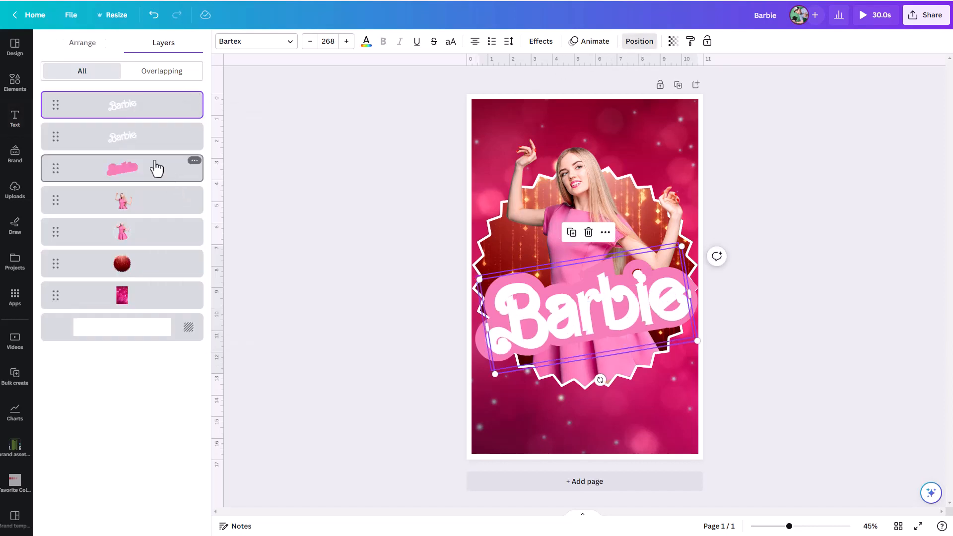
# Recolour the lower white Barbie title to the dark pink #D82578 as a shadow behind the top copy.
pyautogui.click(123, 142)
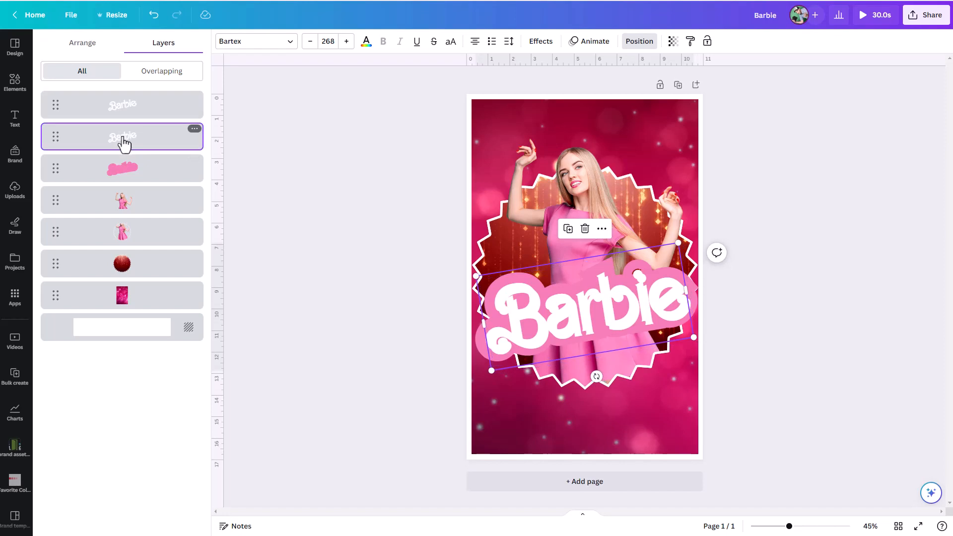
pyautogui.click(366, 42)
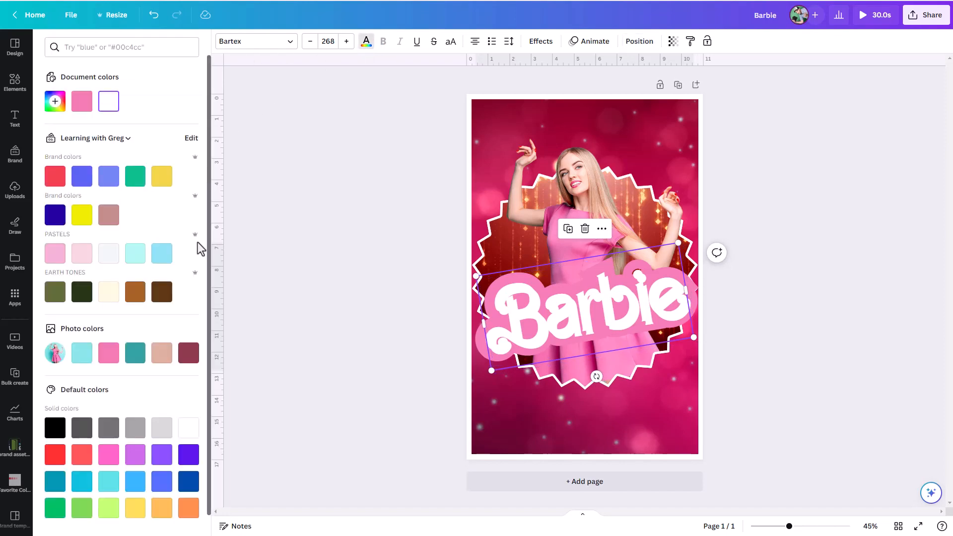
pyautogui.click(82, 297)
pyautogui.click(107, 453)
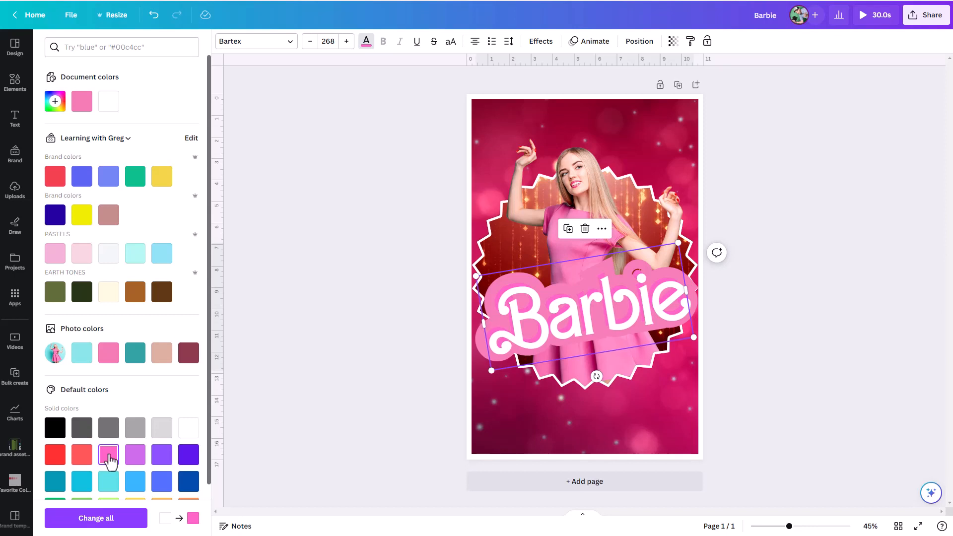
pyautogui.click(78, 105)
pyautogui.click(79, 105)
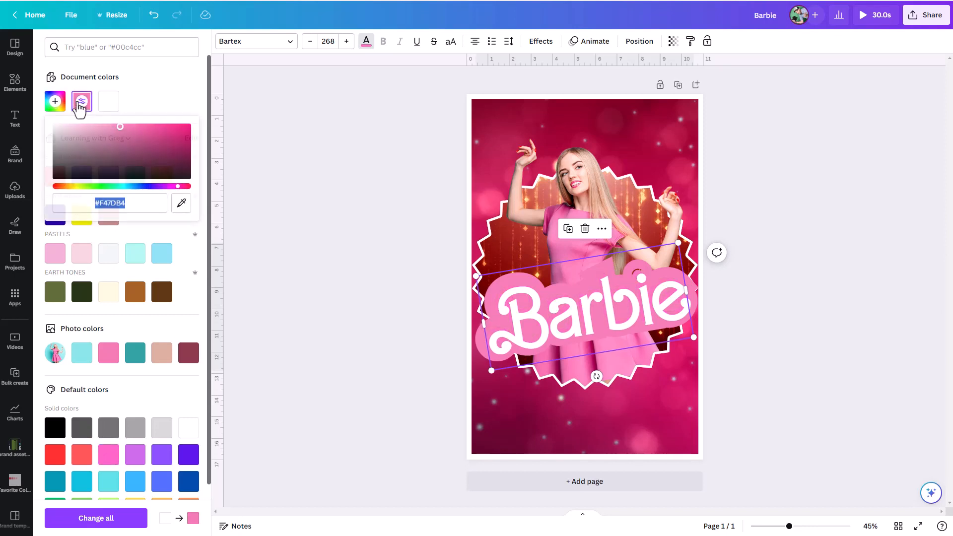
pyautogui.moveTo(119, 127); pyautogui.dragTo(167, 132)
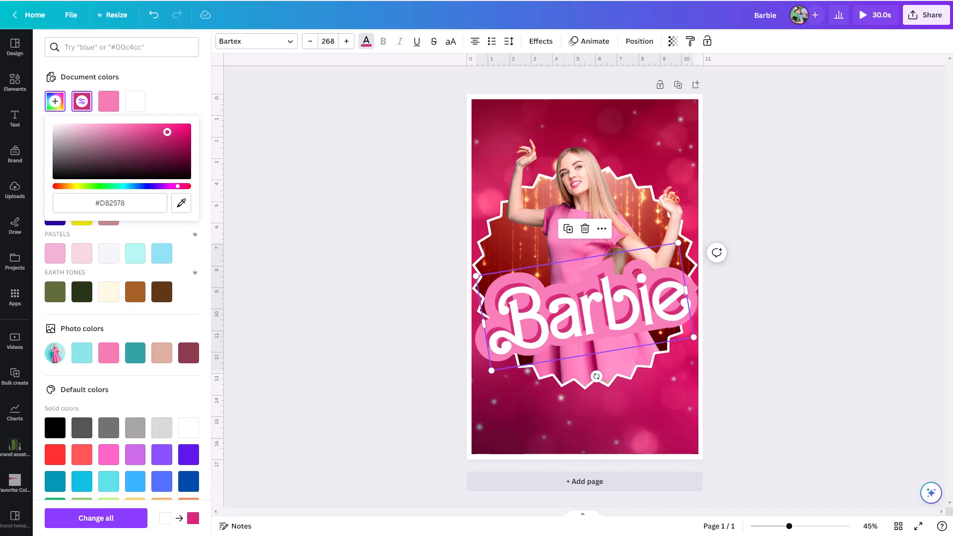
pyautogui.click(803, 233)
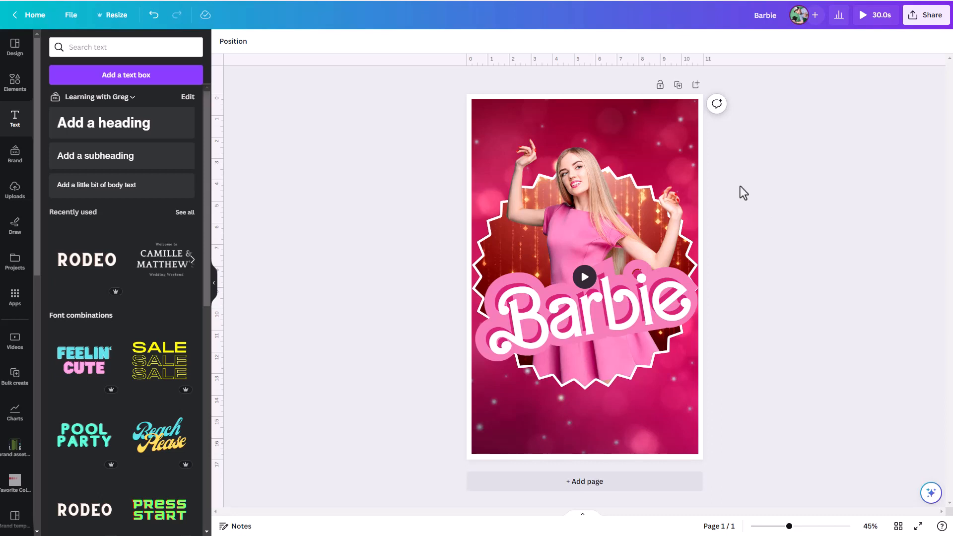
# Set the transparency of the dark pink Barbie title to 95.
pyautogui.click(245, 43)
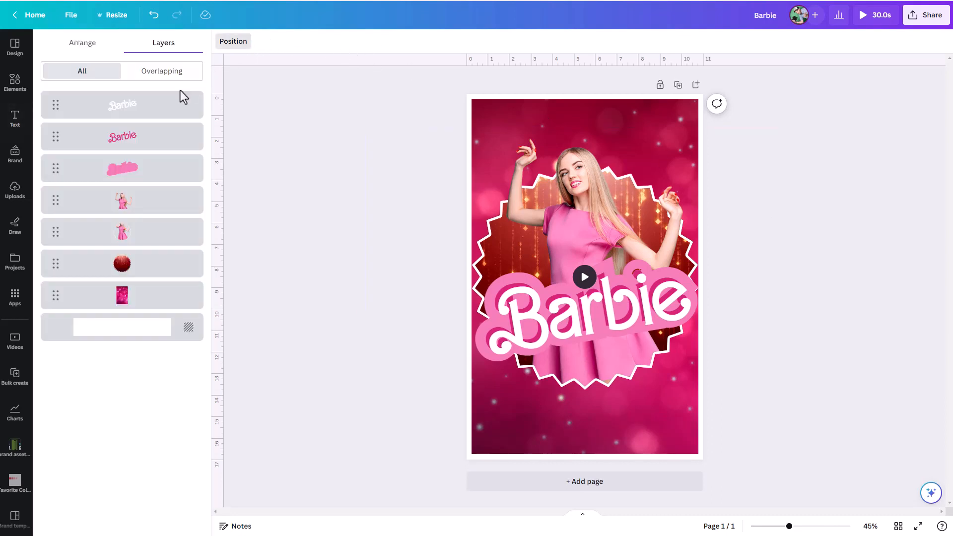
pyautogui.click(147, 145)
pyautogui.click(672, 41)
pyautogui.moveTo(662, 80)
pyautogui.mouseDown()
pyautogui.moveTo(580, 81)
pyautogui.moveTo(668, 82)
pyautogui.mouseUp()
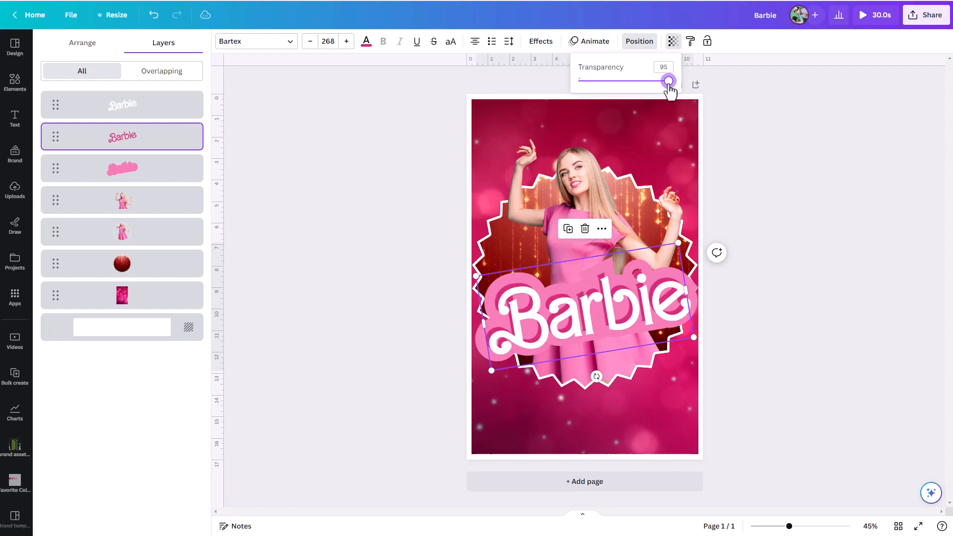
pyautogui.press('Escape')
pyautogui.press('Escape')
pyautogui.press('Escape')
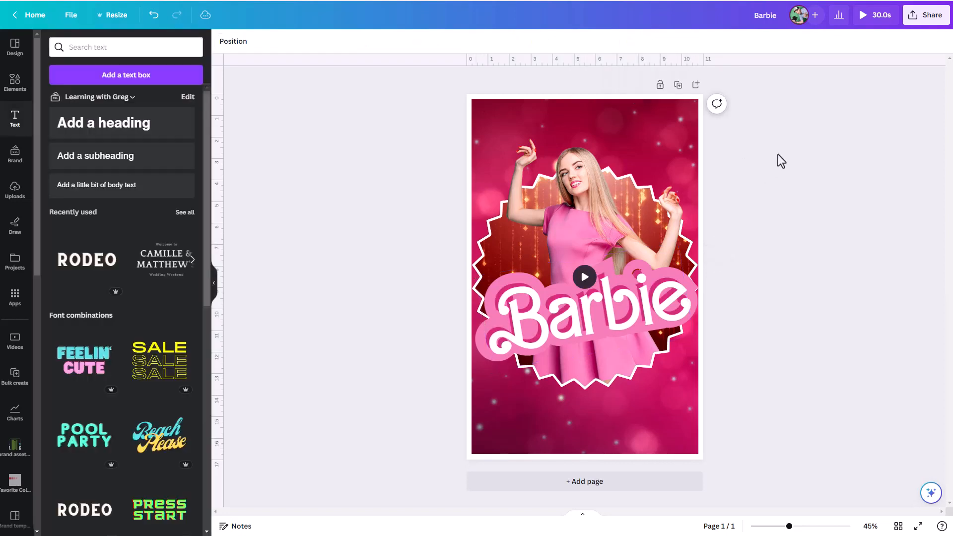
# Group the white, dark pink and outlined Barbie titles and move the group slightly lower on the poster.
pyautogui.click(234, 43)
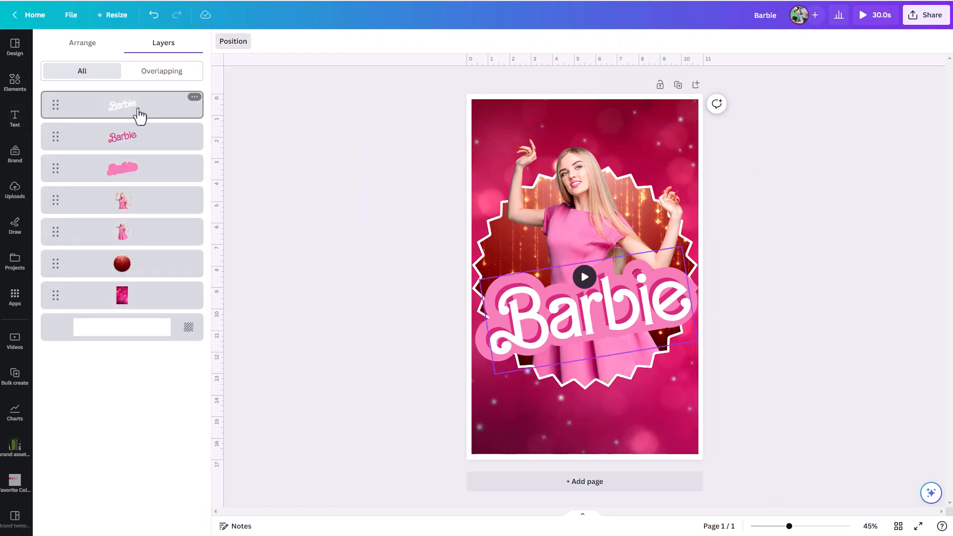
pyautogui.click(135, 115)
pyautogui.keyDown('shift'); pyautogui.click(132, 154); pyautogui.keyUp('shift')
pyautogui.keyDown('shift'); pyautogui.click(132, 177); pyautogui.keyUp('shift')
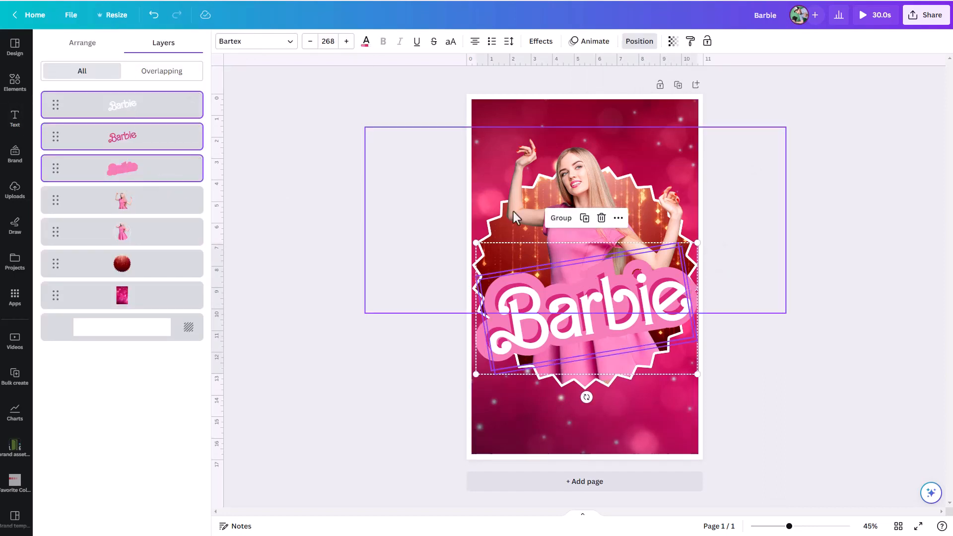
pyautogui.click(560, 217)
pyautogui.moveTo(610, 309)
pyautogui.mouseDown()
pyautogui.moveTo(615, 260)
pyautogui.moveTo(565, 260)
pyautogui.moveTo(610, 318)
pyautogui.mouseUp()
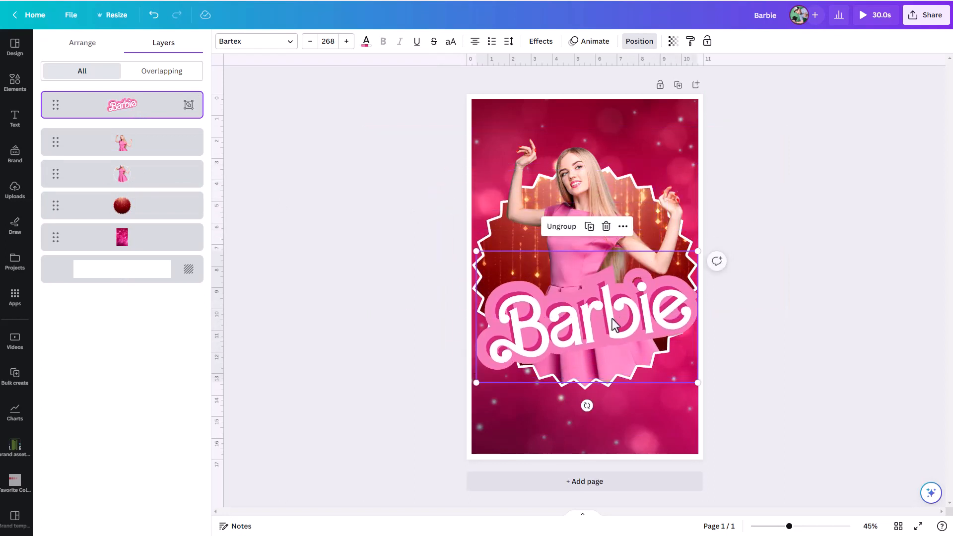
pyautogui.press('t')
pyautogui.moveTo(667, 325); pyautogui.dragTo(663, 329)
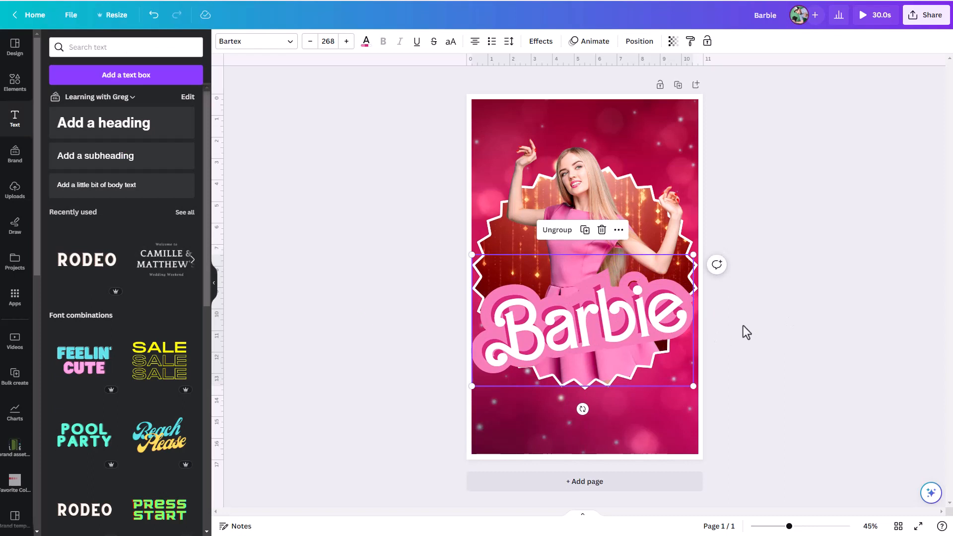
pyautogui.click(657, 328)
pyautogui.click(841, 310)
pyautogui.click(630, 322)
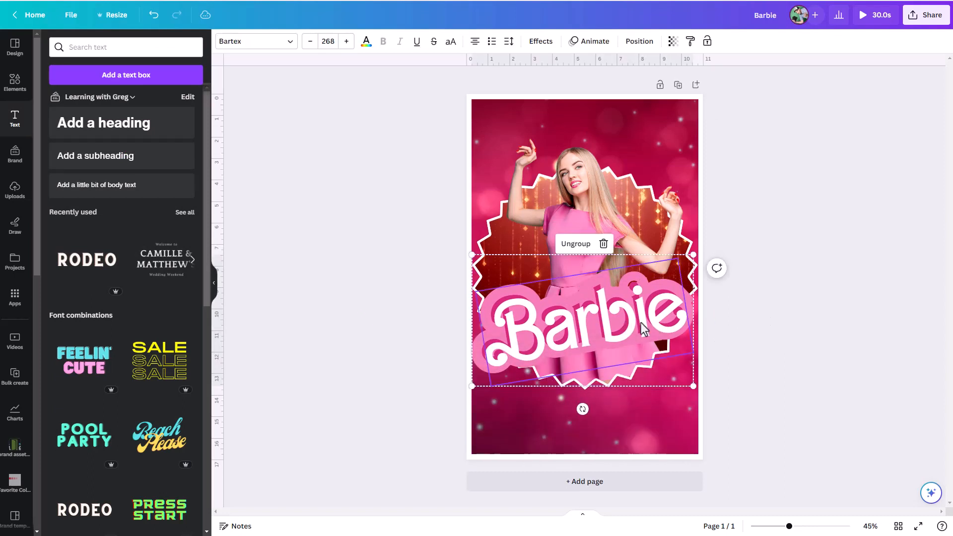
pyautogui.click(790, 343)
pyautogui.click(680, 329)
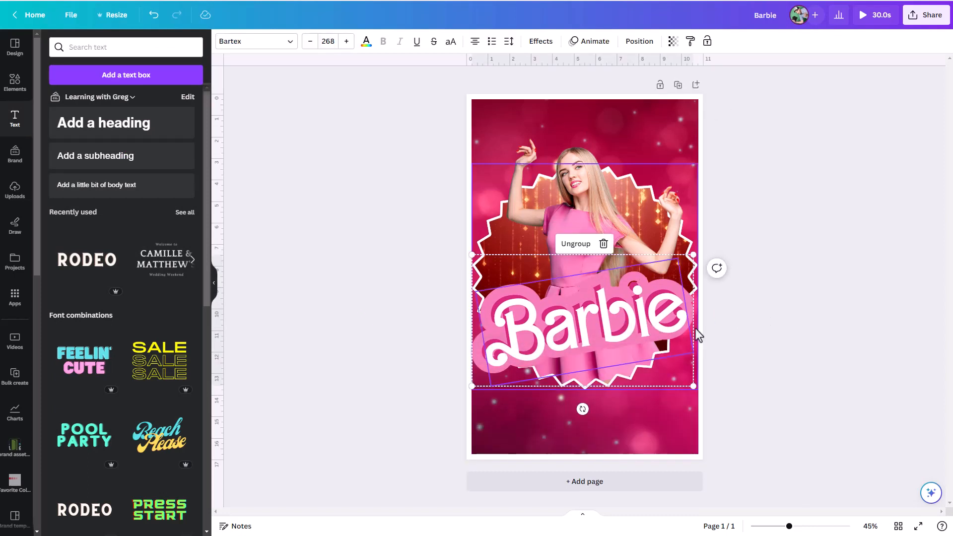
pyautogui.click(760, 219)
# Nudge the grouped Barbie title sideways until it is horizontally centred on the poster.
pyautogui.click(683, 273)
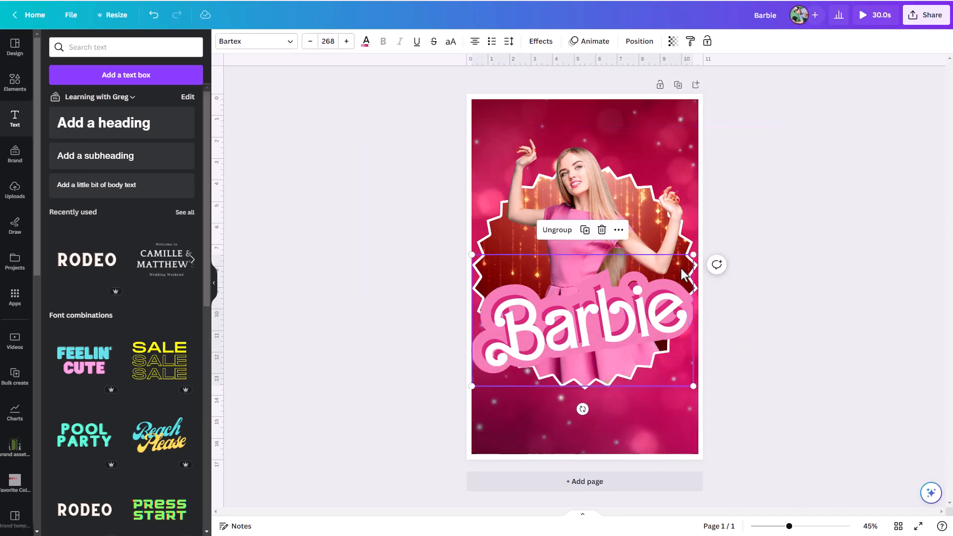
pyautogui.click(676, 280)
pyautogui.press('Right')
pyautogui.press('Right')
pyautogui.press('Right')
pyautogui.press('Right')
pyautogui.press('Right')
pyautogui.press('Right')
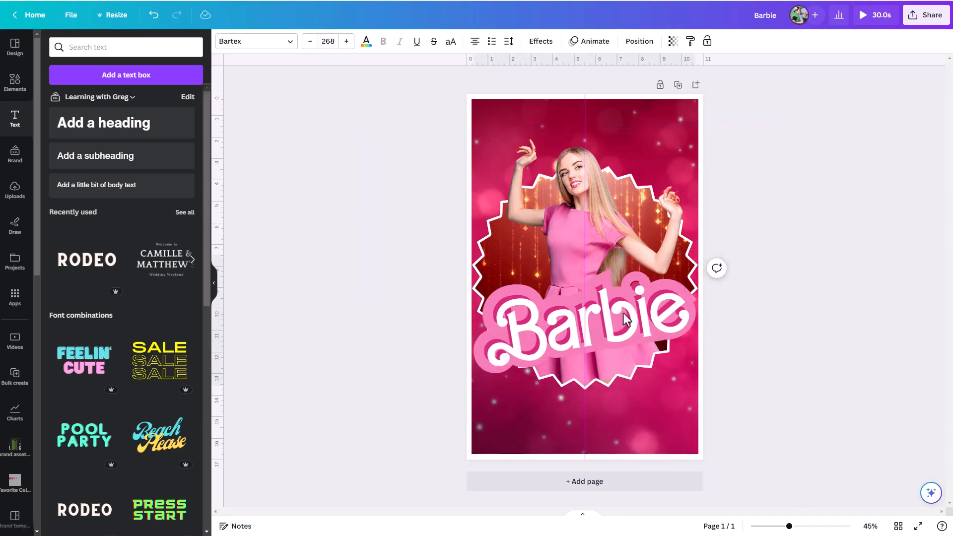
pyautogui.press('Left')
pyautogui.press('Left')
pyautogui.press('Left')
pyautogui.press('Left')
pyautogui.moveTo(650, 317); pyautogui.dragTo(649, 318)
pyautogui.press('Right')
pyautogui.press('Right')
pyautogui.press('Right')
pyautogui.press('Right')
pyautogui.press('Right')
pyautogui.press('Right')
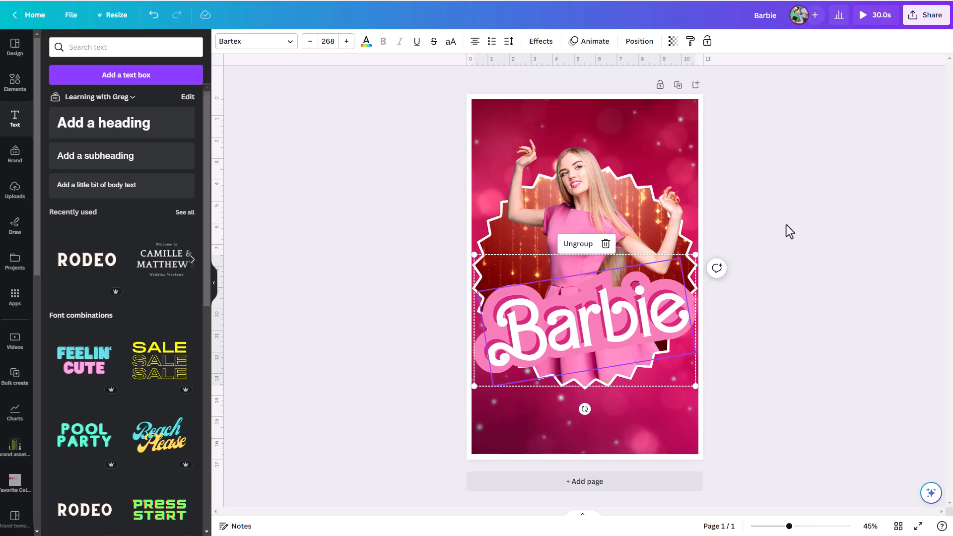
pyautogui.click(786, 224)
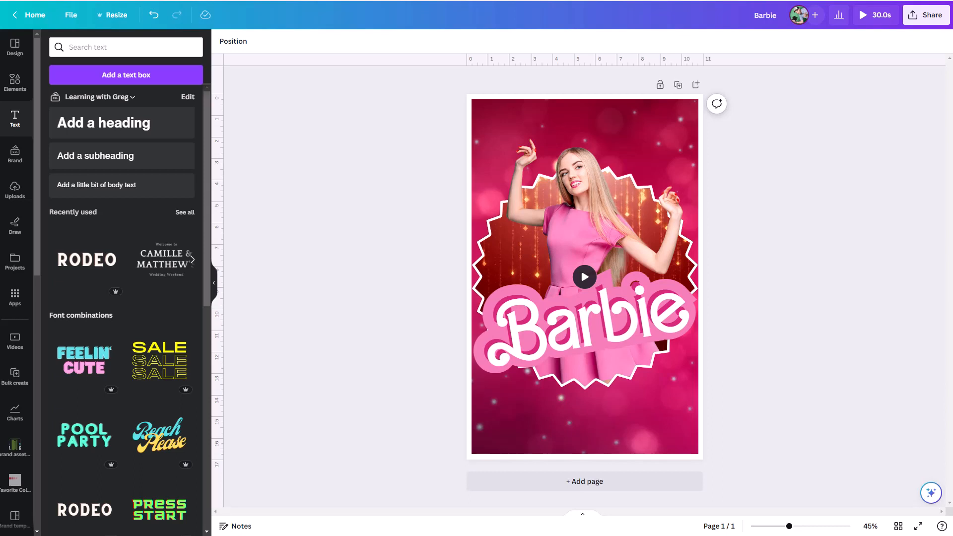
# Add the text "Made in Canva" above the woman's head, curved, scaled to size 43.9 and coloured white.
pyautogui.write('tMade in Canva')
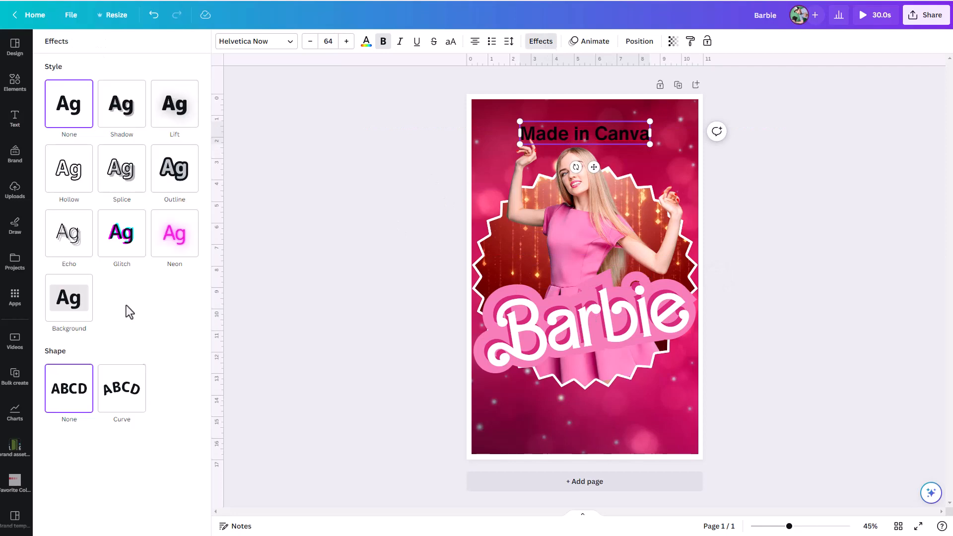
pyautogui.click(122, 388)
pyautogui.moveTo(646, 121); pyautogui.dragTo(624, 117)
pyautogui.click(366, 41)
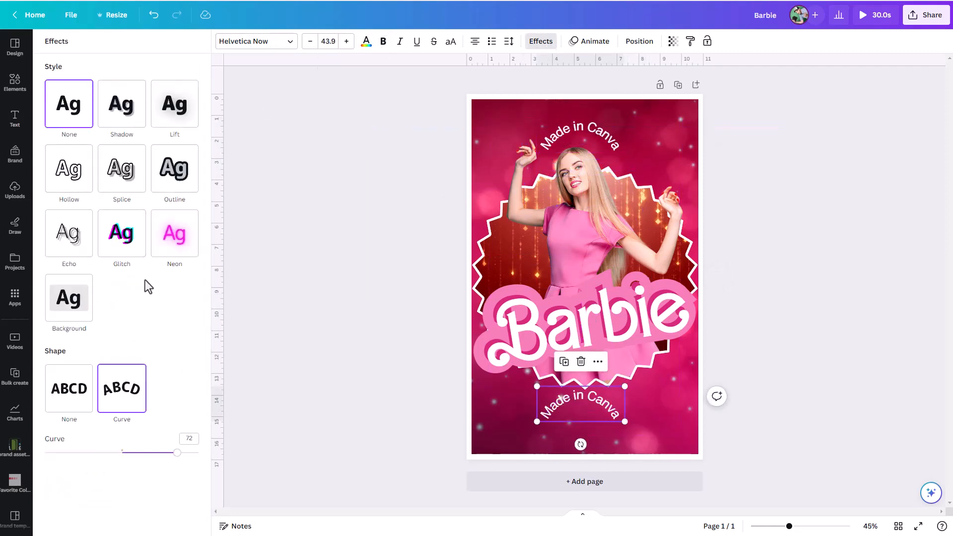
# Place a copy of the "Made in Canva" text below the zigzag frame and make it read "only in theaters" without a curve.
pyautogui.doubleClick(585, 395)
pyautogui.write('O')
pyautogui.press('BackSpace')
pyautogui.write('only in theaters')
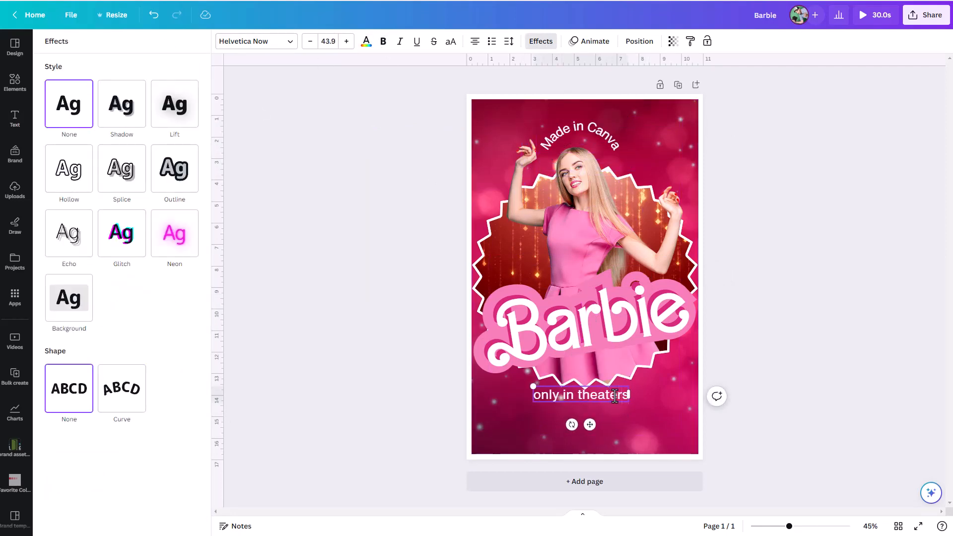
# Duplicate the "only in theaters" line below itself, change the copy to "July 2023" and set its font to Bartex Regular.
pyautogui.tripleClick(606, 410)
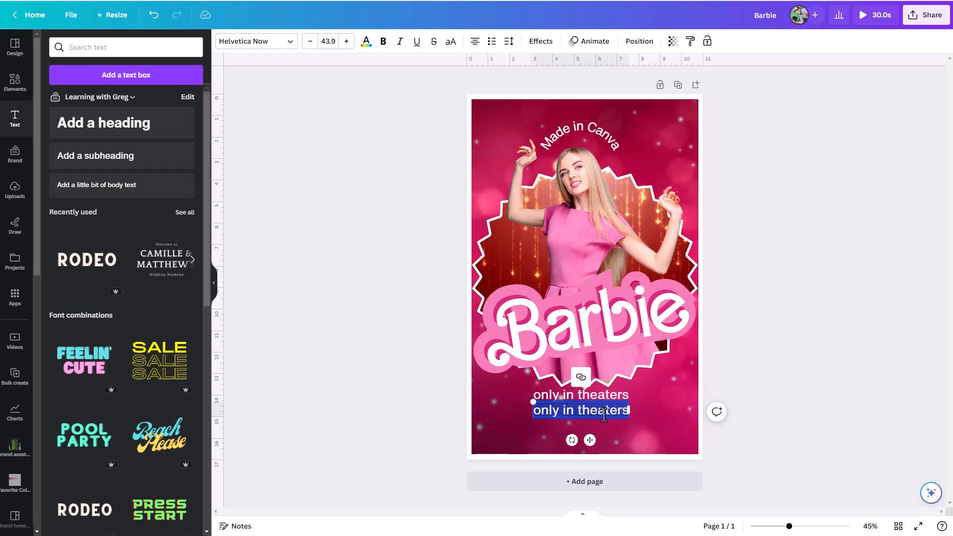
pyautogui.write('July 2023')
pyautogui.click(346, 41)
pyautogui.click(256, 41)
pyautogui.click(85, 127)
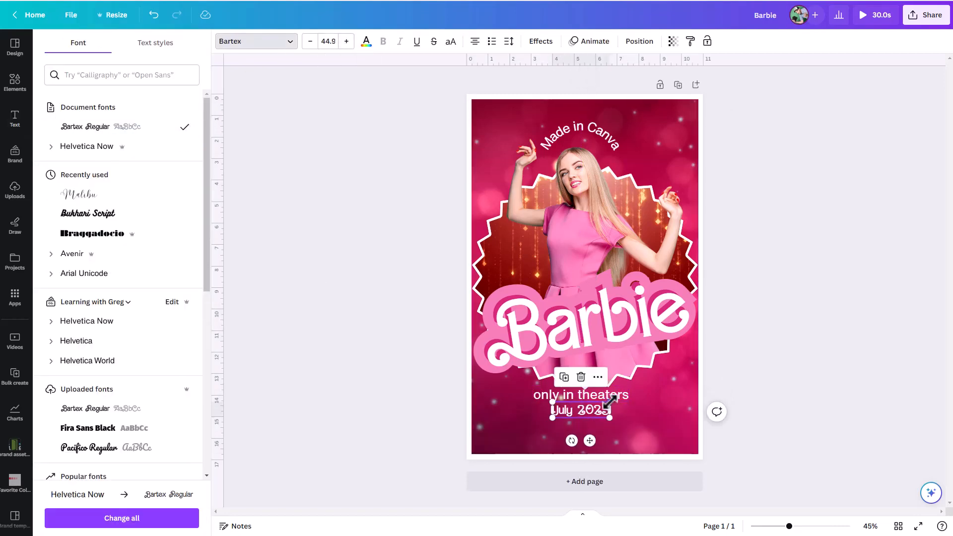
# Enlarge "July 2023" to the width of "only in theaters", stack the two lines closely and colour the date pink.
pyautogui.moveTo(611, 416); pyautogui.dragTo(645, 429)
pyautogui.moveTo(598, 417); pyautogui.dragTo(580, 424)
pyautogui.click(619, 393)
pyautogui.moveTo(619, 393); pyautogui.dragTo(619, 404)
pyautogui.click(596, 423)
pyautogui.click(366, 41)
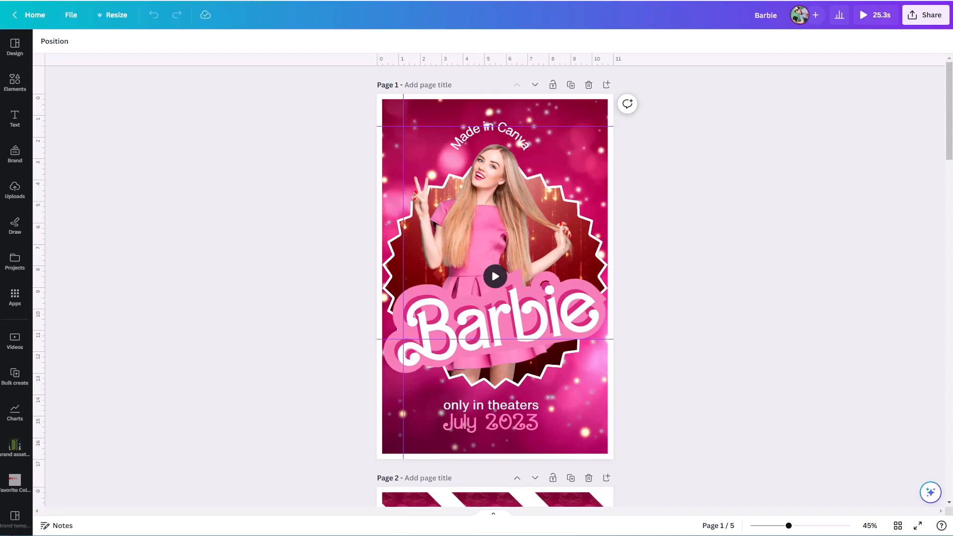
# Preview the finished poster on page 1 in full screen.
pyautogui.moveTo(948, 149); pyautogui.dragTo(948, 104)
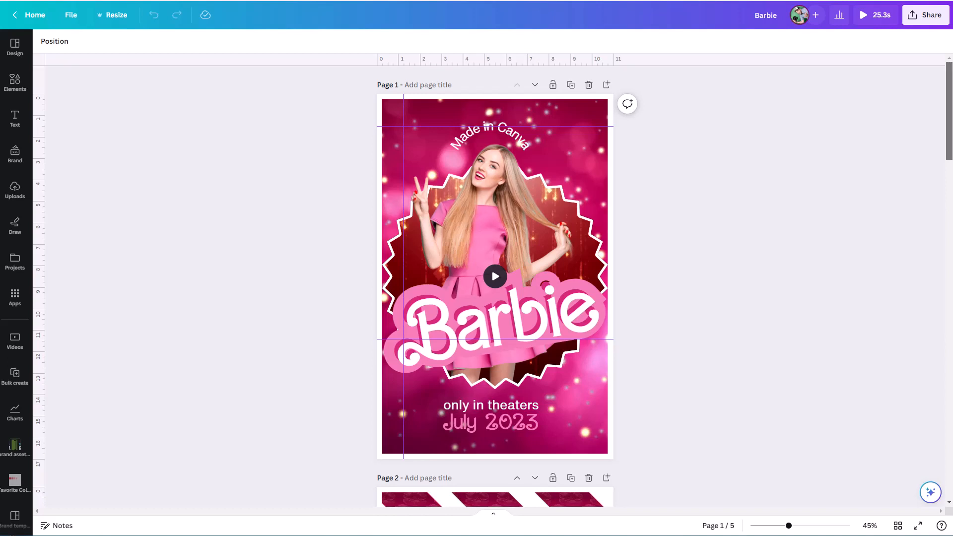
pyautogui.moveTo(638, 140); pyautogui.dragTo(262, 319)
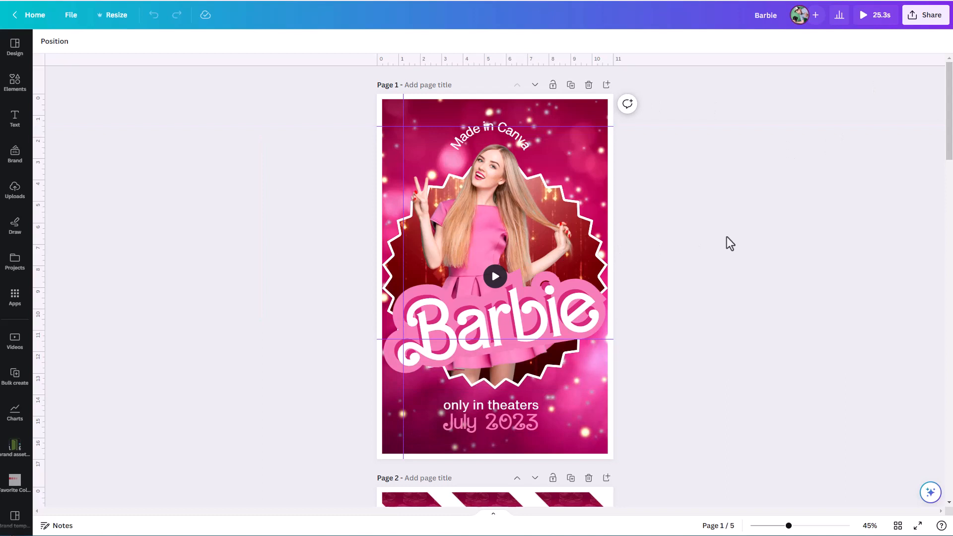
pyautogui.hotkey('ctrl', 'alt', 'p')
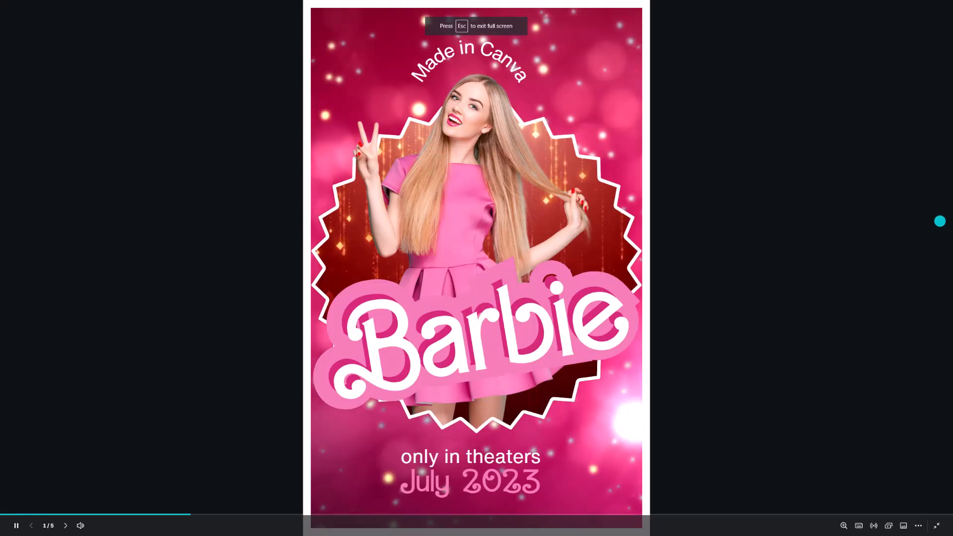
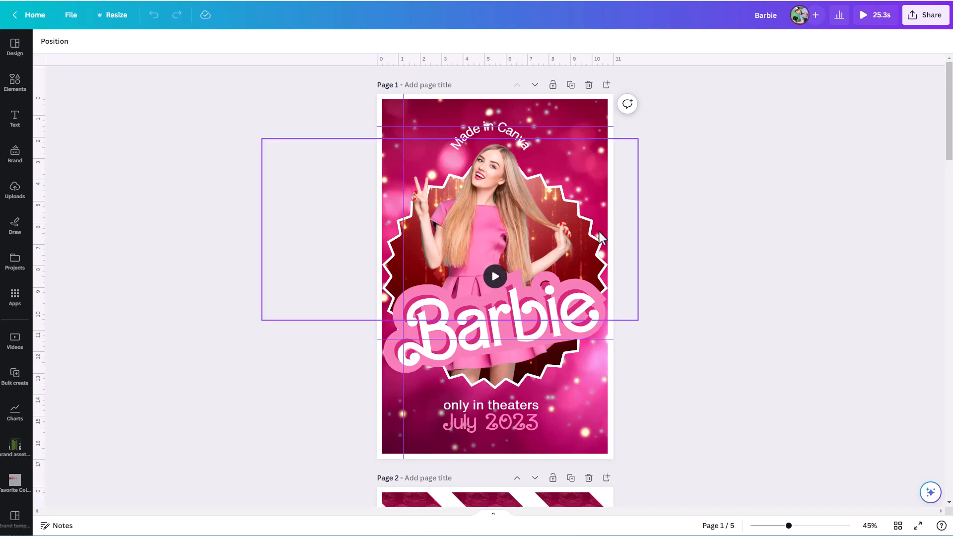
# Look over pages 1 and 2 in the scrolling view and compare it with the page thumbnail view.
pyautogui.scroll(-3, 630, 408)
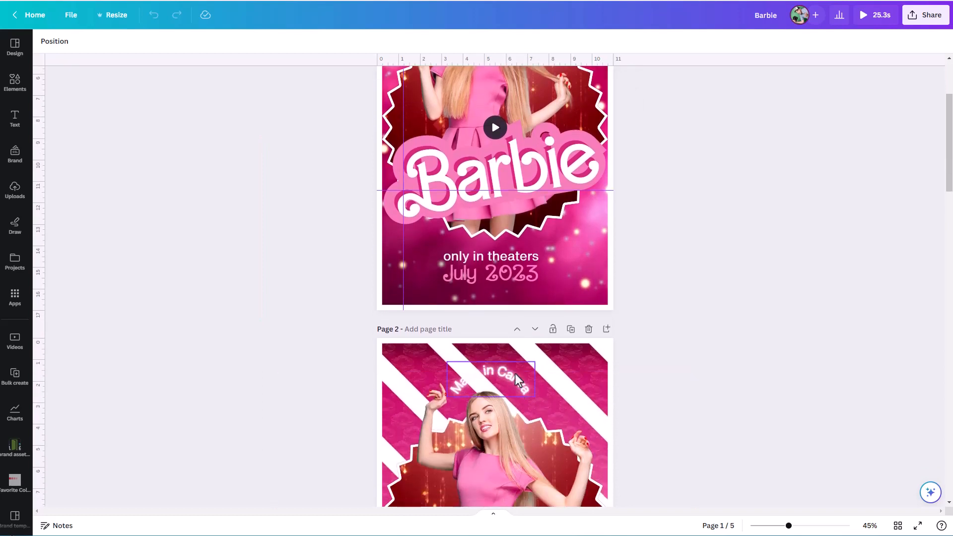
pyautogui.scroll(3, 514, 341)
pyautogui.scroll(1, 653, 355)
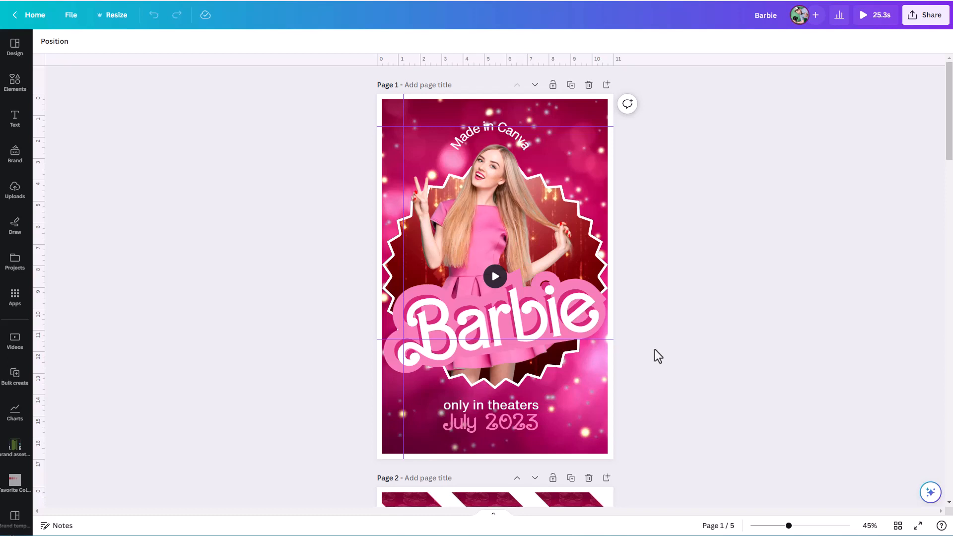
pyautogui.click(496, 519)
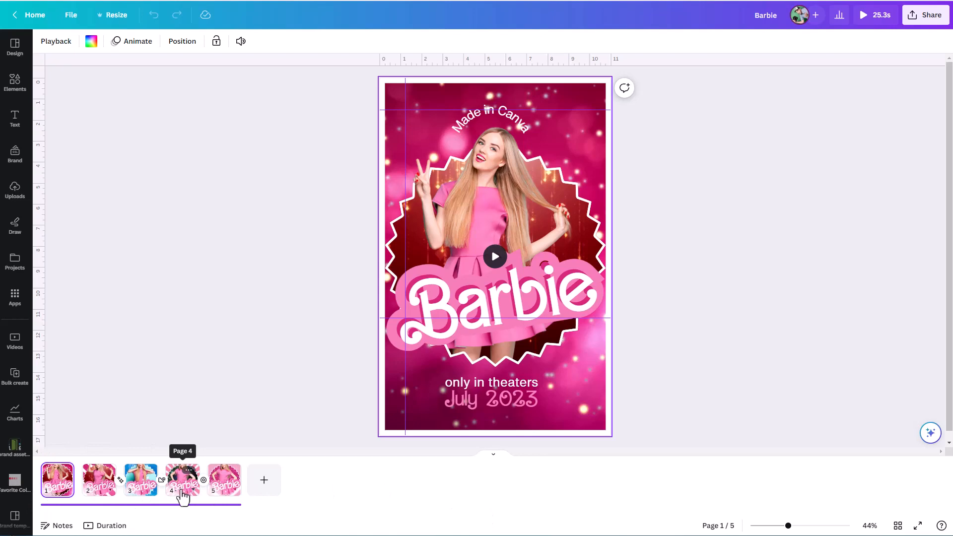
pyautogui.click(494, 459)
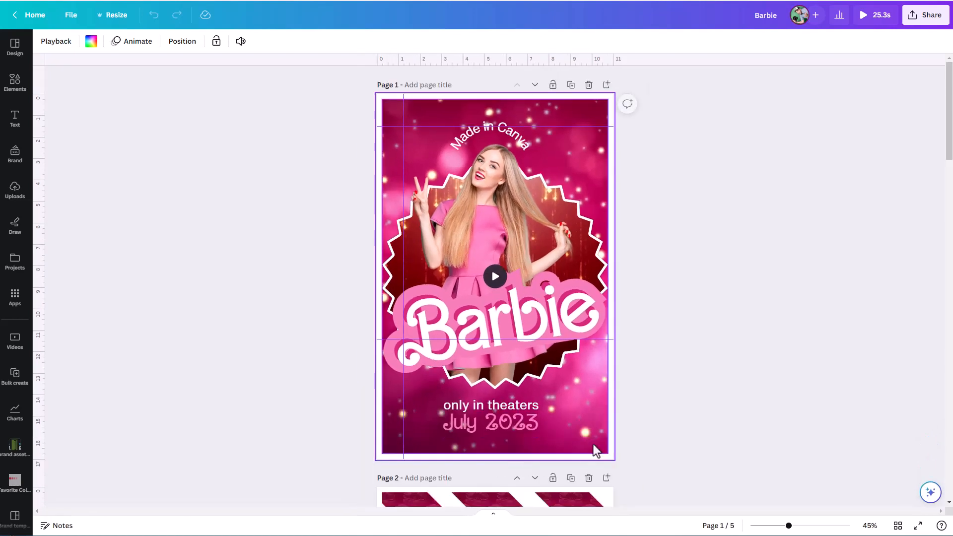
pyautogui.scroll(-4, 668, 397)
pyautogui.scroll(2, 620, 427)
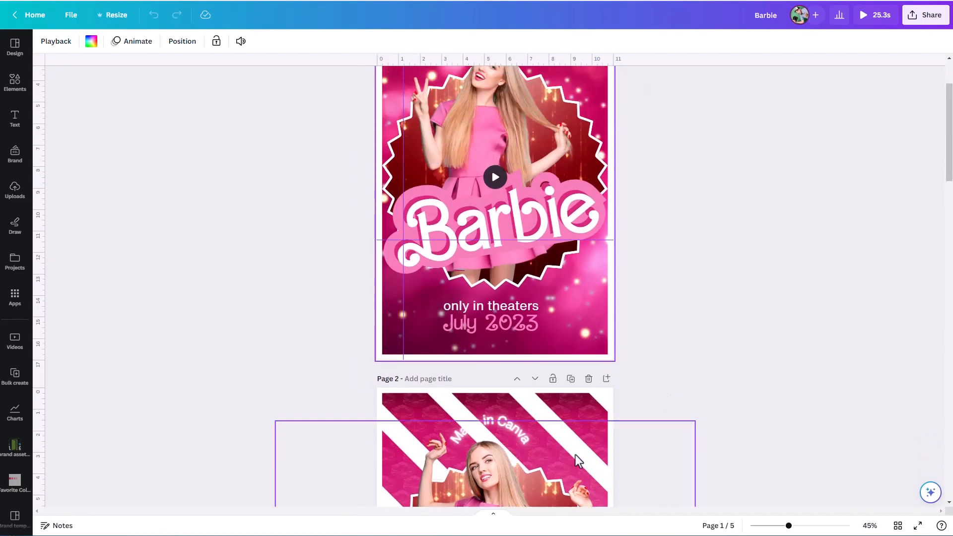
# Show the page thumbnails as a timeline with durations and trim the end of page 1 slightly, to 6.0 s.
pyautogui.click(493, 515)
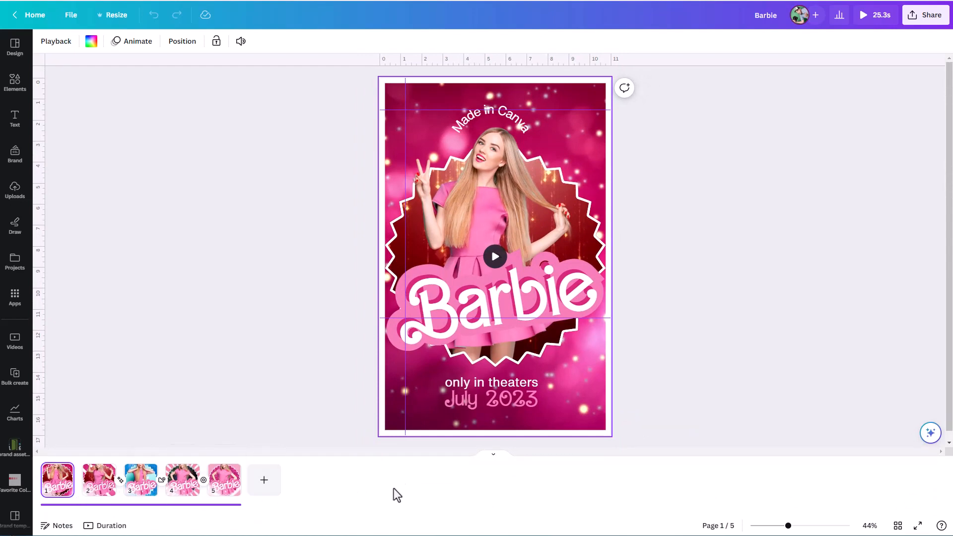
pyautogui.click(111, 526)
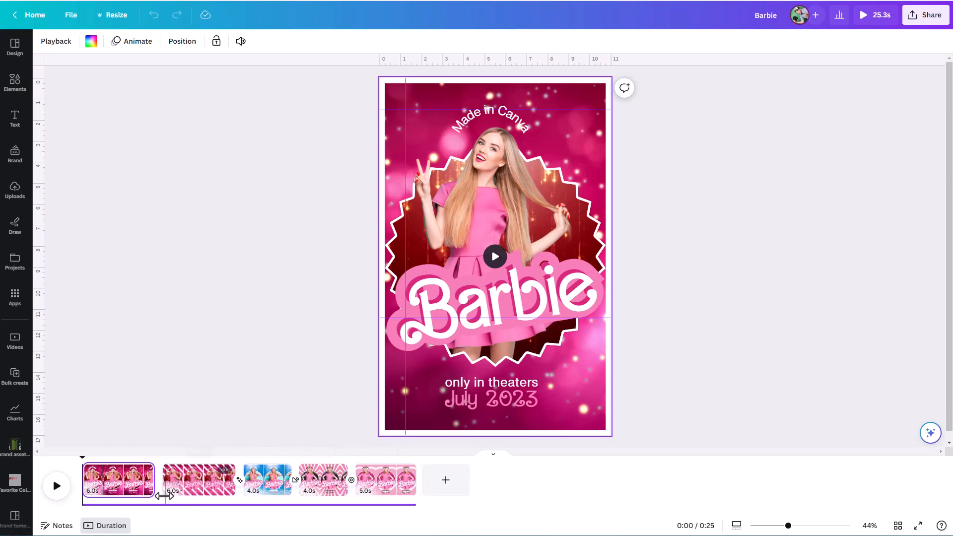
pyautogui.moveTo(156, 494)
pyautogui.mouseDown()
pyautogui.moveTo(272, 501)
pyautogui.moveTo(154, 506)
pyautogui.mouseUp()
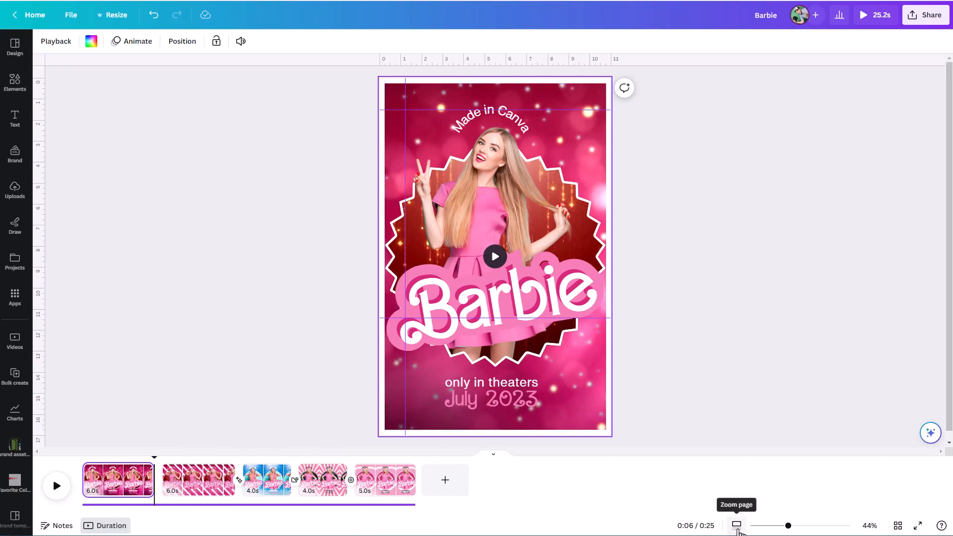
# Switch the zoom control from the page to the timeline thumbnails and set the thumbnail zoom to 127%.
pyautogui.moveTo(787, 526)
pyautogui.mouseDown()
pyautogui.moveTo(799, 526)
pyautogui.moveTo(788, 529)
pyautogui.mouseUp()
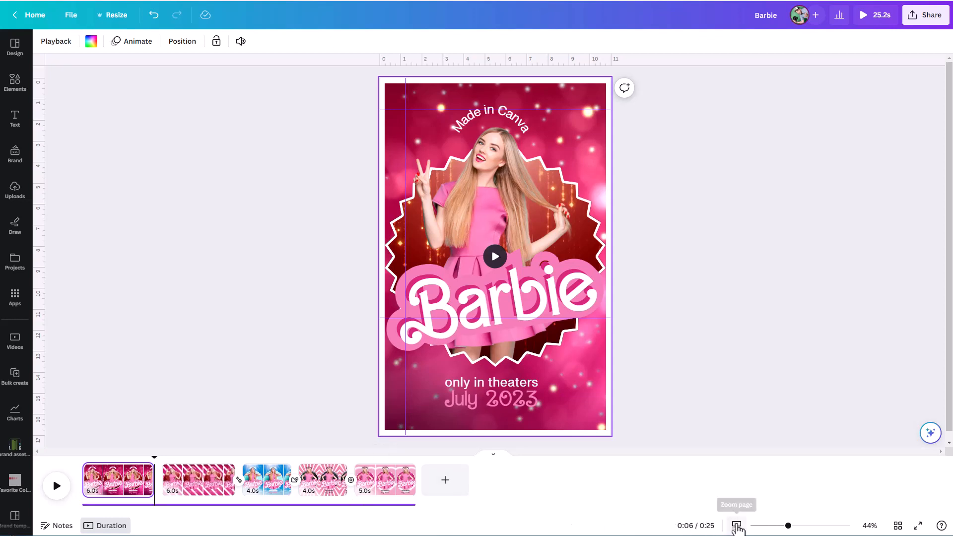
pyautogui.click(737, 526)
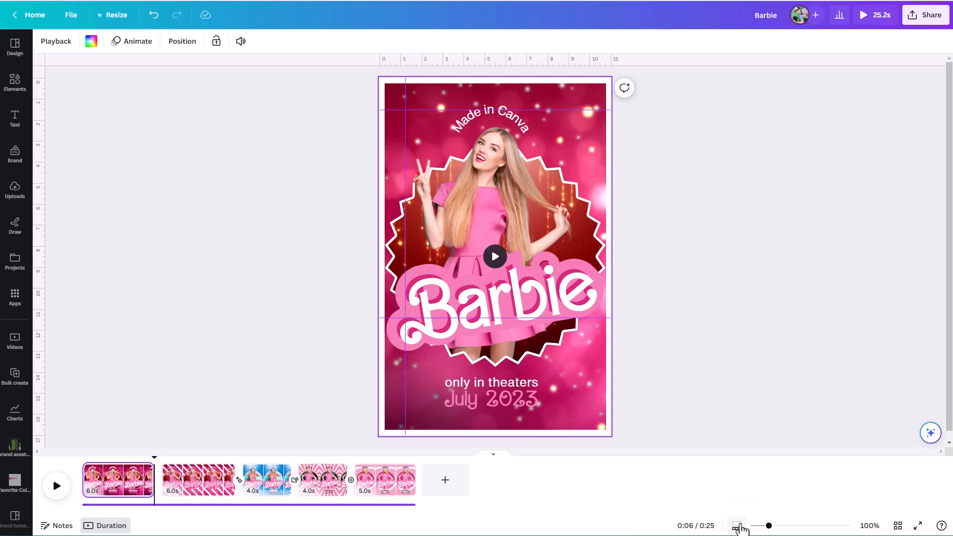
pyautogui.moveTo(768, 526); pyautogui.dragTo(825, 528)
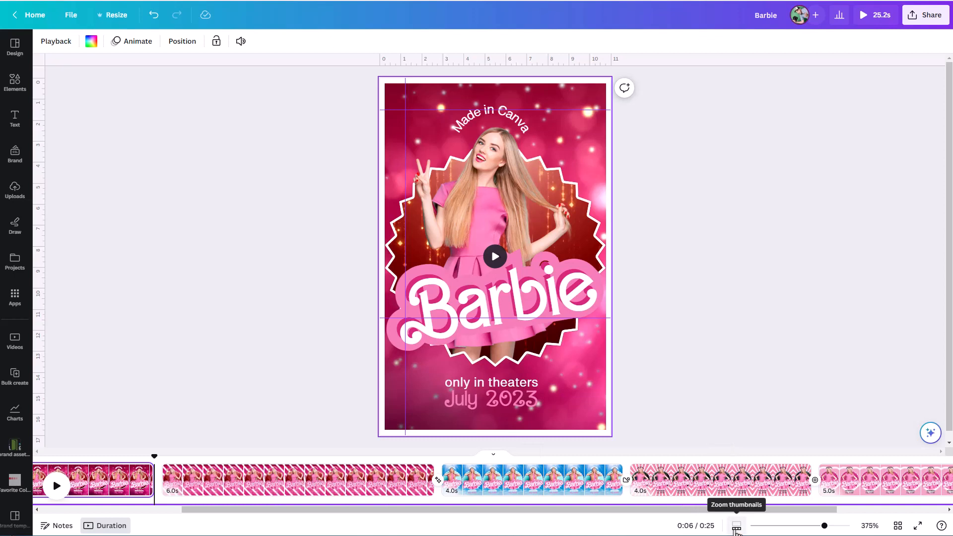
pyautogui.click(736, 526)
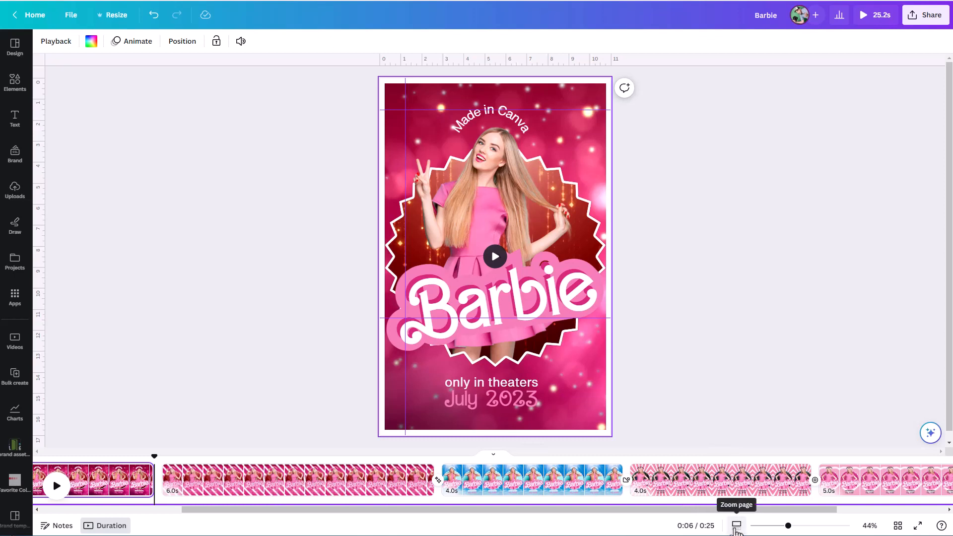
pyautogui.click(736, 527)
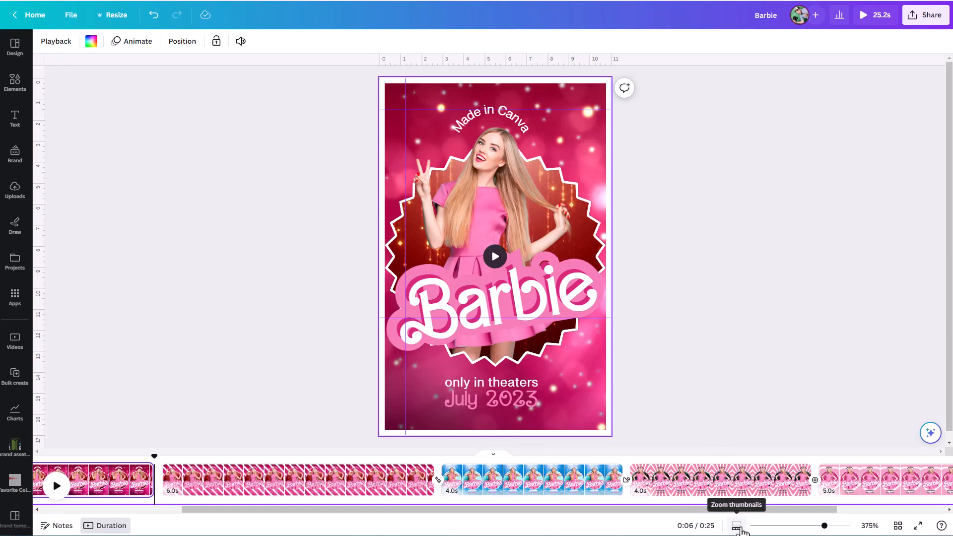
pyautogui.moveTo(826, 527); pyautogui.dragTo(774, 527)
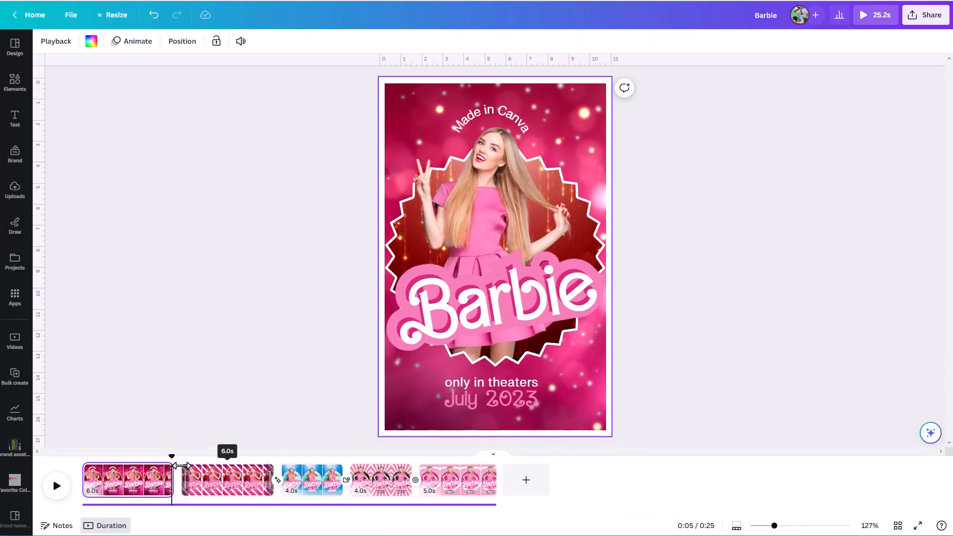
# Play the timeline from the start and scrub through the pages to check their animations and transitions, ending on page 2.
pyautogui.moveTo(172, 453); pyautogui.dragTo(72, 462)
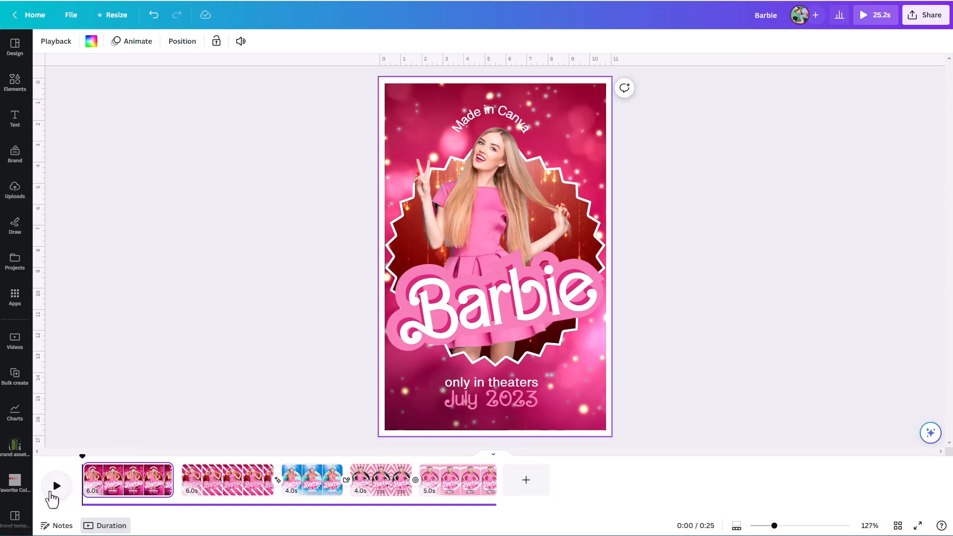
pyautogui.click(55, 488)
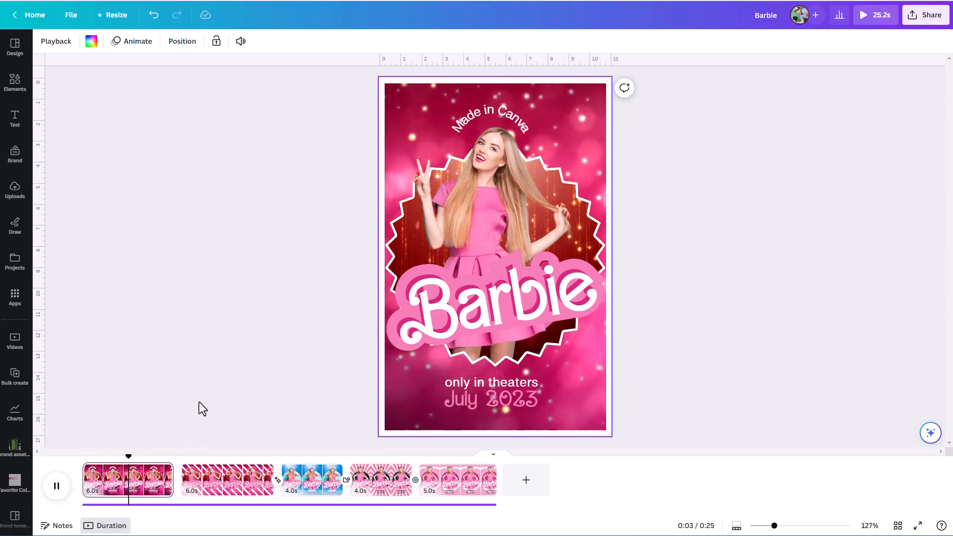
pyautogui.press('space')
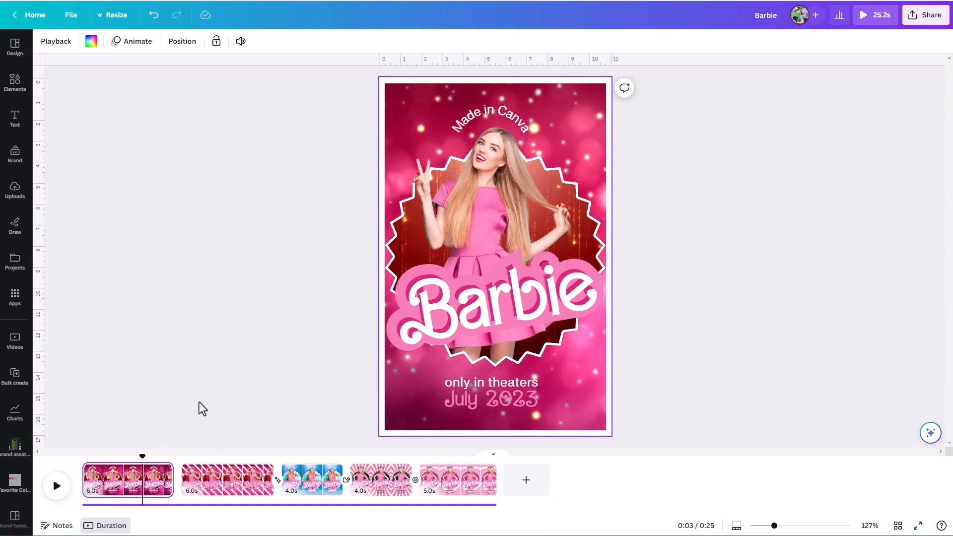
pyautogui.moveTo(142, 457); pyautogui.dragTo(236, 454)
pyautogui.press('space')
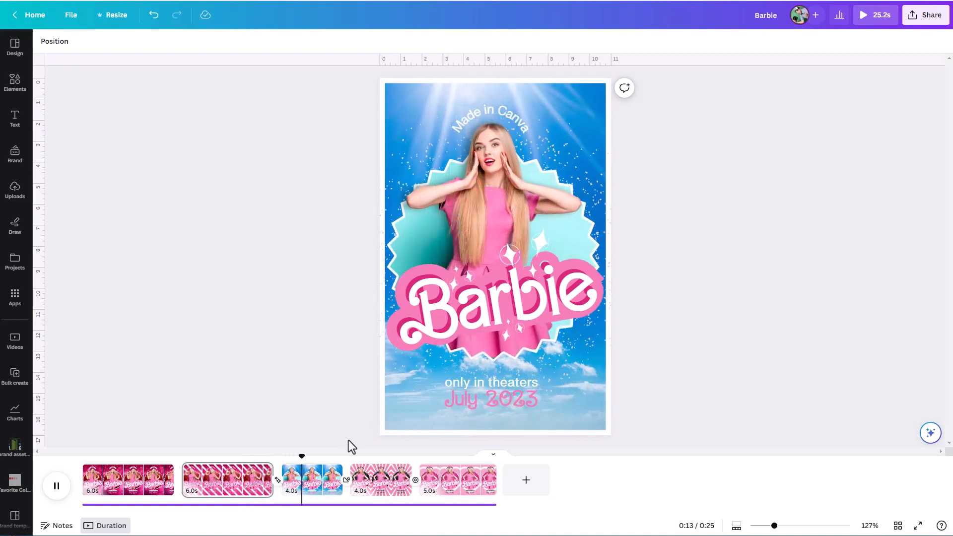
pyautogui.press('space')
pyautogui.moveTo(317, 454); pyautogui.dragTo(351, 456)
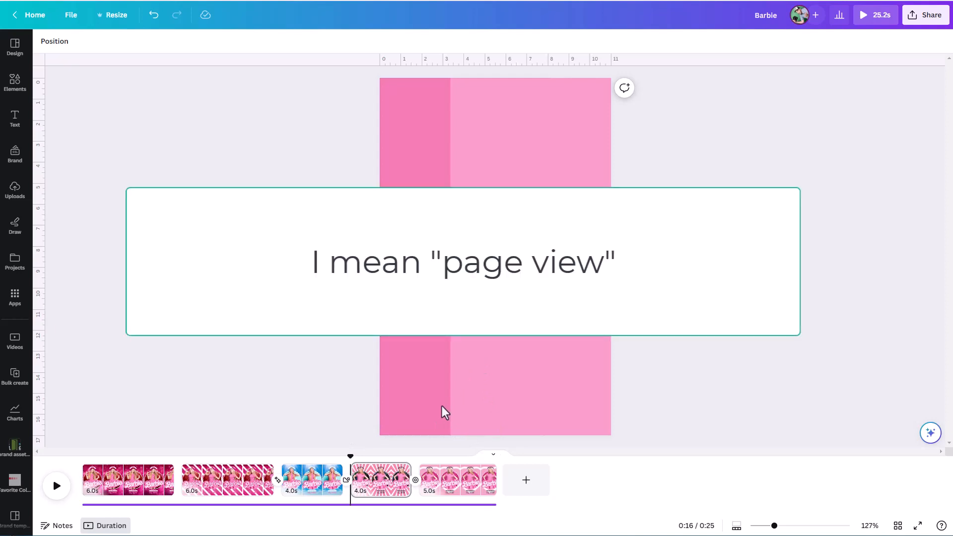
pyautogui.moveTo(351, 454); pyautogui.dragTo(206, 456)
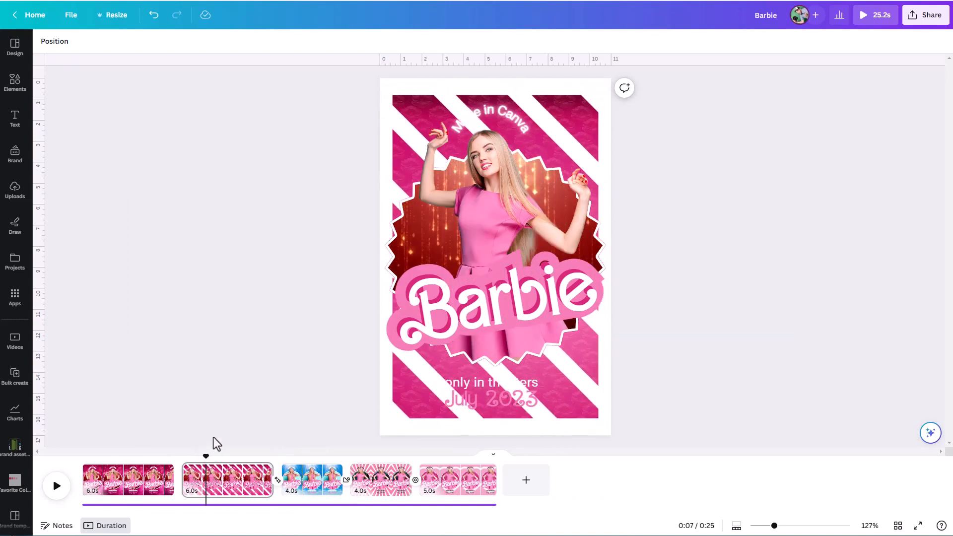
# Select the striped background on page 2 and show the page's layer list.
pyautogui.click(420, 400)
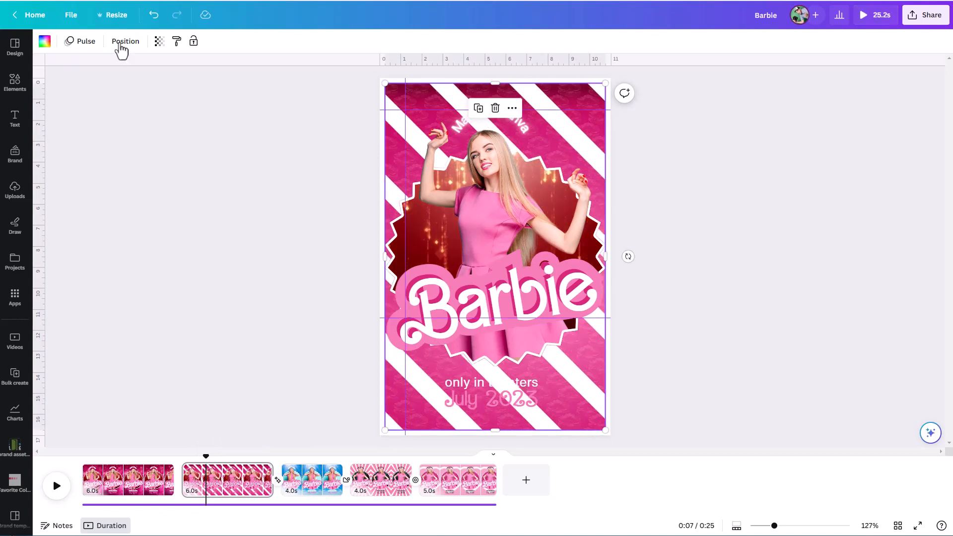
pyautogui.click(123, 42)
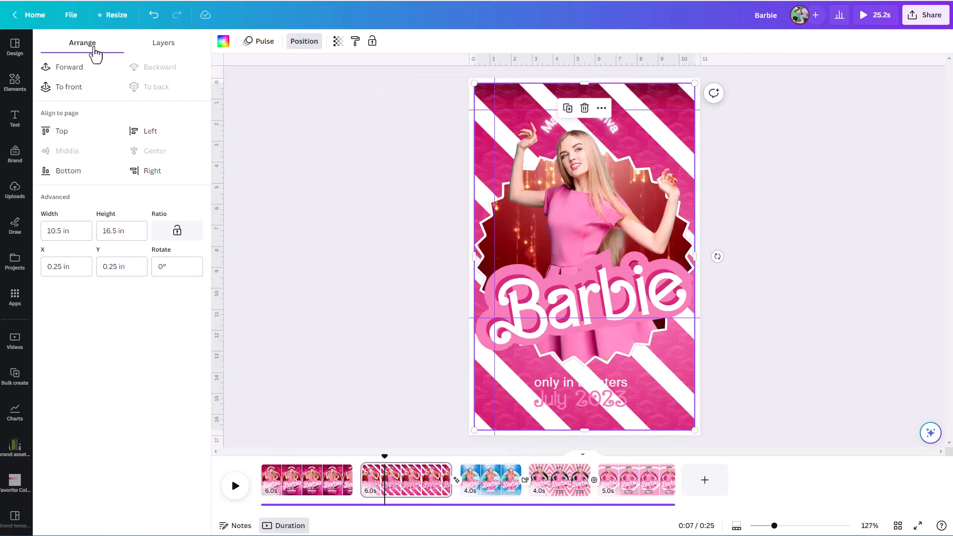
pyautogui.click(160, 45)
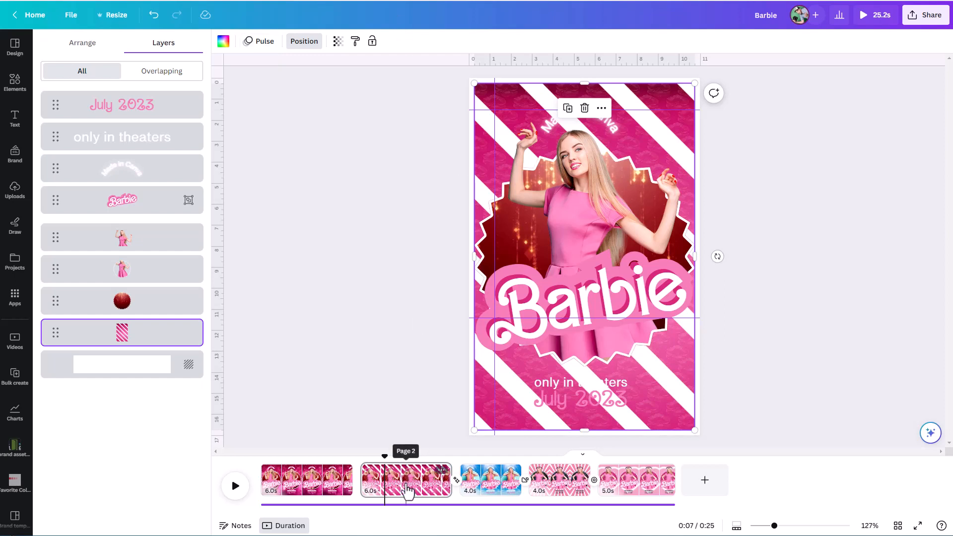
# Browse the page animations for page 2 and remove all animations from that page.
pyautogui.click(404, 489)
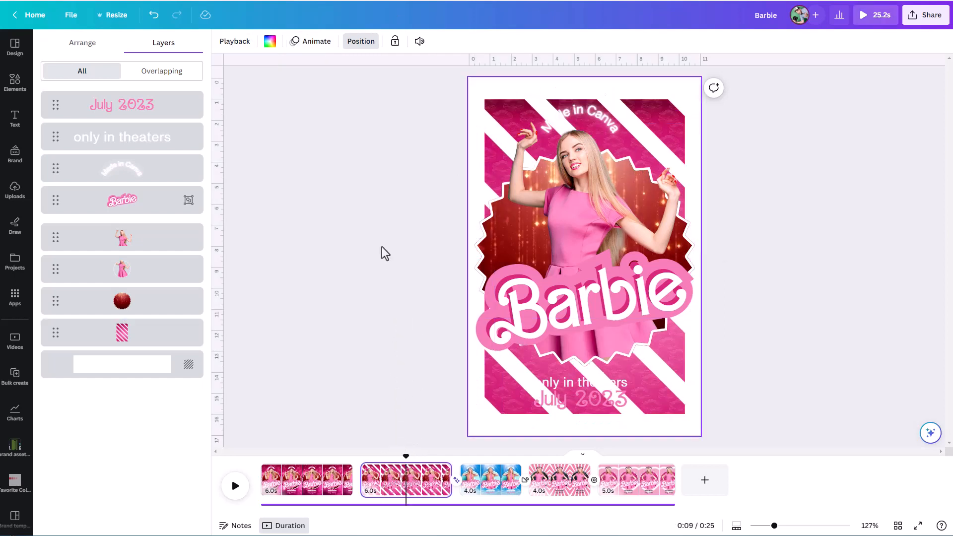
pyautogui.click(307, 47)
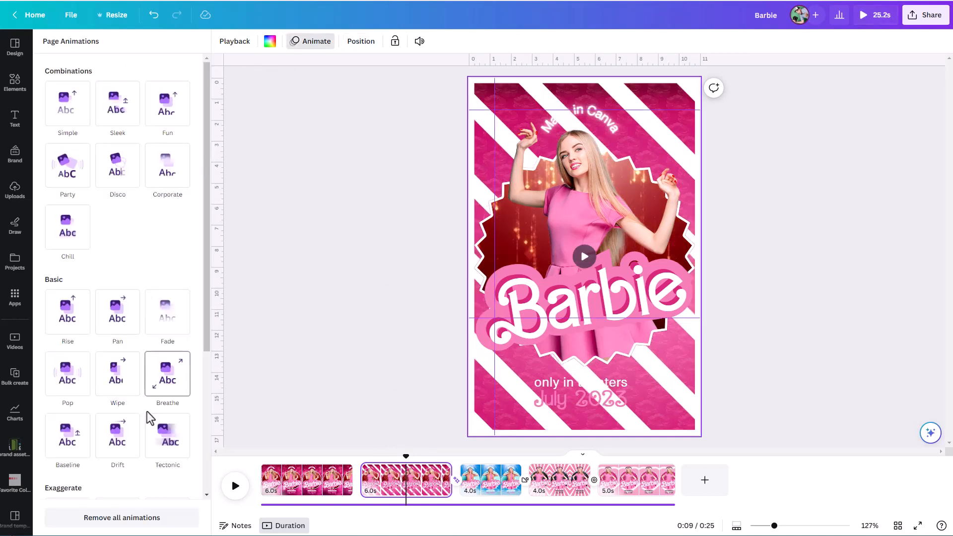
pyautogui.scroll(-3, 144, 412)
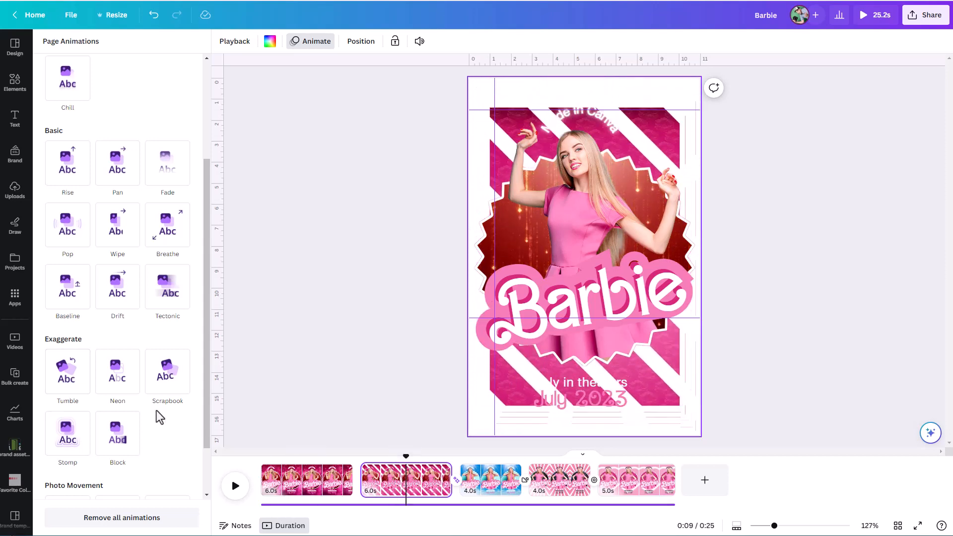
pyautogui.scroll(1, 126, 446)
pyautogui.scroll(2, 128, 347)
pyautogui.scroll(-4, 147, 404)
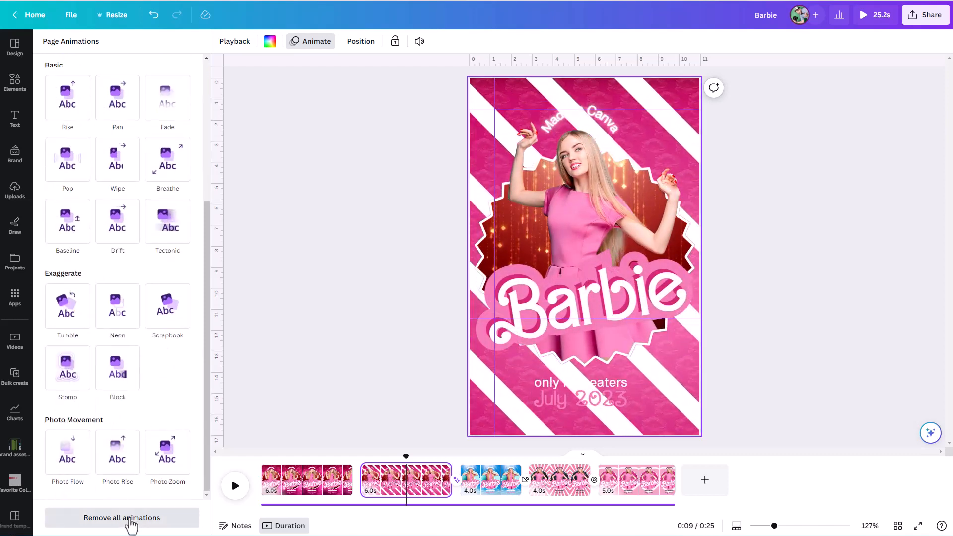
pyautogui.click(131, 518)
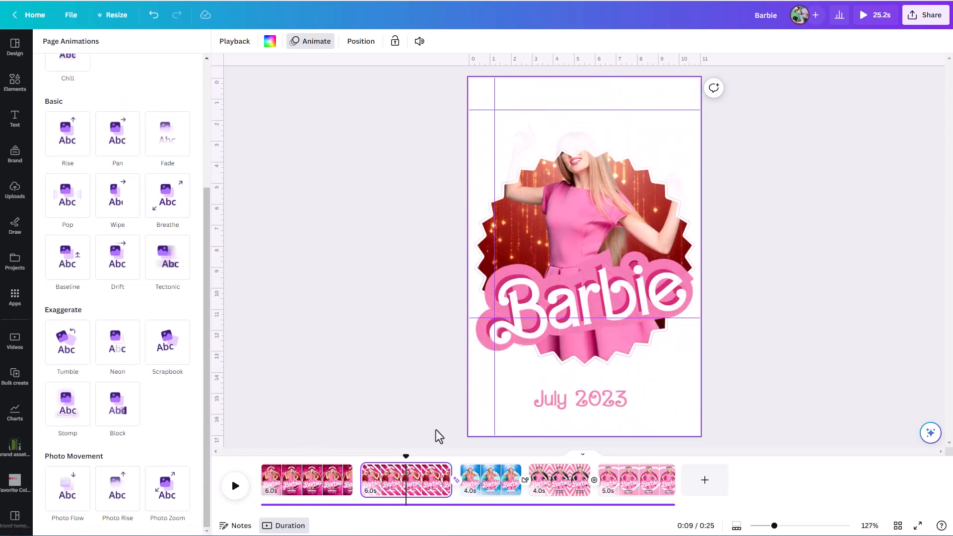
# Apply the Pulse motion effect to the striped background layer on page 2.
pyautogui.click(412, 491)
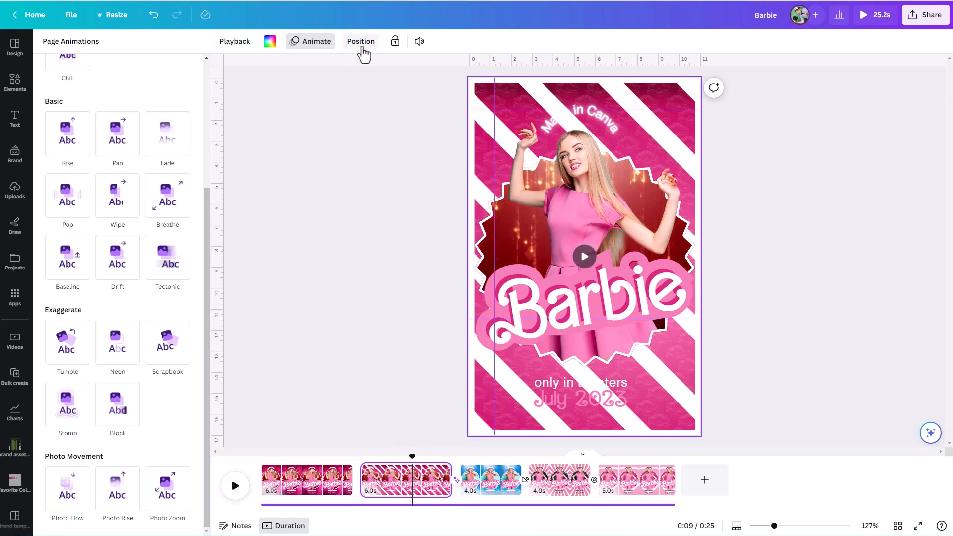
pyautogui.click(362, 46)
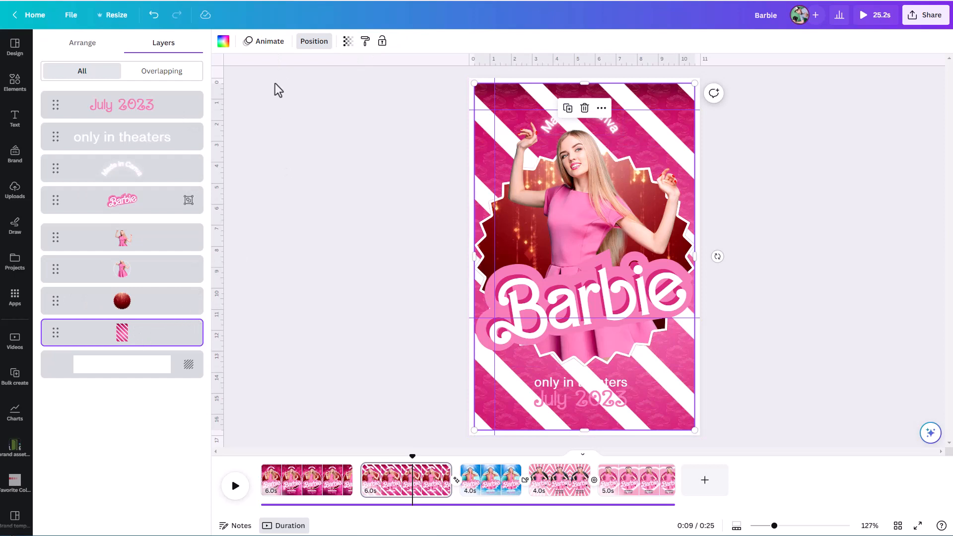
pyautogui.click(276, 42)
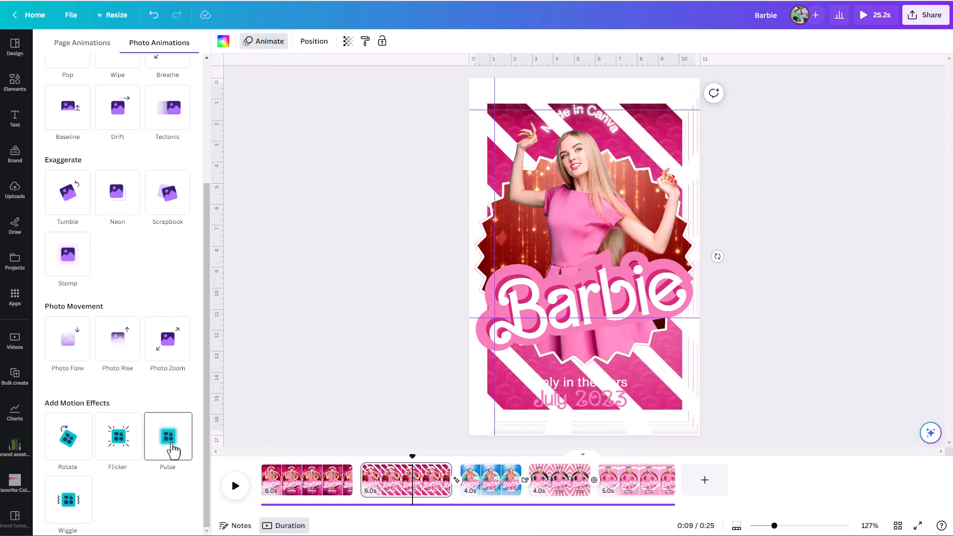
pyautogui.click(172, 449)
# Try maximum and minimum variations of the striped background's Pulse intensity and settle on about two thirds.
pyautogui.moveTo(115, 487); pyautogui.dragTo(158, 485)
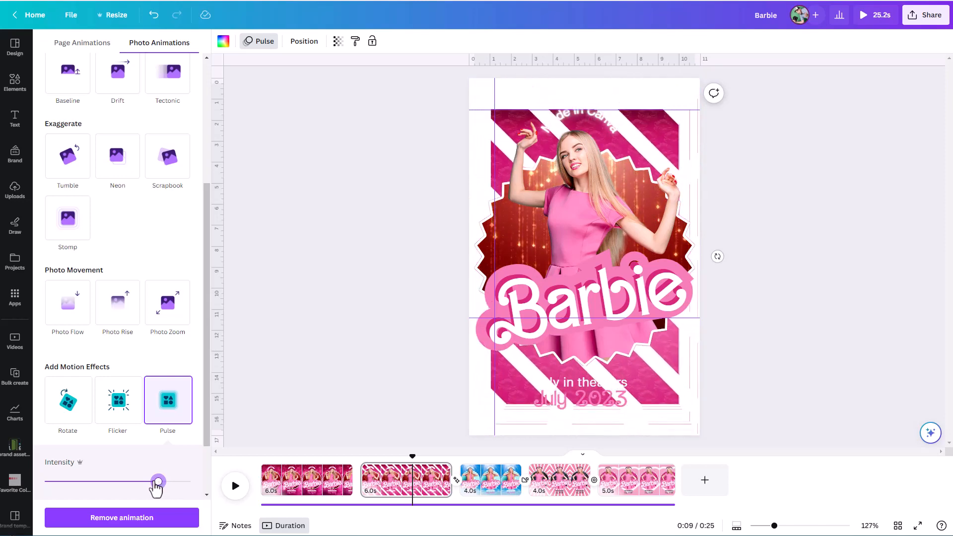
pyautogui.moveTo(156, 483); pyautogui.dragTo(45, 486)
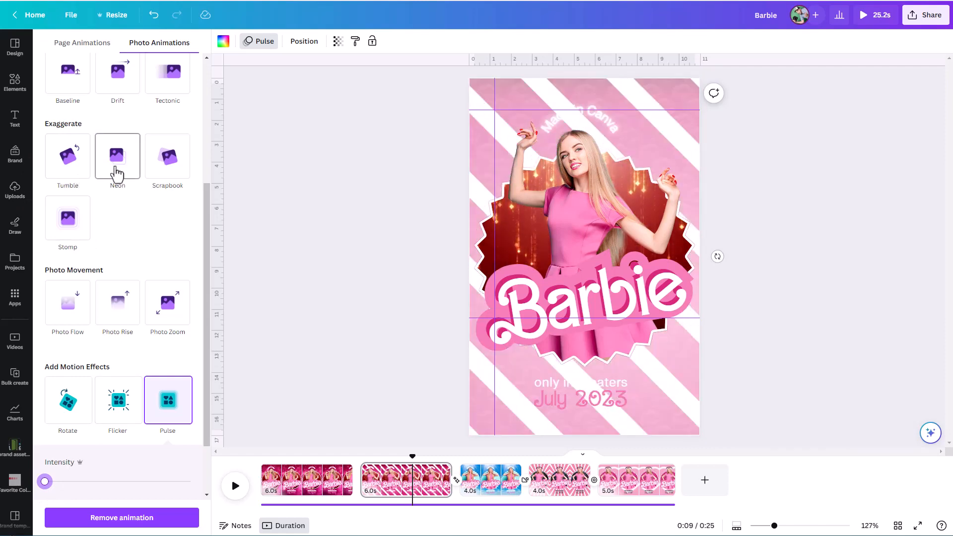
pyautogui.click(79, 481)
pyautogui.moveTo(107, 489); pyautogui.dragTo(140, 489)
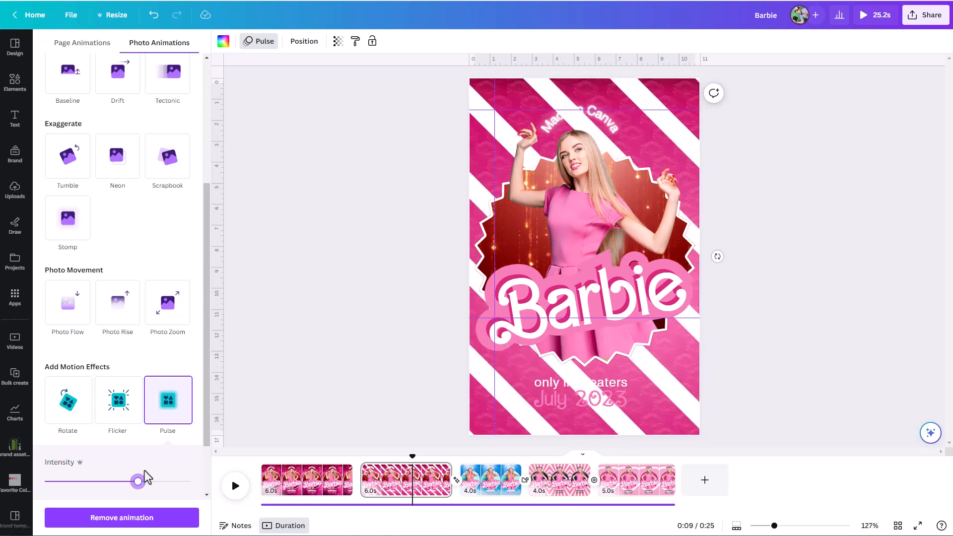
pyautogui.click(147, 483)
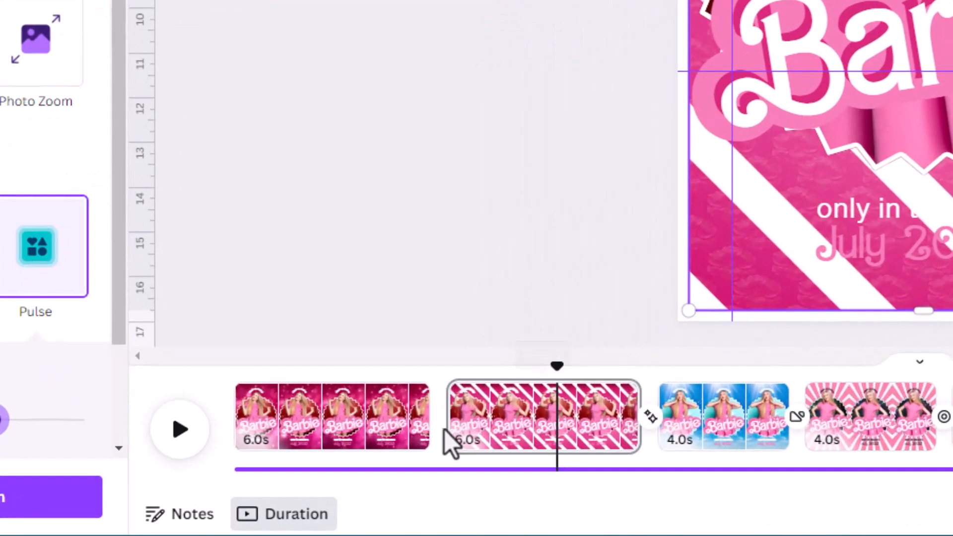
# Show the transition options between pages 1 and 2.
pyautogui.moveTo(442, 430)
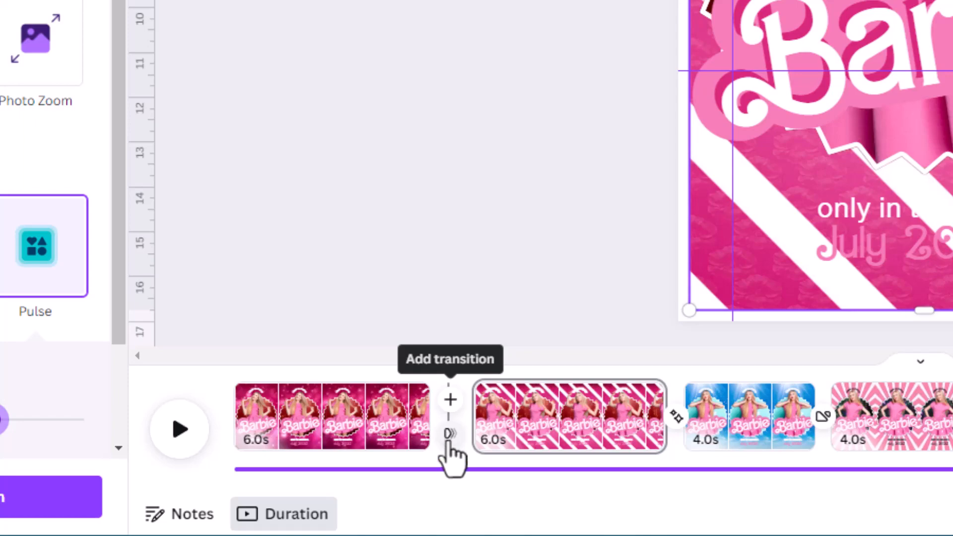
pyautogui.click(447, 433)
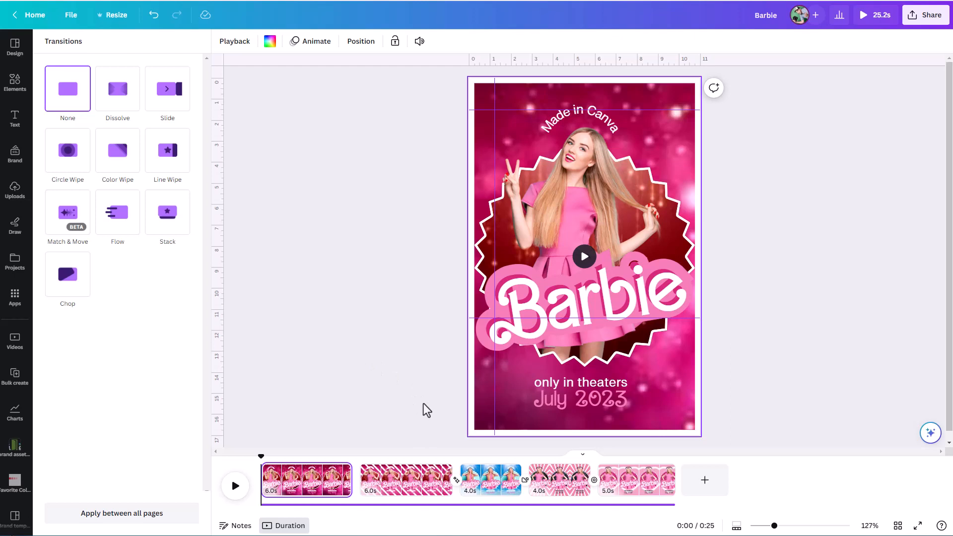
# Duplicate the last page with the pink heart background.
pyautogui.click(644, 486)
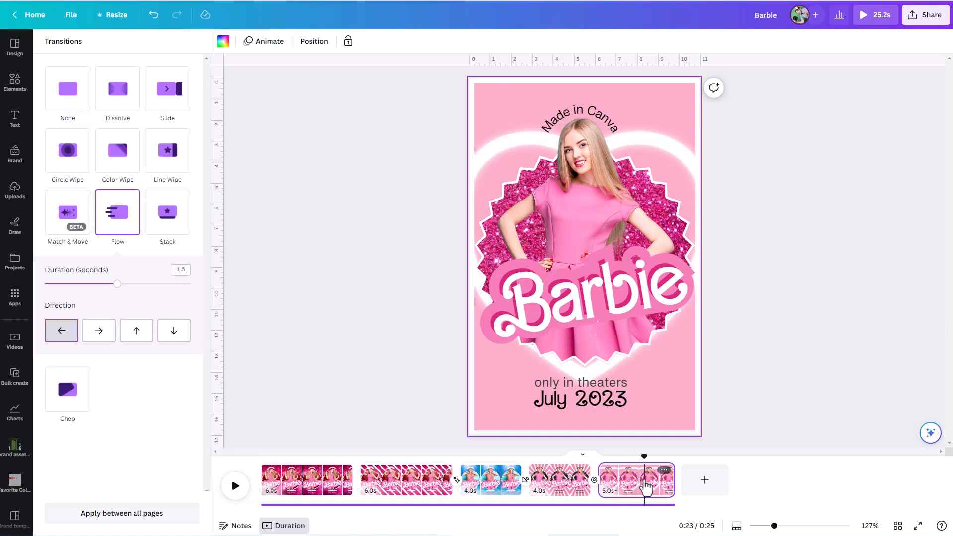
pyautogui.click(664, 470)
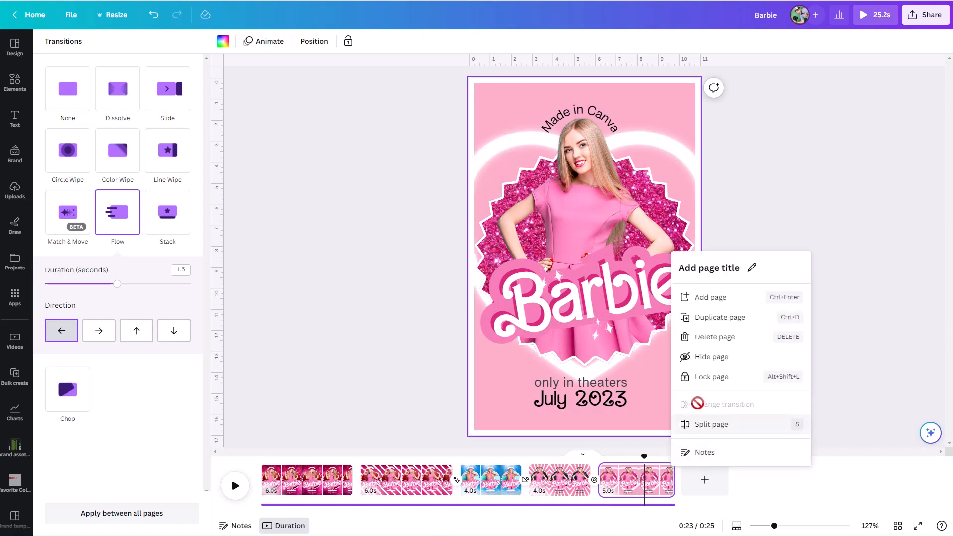
pyautogui.click(726, 318)
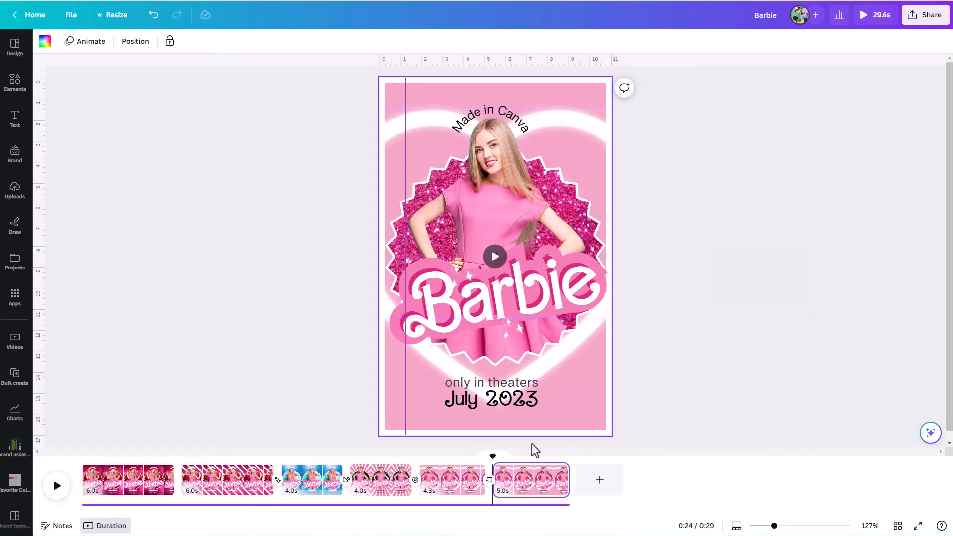
# Delete the cropped head-and-shoulders photo layer from the duplicated page.
pyautogui.moveTo(494, 454); pyautogui.dragTo(518, 455)
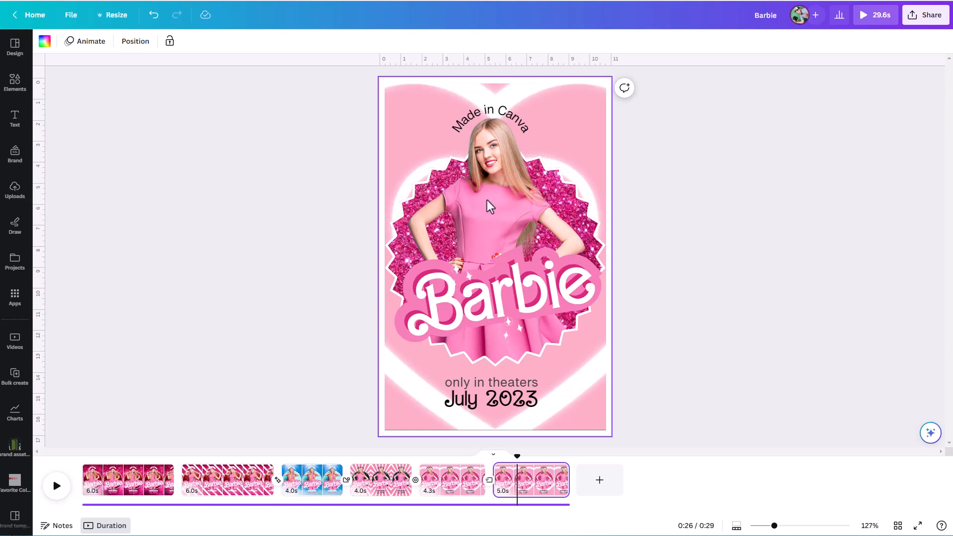
pyautogui.click(487, 222)
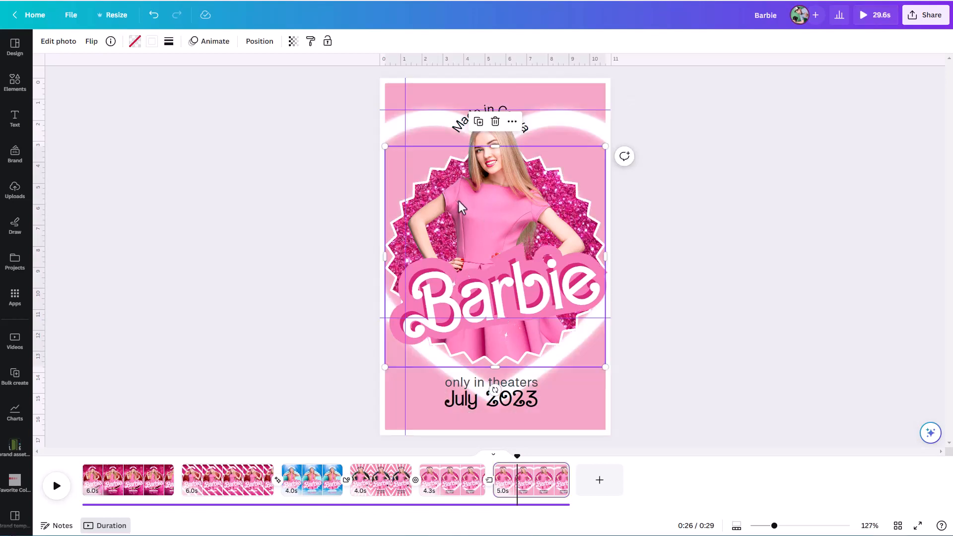
pyautogui.click(259, 42)
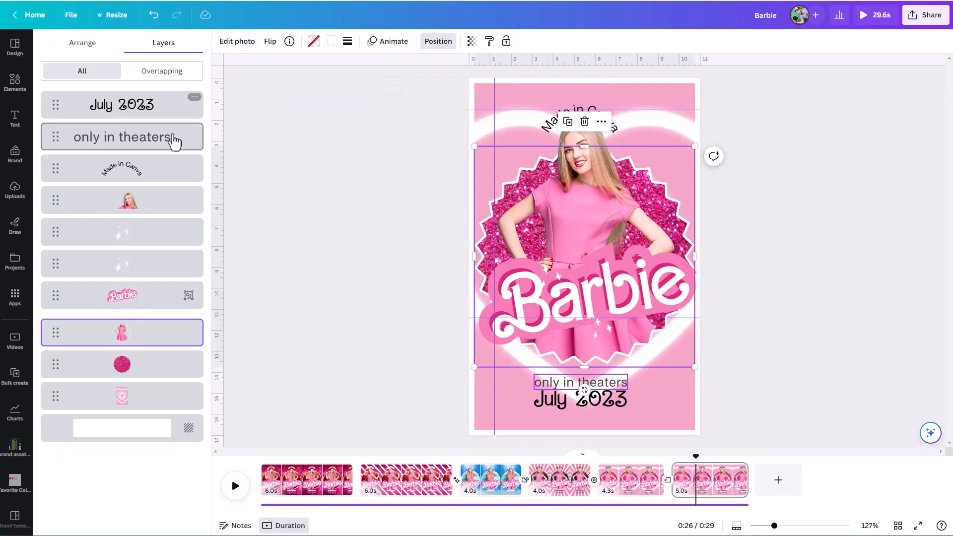
pyautogui.click(117, 204)
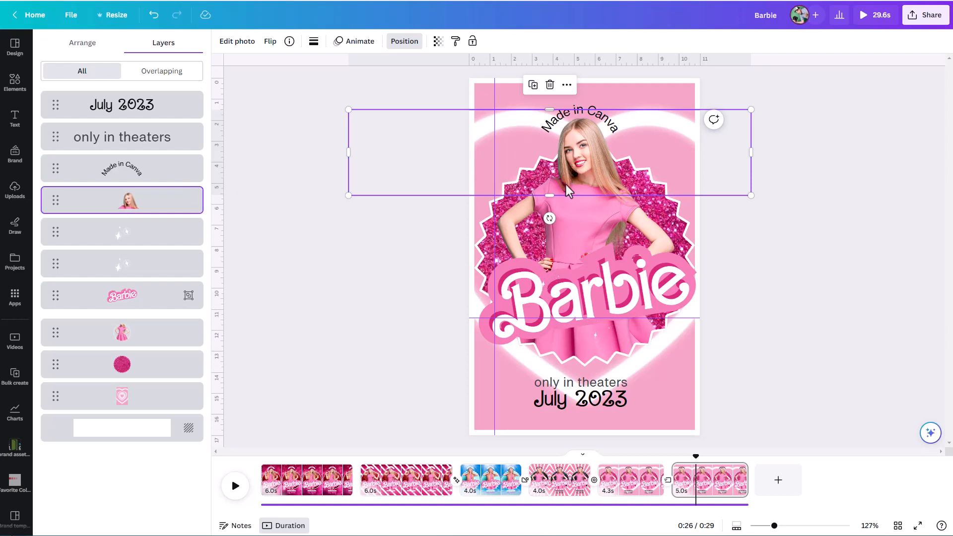
pyautogui.moveTo(549, 195); pyautogui.dragTo(539, 253)
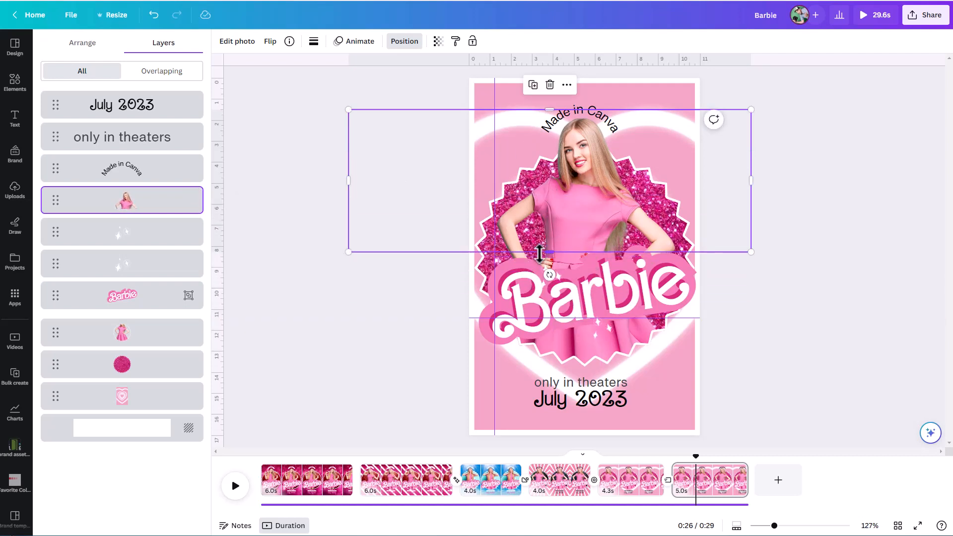
pyautogui.press('Delete')
# Detach the woman's photo from the scalloped frame on the duplicated page and delete it.
pyautogui.click(576, 191)
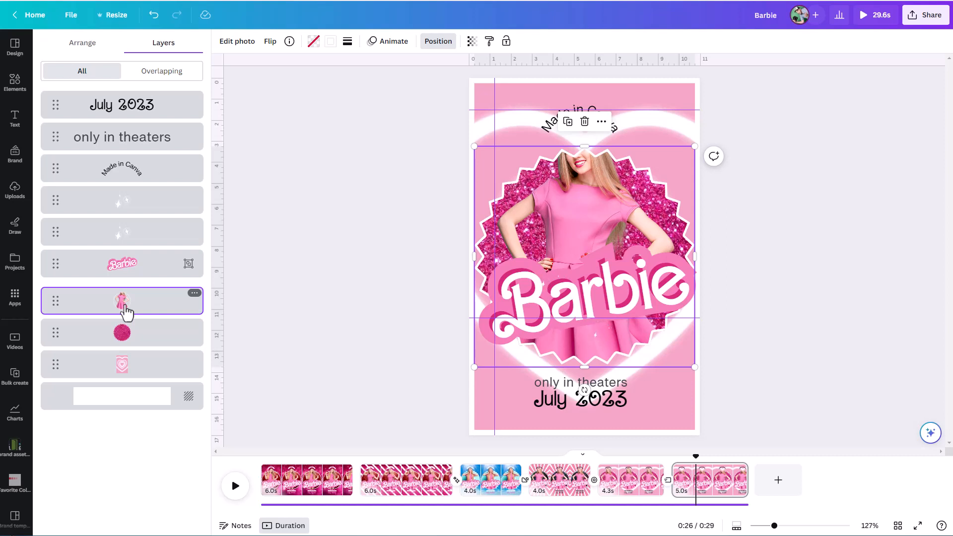
pyautogui.rightClick(126, 308)
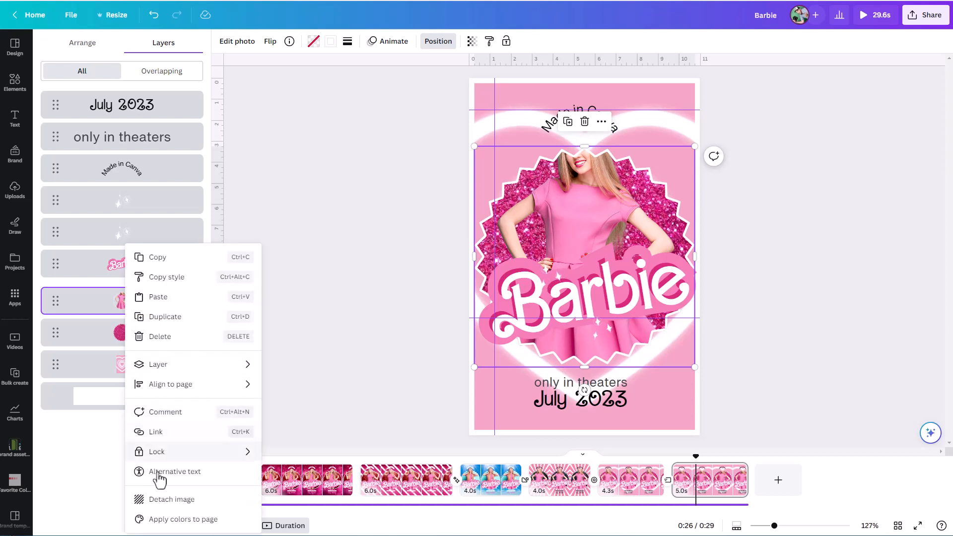
pyautogui.click(160, 499)
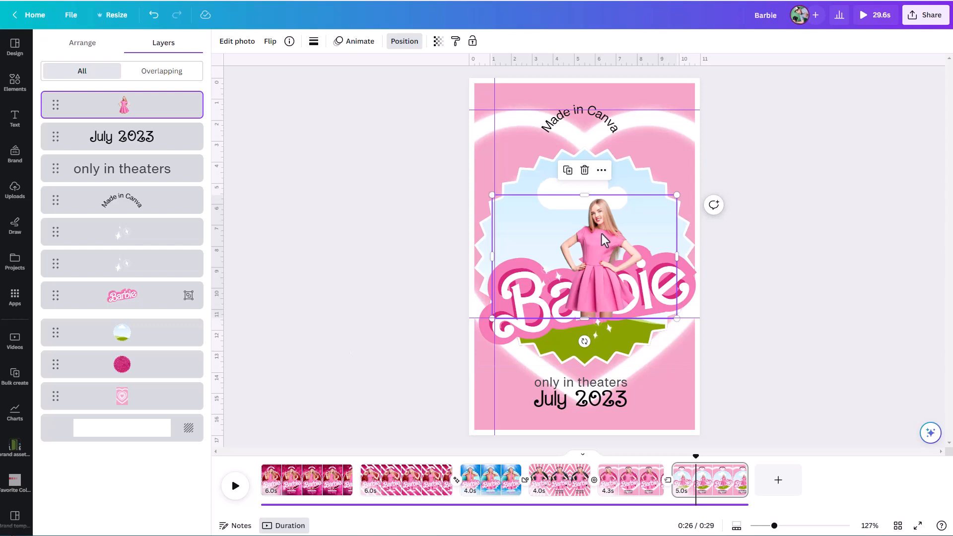
pyautogui.press('Delete')
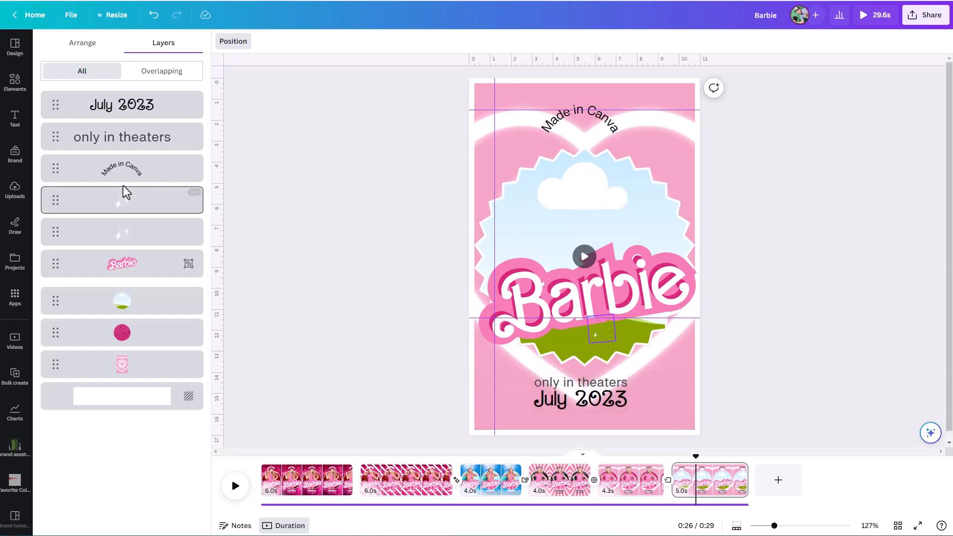
# Add the recently used photo of the woman in a pink dress presenting with a raised open palm.
pyautogui.click(11, 92)
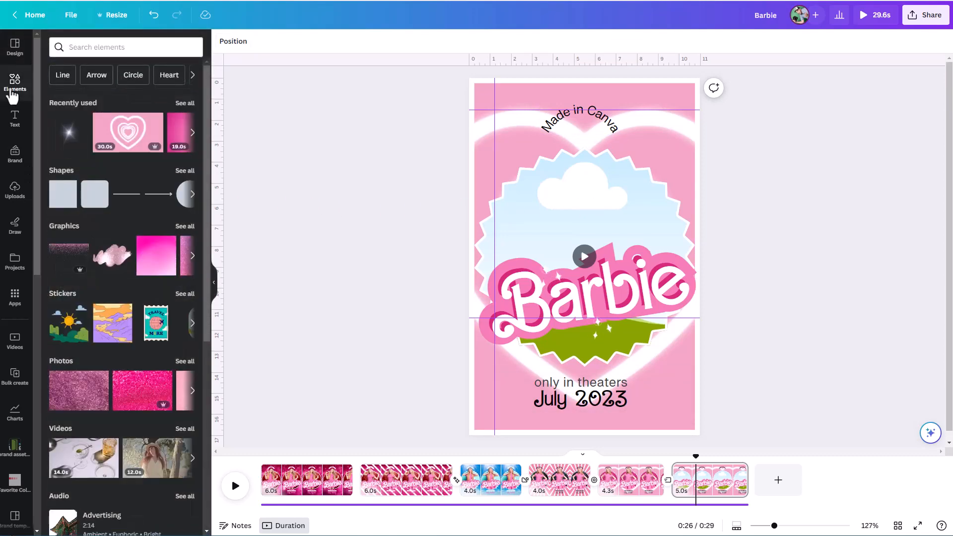
pyautogui.click(186, 362)
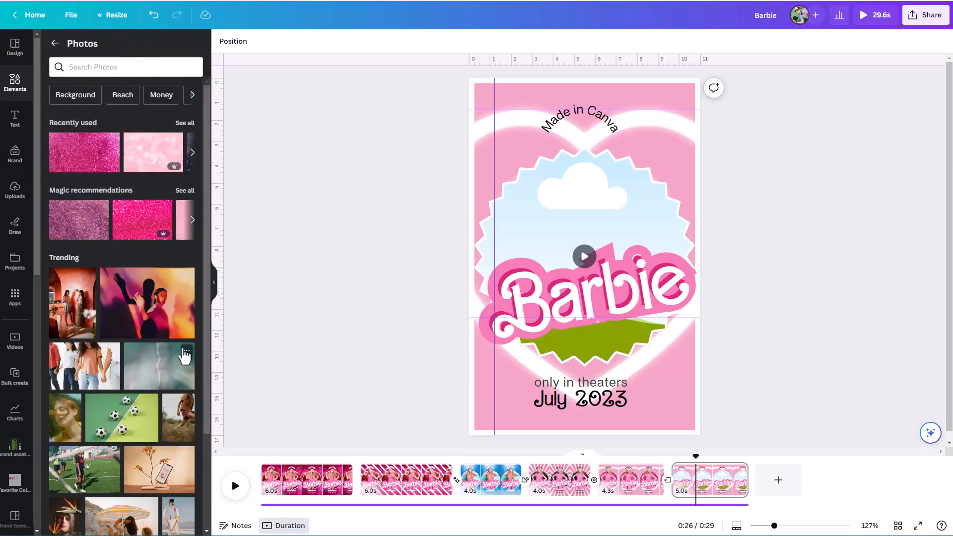
pyautogui.click(185, 125)
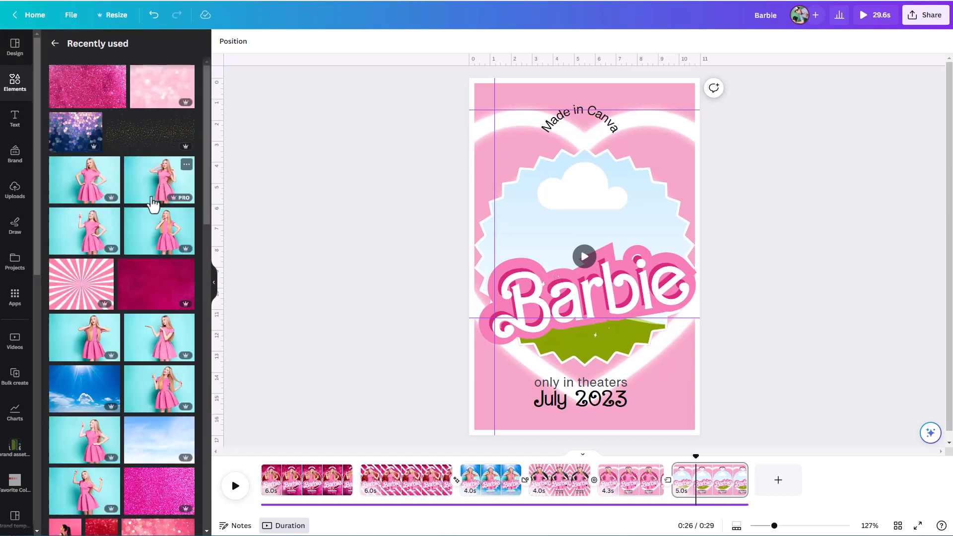
pyautogui.click(166, 335)
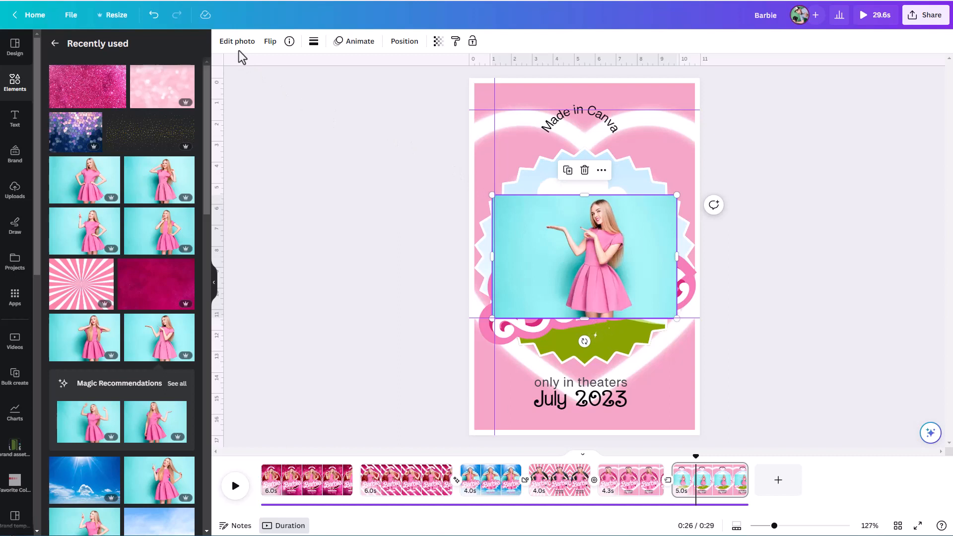
pyautogui.moveTo(572, 260)
pyautogui.mouseDown()
pyautogui.moveTo(567, 348)
pyautogui.moveTo(558, 242)
pyautogui.moveTo(567, 271)
pyautogui.mouseUp()
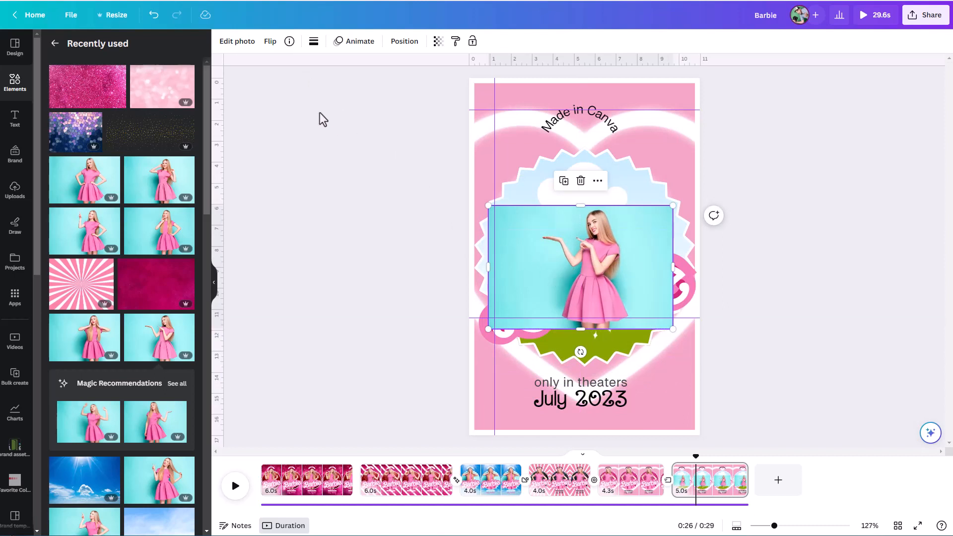
# Remove the new photo's background and place a duplicate of the cut-out over the poster's lower right corner.
pyautogui.click(236, 44)
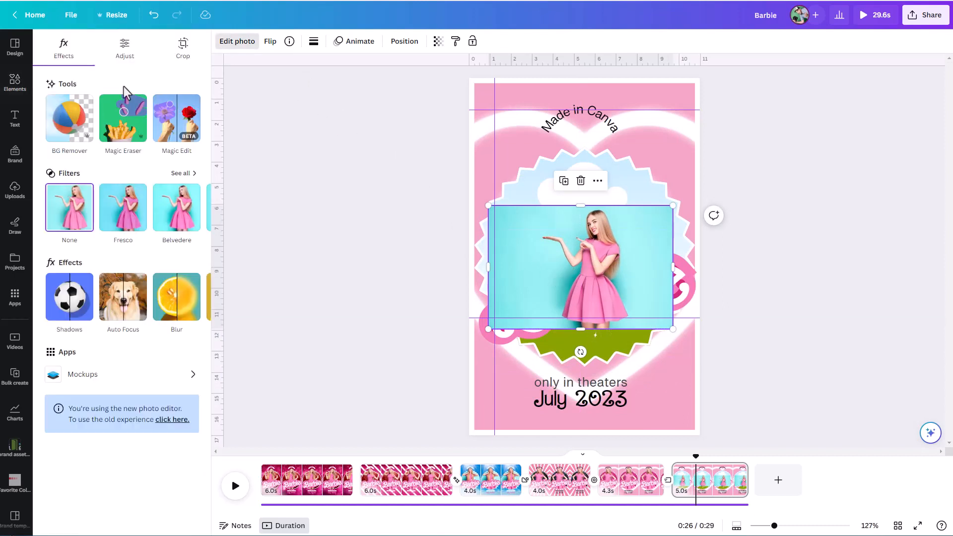
pyautogui.click(71, 133)
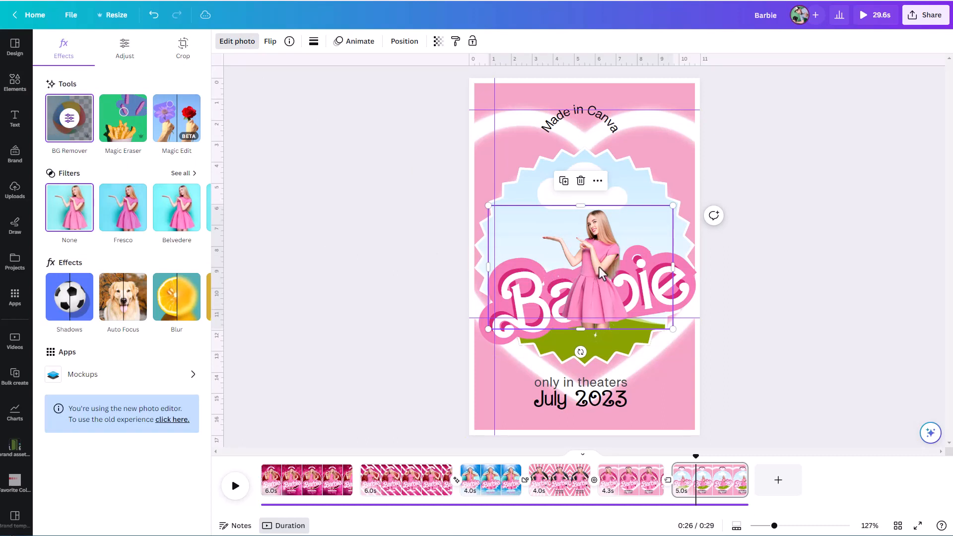
pyautogui.moveTo(602, 306); pyautogui.dragTo(626, 311)
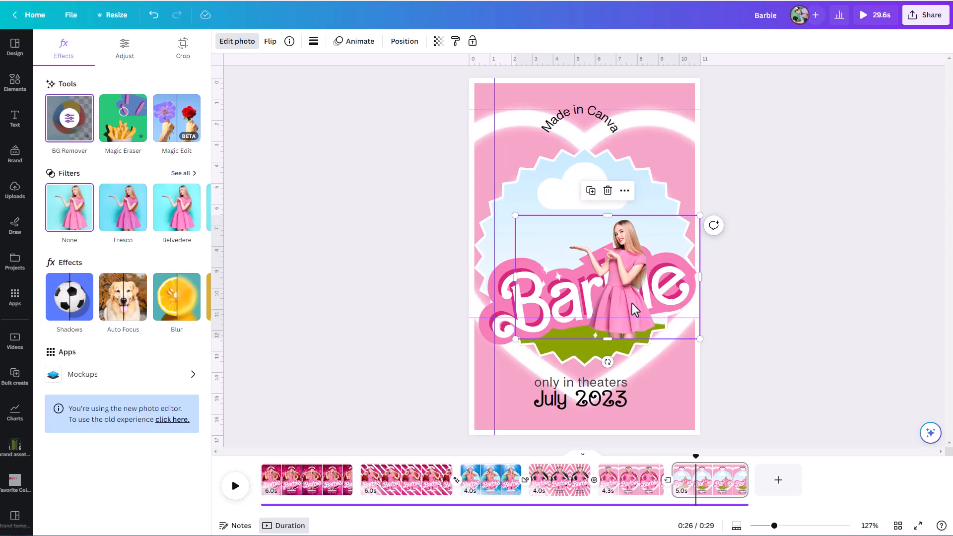
pyautogui.moveTo(628, 299); pyautogui.dragTo(685, 342)
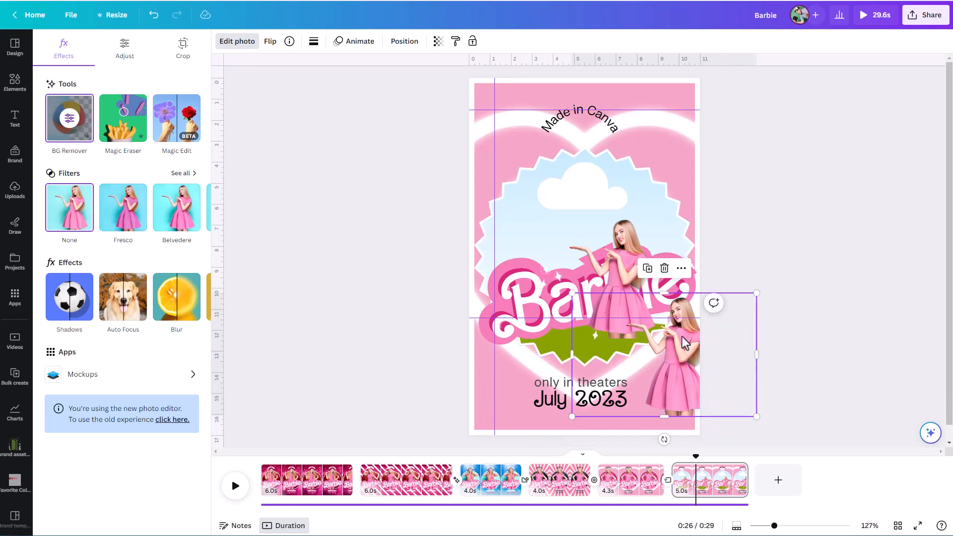
# Place the original cut-out into the scalloped frame and check its crop without altering it.
pyautogui.click(630, 243)
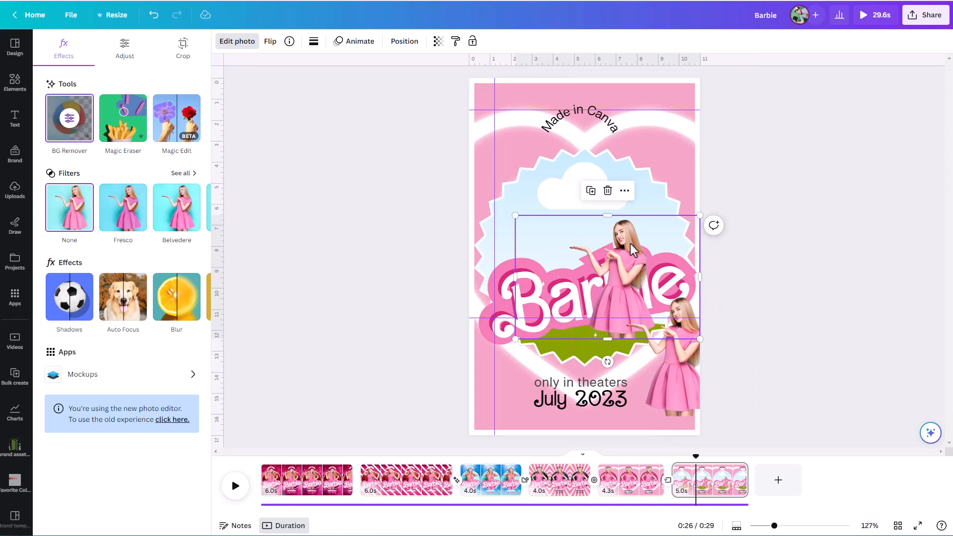
pyautogui.moveTo(630, 243); pyautogui.dragTo(602, 203)
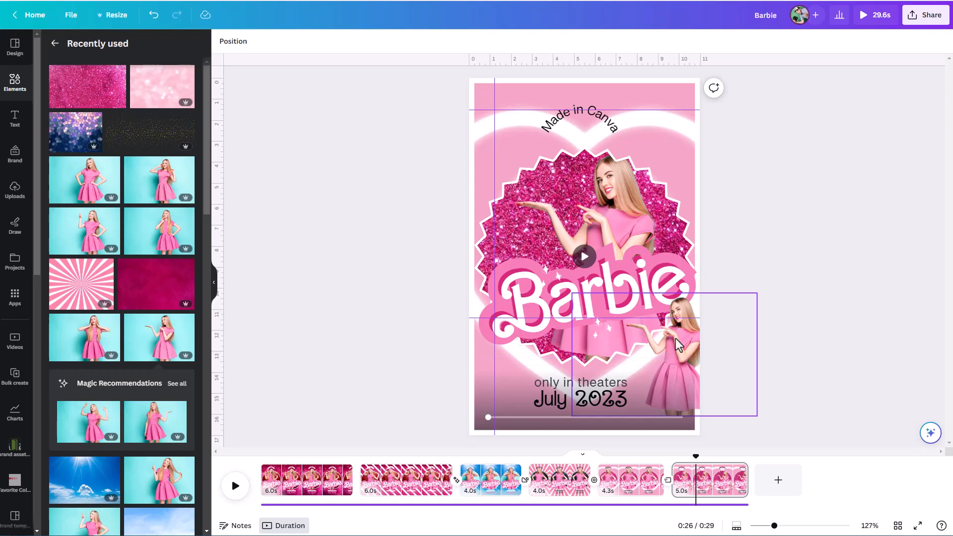
pyautogui.click(617, 209)
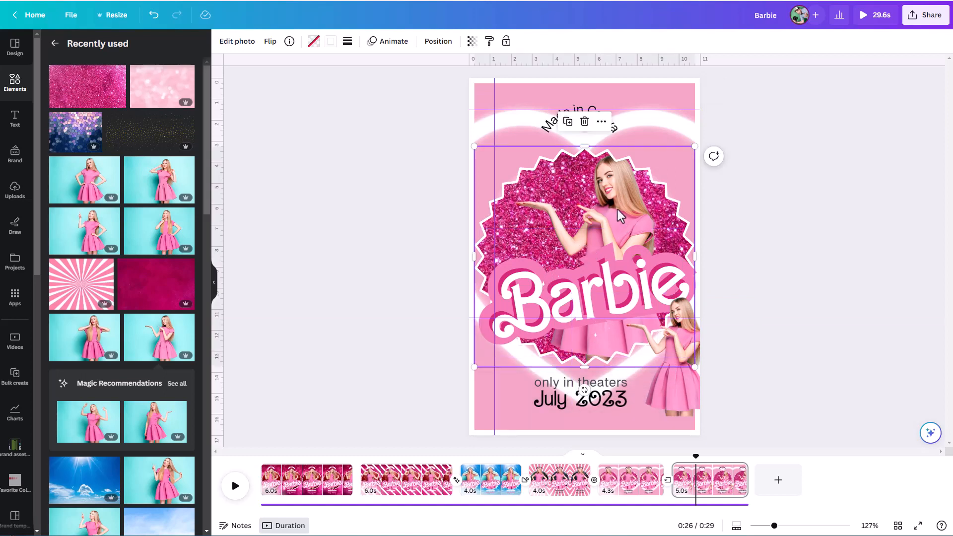
pyautogui.doubleClick(617, 209)
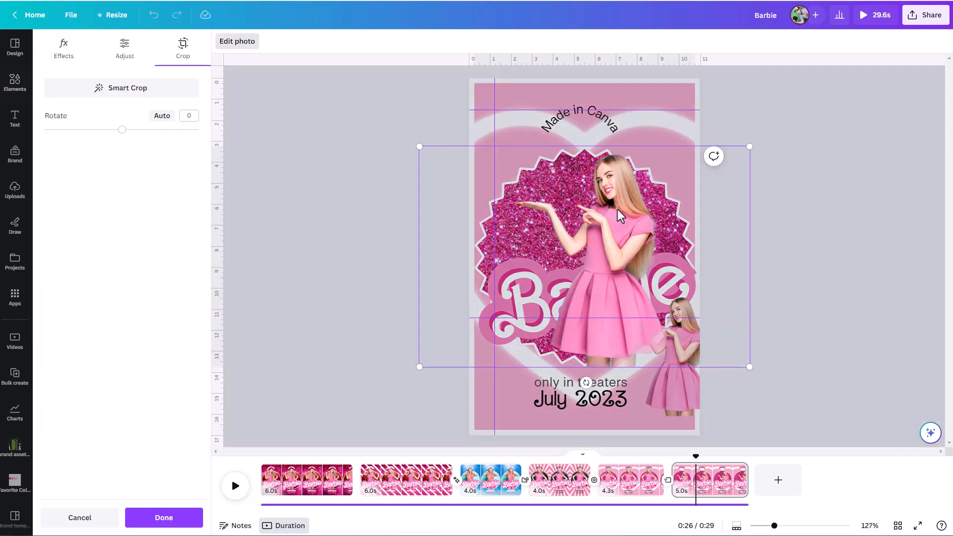
pyautogui.click(826, 210)
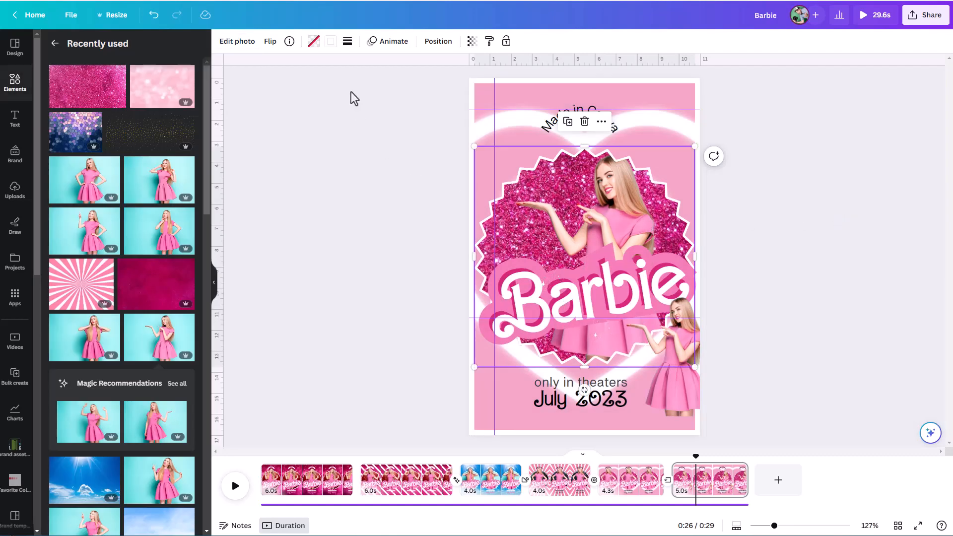
# Enlarge the woman's photo within the scalloped frame's crop and shift it towards the poster's left side.
pyautogui.click(935, 230)
pyautogui.click(611, 209)
pyautogui.click(240, 44)
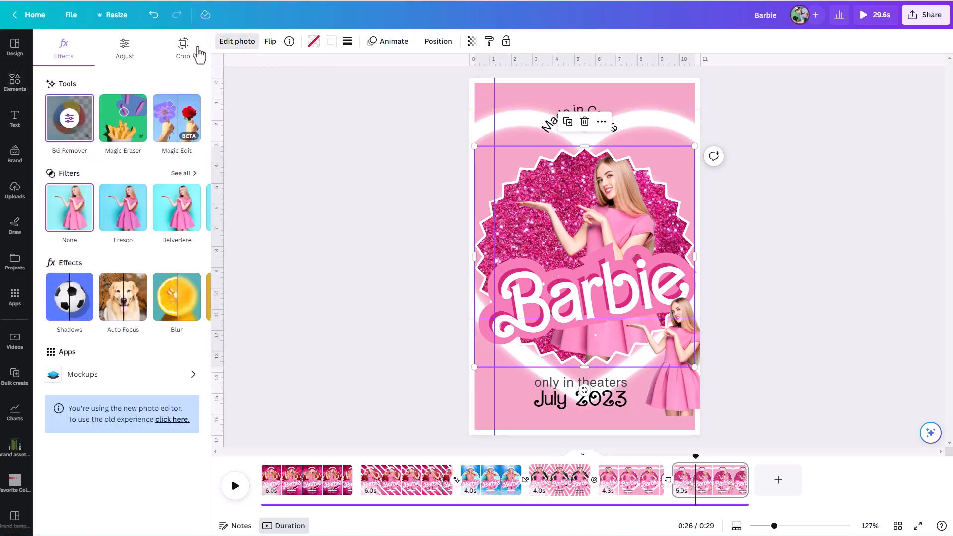
pyautogui.click(184, 49)
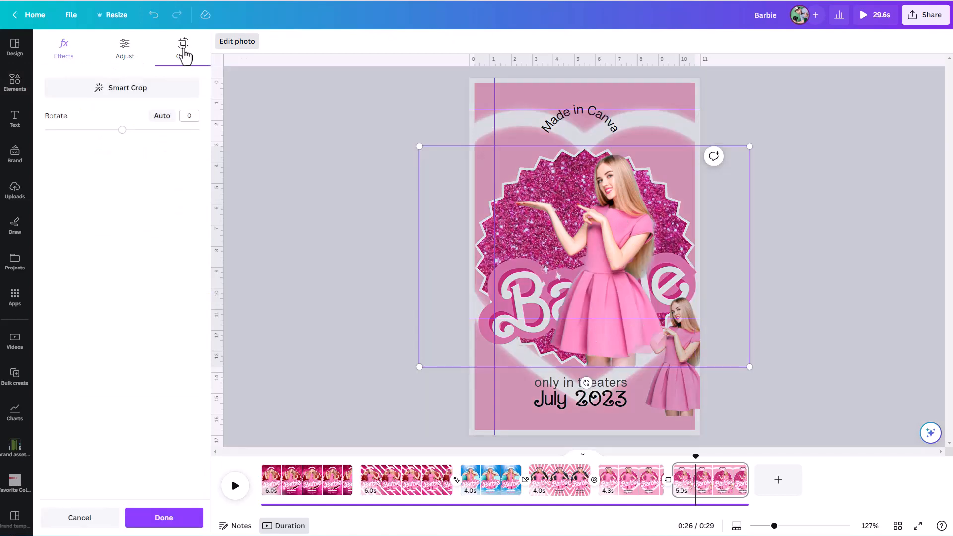
pyautogui.click(866, 240)
pyautogui.doubleClick(623, 220)
pyautogui.moveTo(750, 369); pyautogui.dragTo(777, 385)
pyautogui.moveTo(657, 285); pyautogui.dragTo(621, 284)
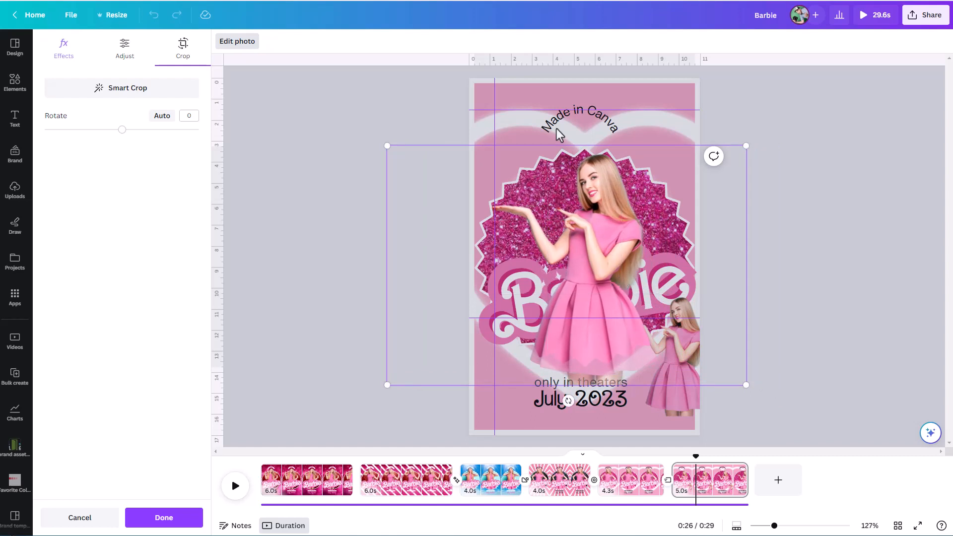
# Enlarge the framed photo further and align horizontal guides with the full photo's upper and lower edges.
pyautogui.moveTo(535, 59); pyautogui.dragTo(567, 383)
pyautogui.moveTo(744, 384); pyautogui.dragTo(741, 386)
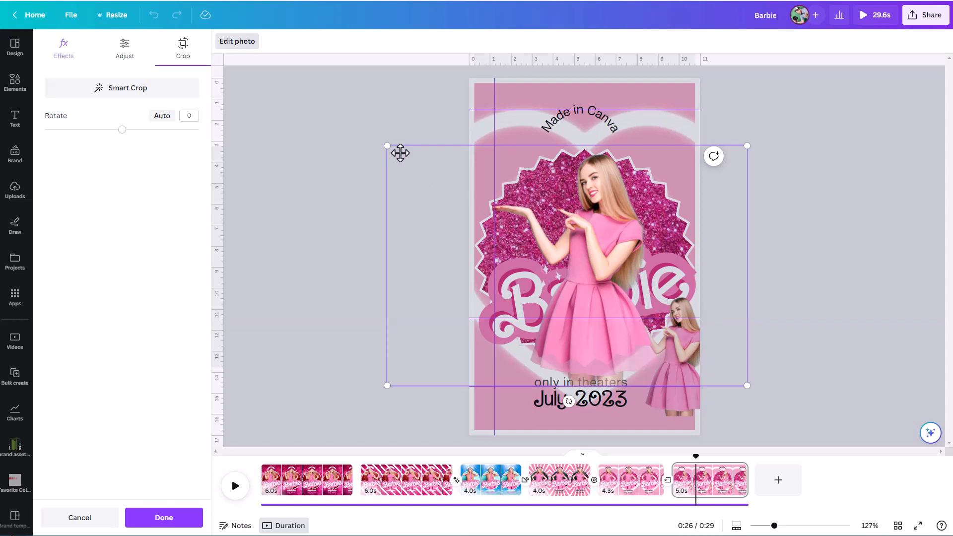
pyautogui.moveTo(387, 146); pyautogui.dragTo(367, 109)
pyautogui.moveTo(585, 317); pyautogui.dragTo(698, 128)
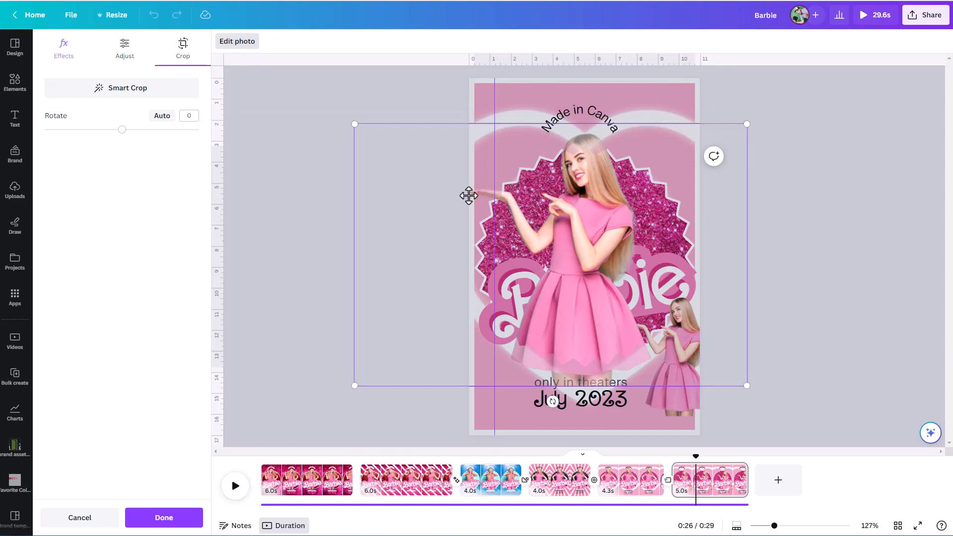
# Shift the framed photo slightly right, place a vertical guide at 0.250 in by her fingertips, and apply the crop.
pyautogui.moveTo(493, 101); pyautogui.dragTo(470, 112)
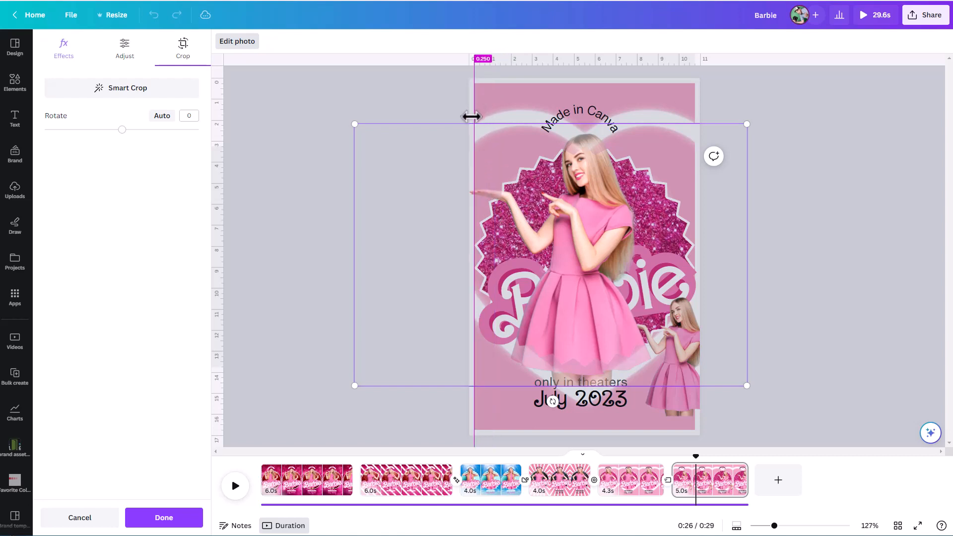
pyautogui.moveTo(469, 119); pyautogui.dragTo(221, 179)
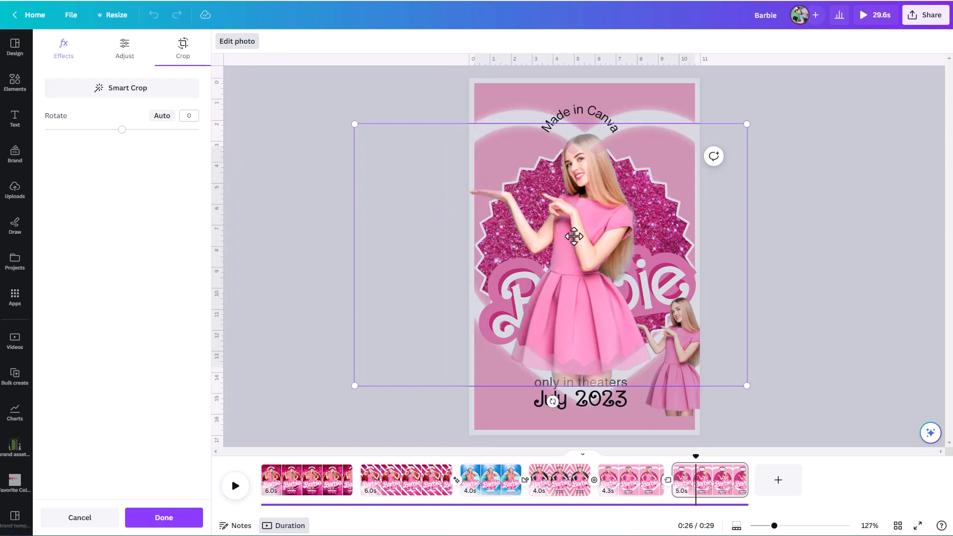
pyautogui.moveTo(575, 238); pyautogui.dragTo(586, 236)
pyautogui.moveTo(217, 230); pyautogui.dragTo(474, 224)
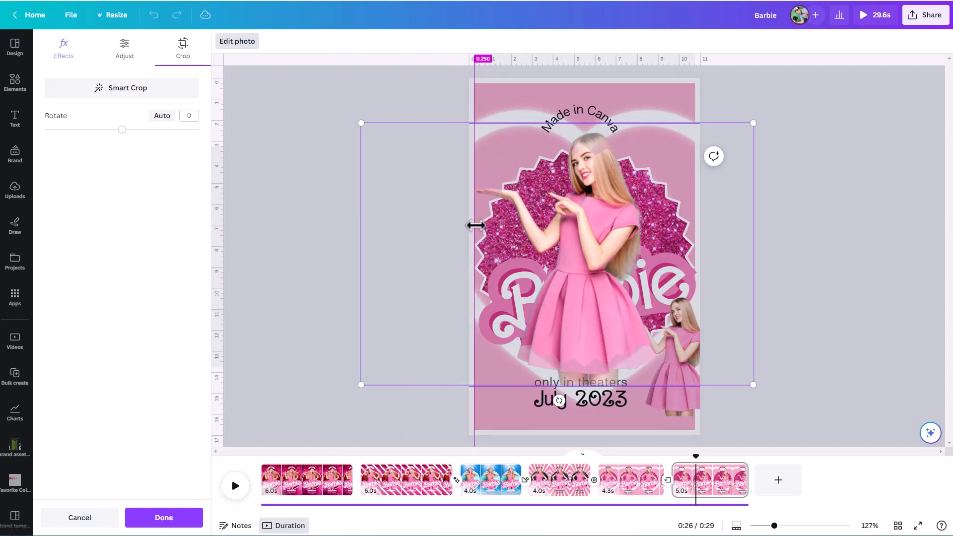
pyautogui.moveTo(475, 226); pyautogui.dragTo(475, 226)
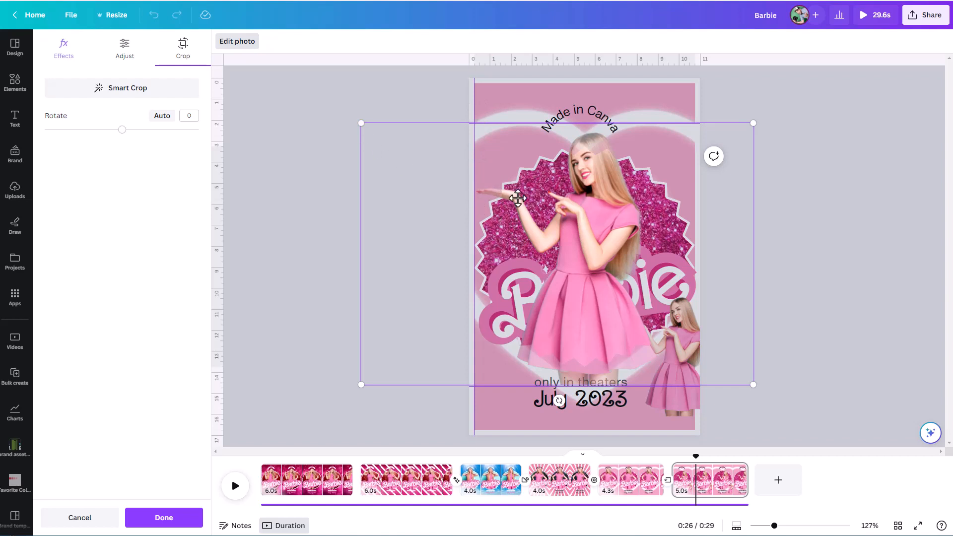
pyautogui.moveTo(512, 197); pyautogui.dragTo(511, 197)
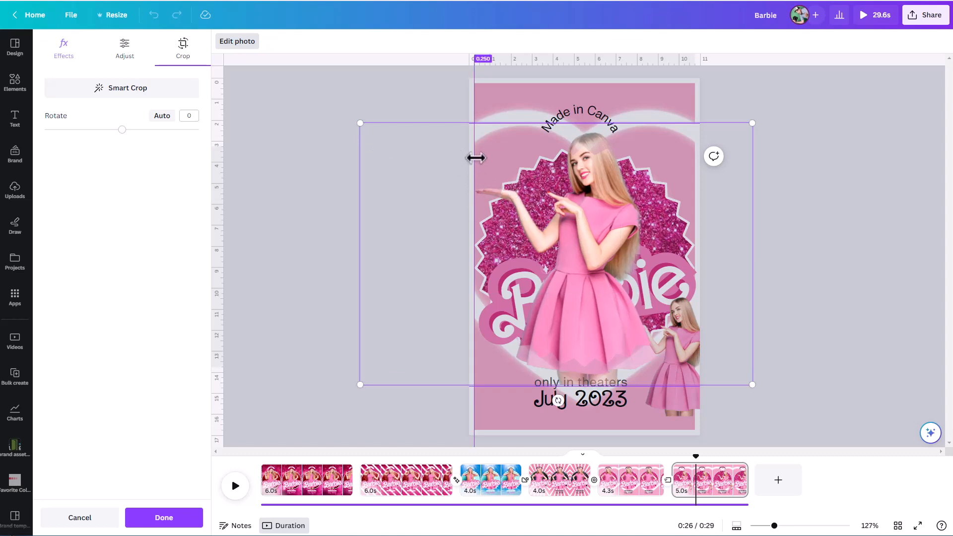
pyautogui.click(824, 175)
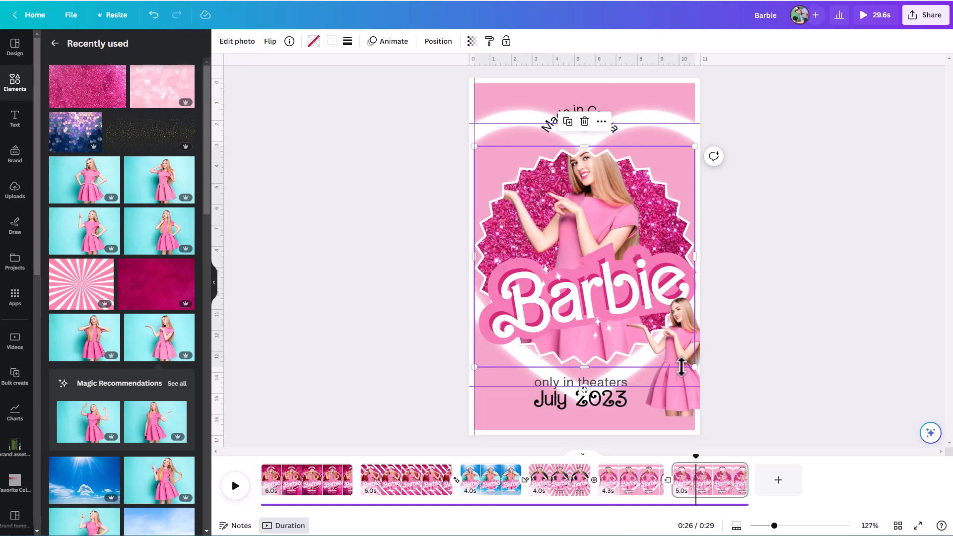
# Move the duplicate cut-out off the poster's right side and add a large pink circle covering the scalloped frame.
pyautogui.moveTo(691, 398); pyautogui.dragTo(750, 399)
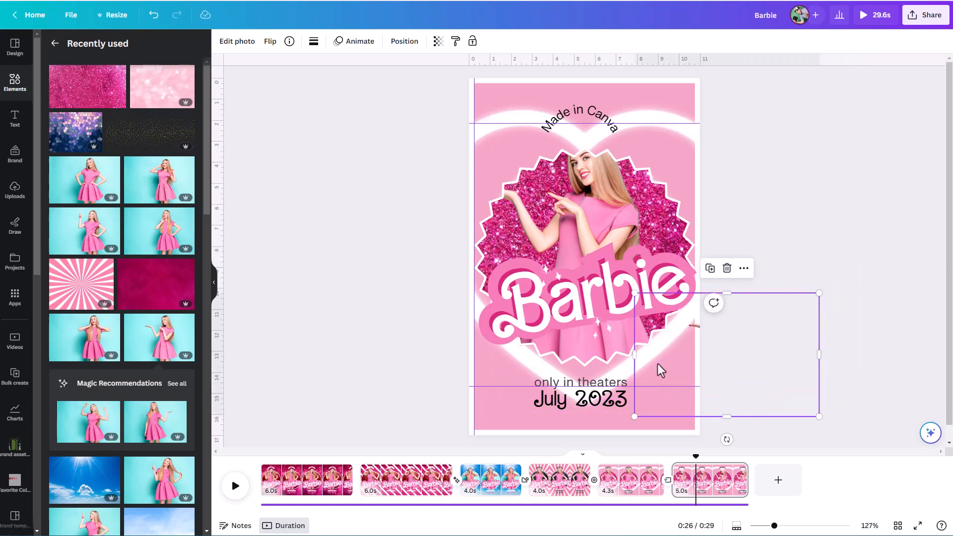
pyautogui.press('c')
pyautogui.moveTo(550, 223); pyautogui.dragTo(455, 142)
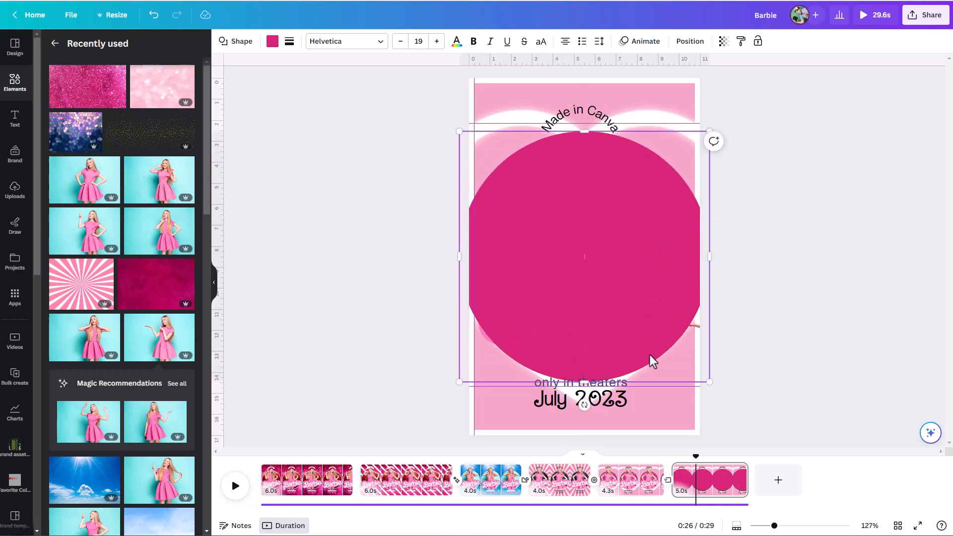
# Raise the duplicate cut-out's layer above the pink circle and move the cut-out back onto the poster, resting on the lower guide.
pyautogui.click(688, 42)
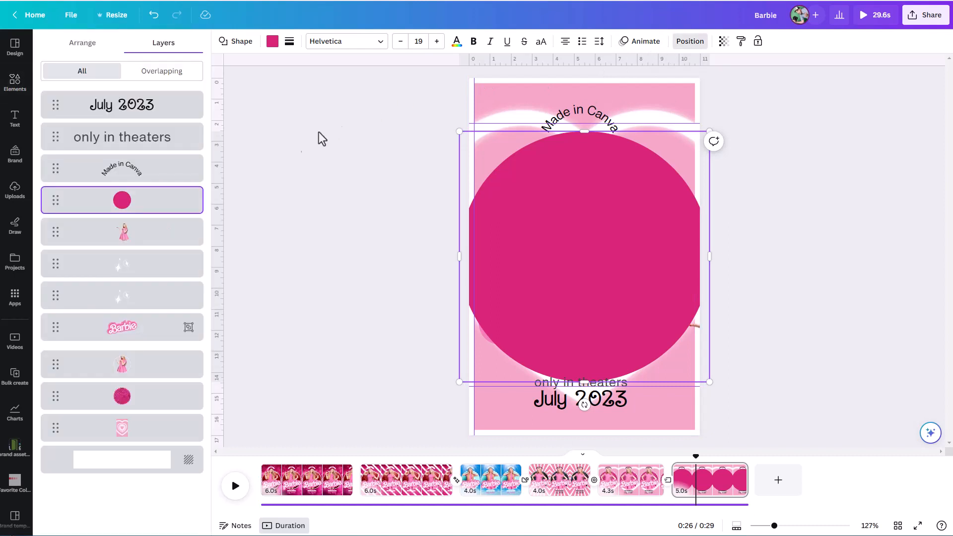
pyautogui.click(135, 243)
pyautogui.moveTo(140, 242); pyautogui.dragTo(141, 205)
pyautogui.moveTo(782, 403); pyautogui.dragTo(664, 367)
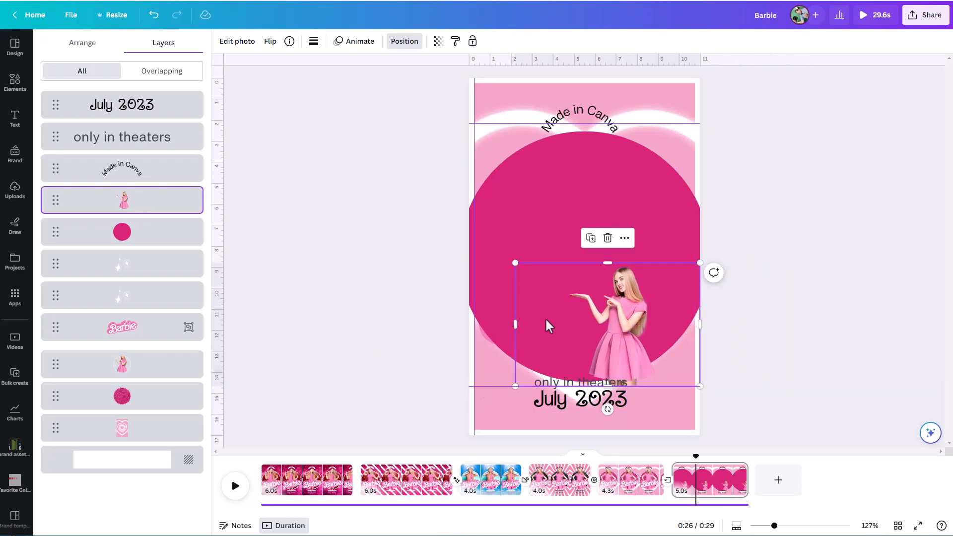
# Enlarge the duplicate cut-out to span the two horizontal guides and align her raised fingertips with the vertical guide.
pyautogui.moveTo(514, 263); pyautogui.dragTo(277, 167)
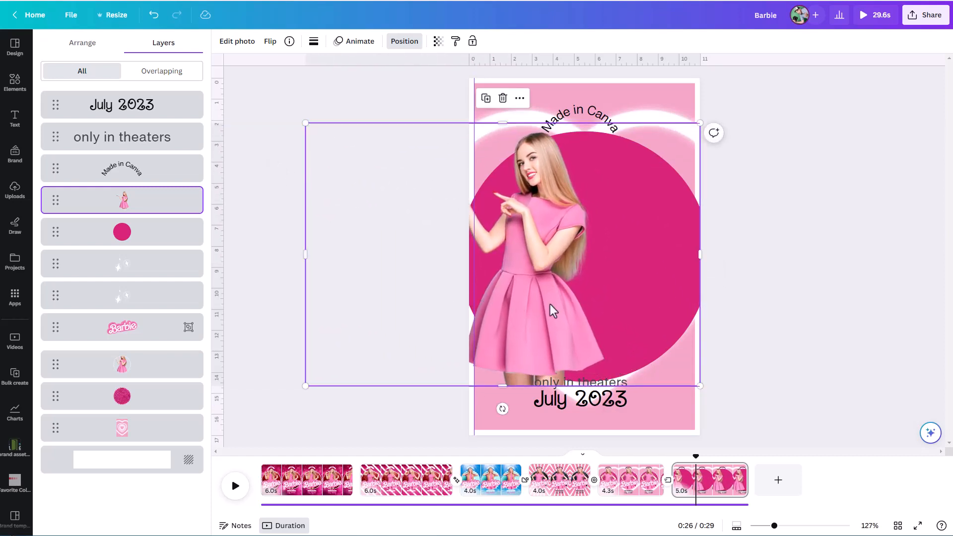
pyautogui.moveTo(547, 305); pyautogui.dragTo(571, 302)
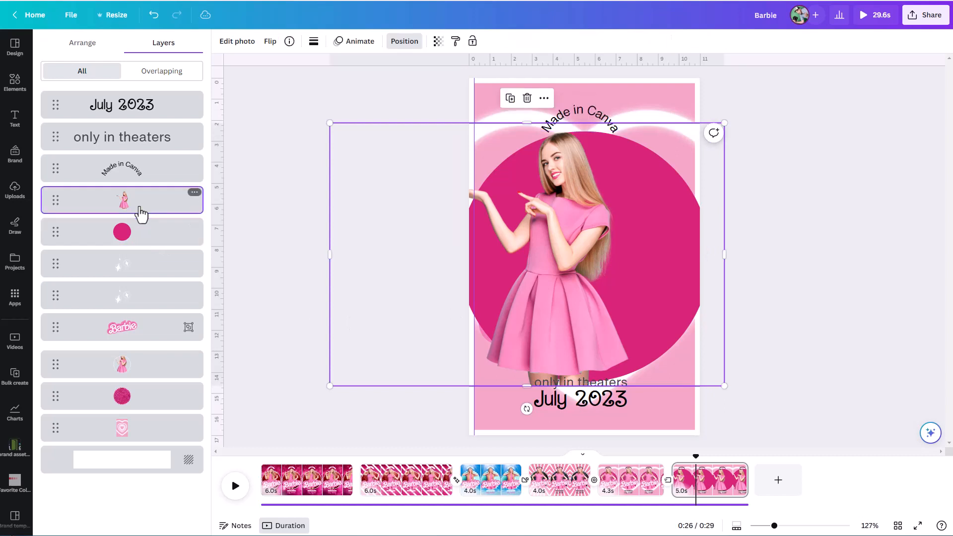
pyautogui.moveTo(525, 242); pyautogui.dragTo(554, 240)
pyautogui.press('Escape')
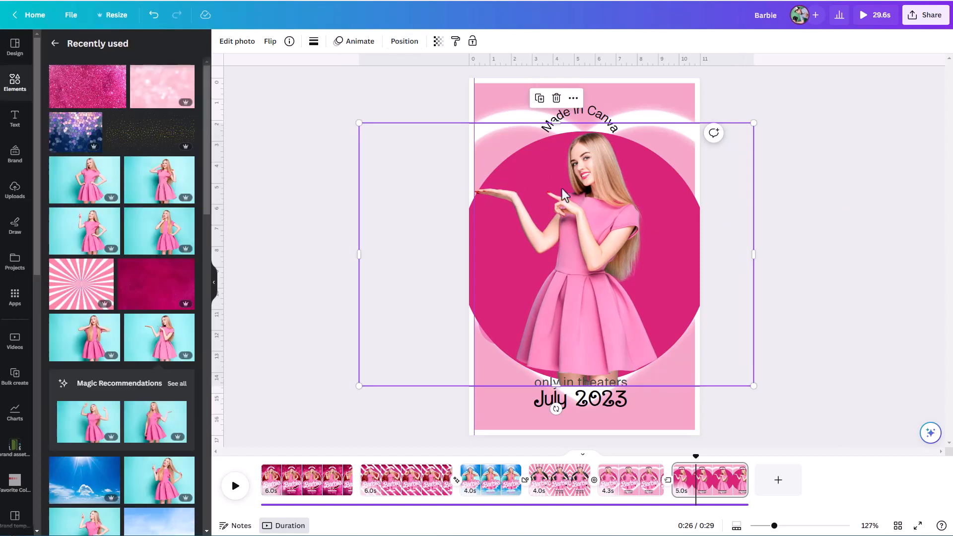
# Delete the pink circle layer behind the duplicate cut-out.
pyautogui.click(412, 45)
pyautogui.click(107, 234)
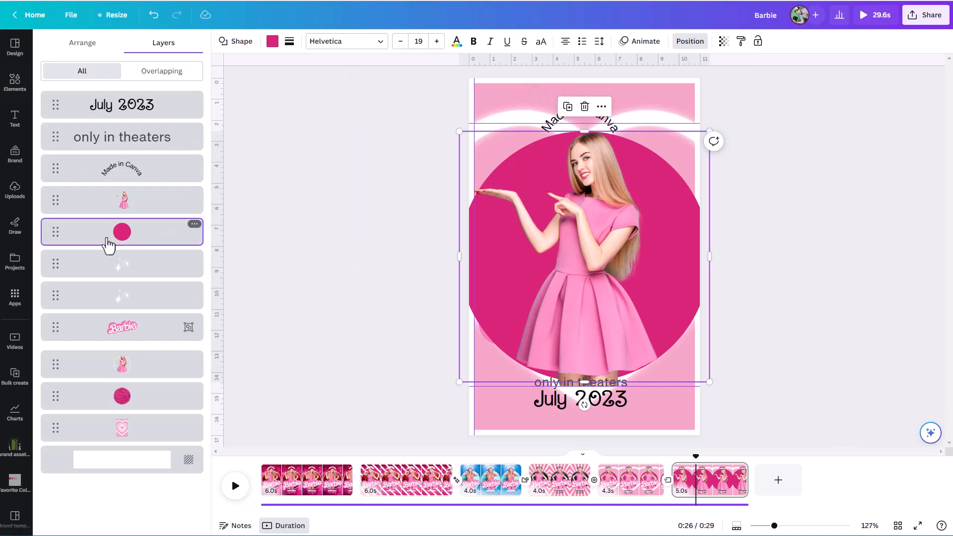
pyautogui.press('Delete')
# Move the lower guide up across the woman's face and crop the duplicate cut-out's lower edge to the middle of the Barbie logo.
pyautogui.click(615, 326)
pyautogui.moveTo(545, 387); pyautogui.dragTo(516, 174)
pyautogui.moveTo(555, 385); pyautogui.dragTo(555, 307)
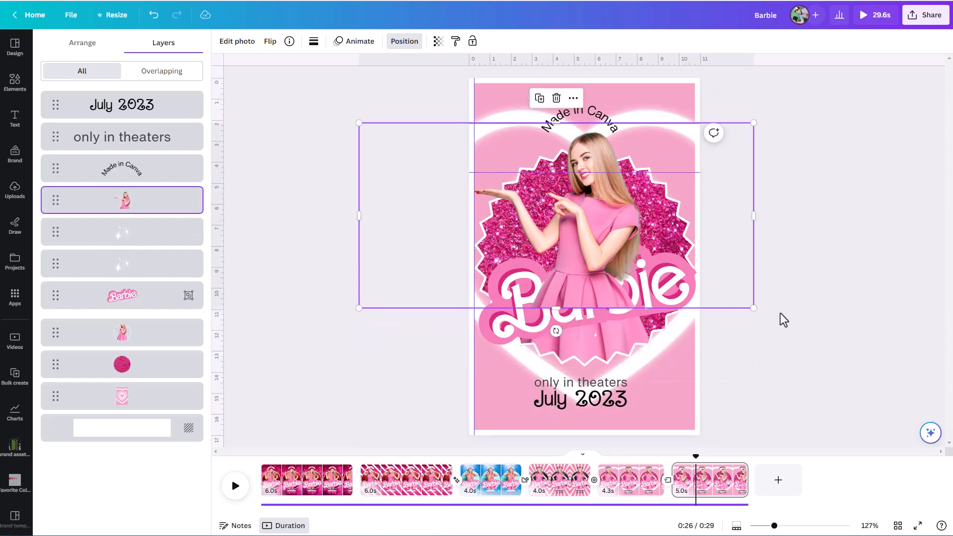
pyautogui.click(794, 314)
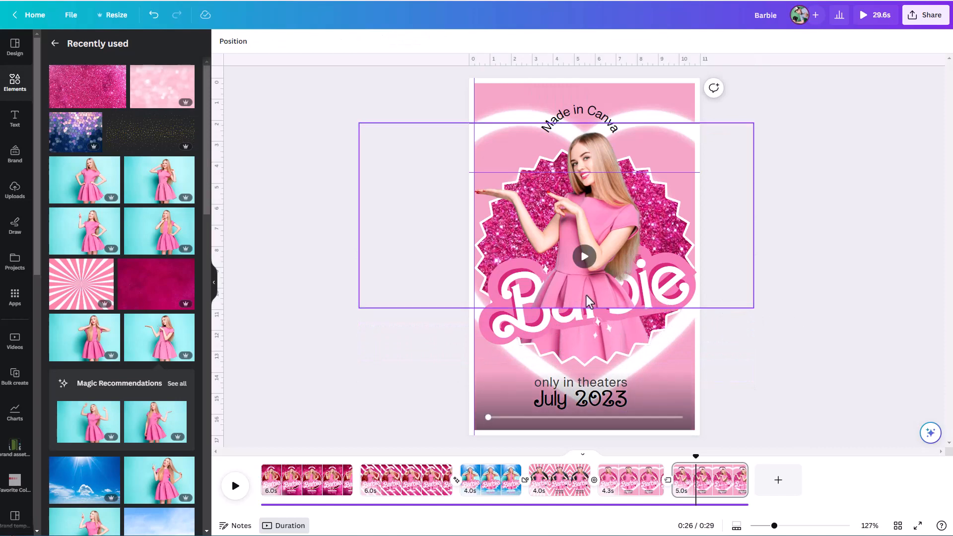
# Move the cropped cut-out's layer below the Barbie logo and directly above the framed photo.
pyautogui.click(233, 42)
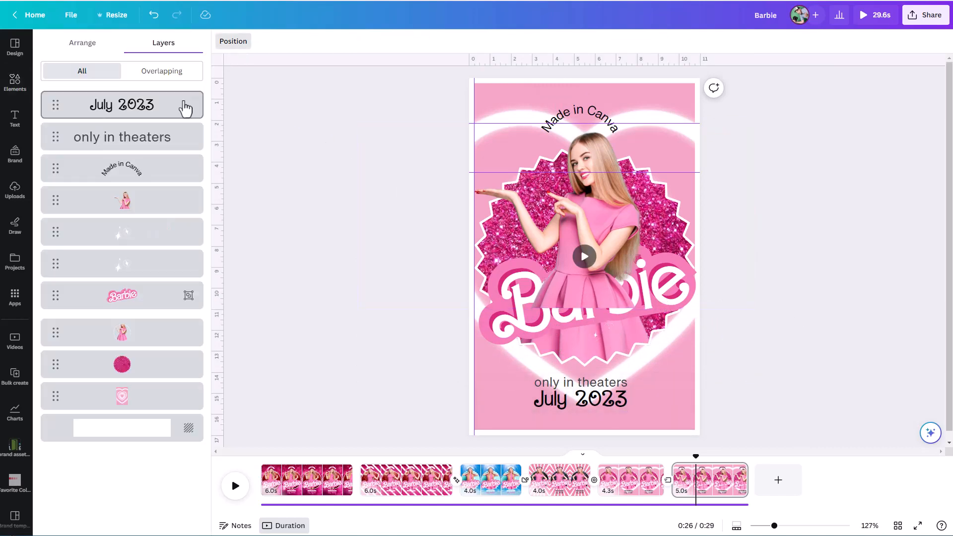
pyautogui.moveTo(138, 206); pyautogui.dragTo(138, 309)
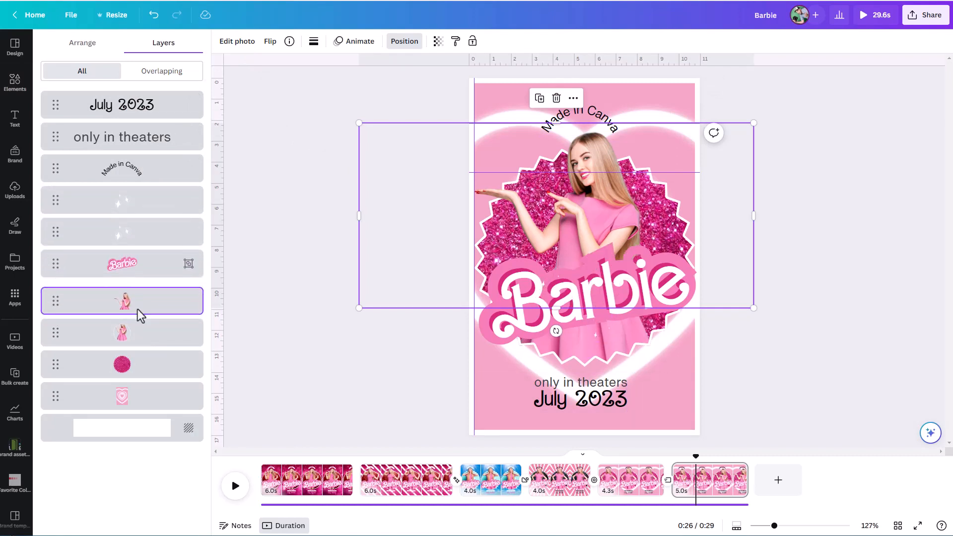
pyautogui.click(865, 293)
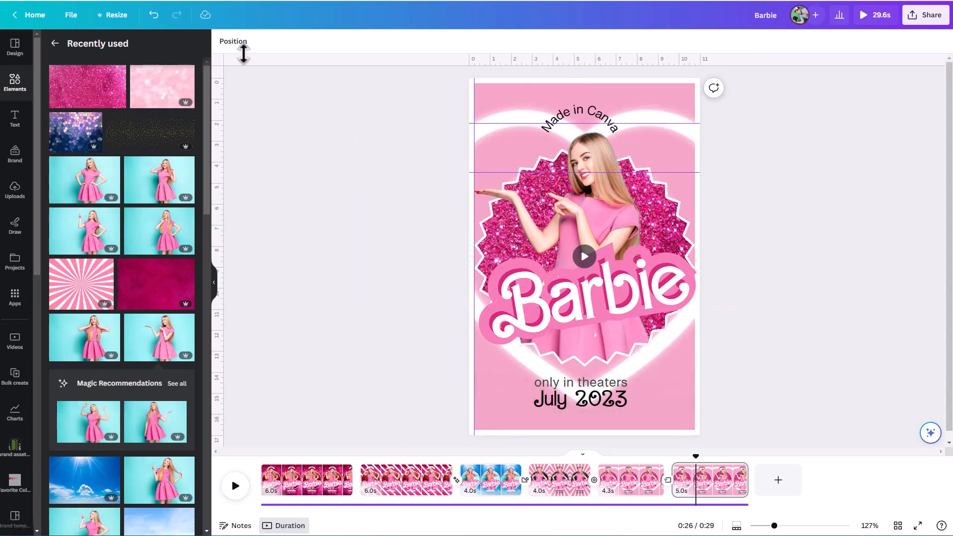
# Hide the rulers and guides.
pyautogui.click(72, 16)
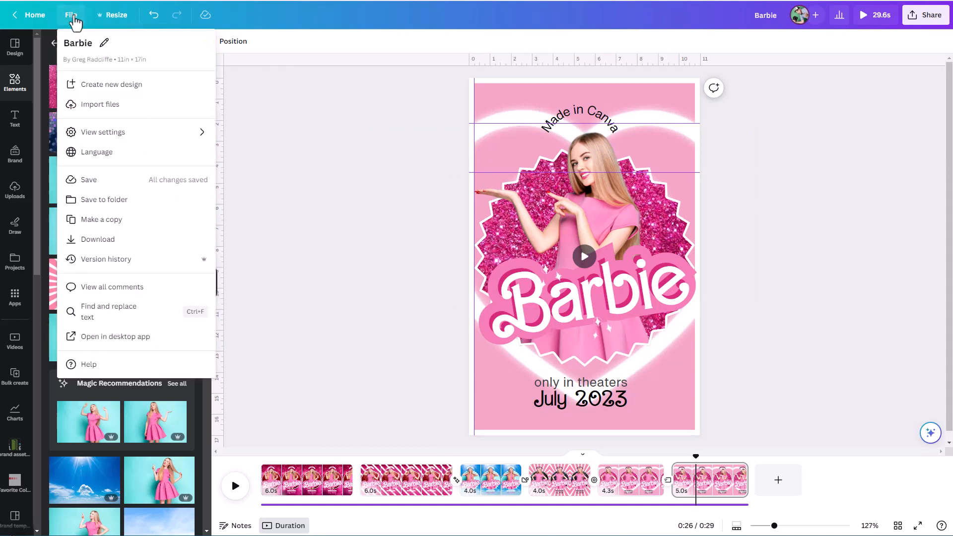
pyautogui.moveTo(121, 133)
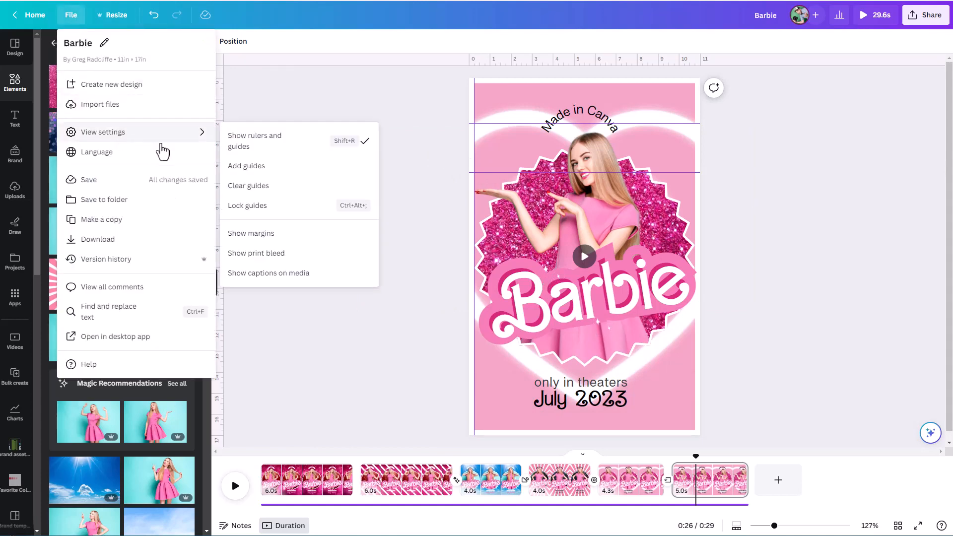
pyautogui.click(292, 150)
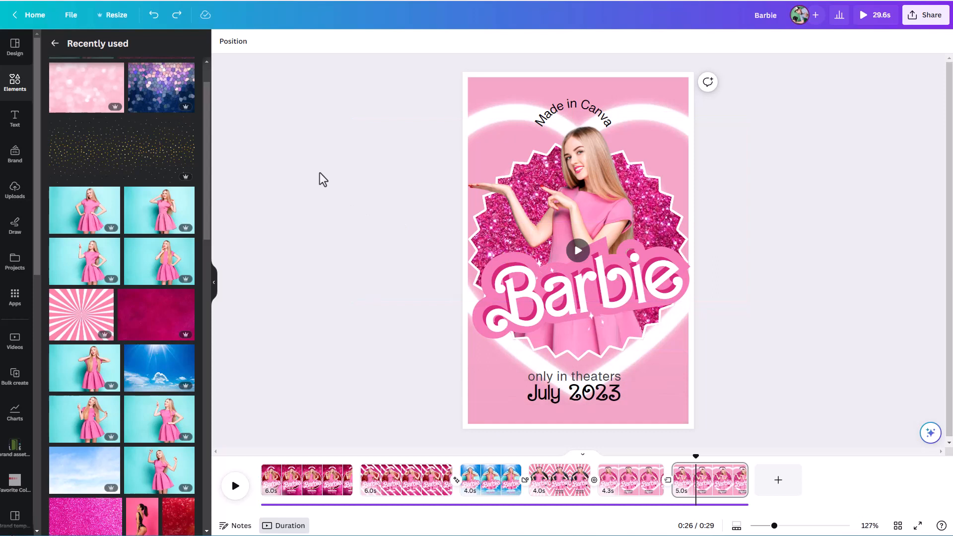
# Select the framed photo and the Barbie logo layers together and move them aside to expose the glitter-filled scalloped frame.
pyautogui.click(235, 47)
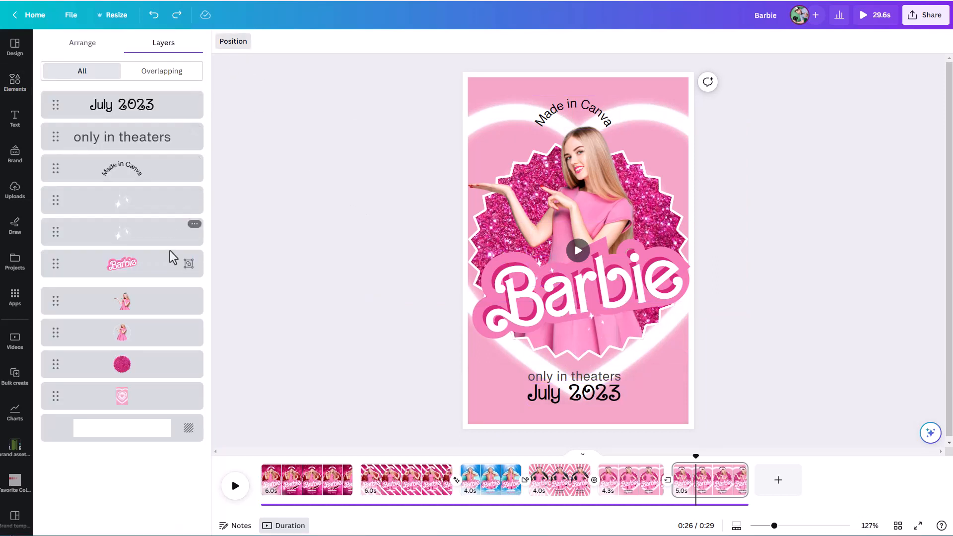
pyautogui.click(133, 337)
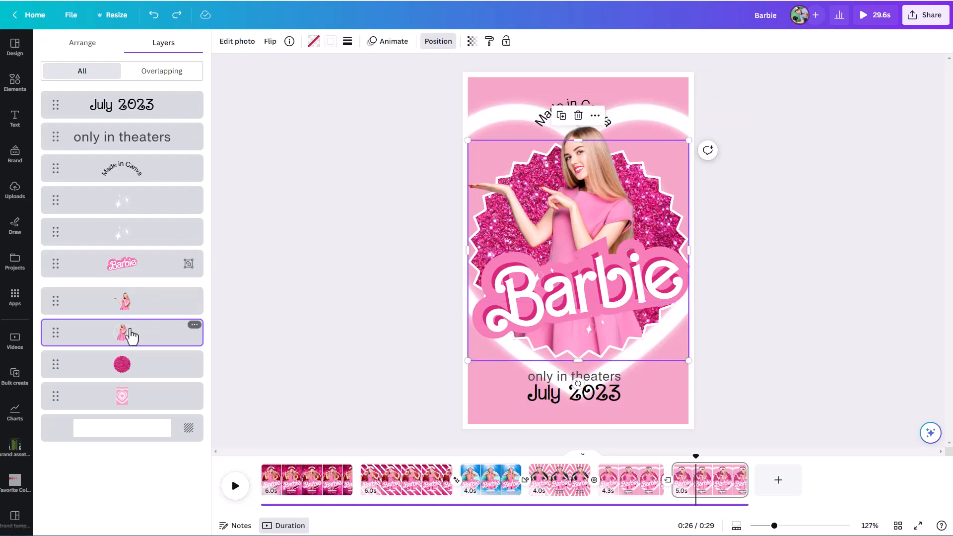
pyautogui.keyDown('shift'); pyautogui.click(130, 272); pyautogui.keyUp('shift')
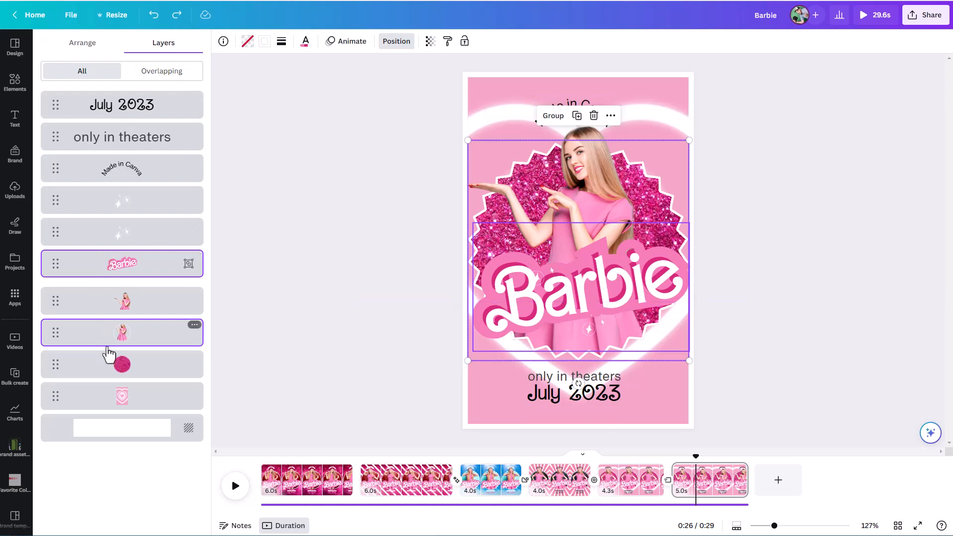
pyautogui.click(132, 345)
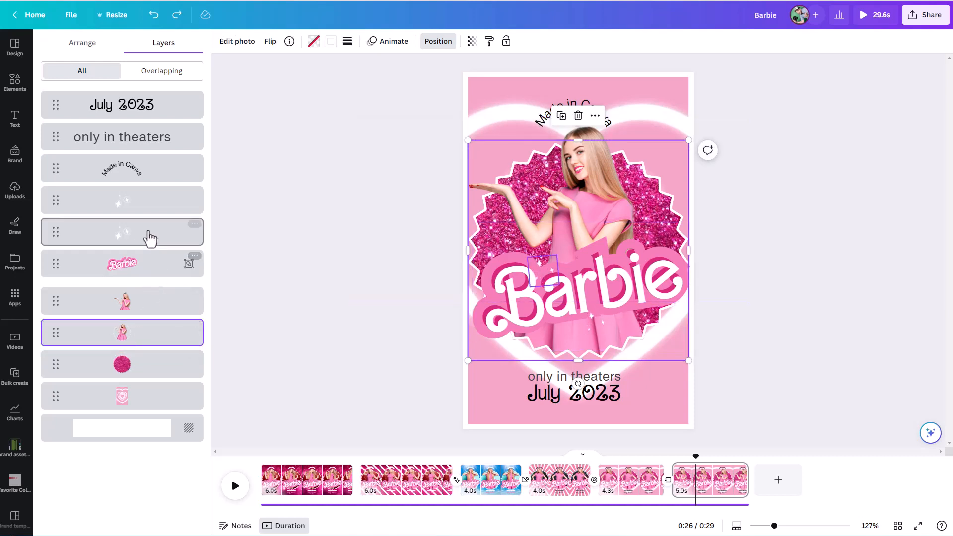
pyautogui.keyDown('shift'); pyautogui.click(145, 212); pyautogui.keyUp('shift')
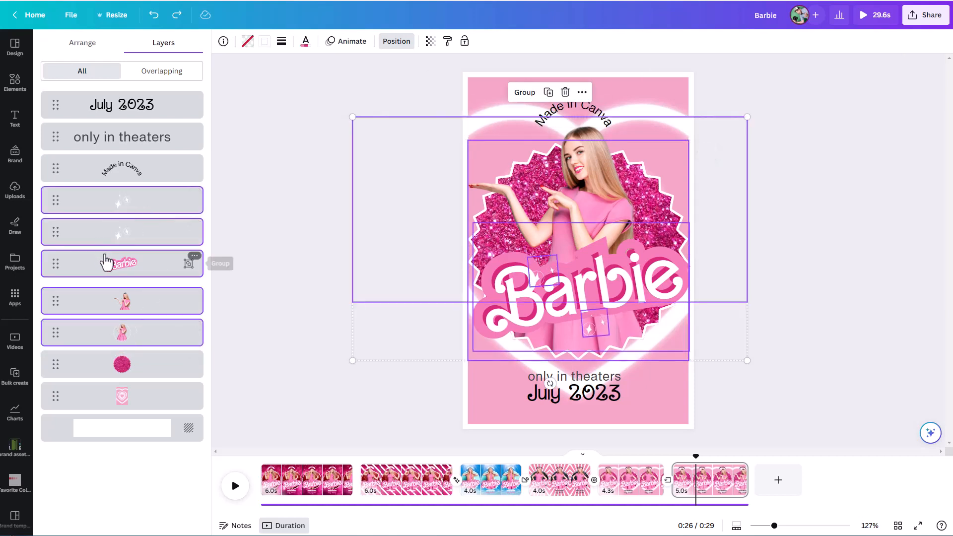
pyautogui.click(129, 344)
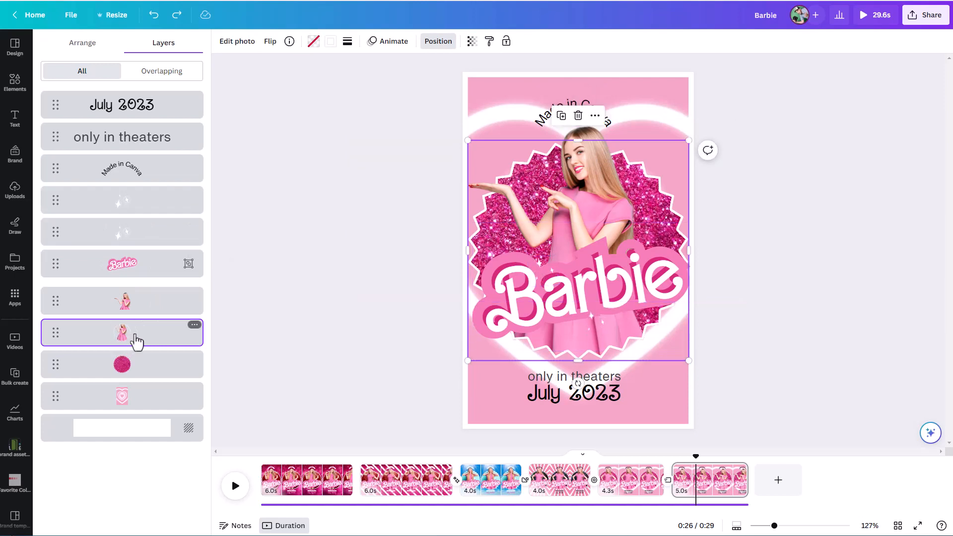
pyautogui.keyDown('shift'); pyautogui.click(141, 273); pyautogui.keyUp('shift')
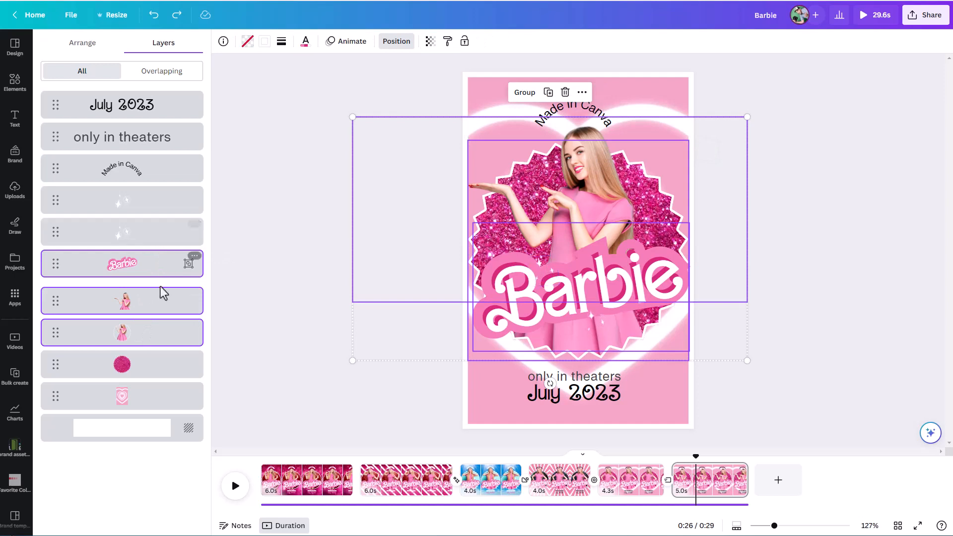
pyautogui.click(149, 371)
pyautogui.click(148, 343)
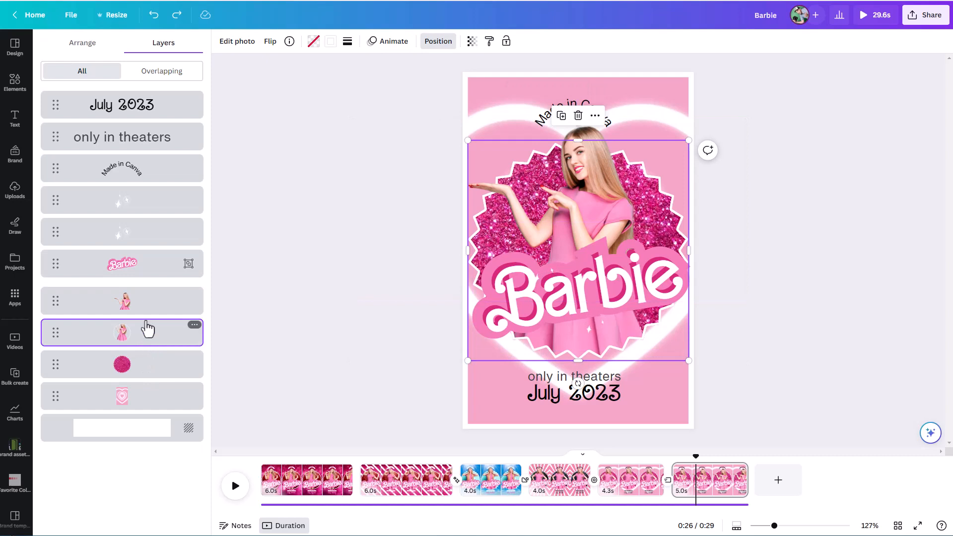
pyautogui.keyDown('shift'); pyautogui.click(143, 275); pyautogui.keyUp('shift')
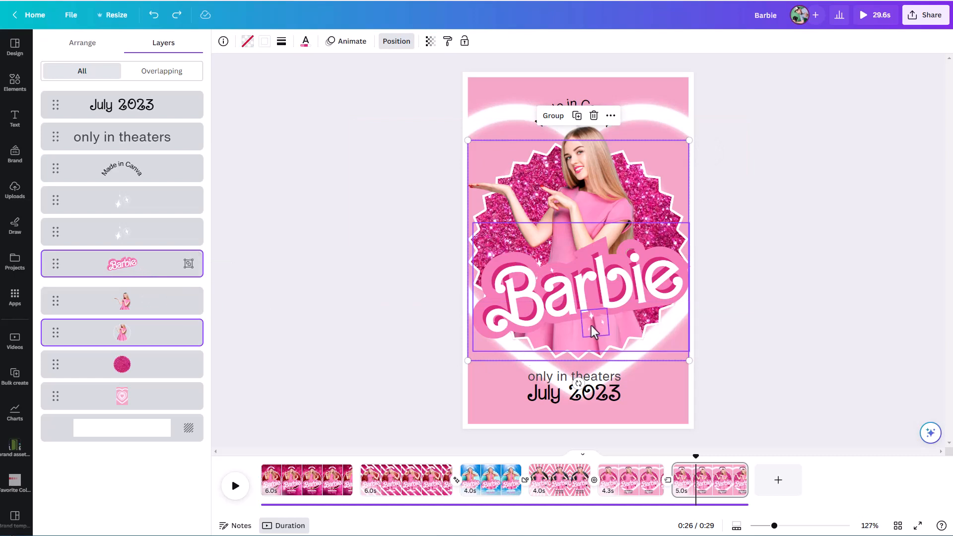
pyautogui.moveTo(615, 302); pyautogui.dragTo(680, 318)
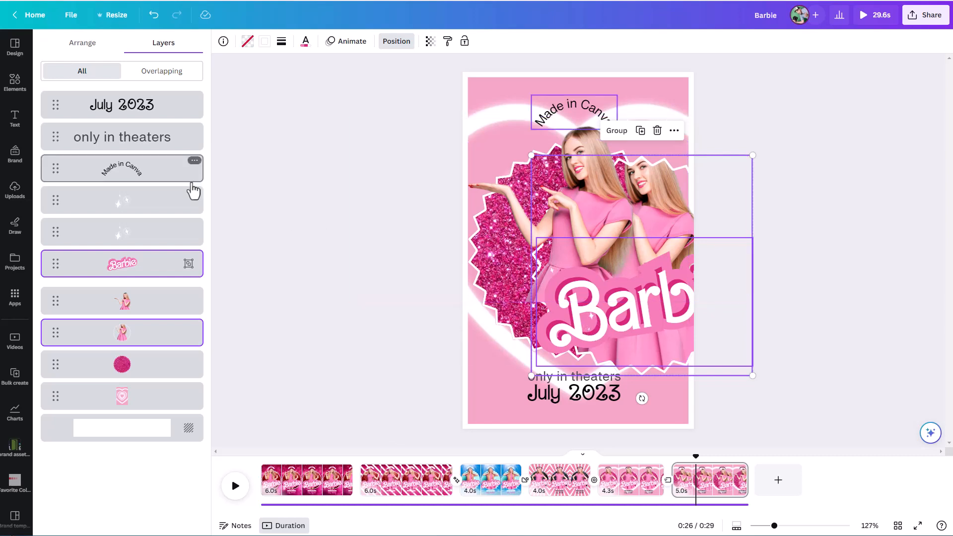
# Search the elements library for "pink" and show all matching videos.
pyautogui.click(15, 97)
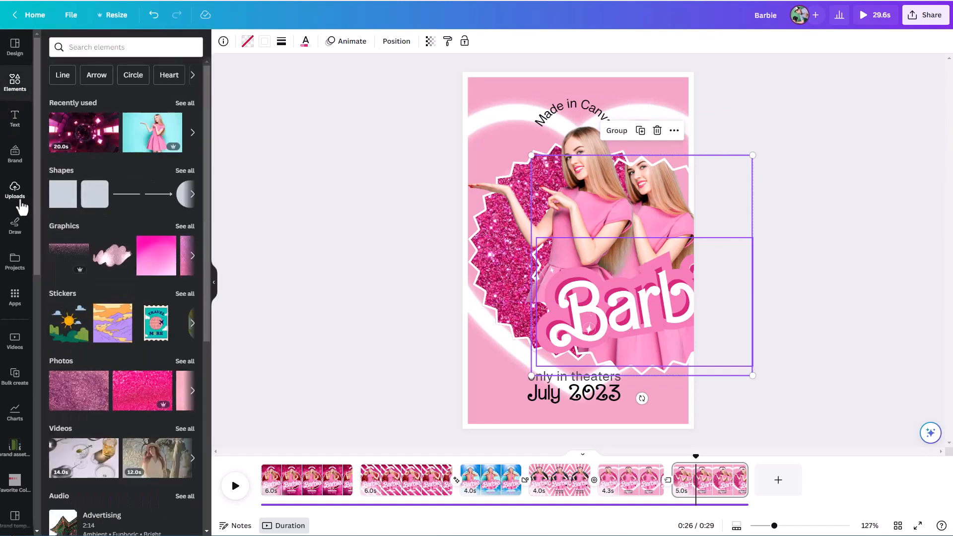
pyautogui.click(88, 49)
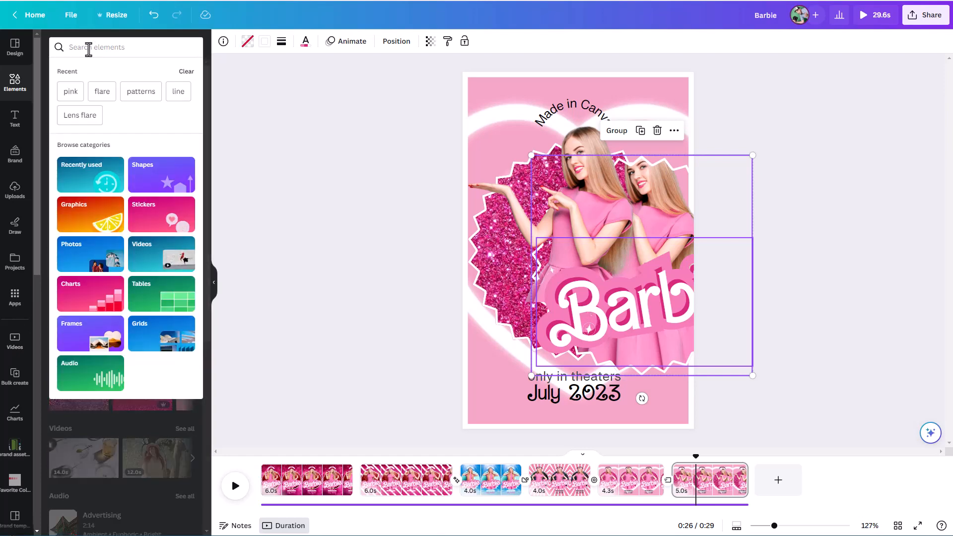
pyautogui.write('oul')
pyautogui.press('BackSpace')
pyautogui.press('BackSpace')
pyautogui.press('BackSpace')
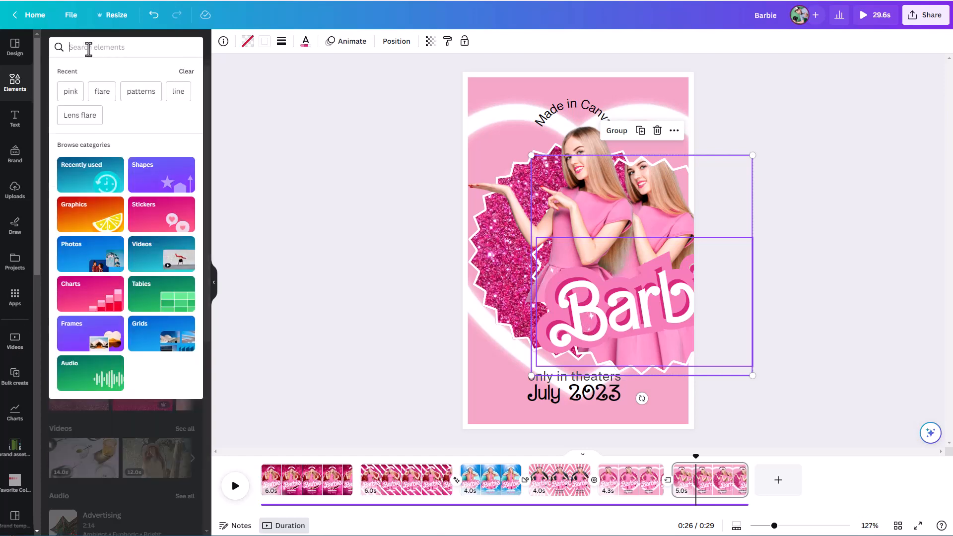
pyautogui.write('pink')
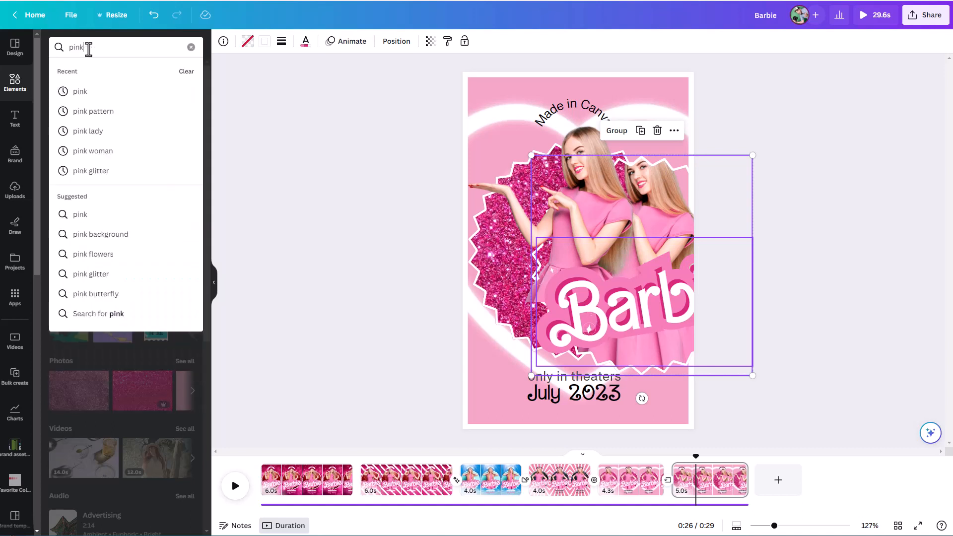
pyautogui.press('Return')
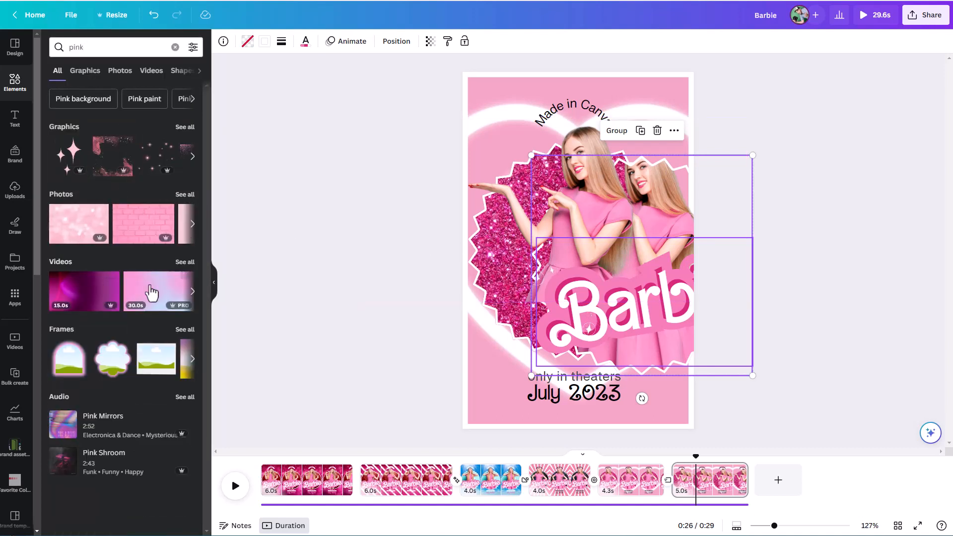
pyautogui.click(182, 266)
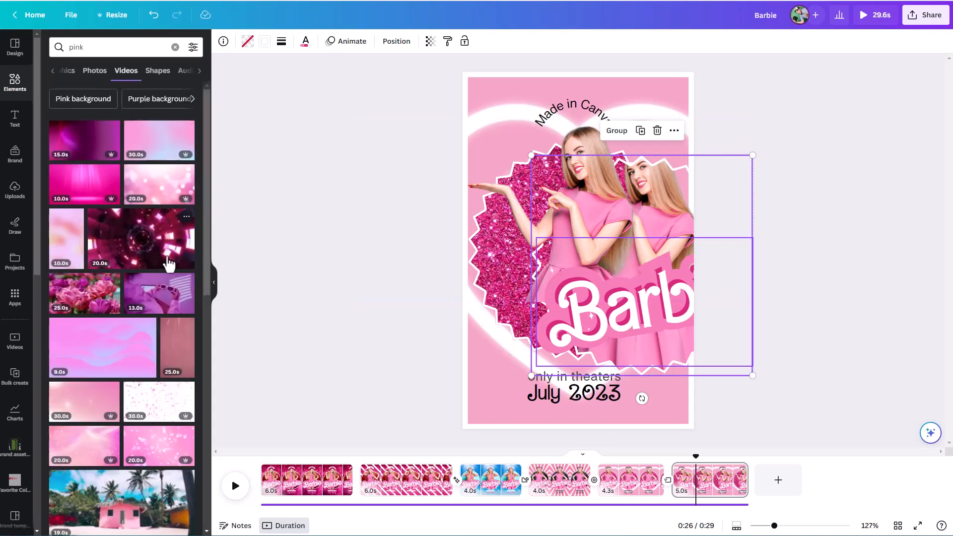
# Fill the scalloped frame with the 20-second pink light tunnel video and move the framed photo and Barbie logo back over it.
pyautogui.moveTo(120, 247); pyautogui.dragTo(512, 309)
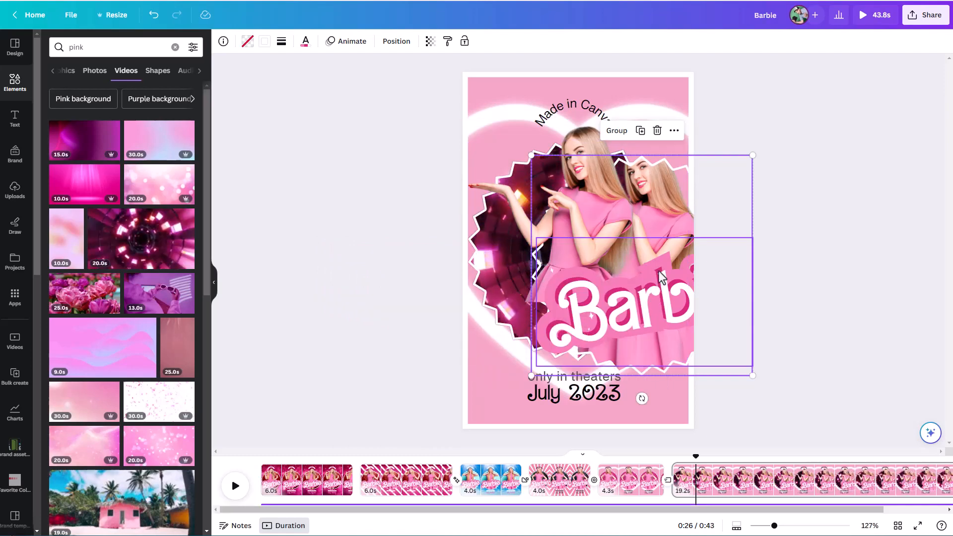
pyautogui.moveTo(694, 335); pyautogui.dragTo(630, 314)
pyautogui.click(763, 315)
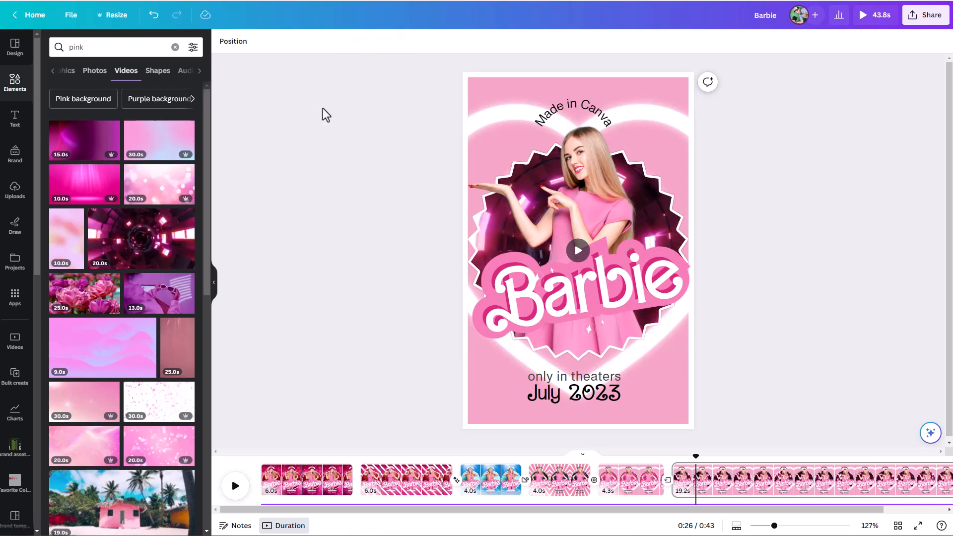
# Select the heart background video layer and search the video library for "yellow".
pyautogui.click(233, 41)
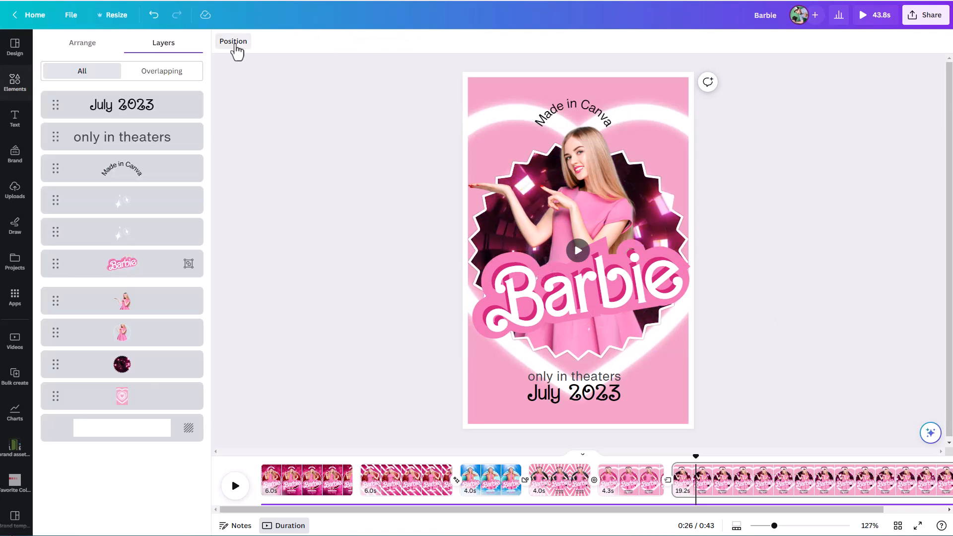
pyautogui.click(157, 396)
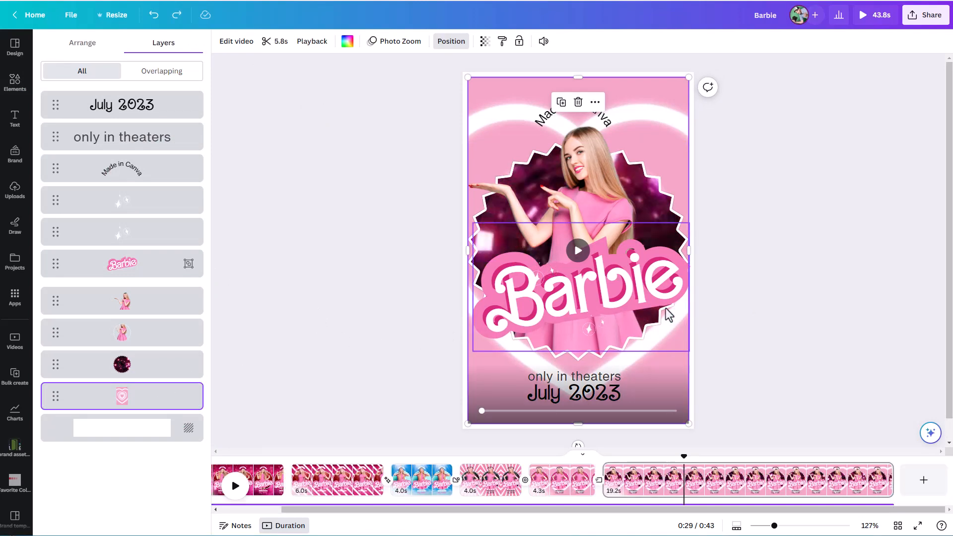
pyautogui.click(15, 84)
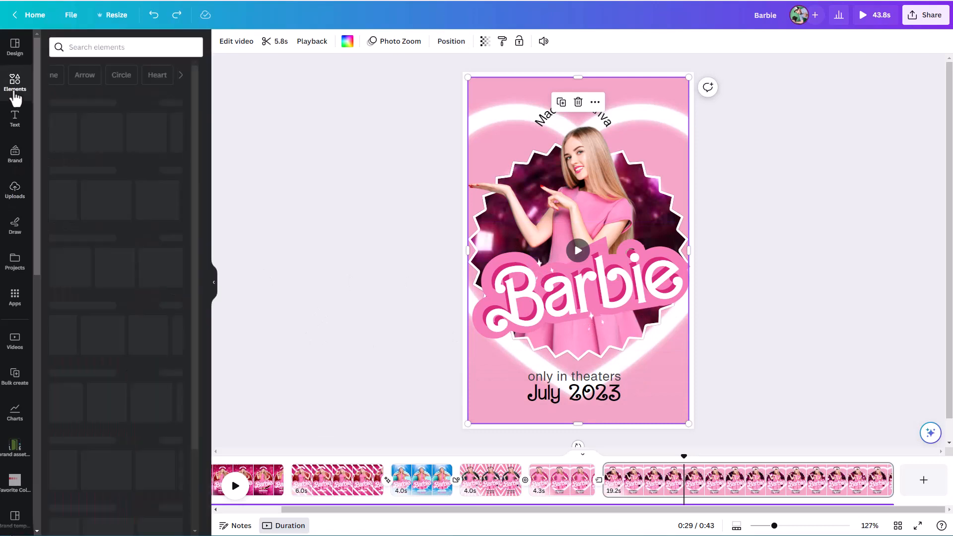
pyautogui.scroll(-2, 74, 223)
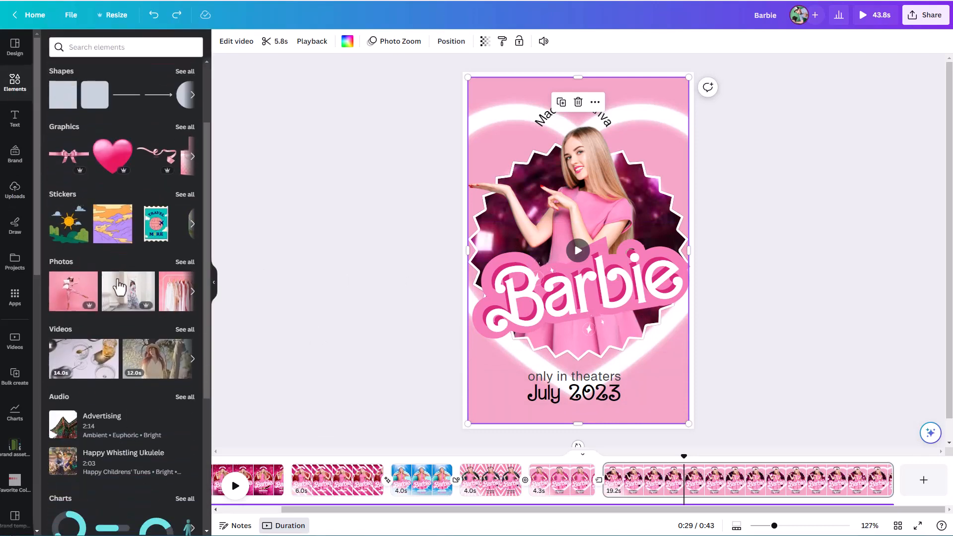
pyautogui.click(185, 327)
pyautogui.click(104, 68)
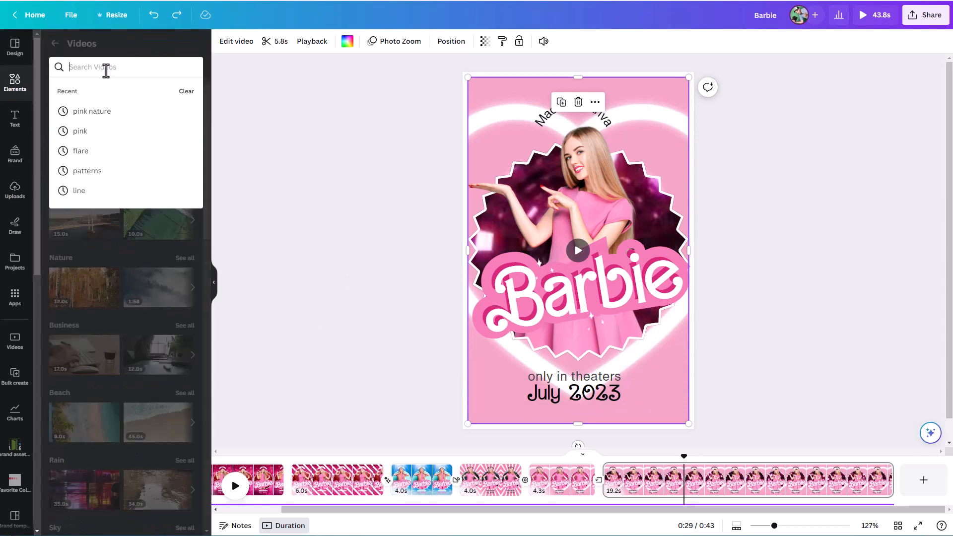
pyautogui.write('yello')
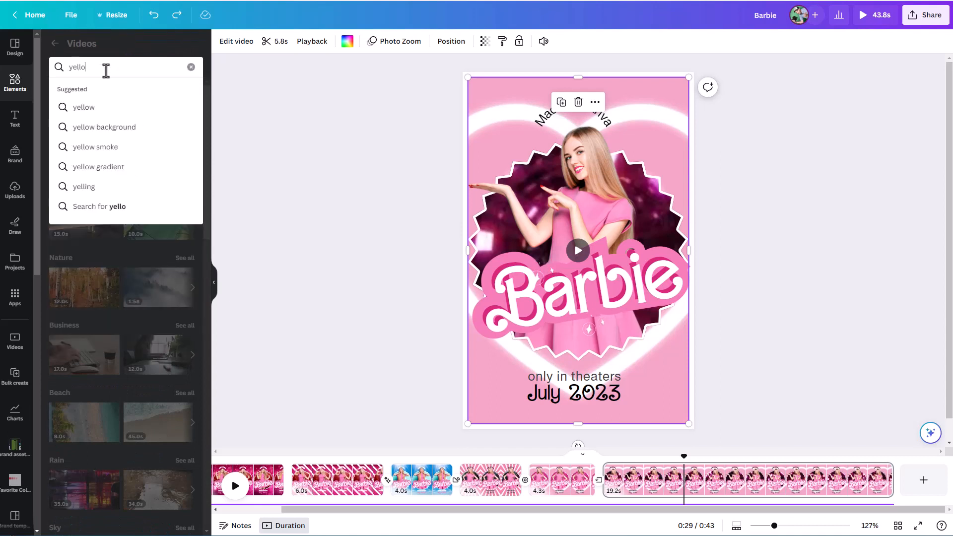
pyautogui.write('w')
pyautogui.press('Return')
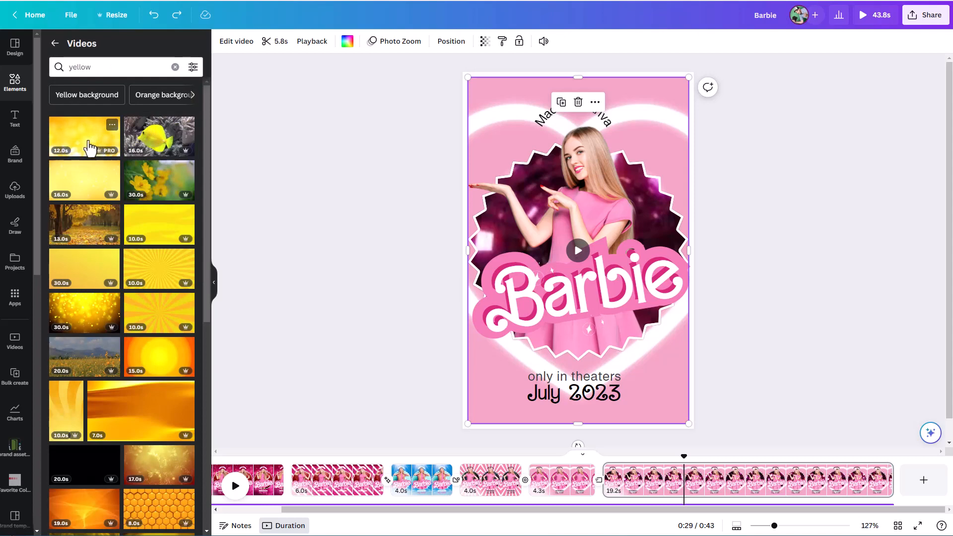
# Replace the heart background with the 10-second wavy yellow video after trying the 12-second sparkling one, and preview the poster full screen.
pyautogui.moveTo(80, 139); pyautogui.dragTo(482, 100)
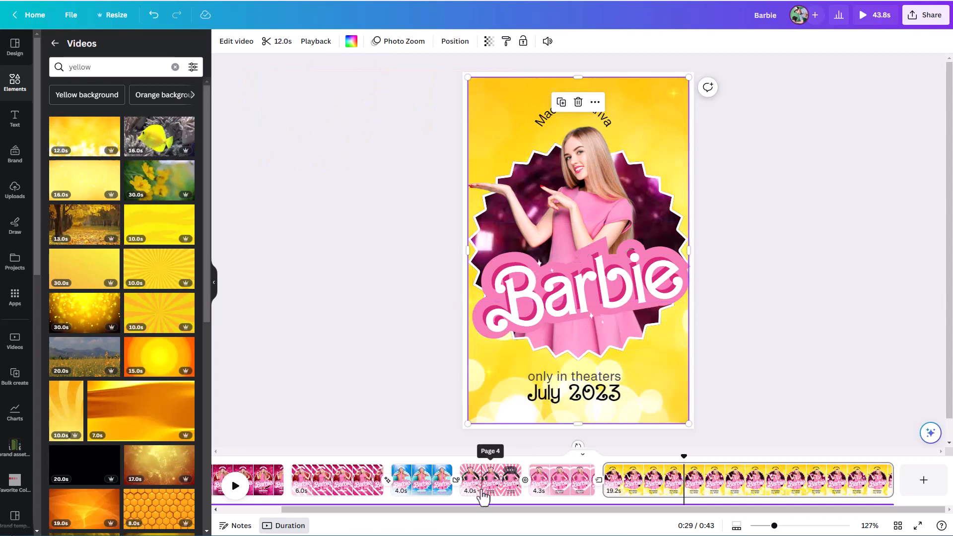
pyautogui.moveTo(160, 248); pyautogui.dragTo(480, 108)
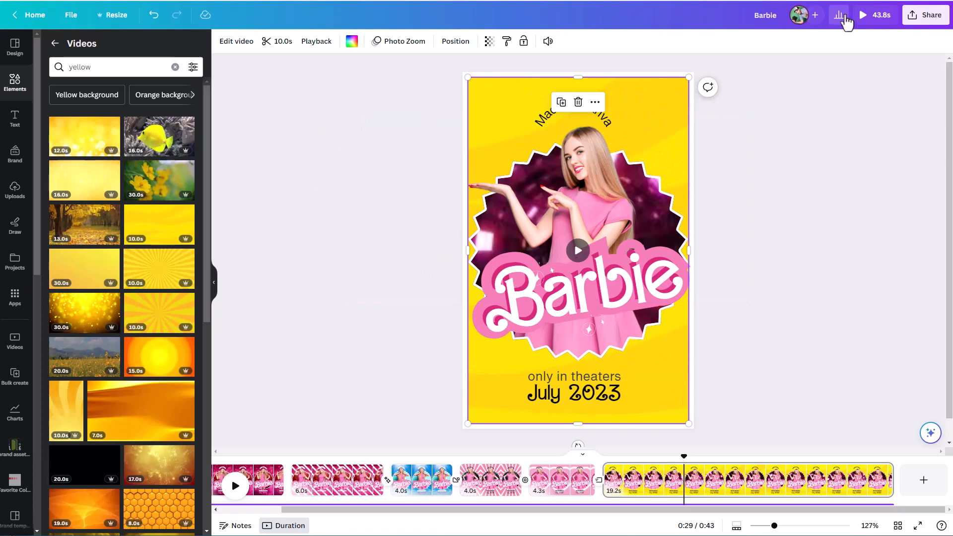
pyautogui.click(863, 22)
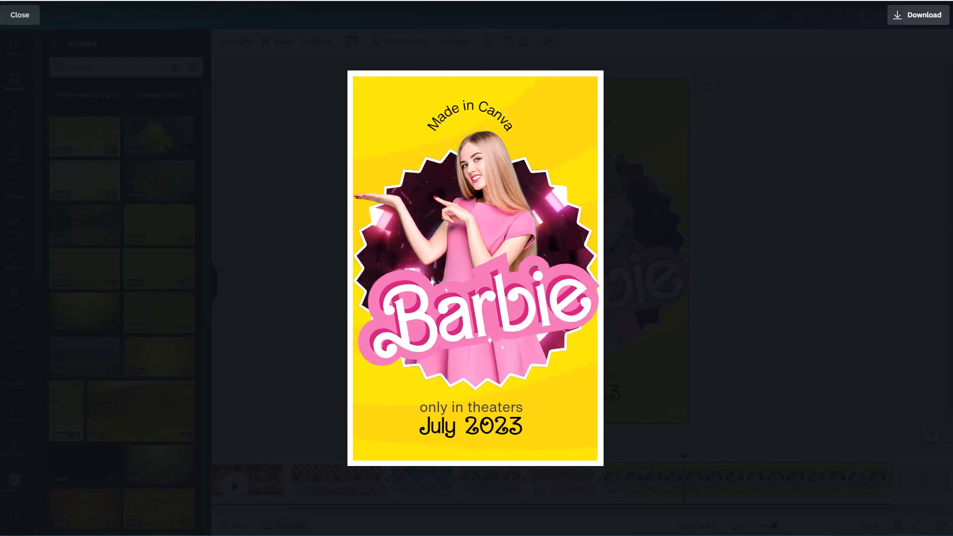
pyautogui.press('Escape')
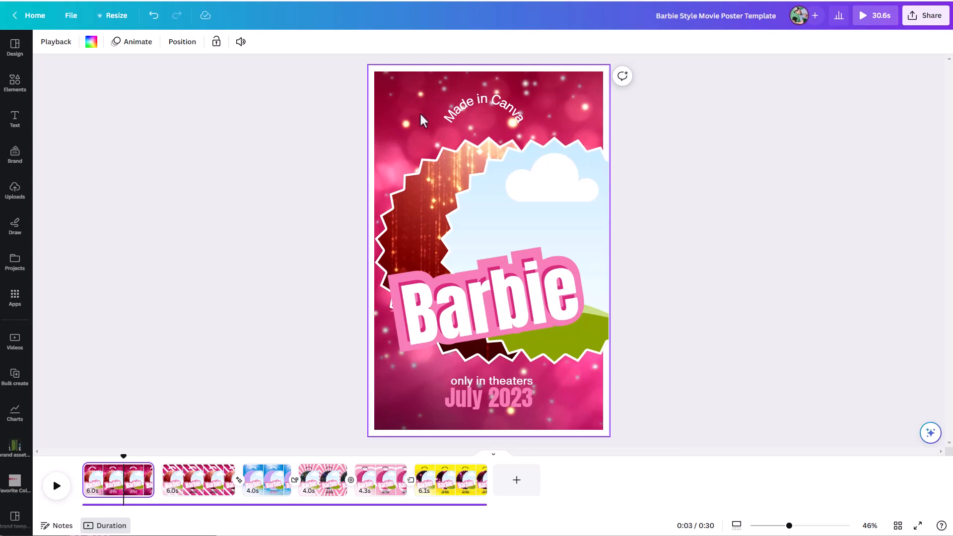
# Look through the first three pages of the Barbie Style Movie Poster Template.
pyautogui.click(210, 479)
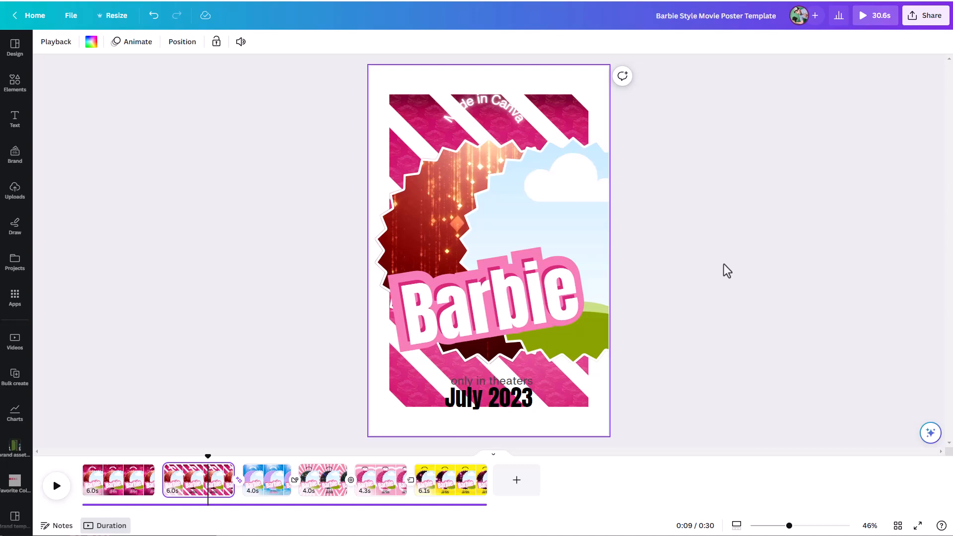
pyautogui.click(128, 479)
pyautogui.click(263, 478)
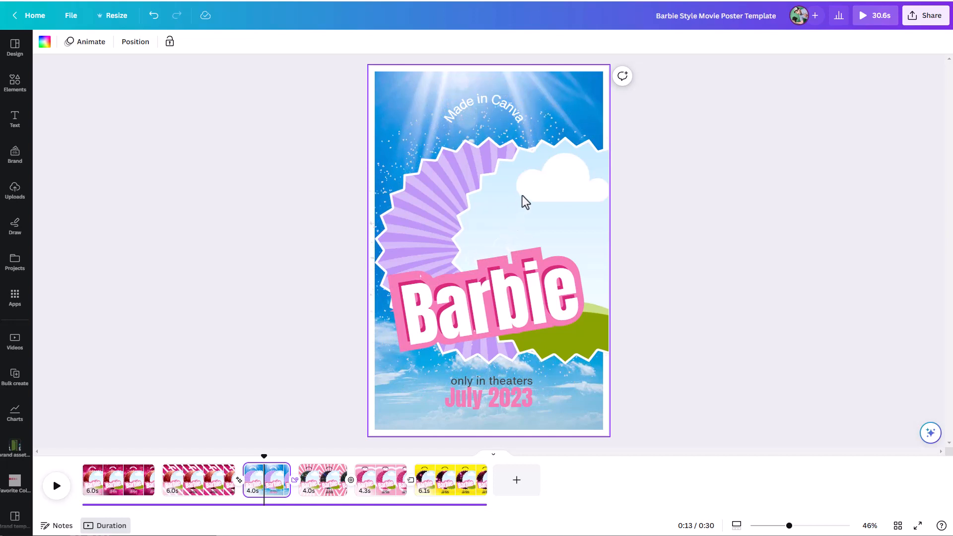
# Try centring the empty cloud-placeholder frame over the purple striped frame on the blue page, and move it back aside.
pyautogui.click(11, 92)
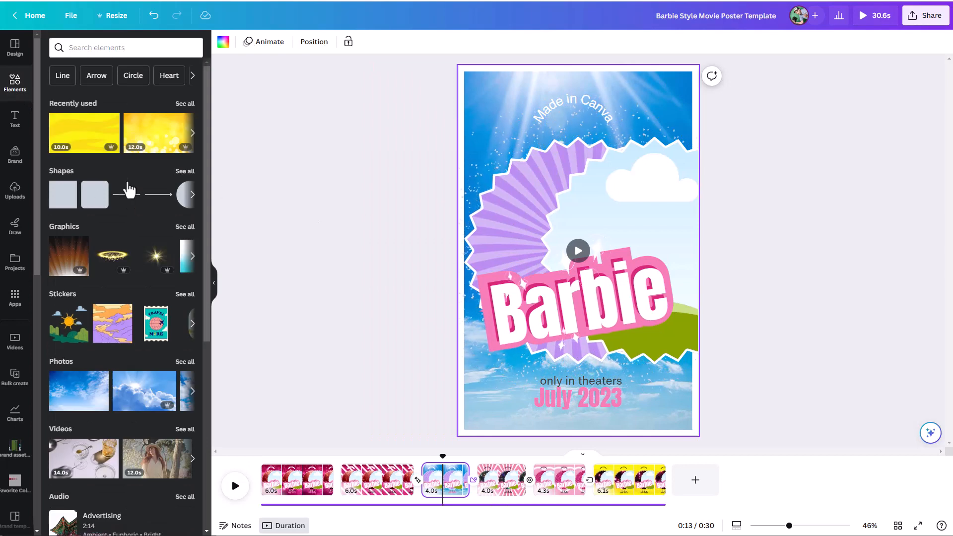
pyautogui.moveTo(134, 136); pyautogui.dragTo(77, 148)
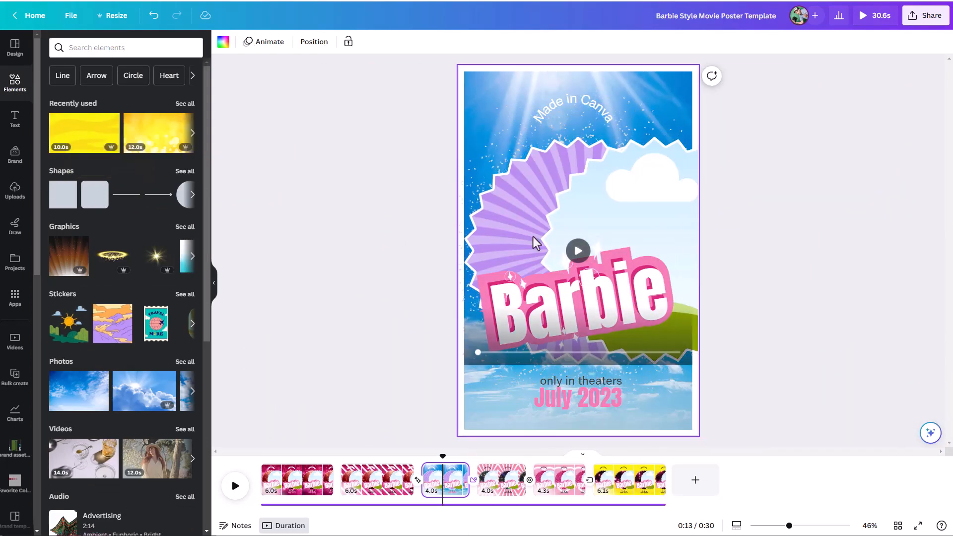
pyautogui.moveTo(617, 219); pyautogui.dragTo(542, 215)
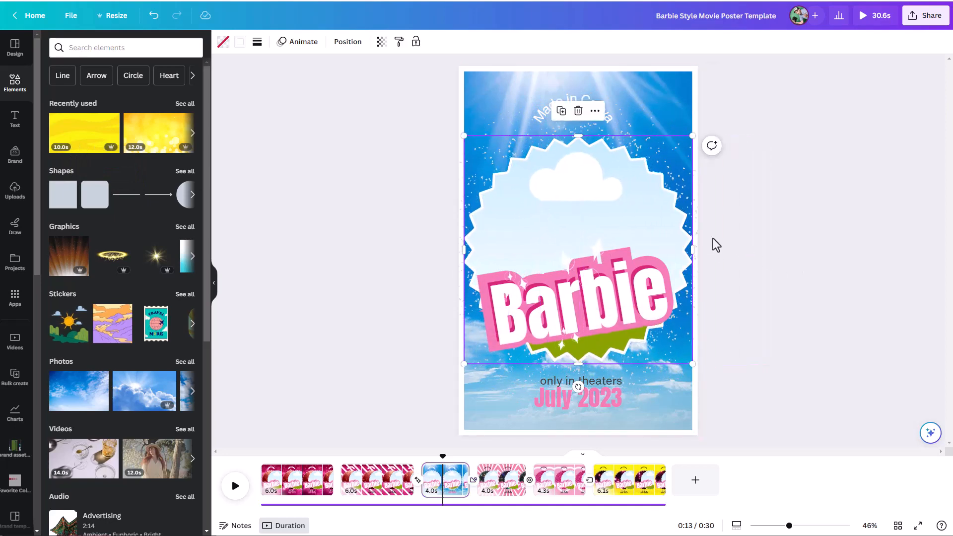
pyautogui.moveTo(610, 213); pyautogui.dragTo(669, 208)
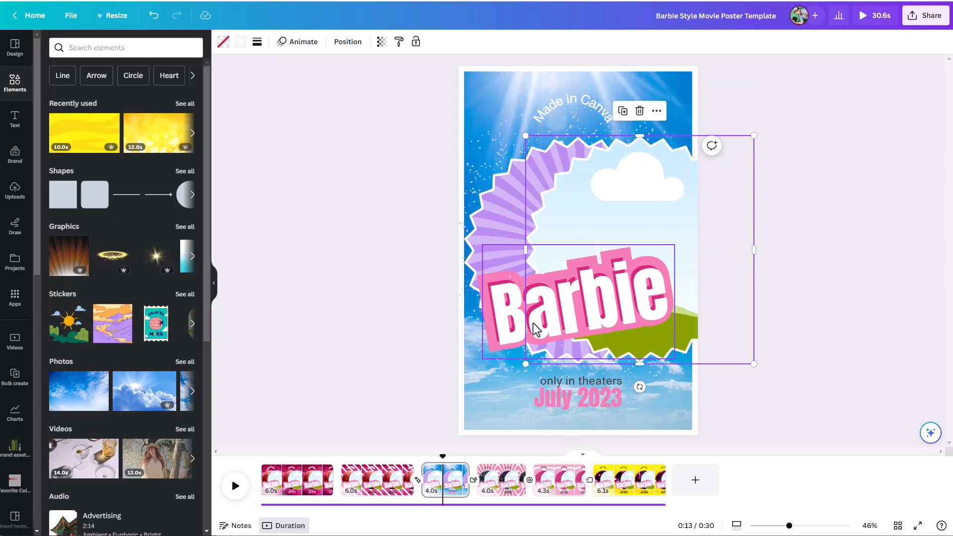
# Select the Barbie title text on the blue page and open the yellow sixth page for viewing.
pyautogui.click(521, 328)
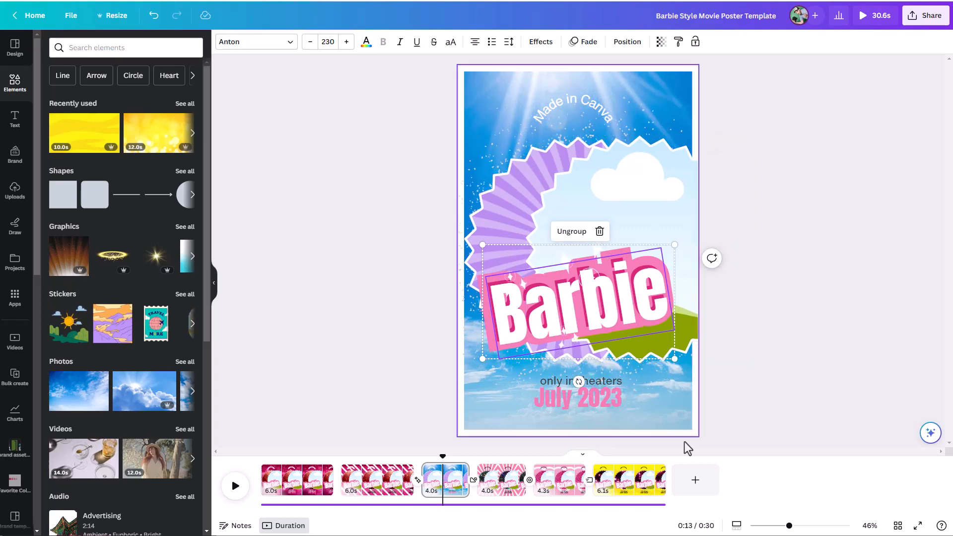
pyautogui.click(644, 484)
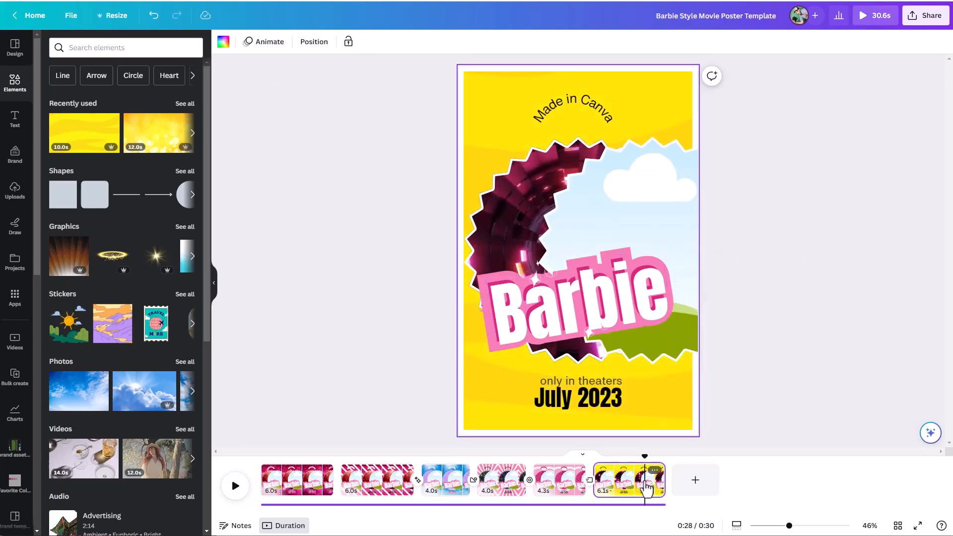